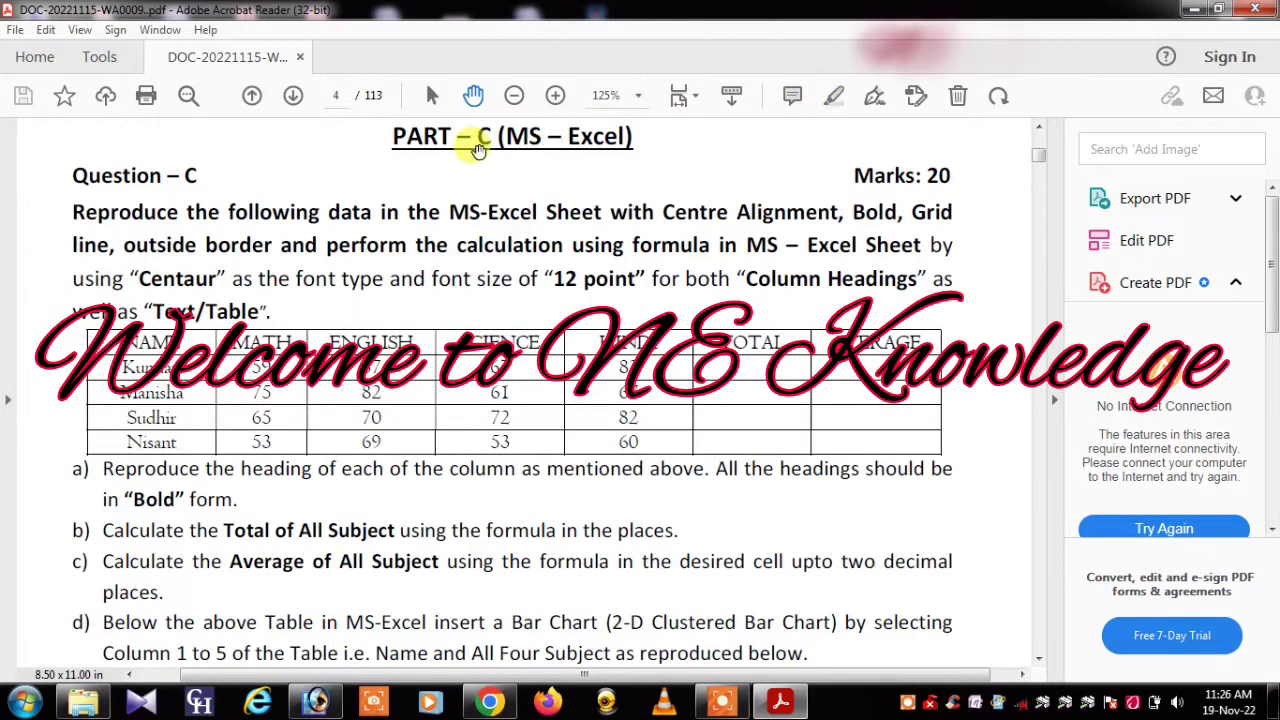
Highlight '(MS – Excel)' in the heading and 'Question – C' in yellow
drag(474, 134, 501, 138)
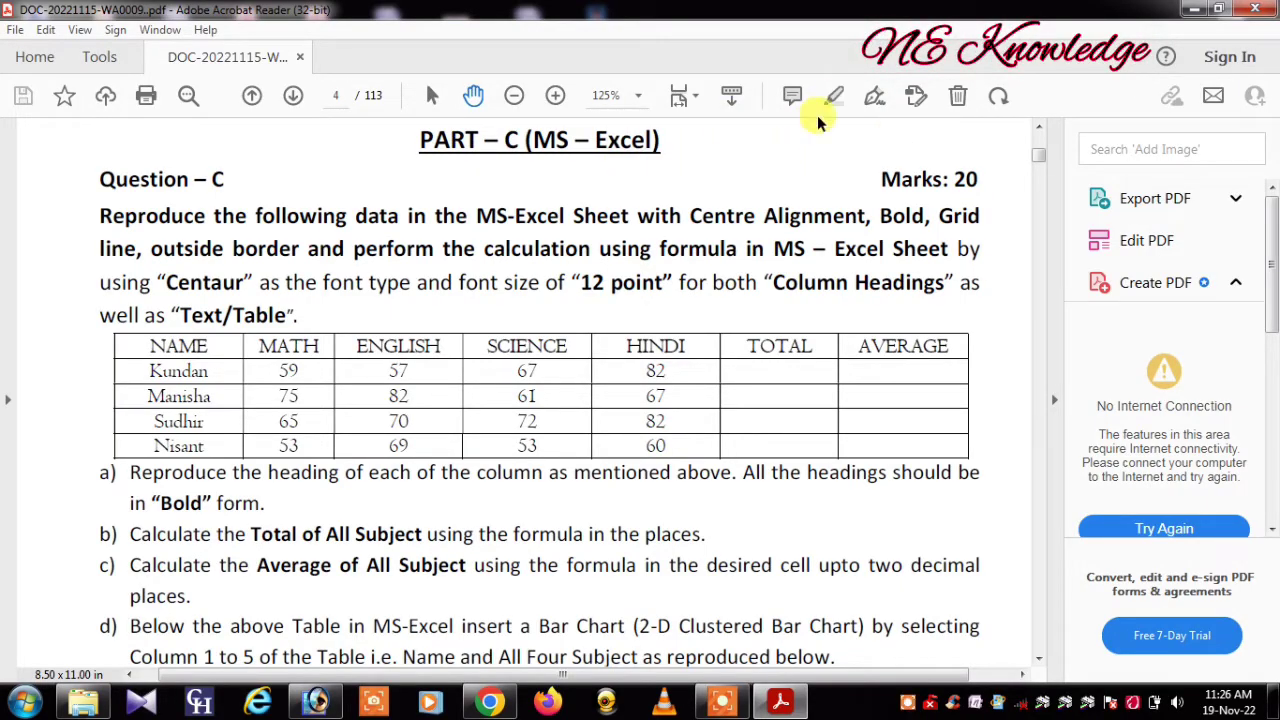
click(838, 100)
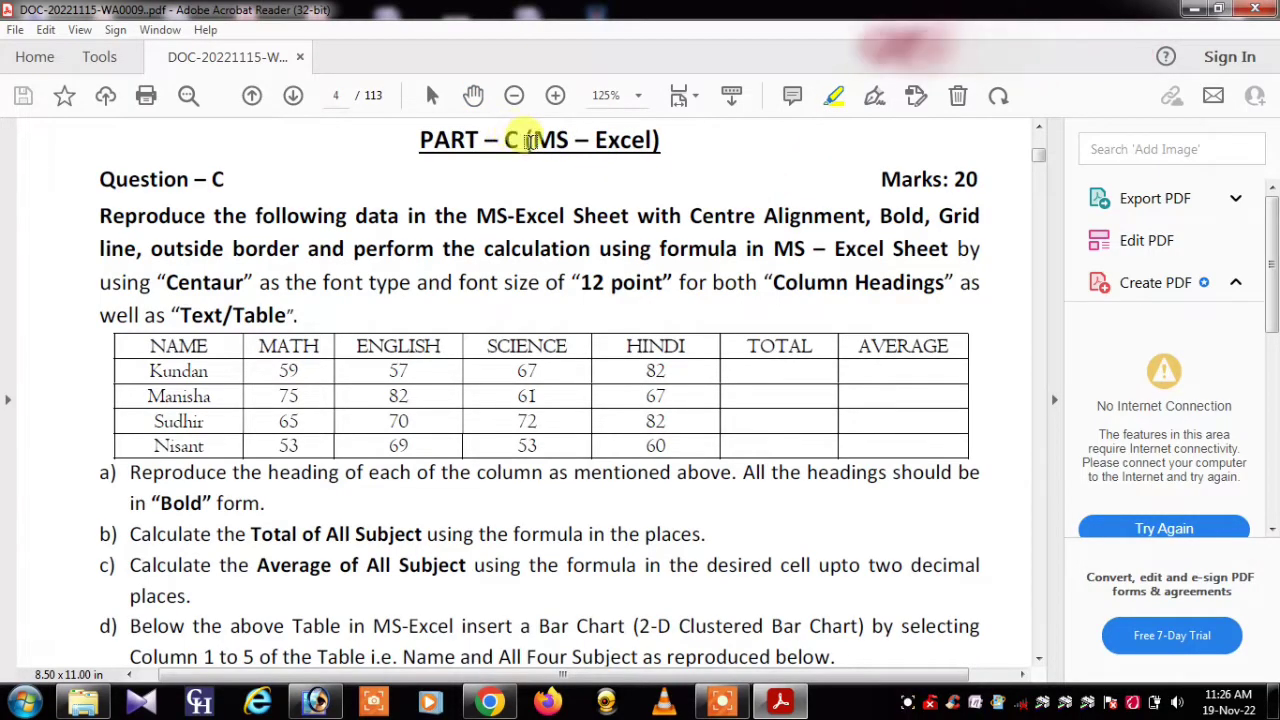
mouse_move(525, 140)
mouse_down()
mouse_move(648, 140)
mouse_move(697, 168)
mouse_up()
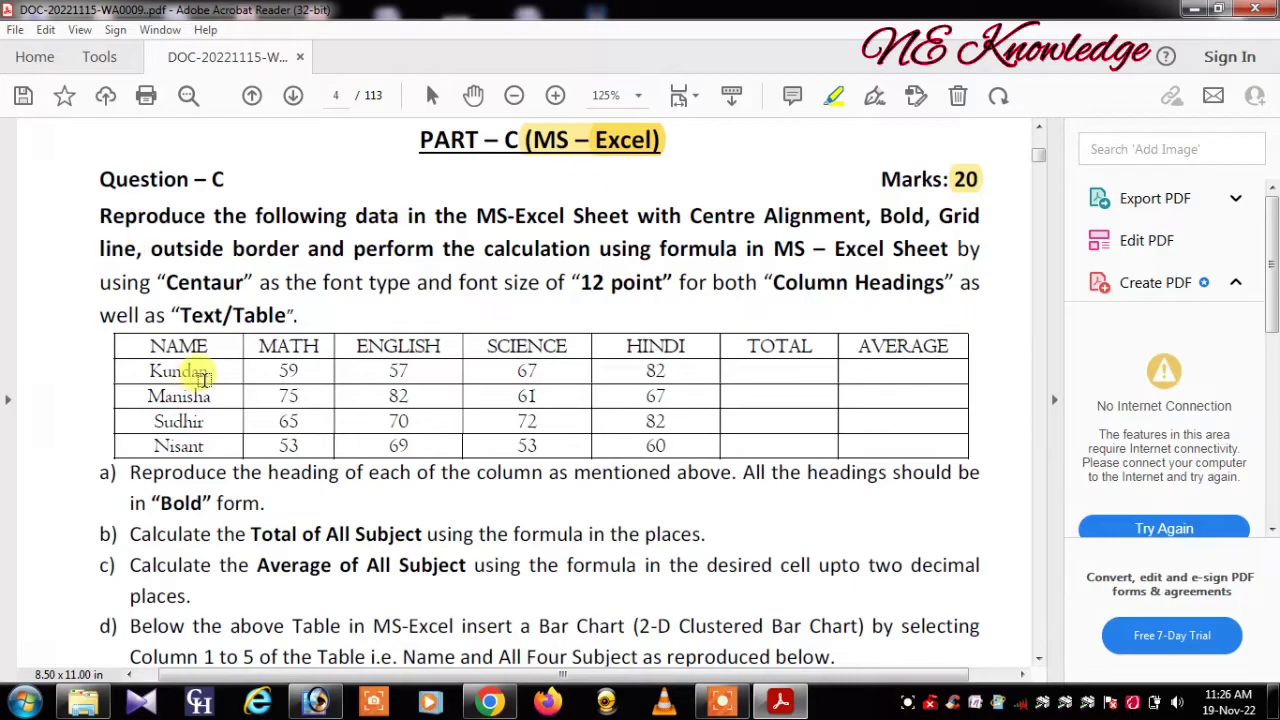
drag(98, 179, 225, 179)
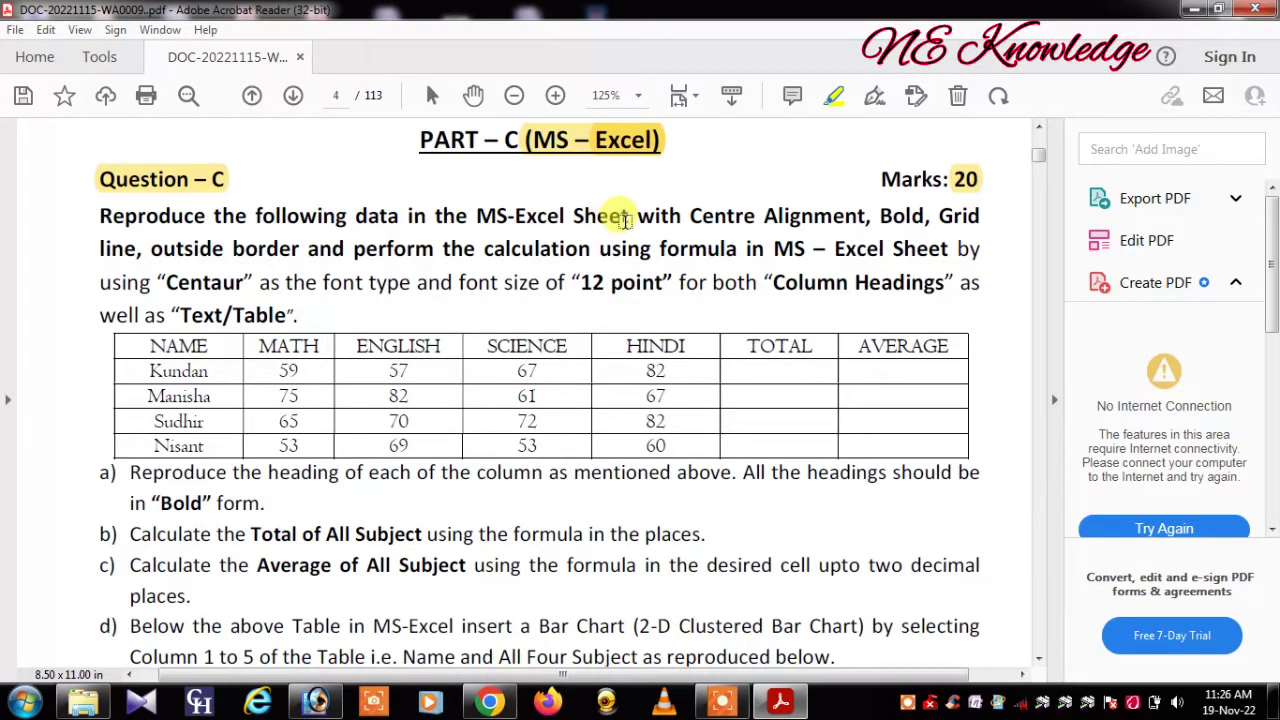
Highlight Centre, Bold, Centaur, 12 point, Column Headings, Text/Table, TOTAL and AVERAGE
drag(690, 216, 760, 216)
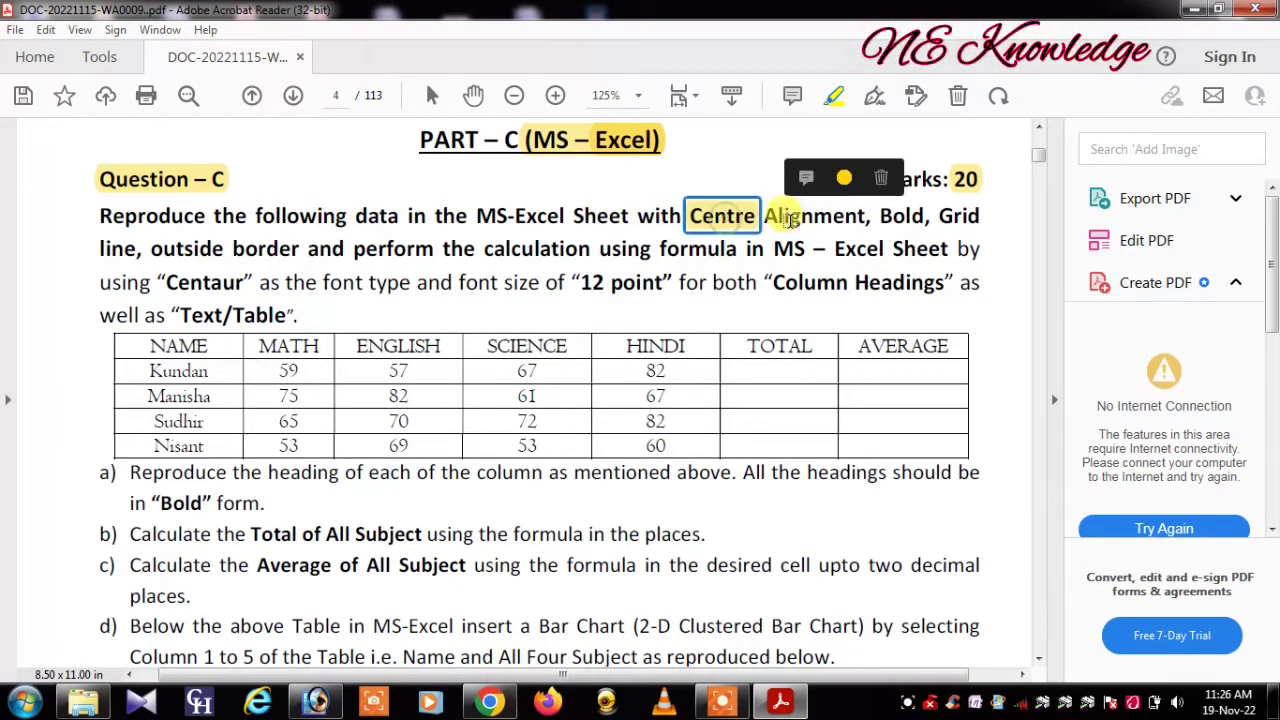
drag(880, 216, 945, 218)
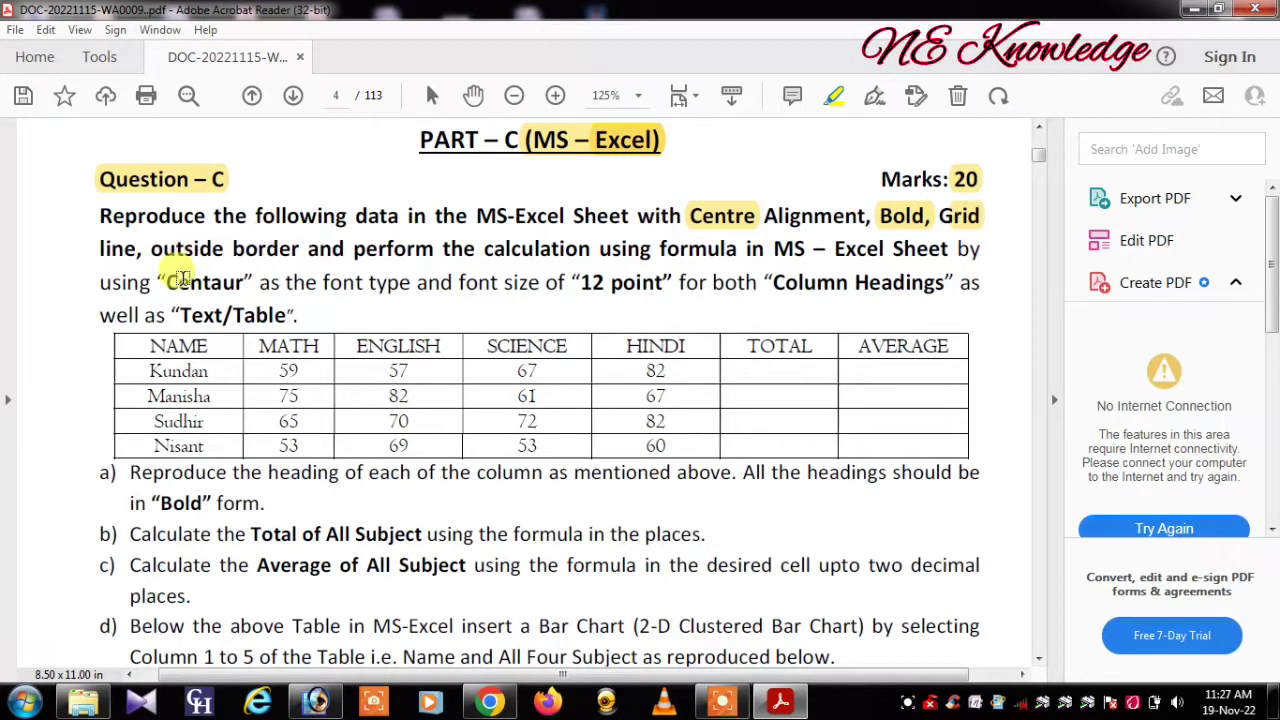
drag(168, 282, 252, 282)
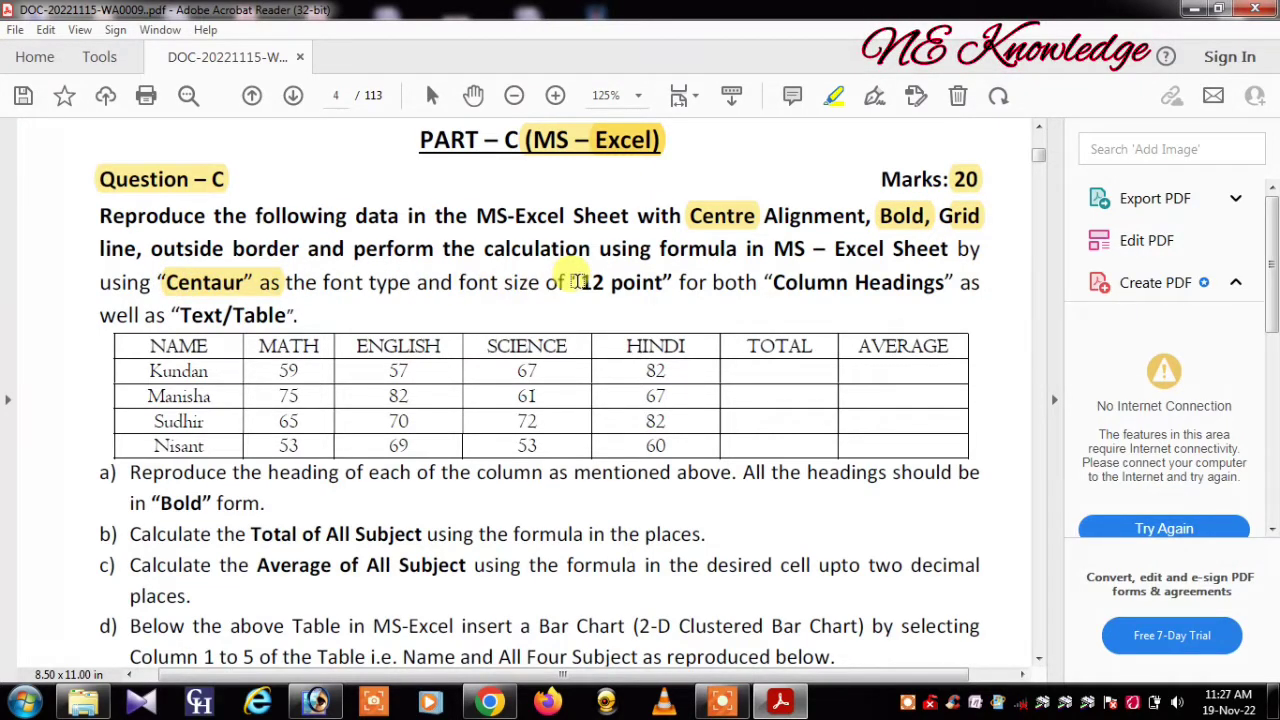
drag(572, 282, 668, 282)
drag(765, 282, 957, 288)
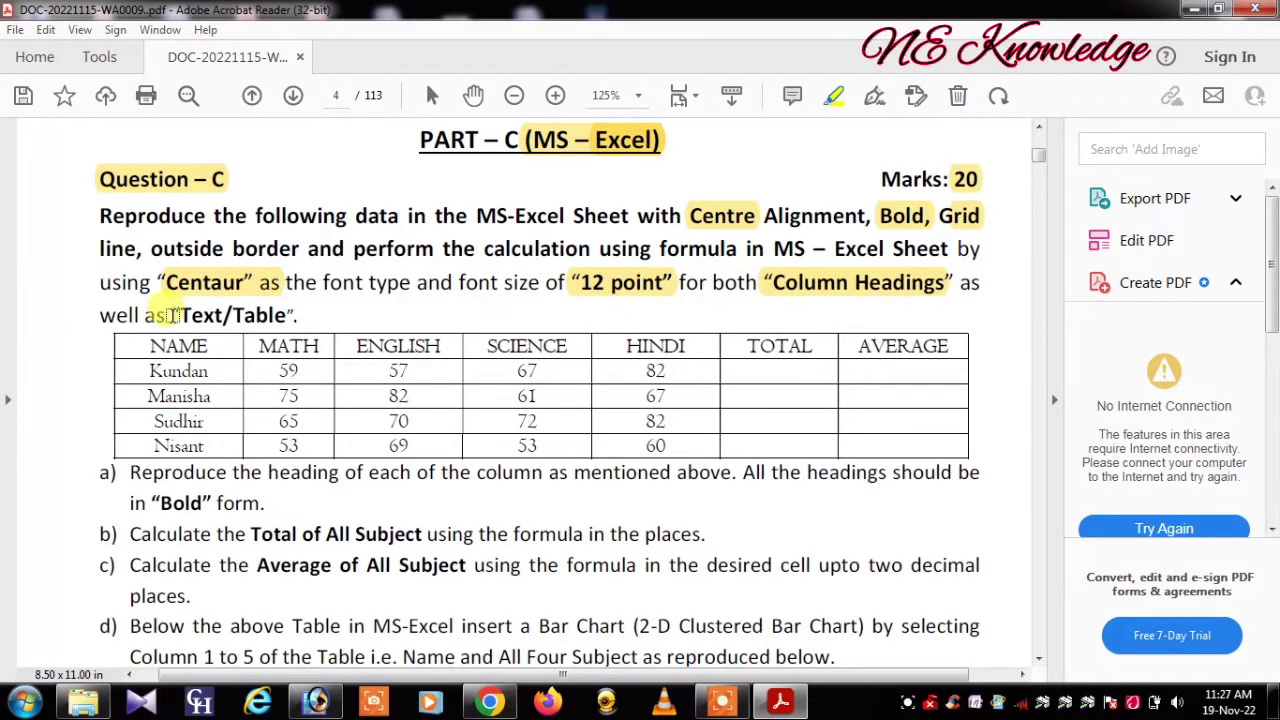
drag(172, 315, 300, 316)
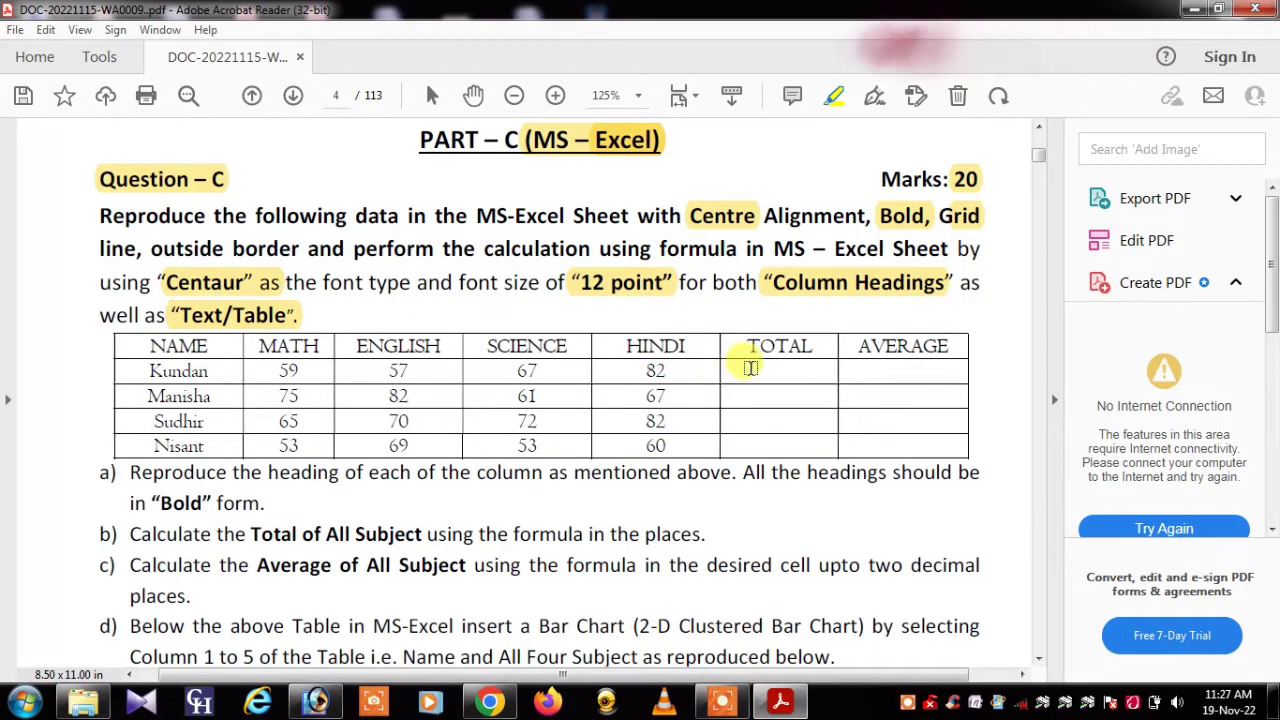
double_click(749, 360)
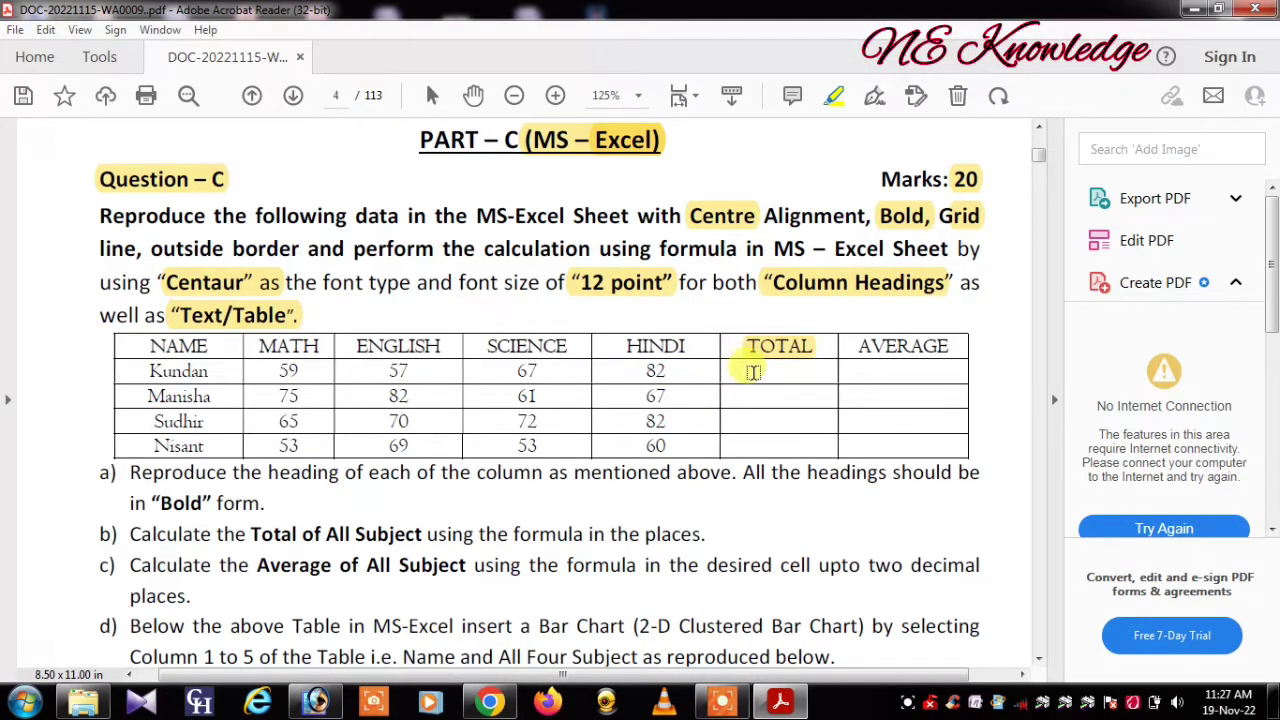
drag(856, 346, 966, 352)
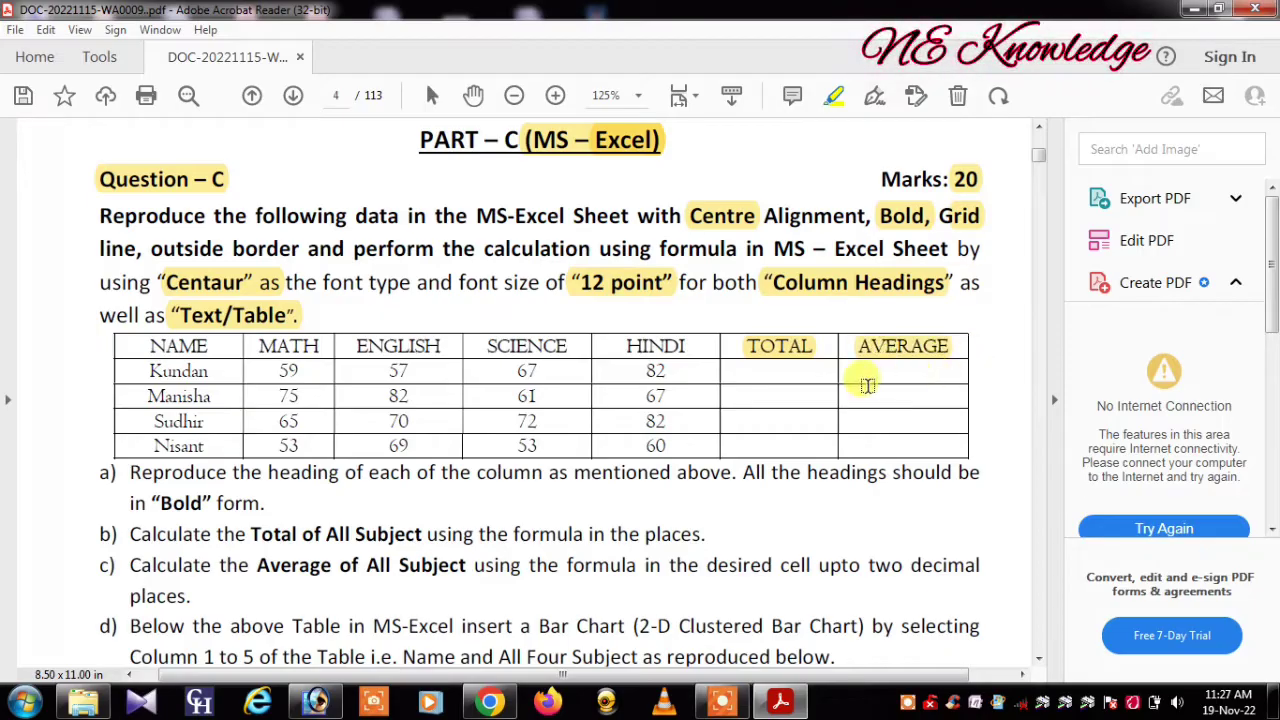
scroll(640, 427, down, 1)
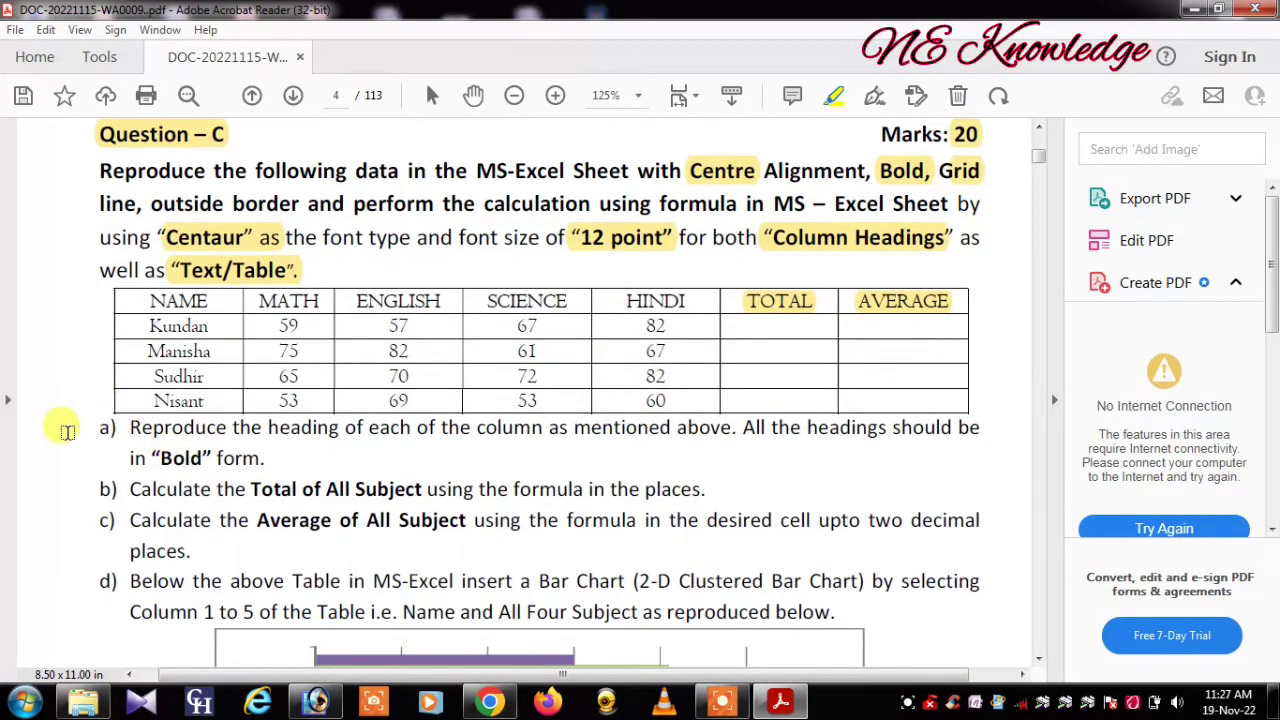
Highlight a) Reproduce, Bold form, b) Calculate and the table's column headings like MATH and ENGLISH
drag(102, 425, 145, 422)
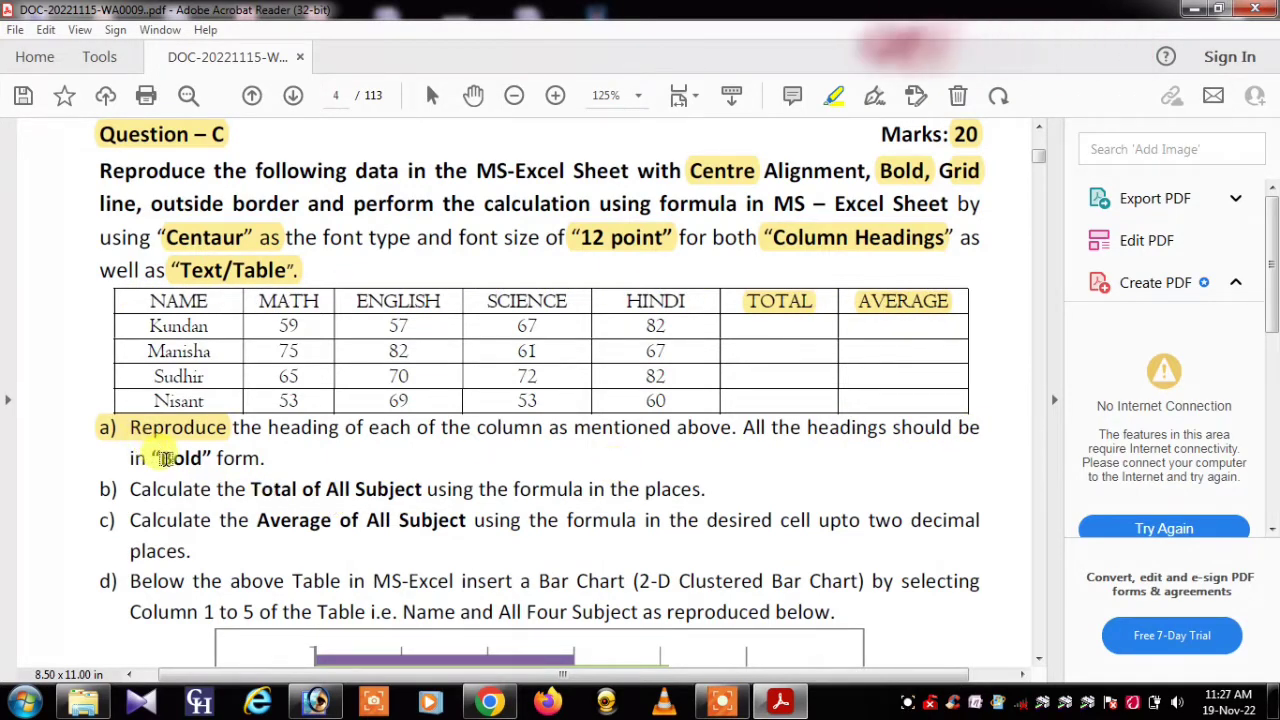
drag(160, 458, 204, 472)
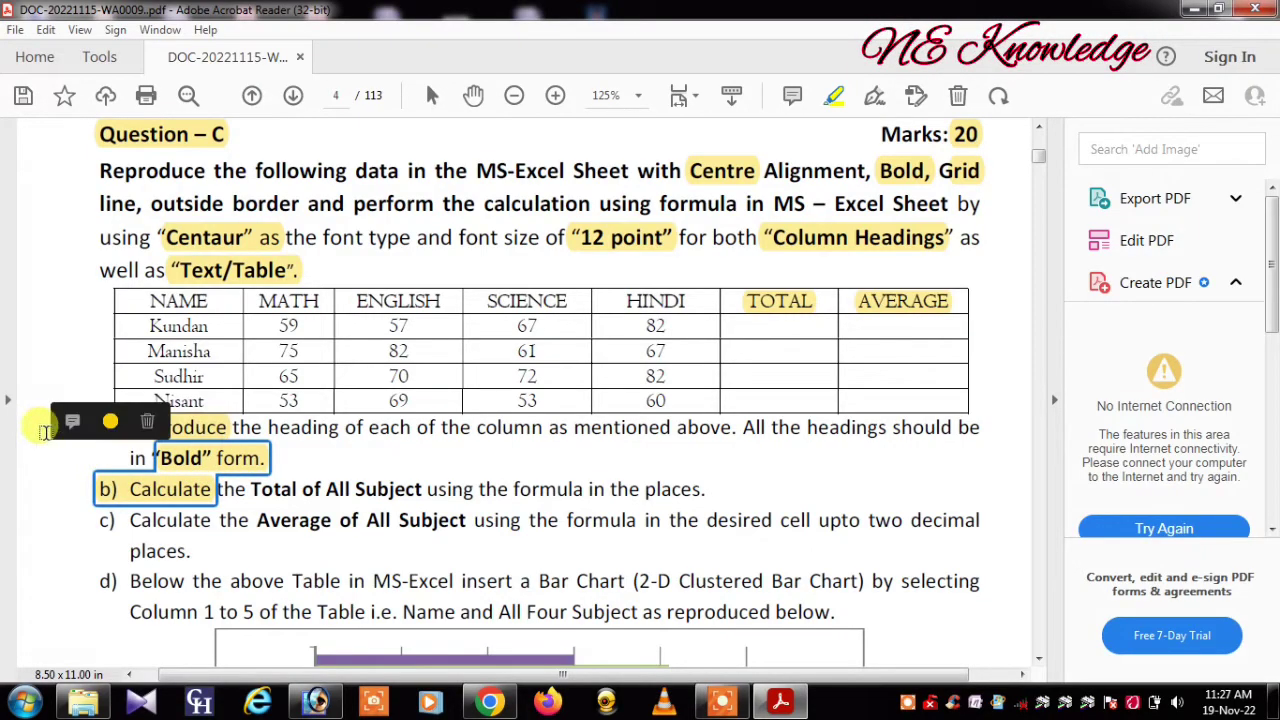
right_click(253, 480)
click(386, 467)
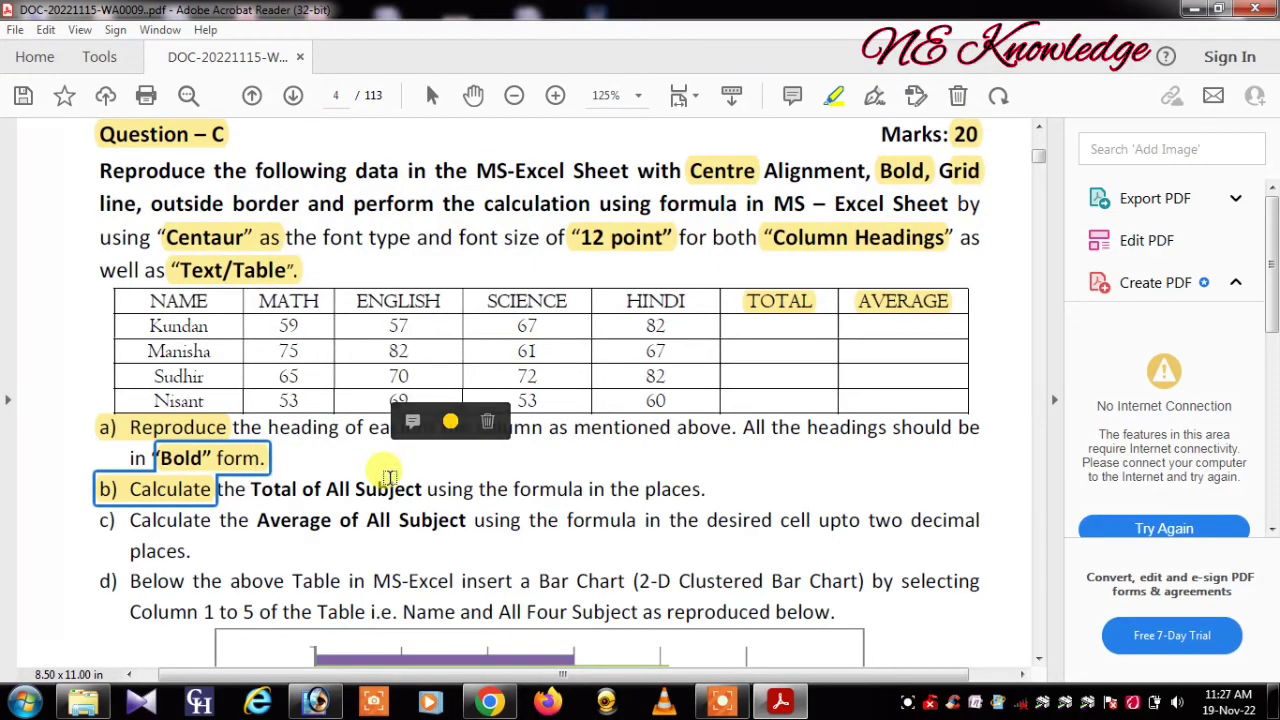
click(386, 484)
click(220, 304)
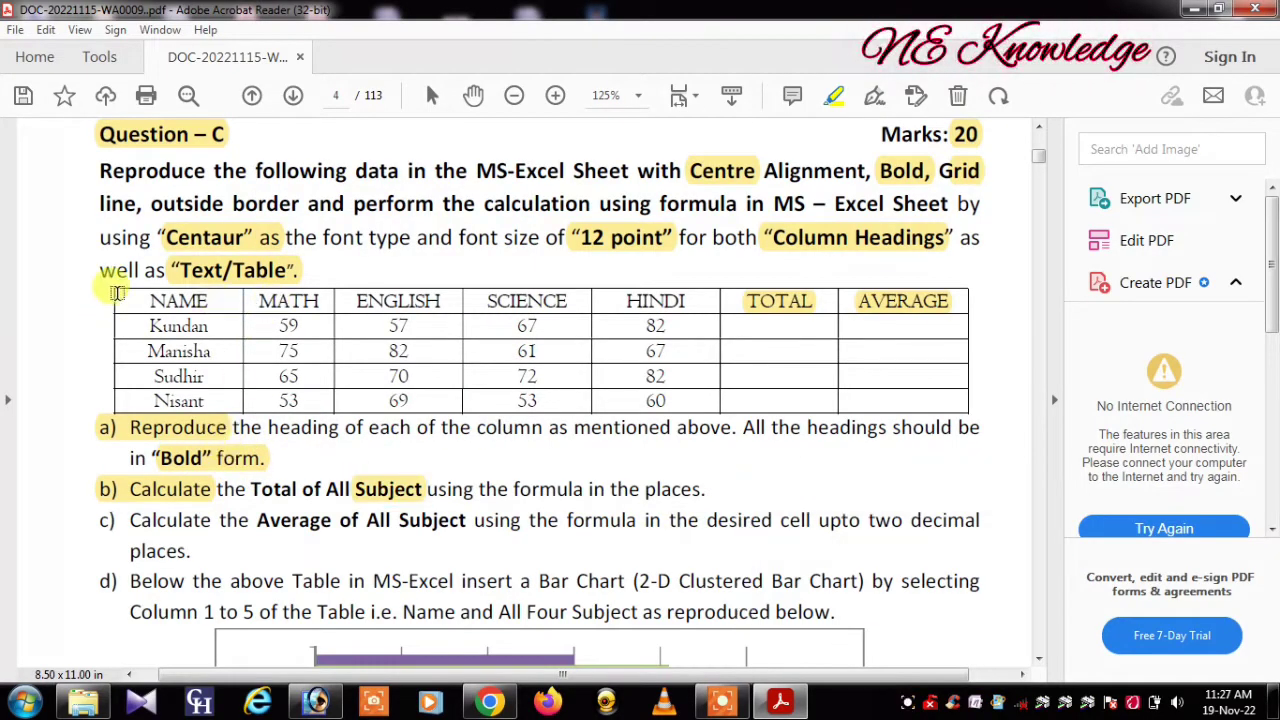
drag(170, 303, 848, 305)
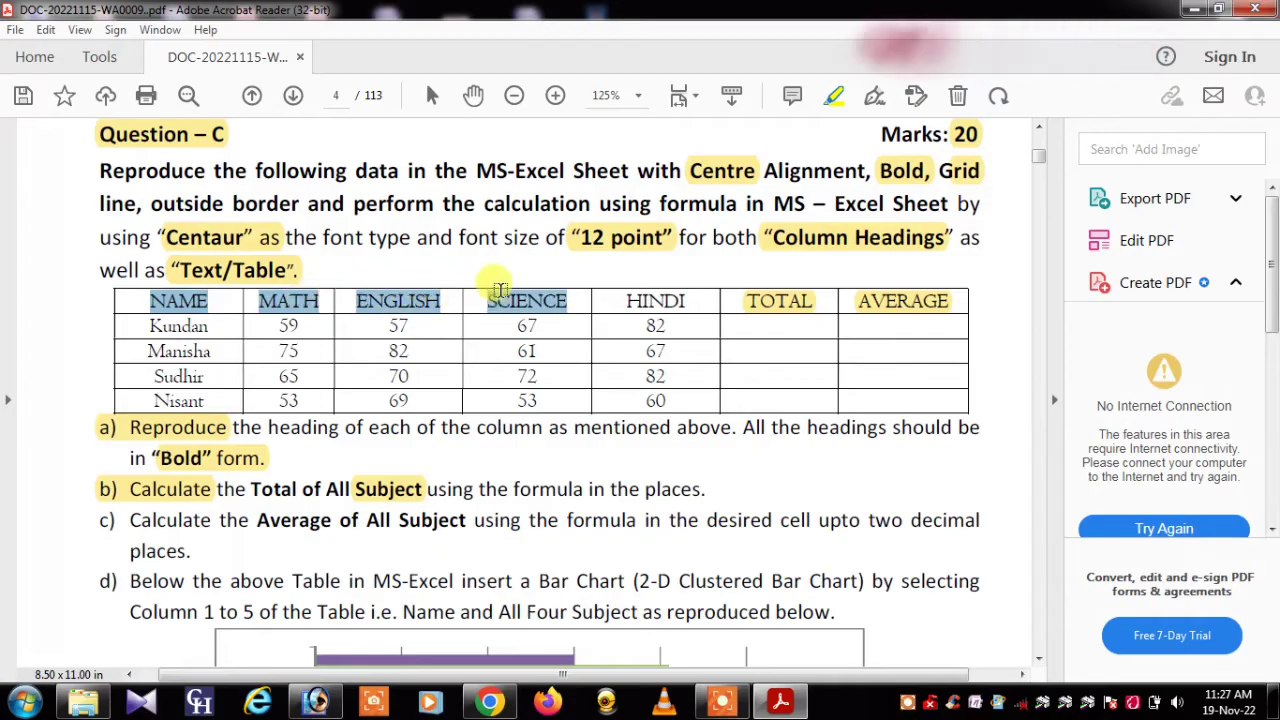
click(823, 351)
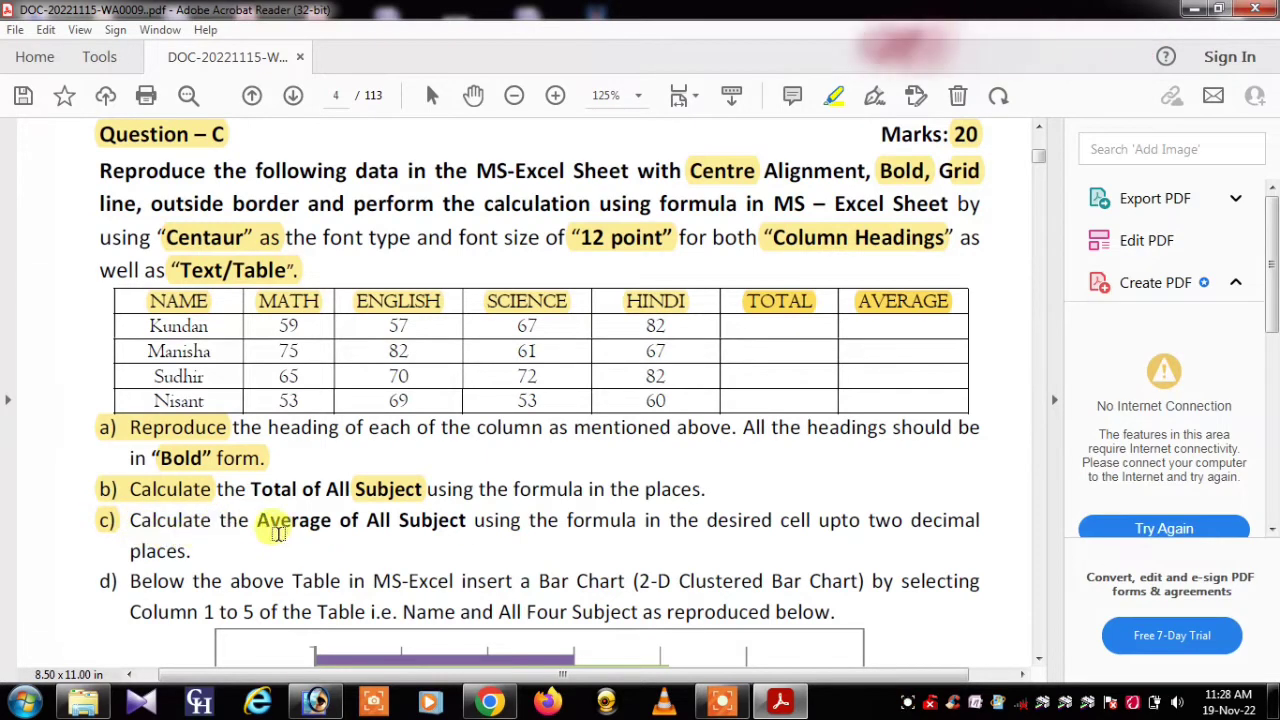
Highlight 'Average of All Subject' in item c) and clear stray selections in the table
drag(278, 538, 335, 522)
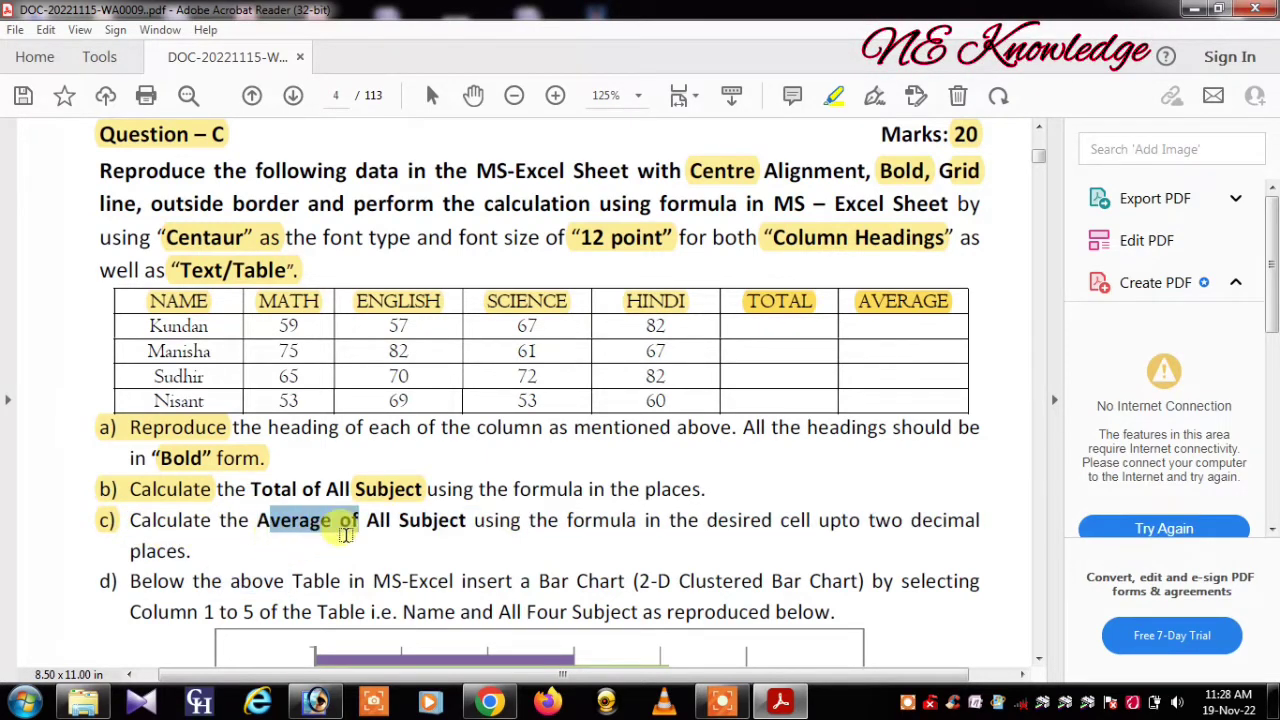
drag(258, 520, 462, 518)
click(455, 517)
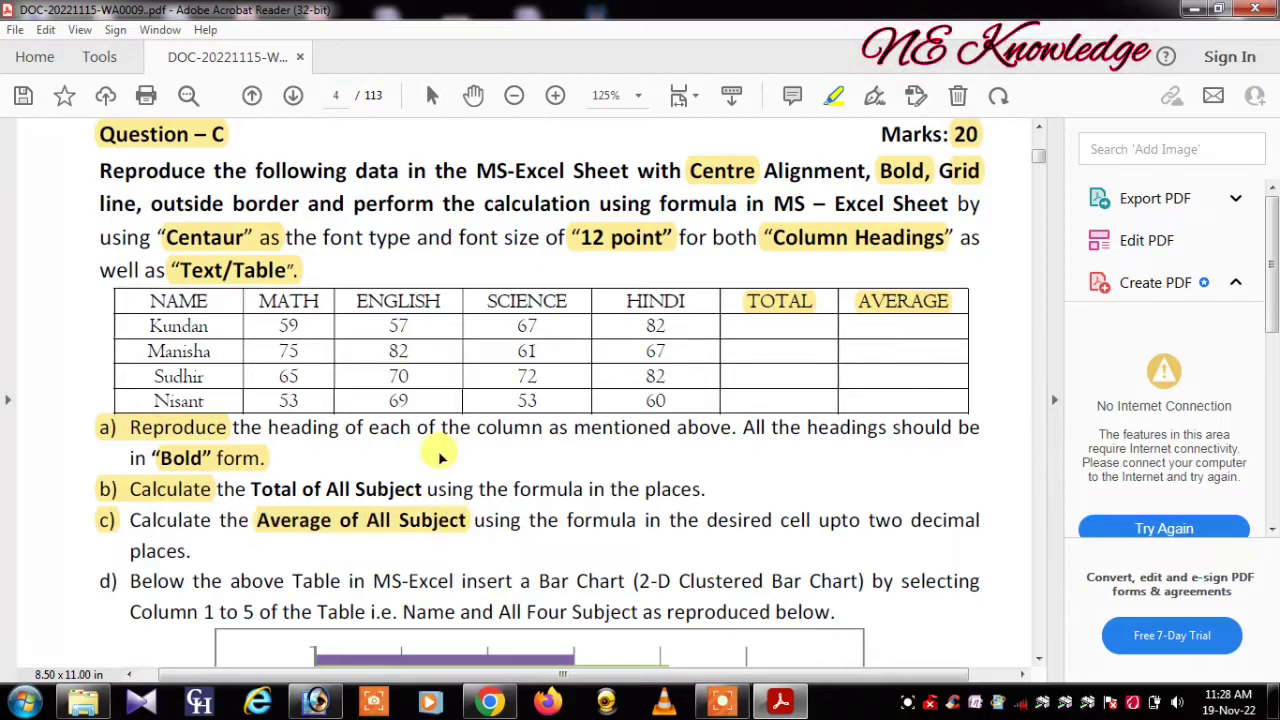
mouse_move(265, 325)
mouse_down()
mouse_move(385, 330)
mouse_move(366, 329)
mouse_up()
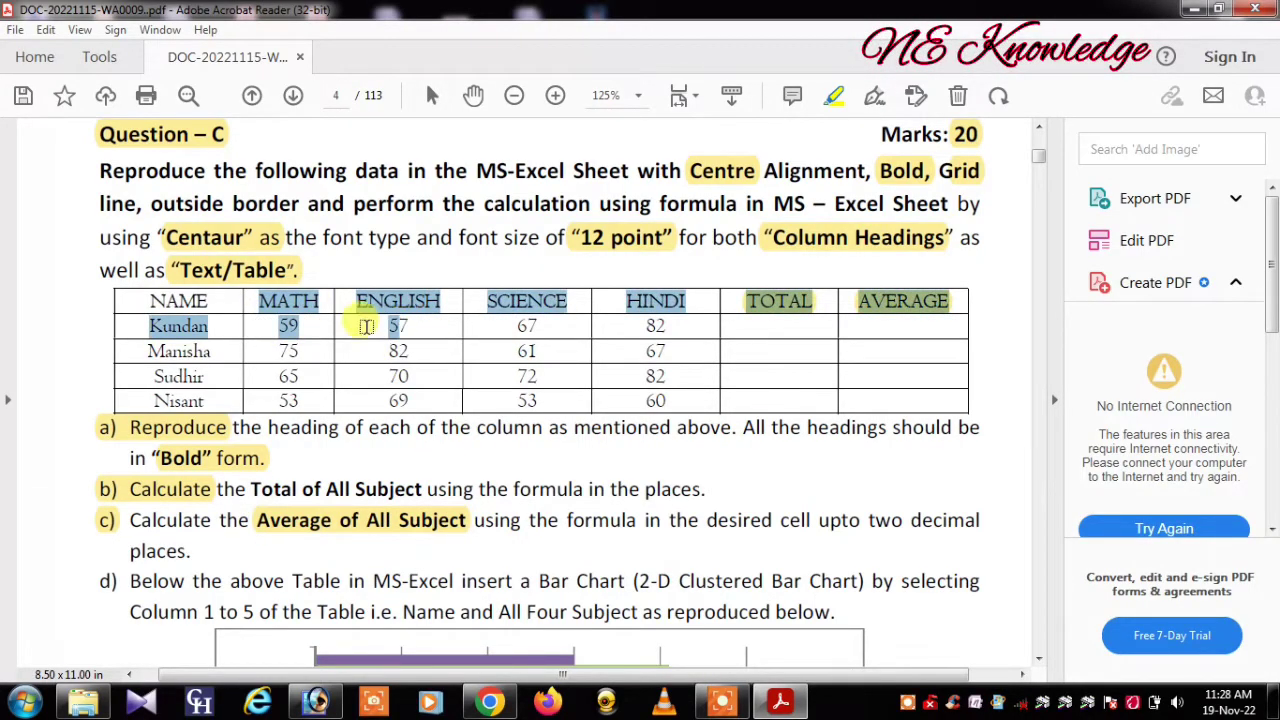
click(364, 325)
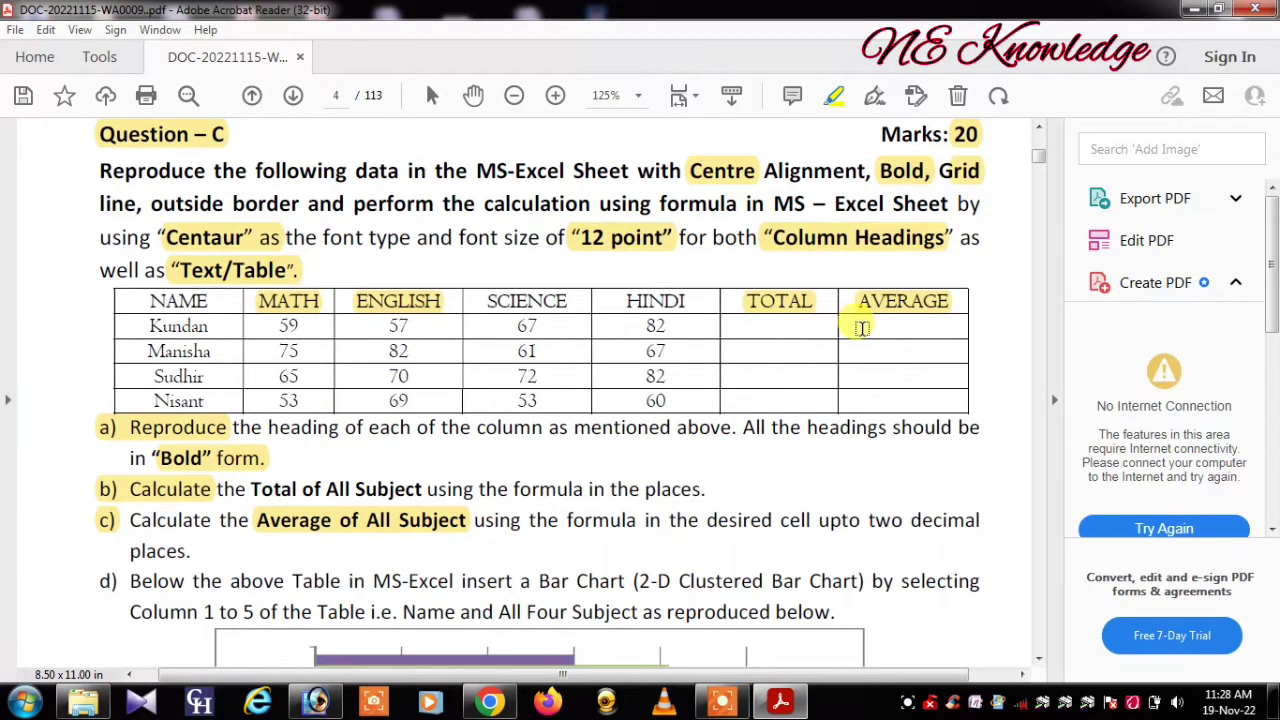
drag(862, 328, 905, 330)
click(920, 332)
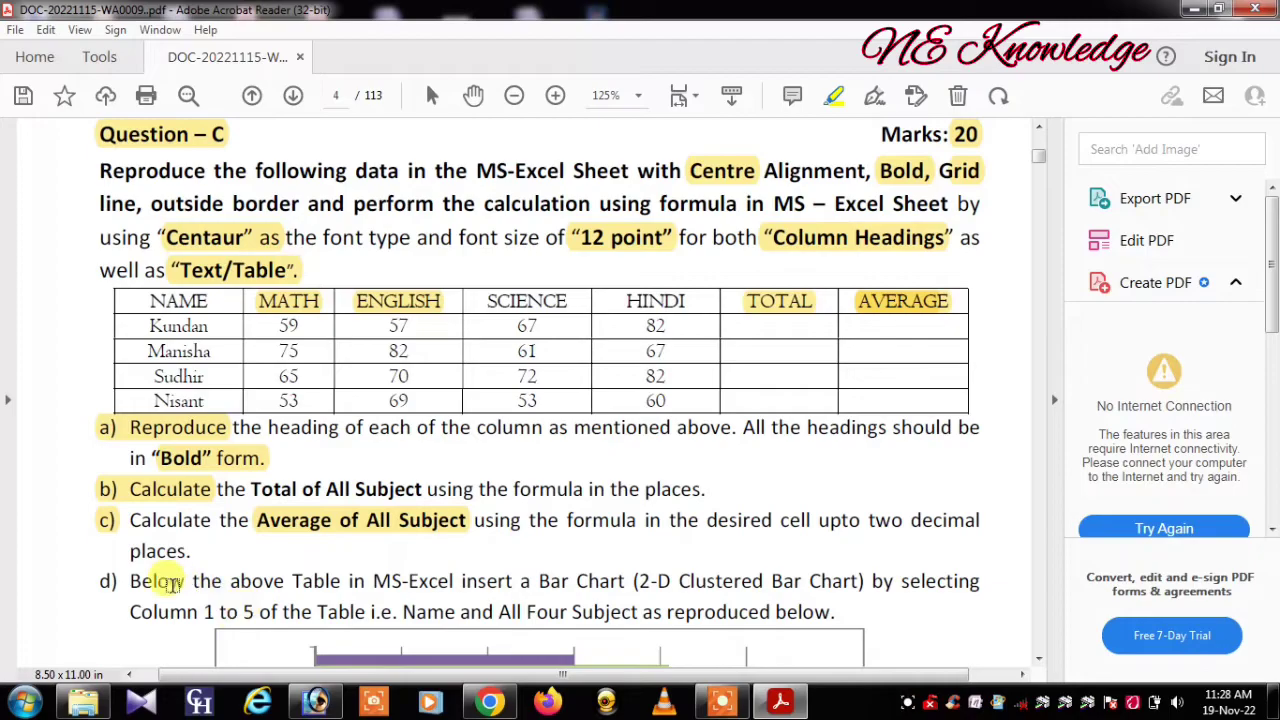
Highlight the d) label and '(2-D Clustered Bar Chart)' in item d)
click(110, 580)
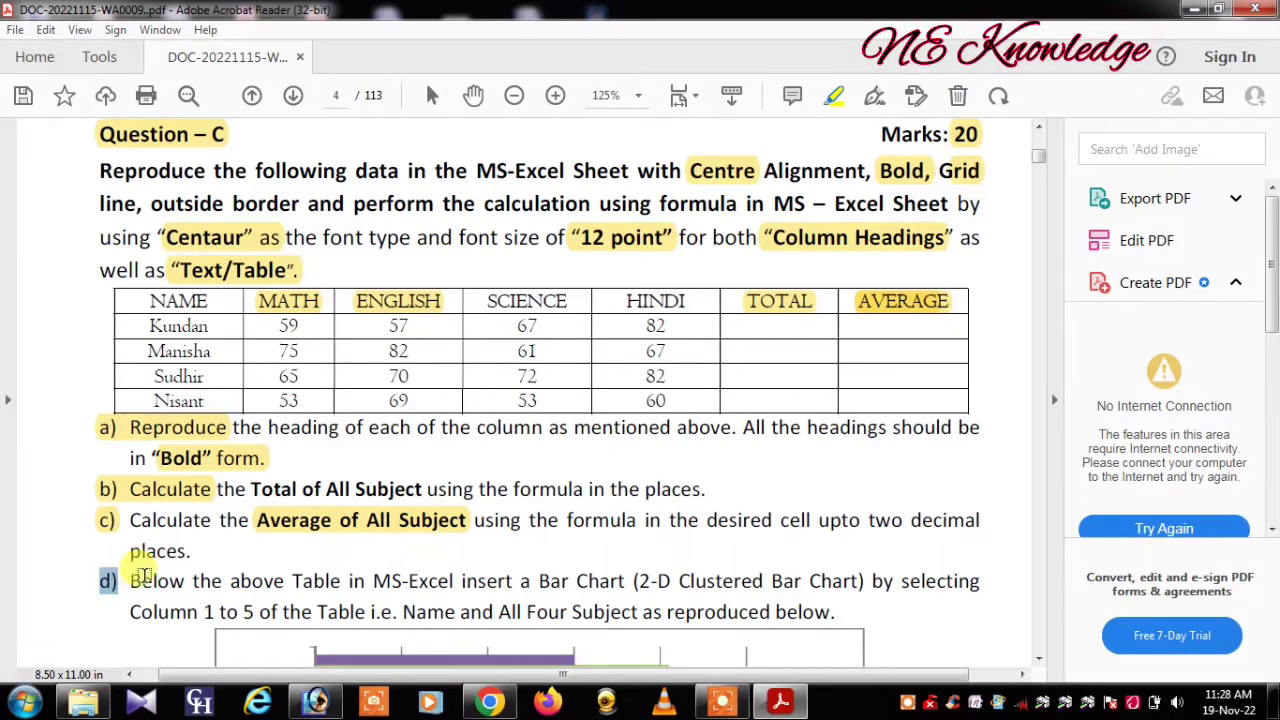
click(143, 576)
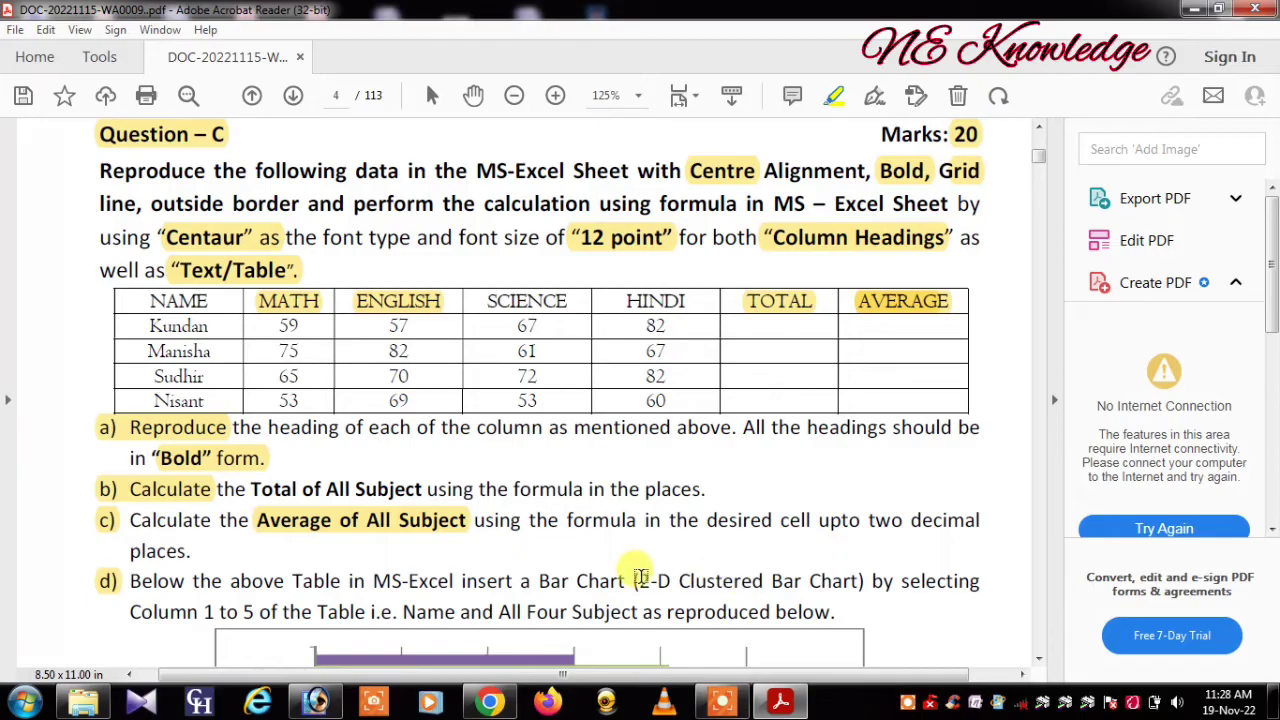
drag(634, 580, 858, 580)
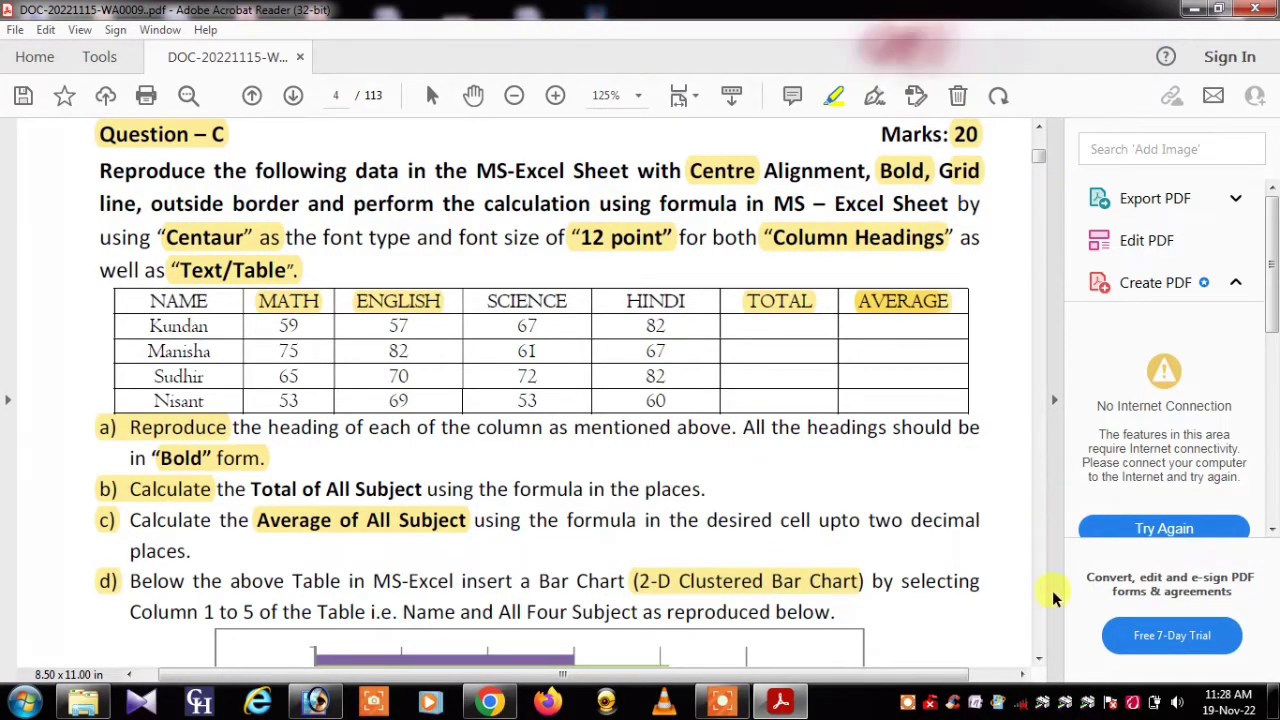
click(1039, 658)
click(1039, 658)
click(1039, 658)
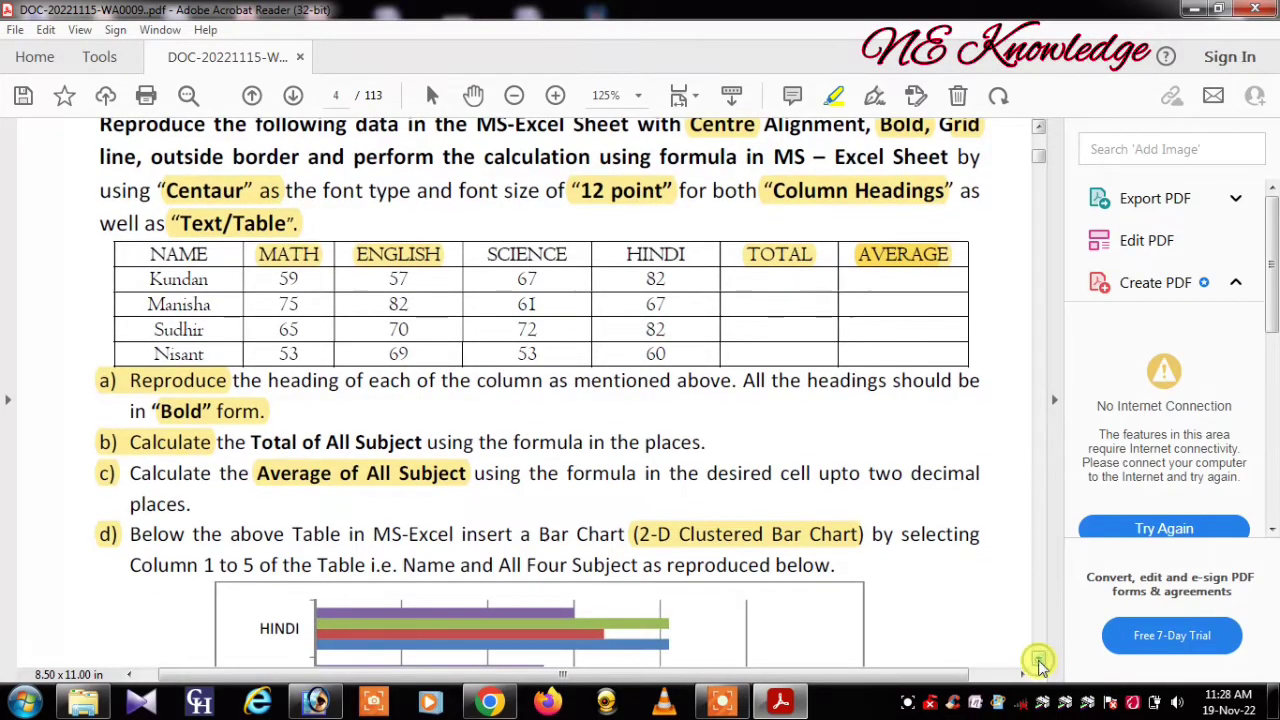
click(1039, 658)
click(1039, 658)
click(1039, 658)
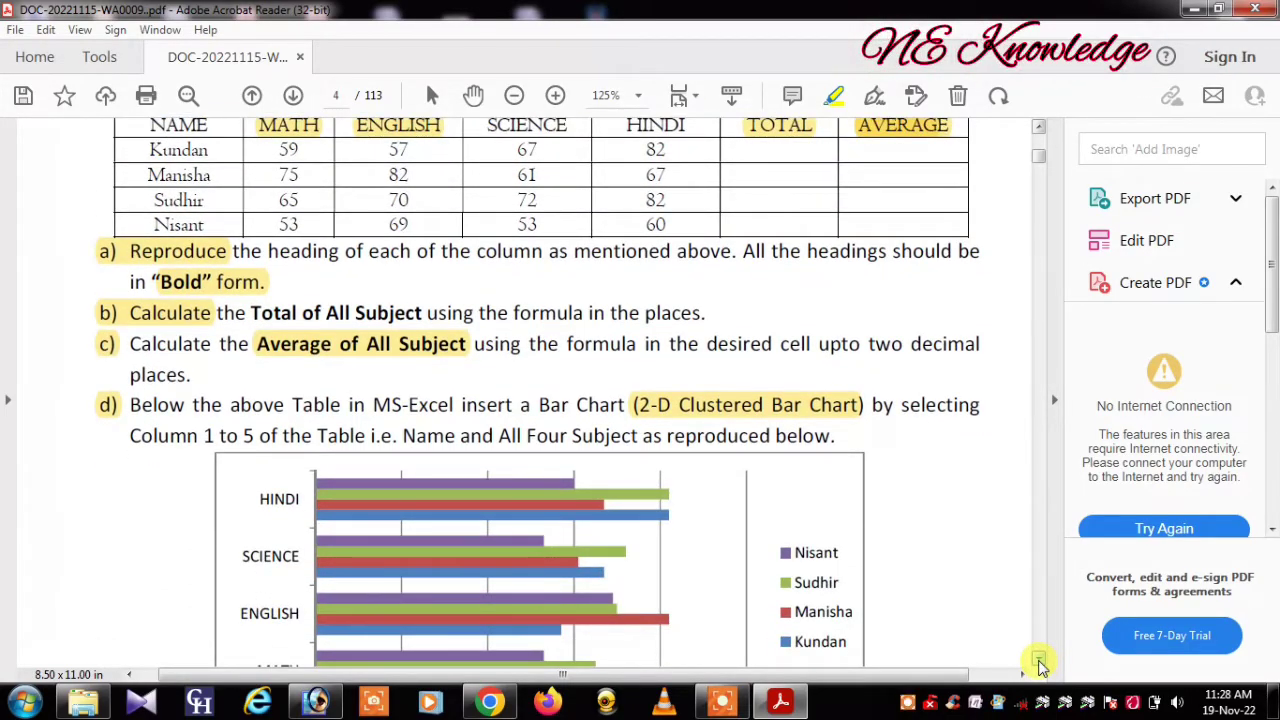
click(1038, 128)
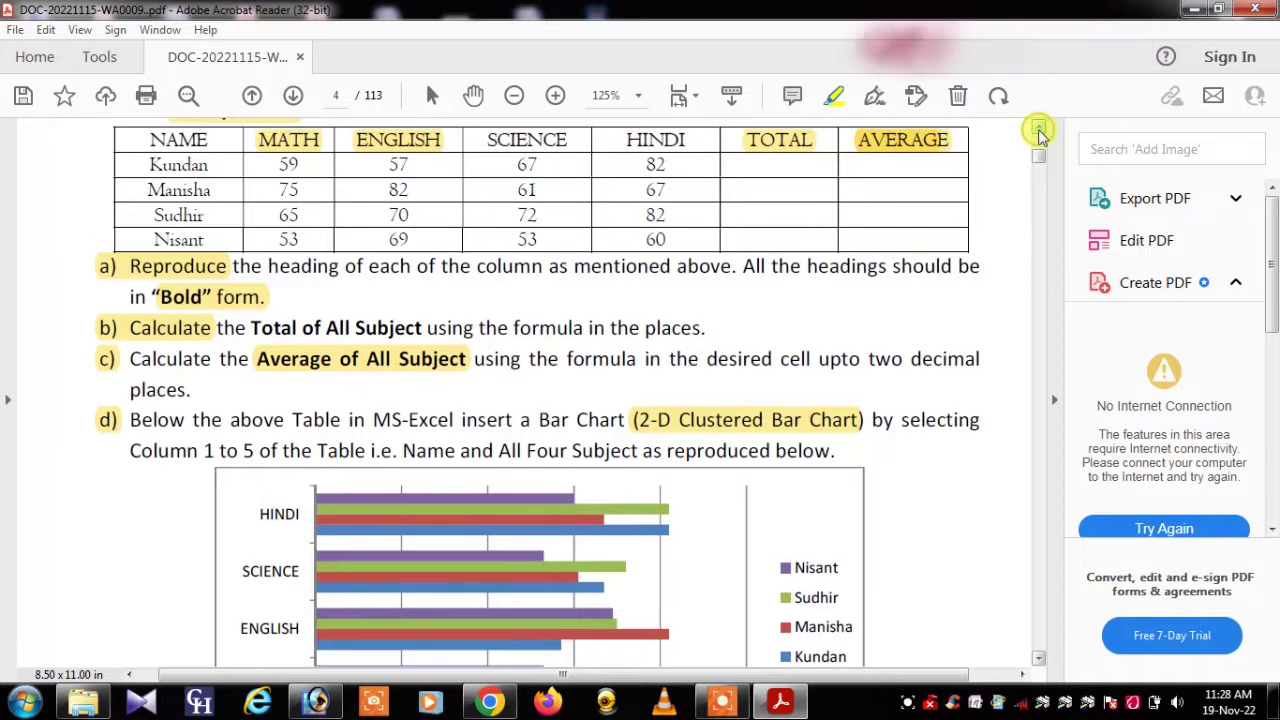
click(1038, 128)
click(1038, 128)
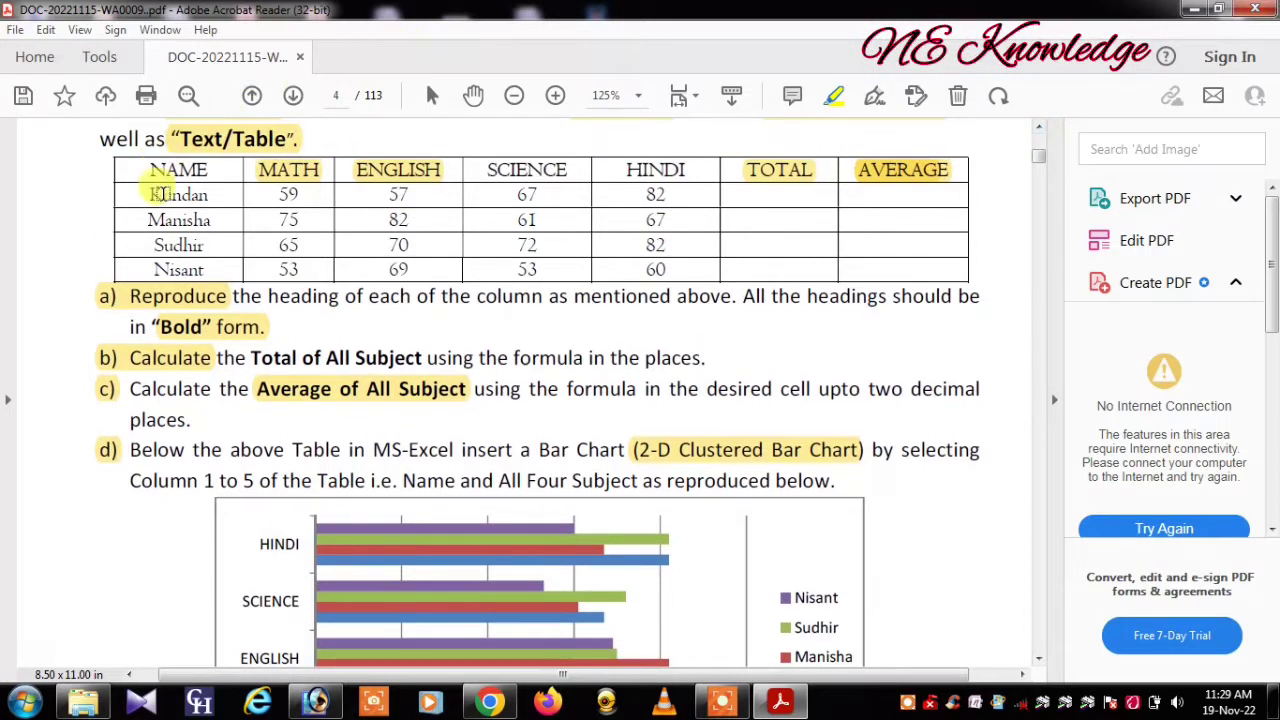
mouse_move(105, 148)
mouse_down()
mouse_move(178, 190)
mouse_move(710, 253)
mouse_up()
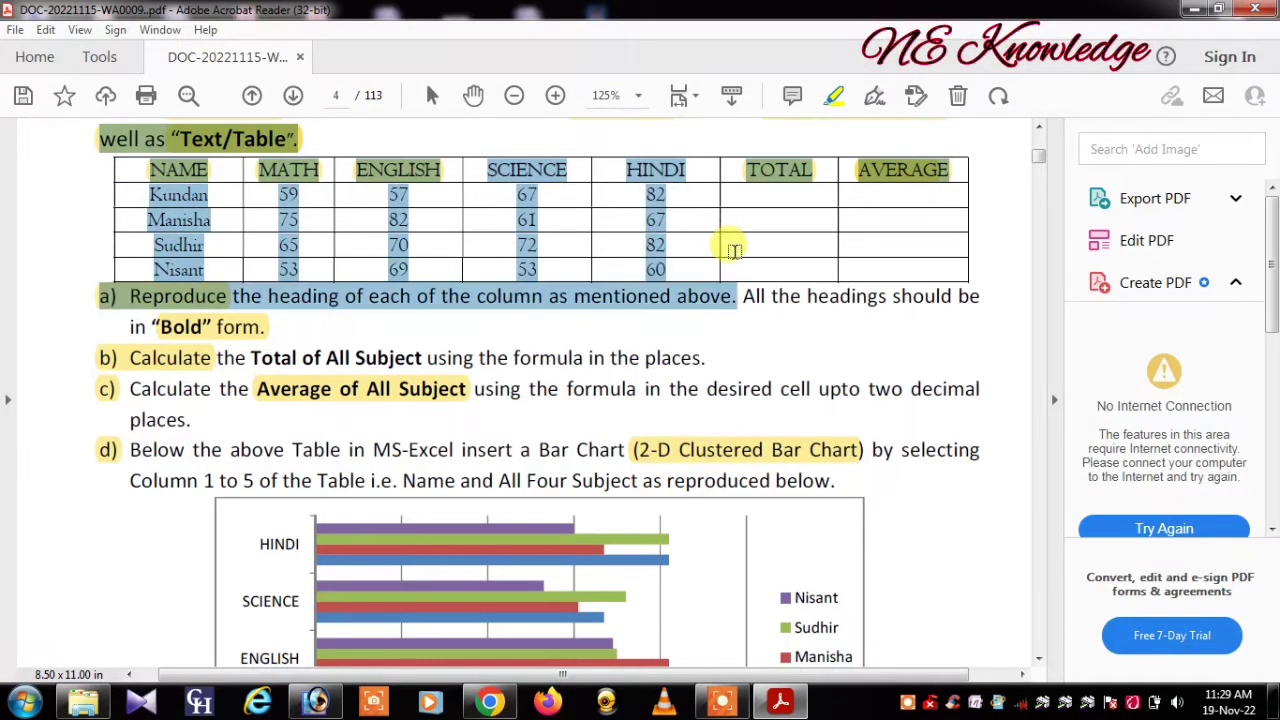
drag(710, 253, 828, 253)
click(460, 380)
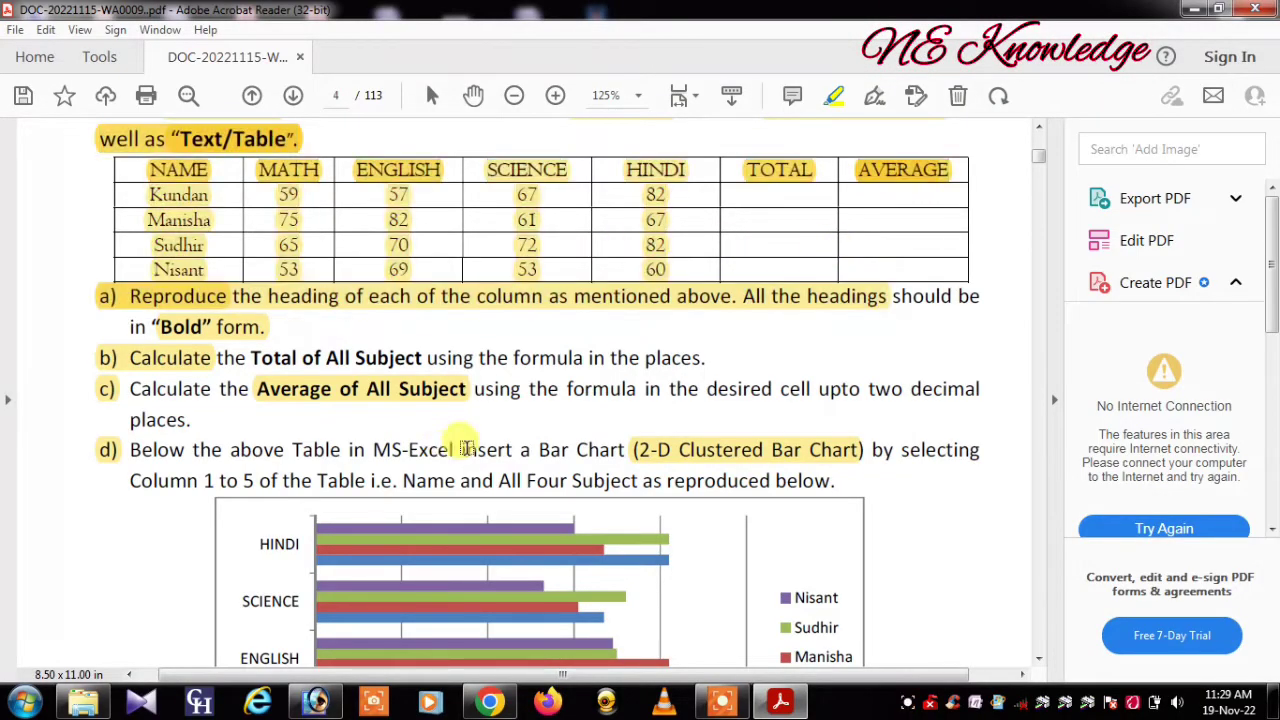
scroll(480, 337, down, 5)
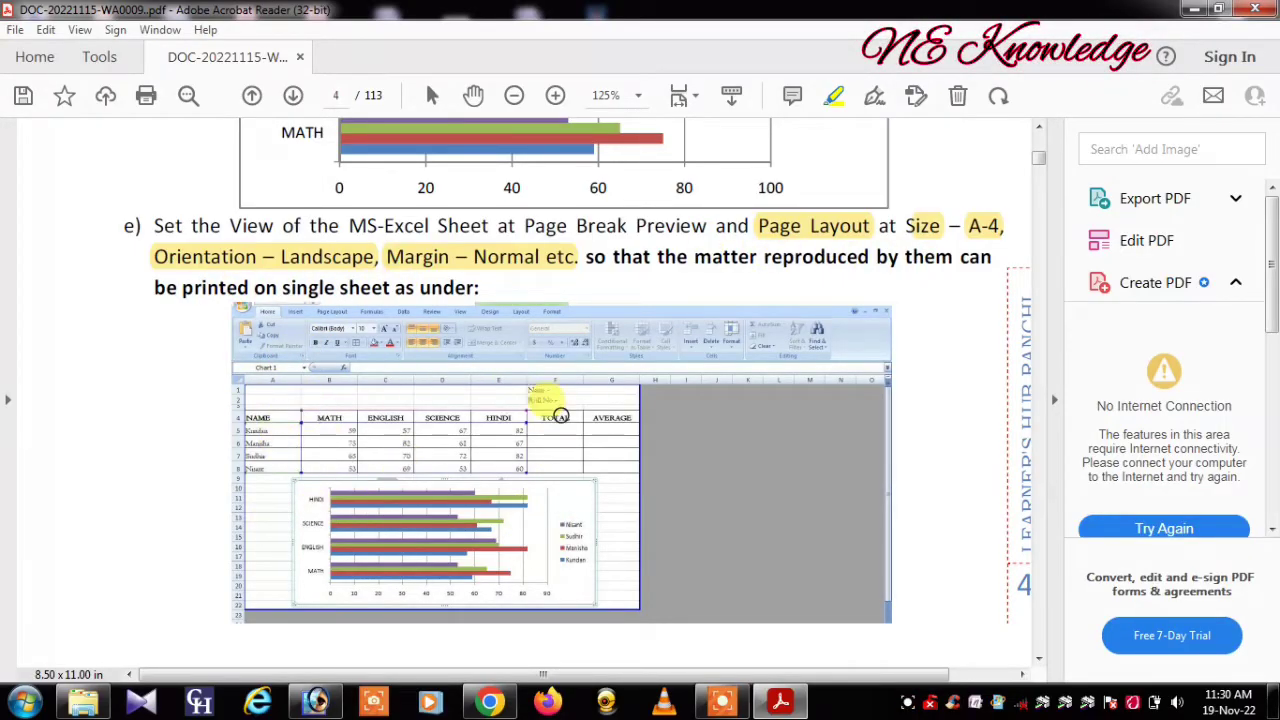
mouse_move(250, 395)
mouse_down()
mouse_move(503, 432)
mouse_move(550, 458)
mouse_up()
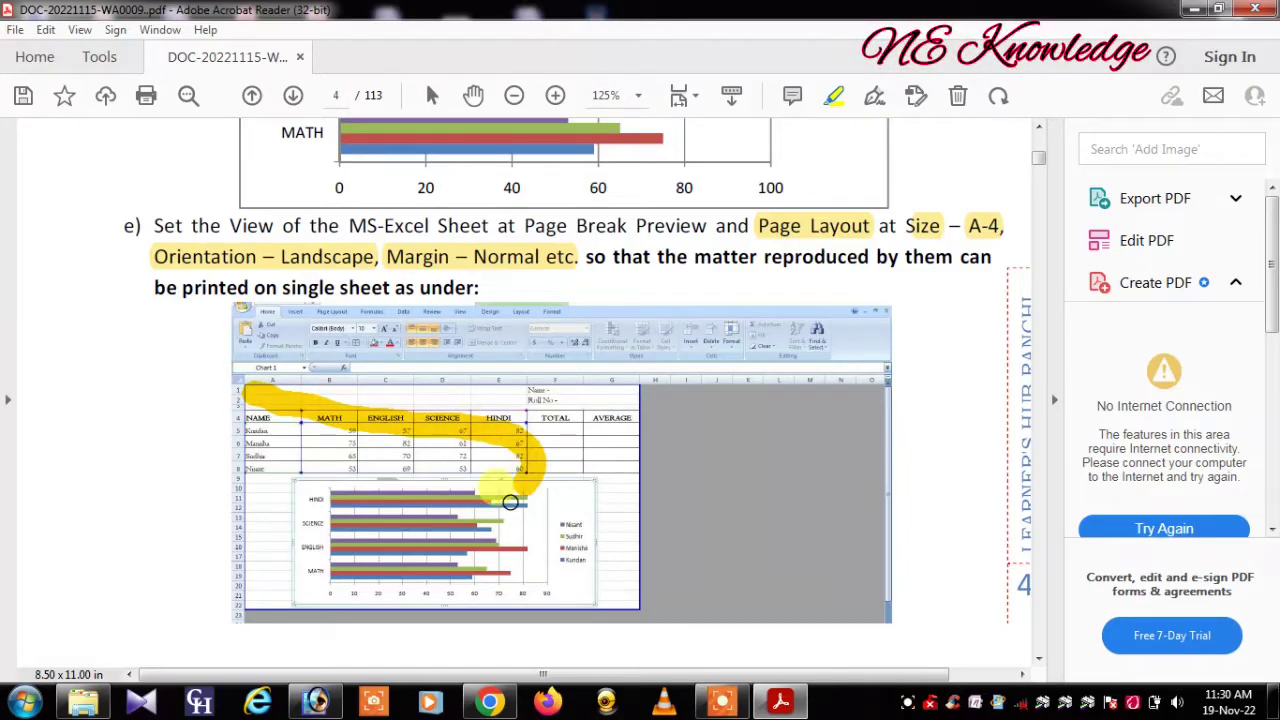
click(550, 455)
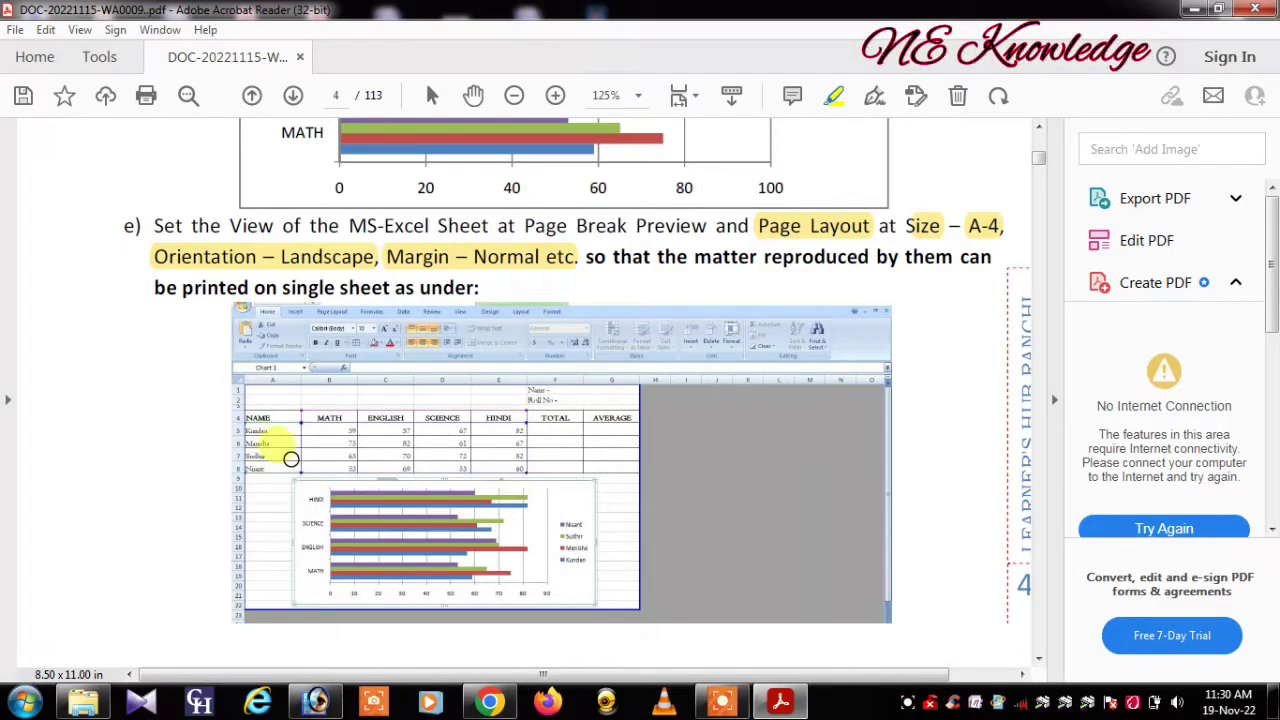
drag(334, 505, 516, 366)
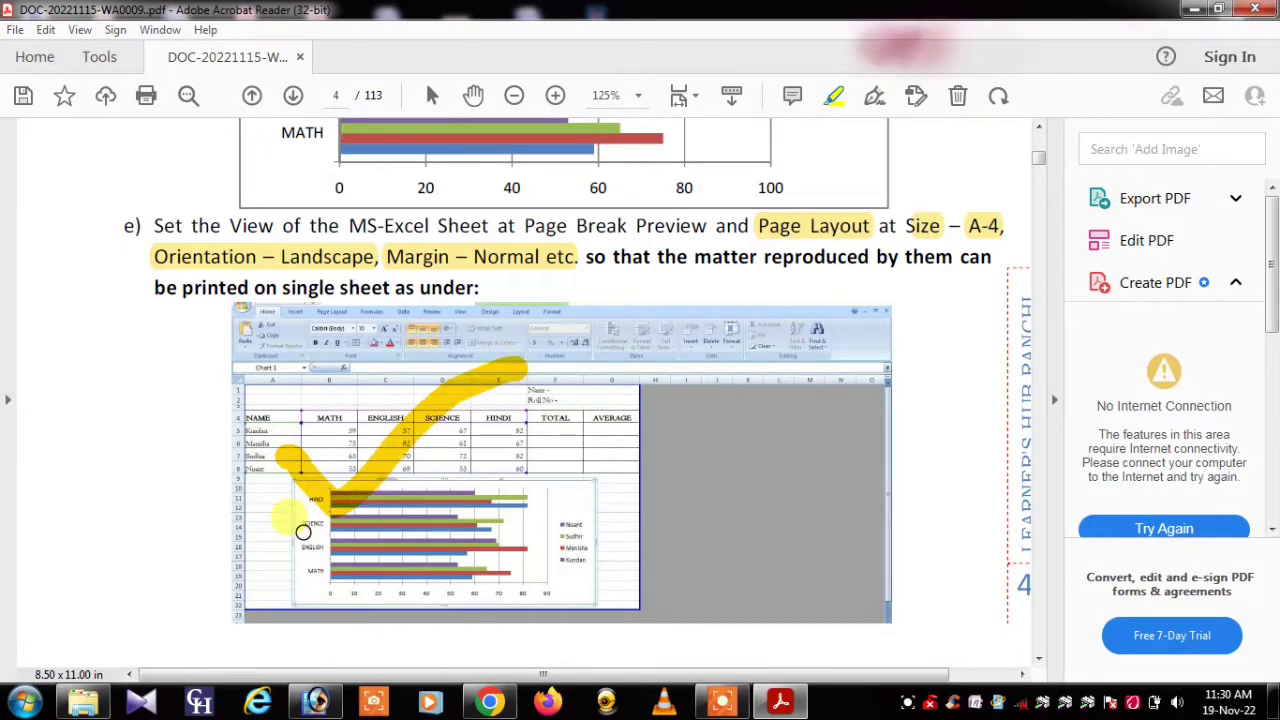
click(1036, 662)
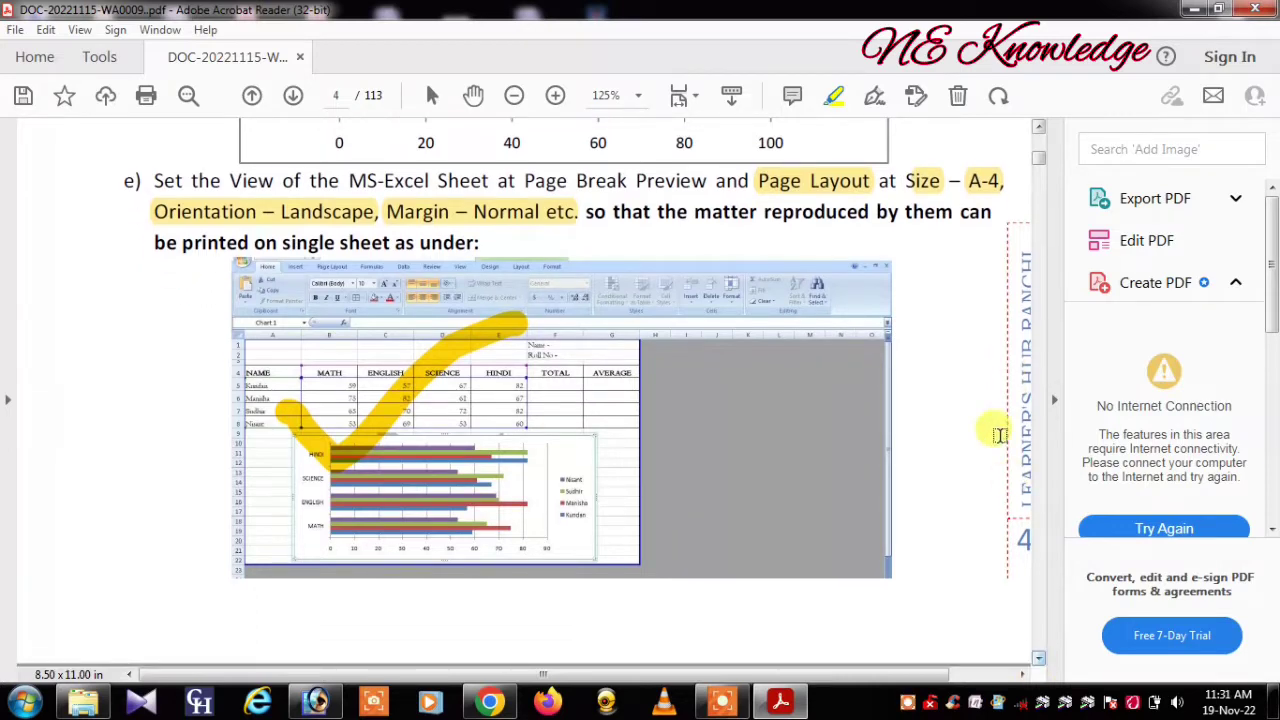
click(1040, 125)
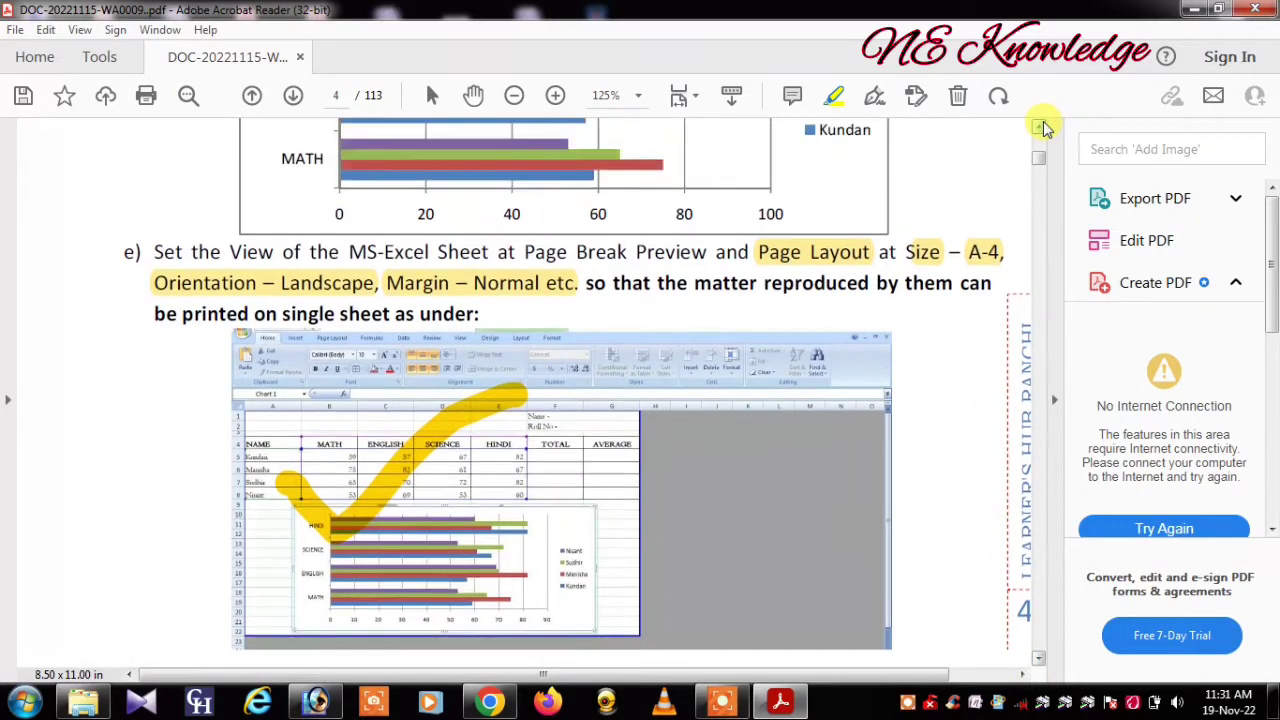
drag(1043, 121, 1043, 121)
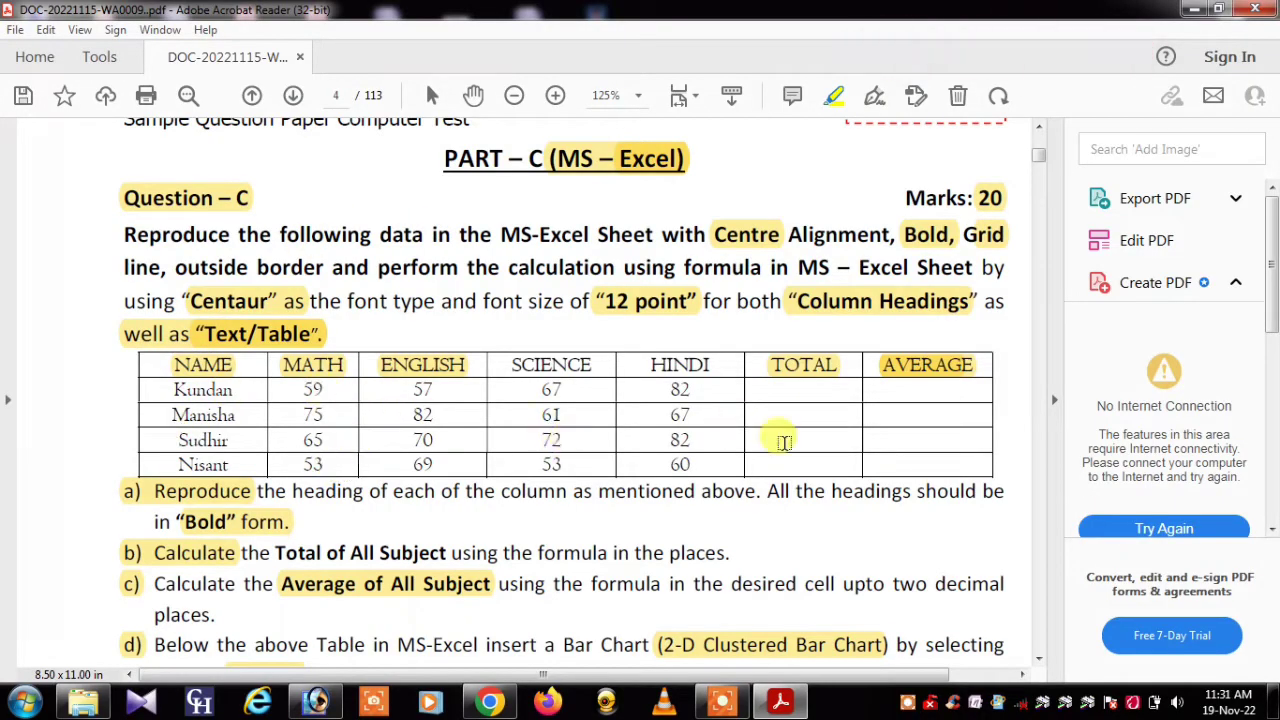
Launch Excel 2007 with a blank workbook, restore it to a smaller window and position it over the question paper
key(super)
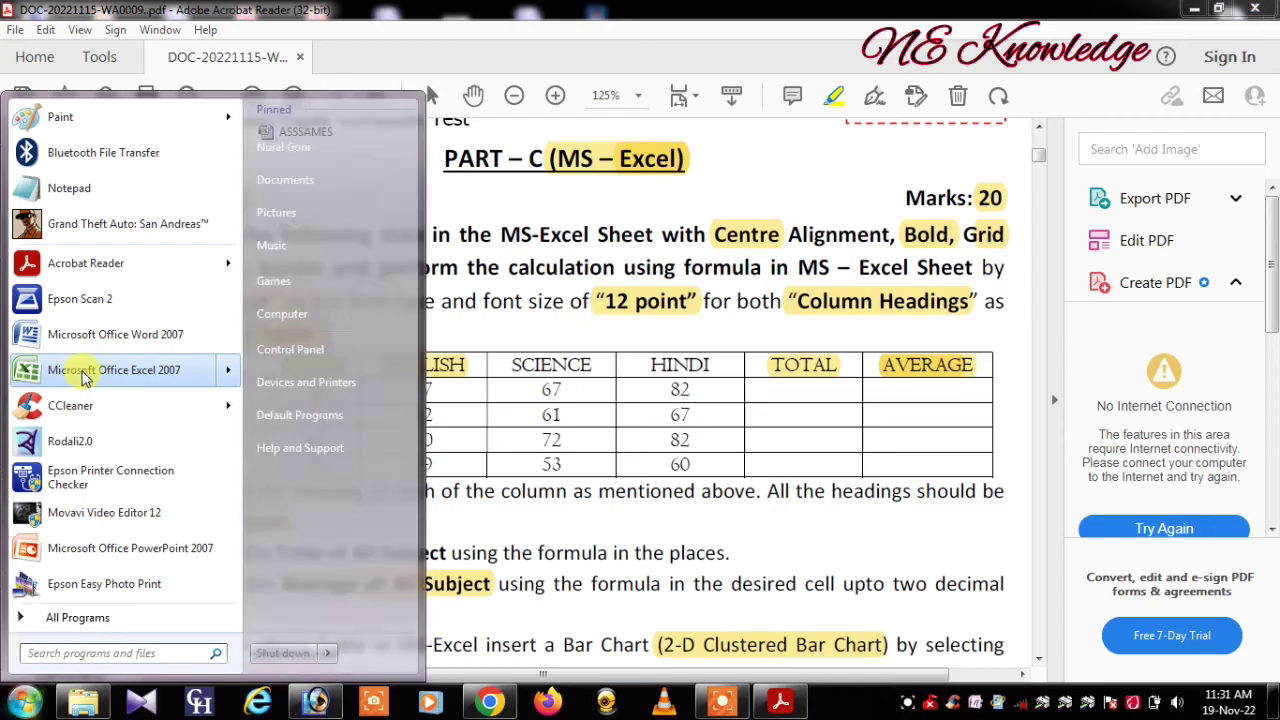
click(86, 371)
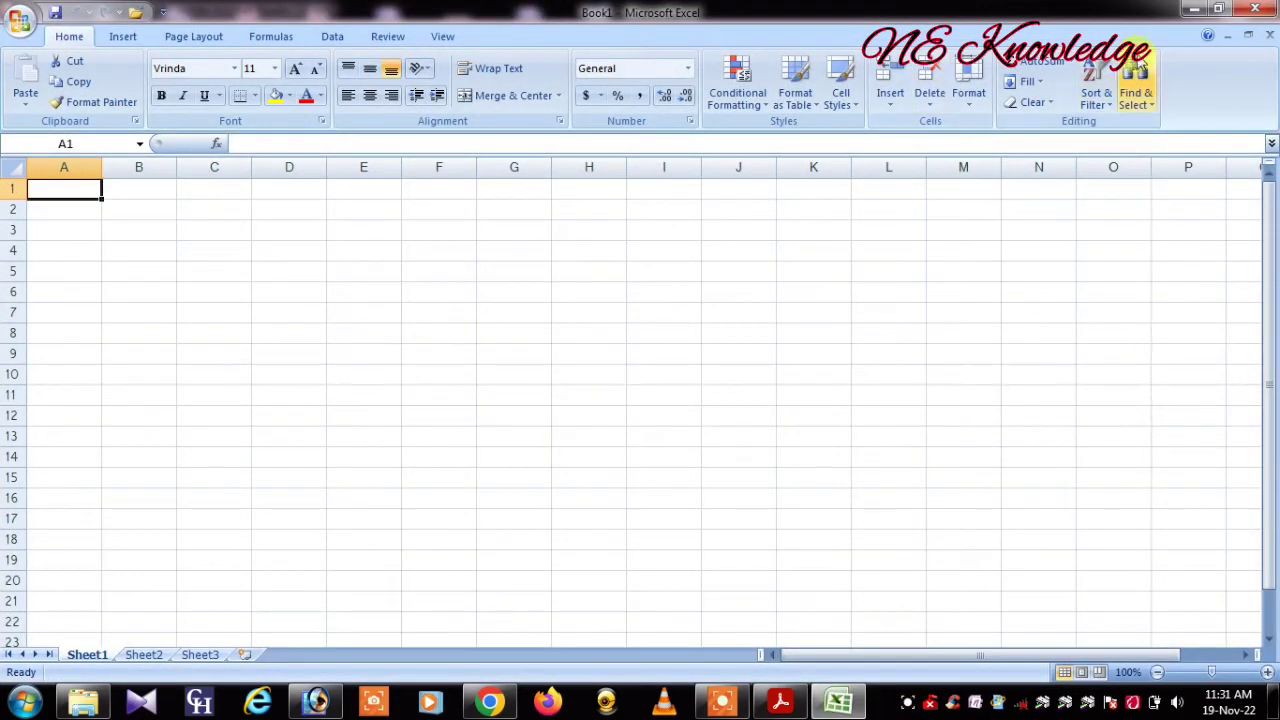
click(1225, 10)
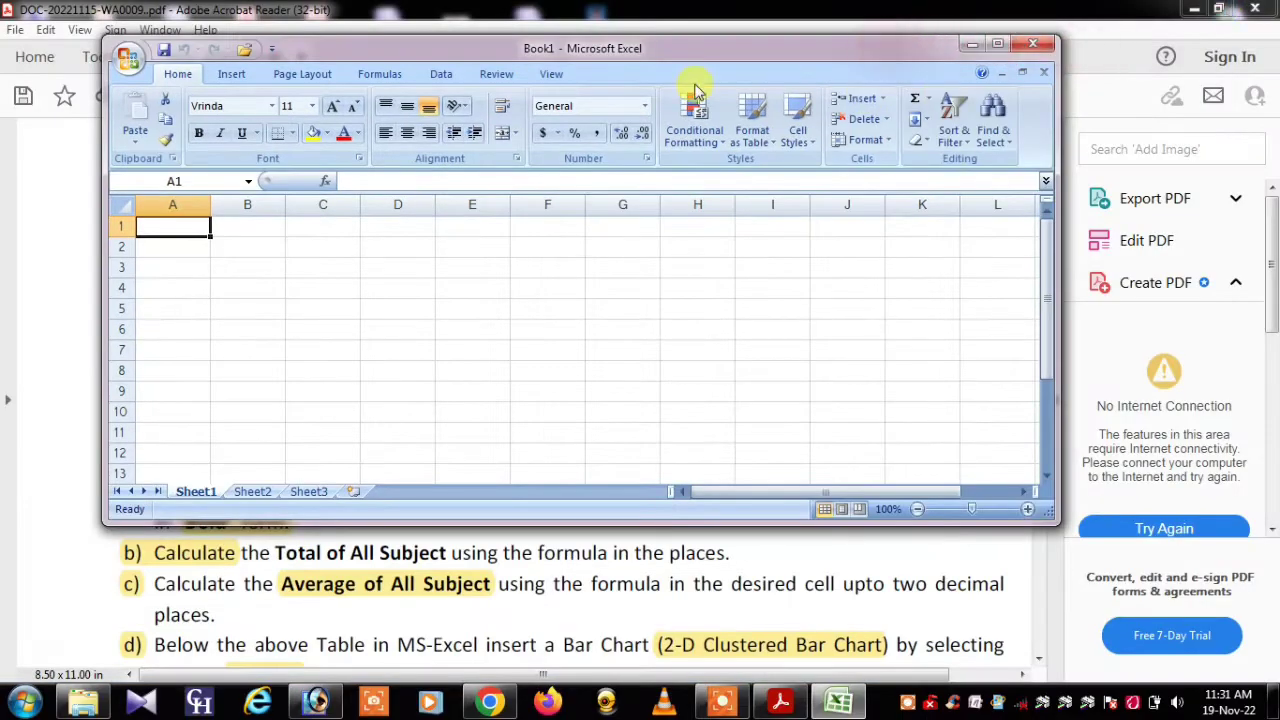
drag(651, 49, 657, 242)
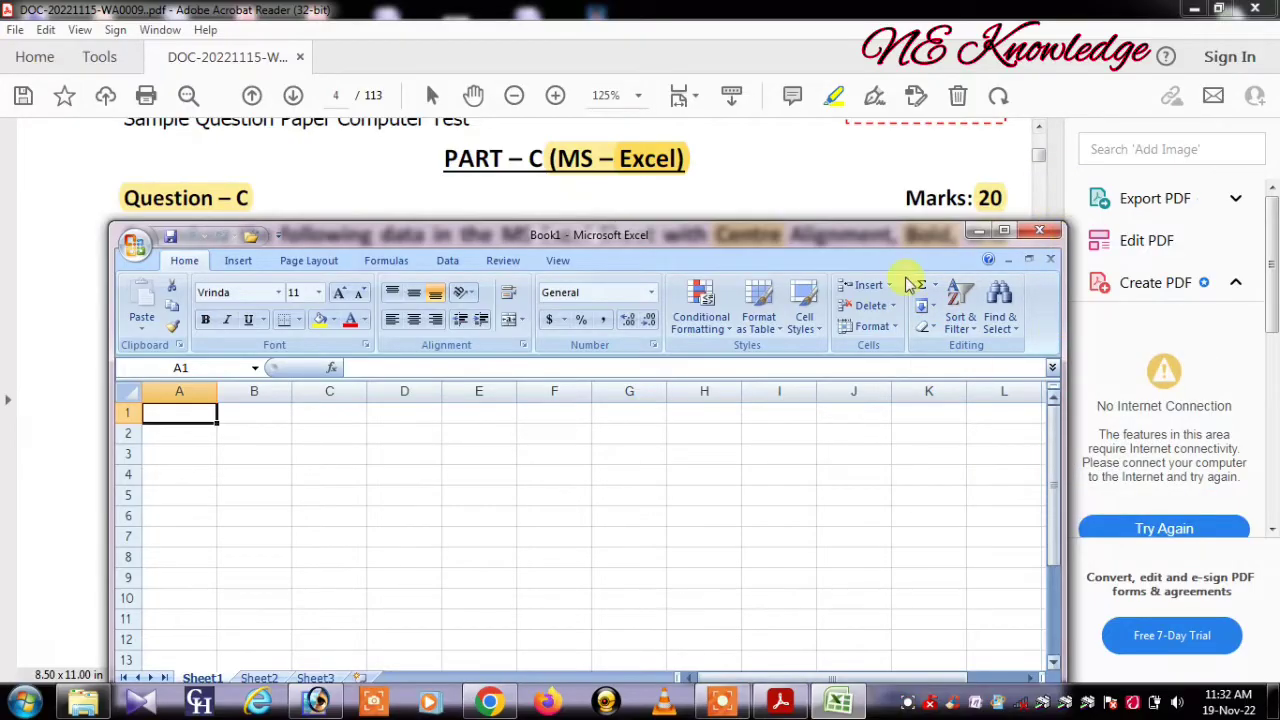
drag(855, 238, 801, 236)
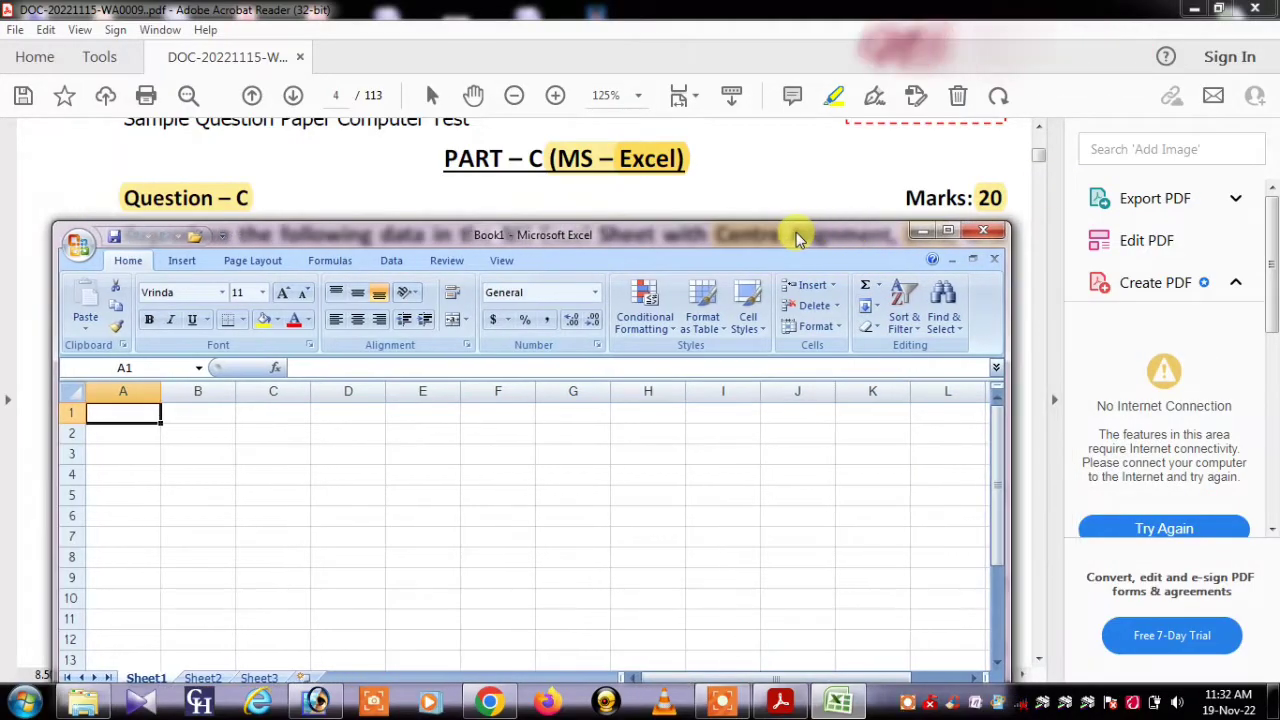
click(1040, 660)
Scroll the question paper down to the sample bar chart, then return to Excel's Book1
click(1040, 662)
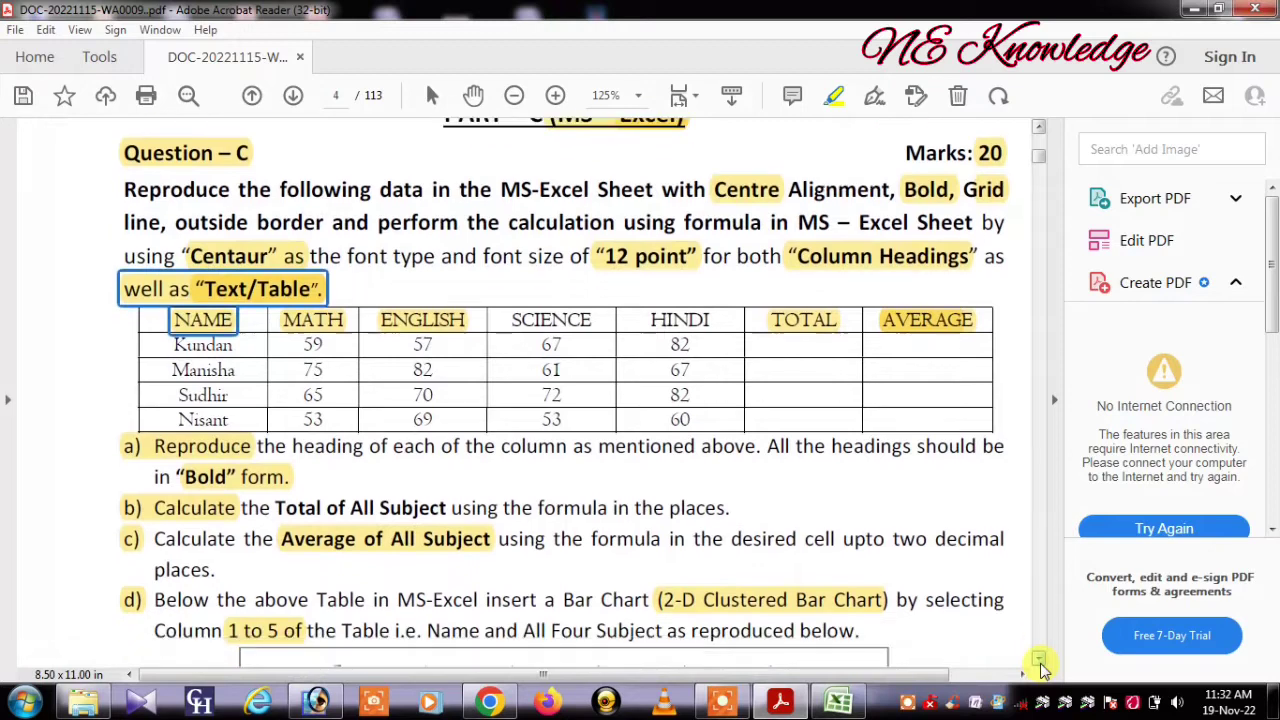
click(1040, 666)
click(1040, 666)
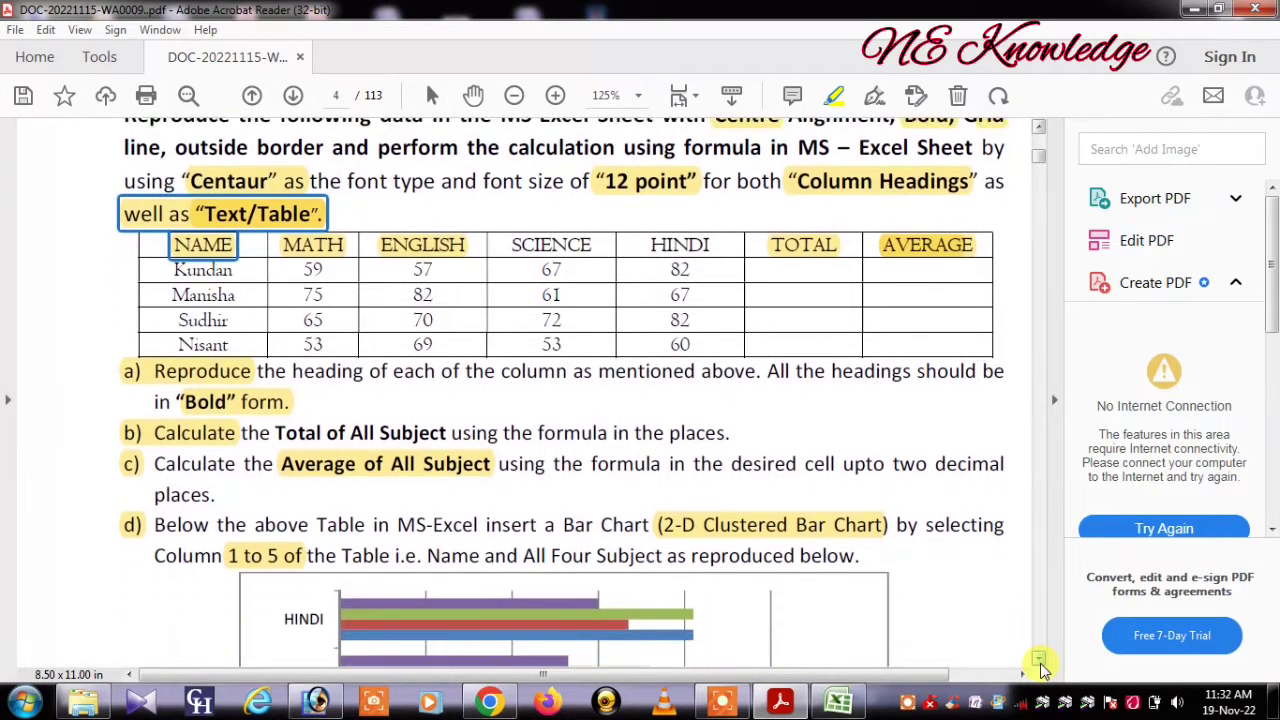
click(1040, 666)
click(1040, 666)
click(1040, 666)
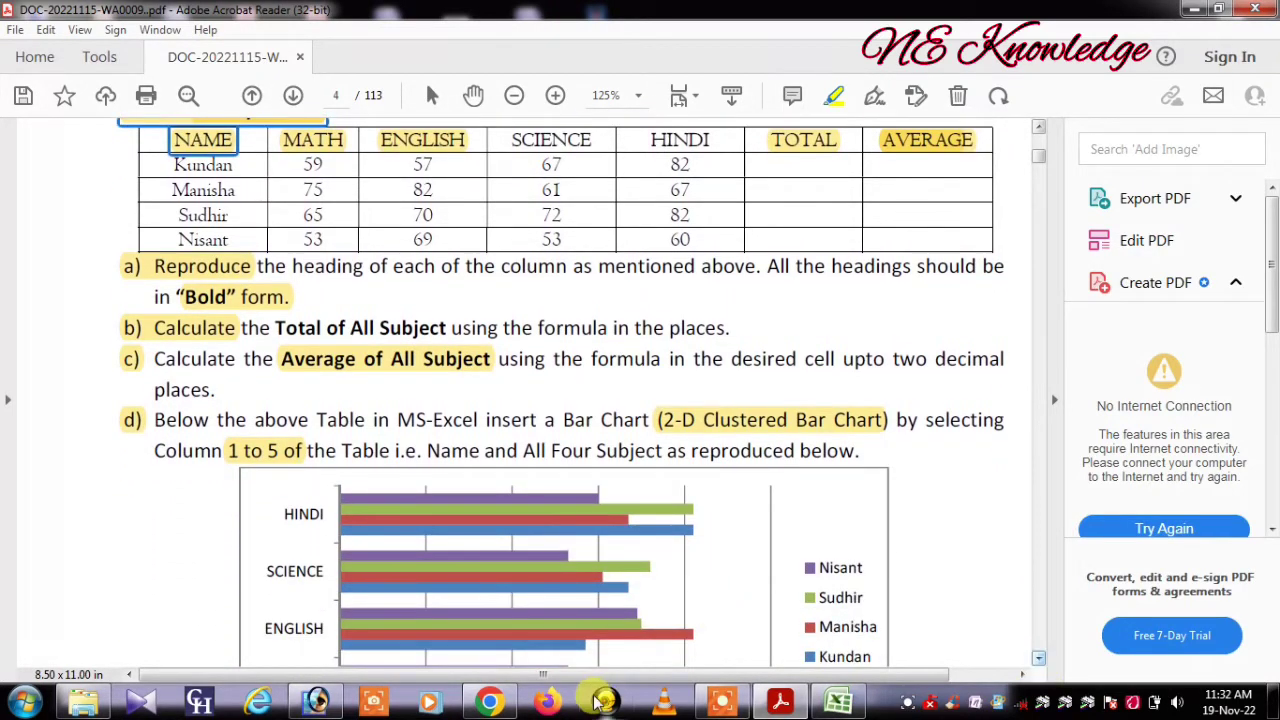
click(838, 705)
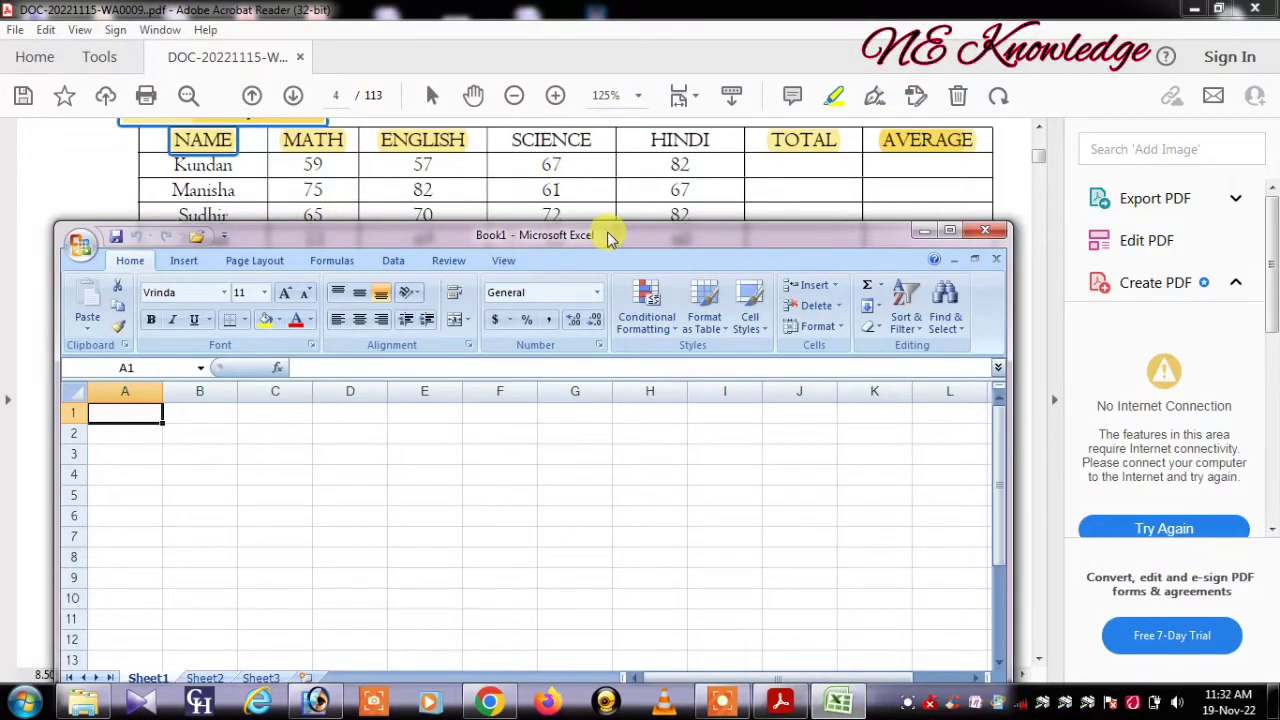
Set Book1's page setup to A4 paper size in Landscape orientation
mouse_move(665, 234)
mouse_down()
mouse_move(765, 240)
mouse_move(746, 240)
mouse_up()
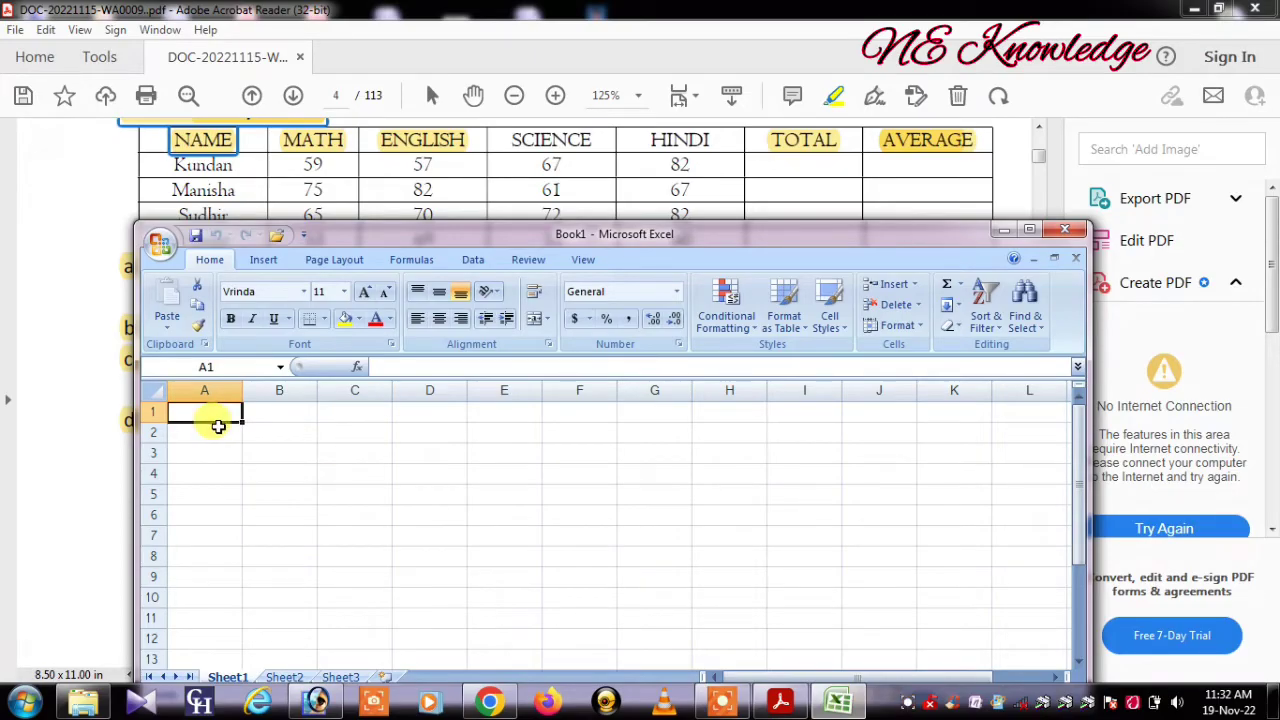
key(Right)
key(Right)
key(Right)
key(Right)
key(Right)
key(Right)
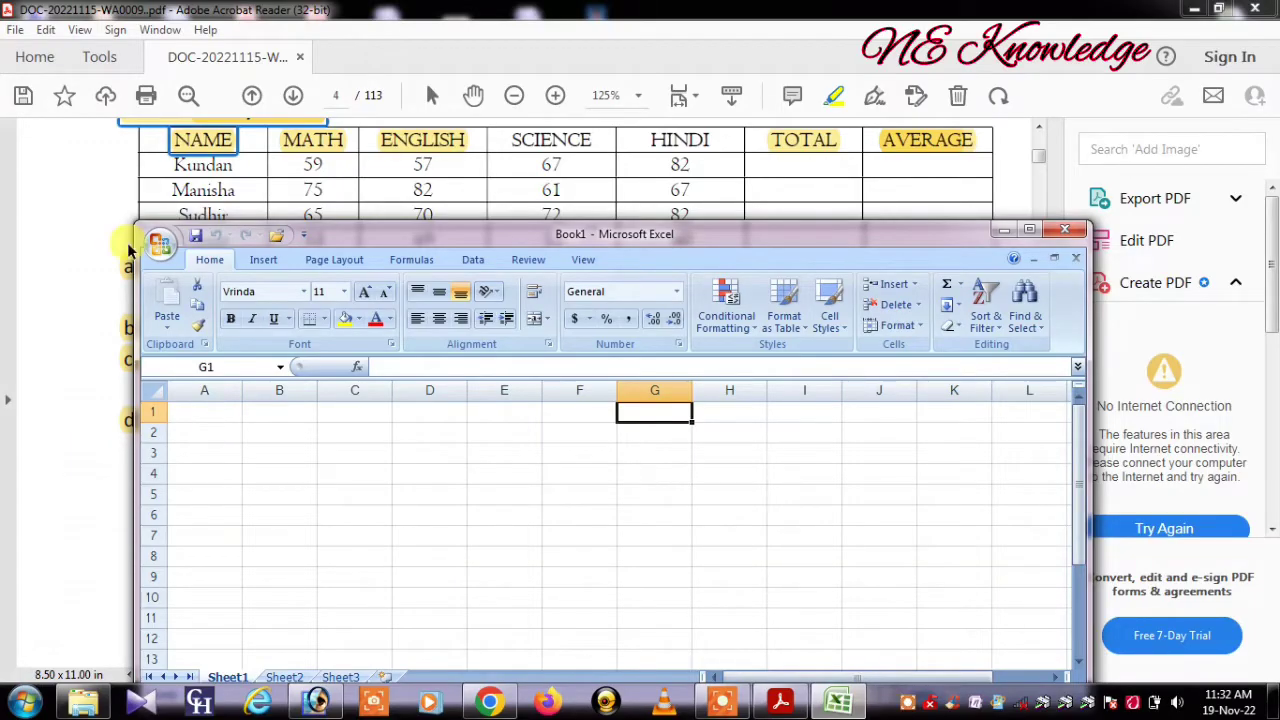
click(358, 262)
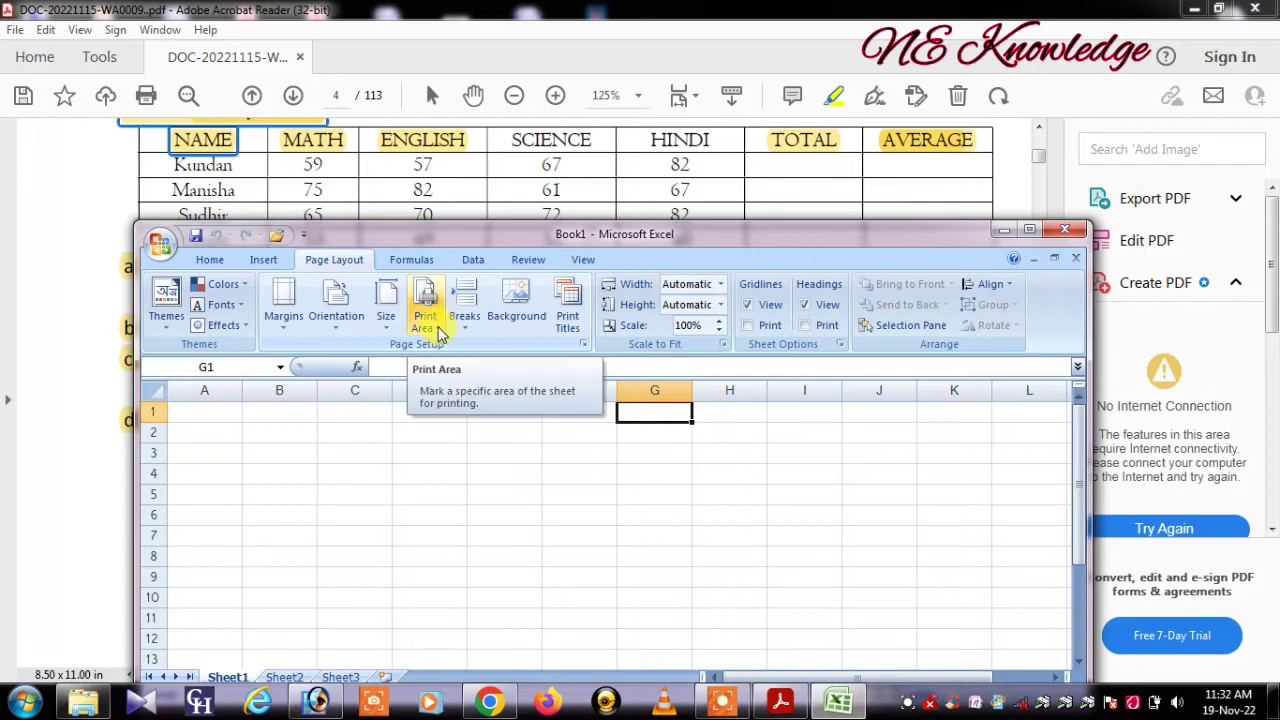
click(385, 313)
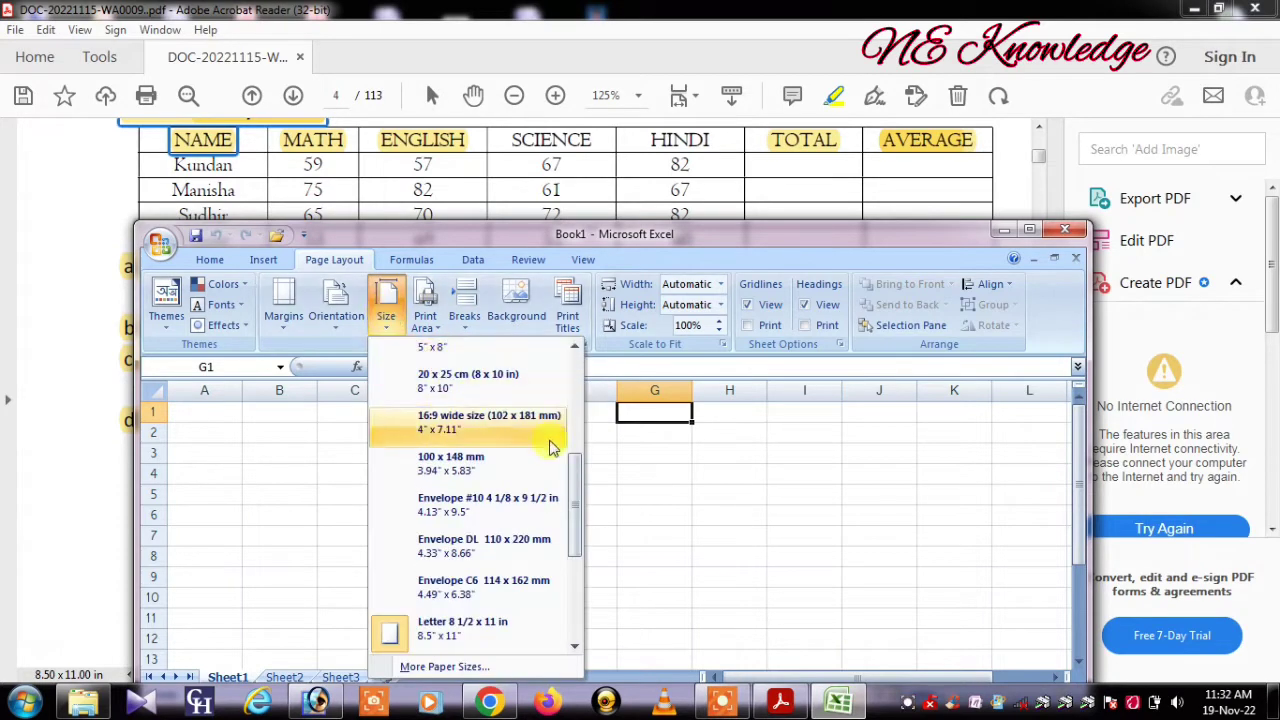
drag(572, 470, 571, 366)
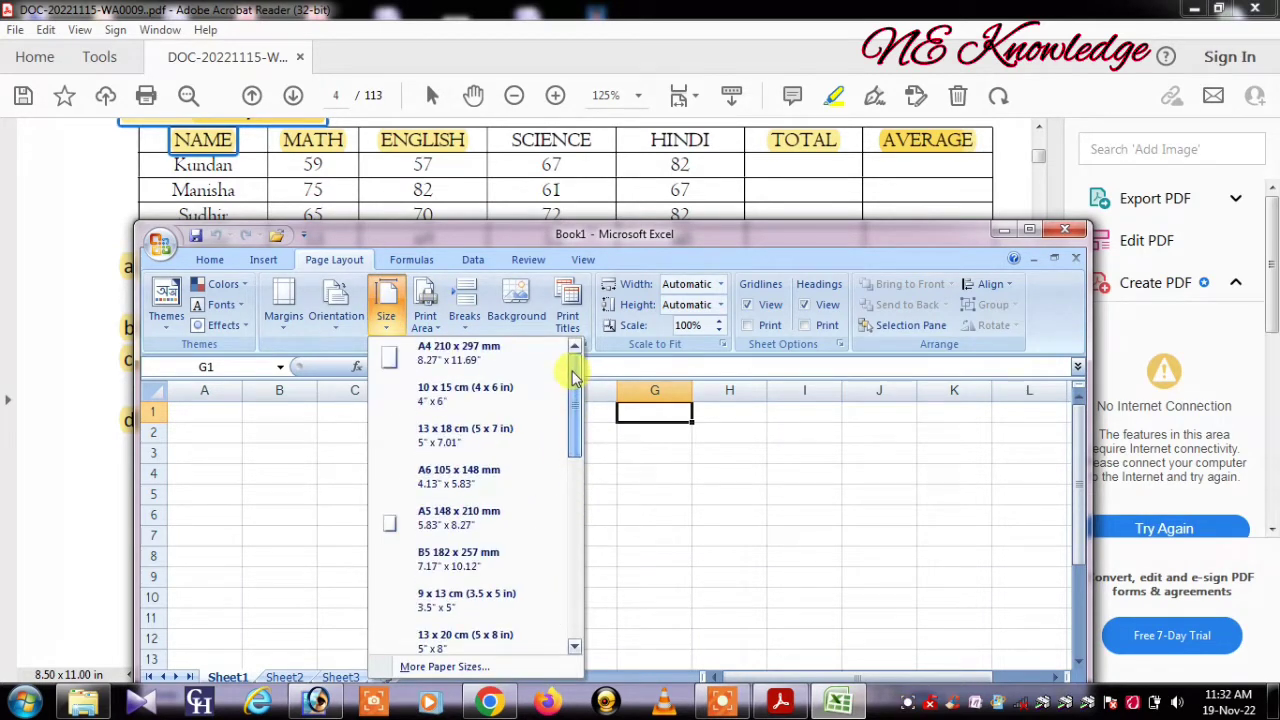
click(457, 360)
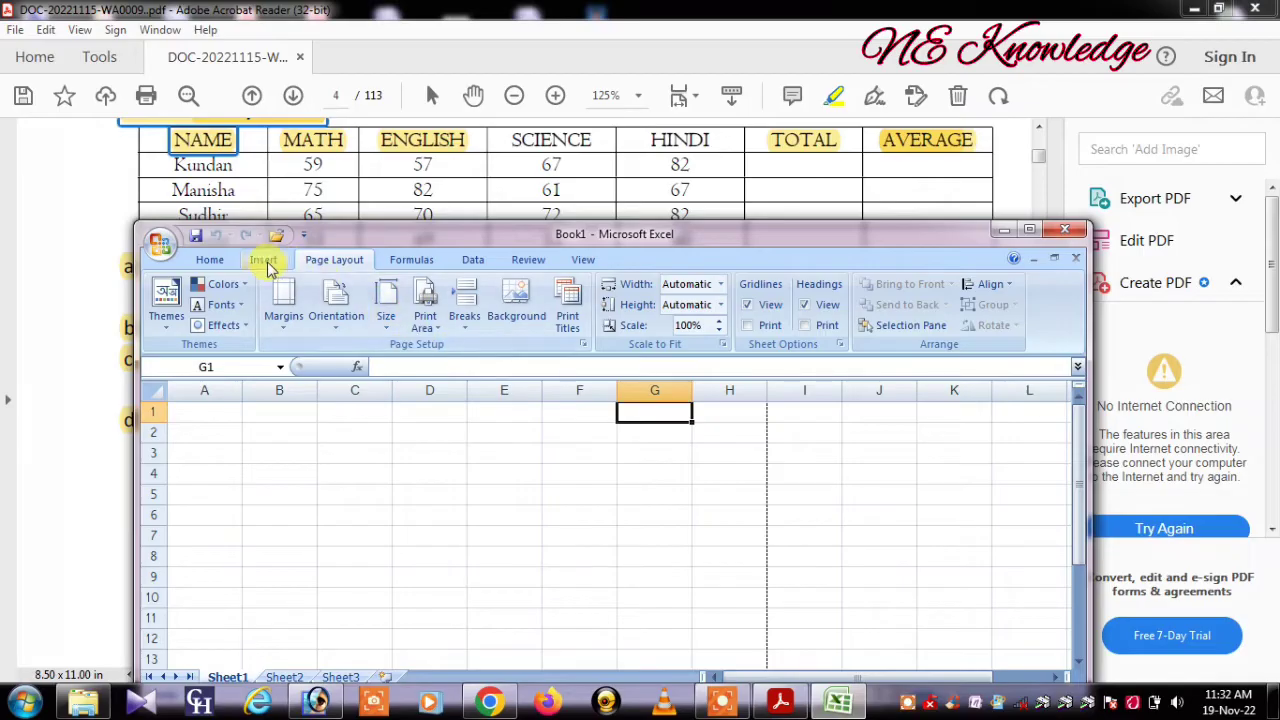
click(338, 320)
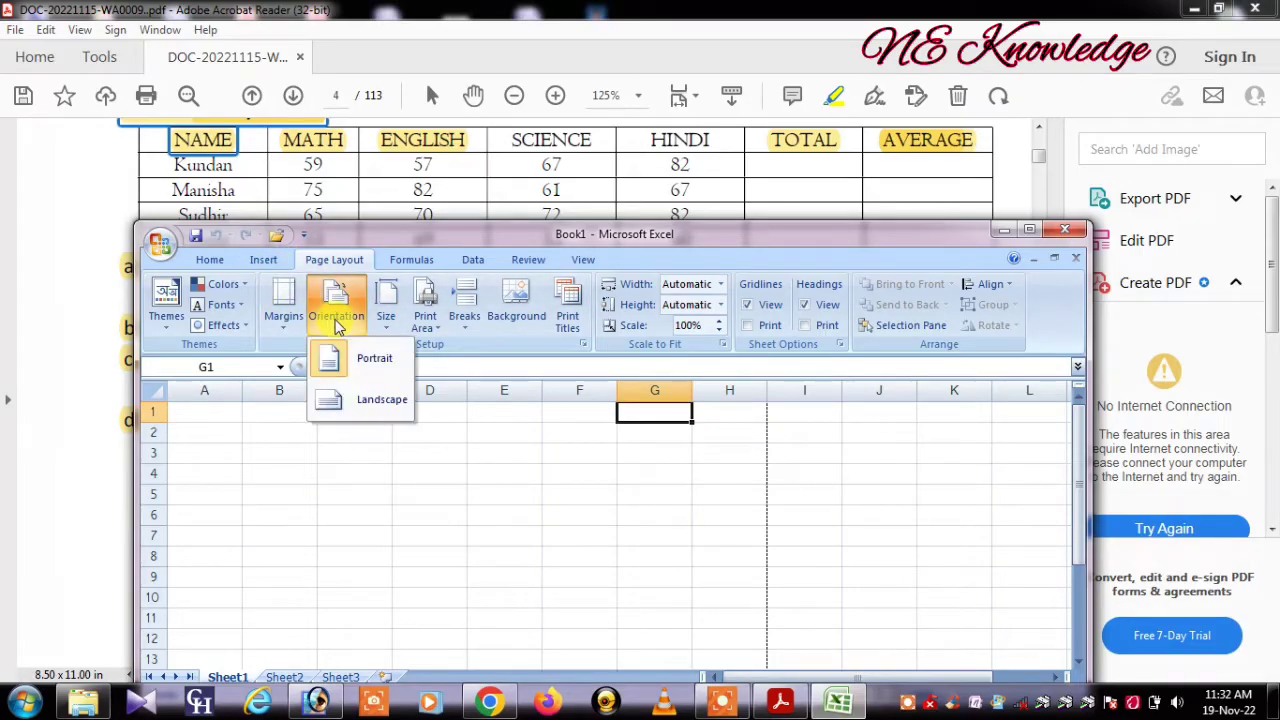
click(352, 412)
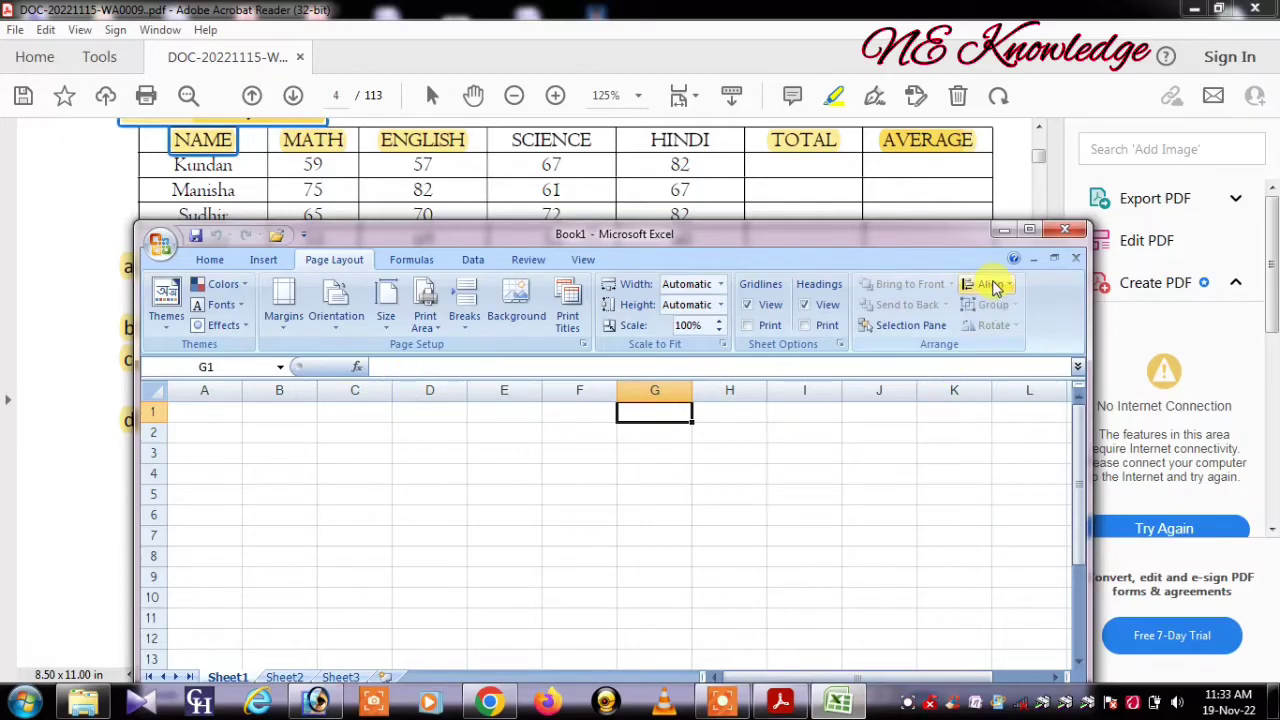
Widen columns A, C and F of the blank sheet
drag(1087, 288, 1180, 281)
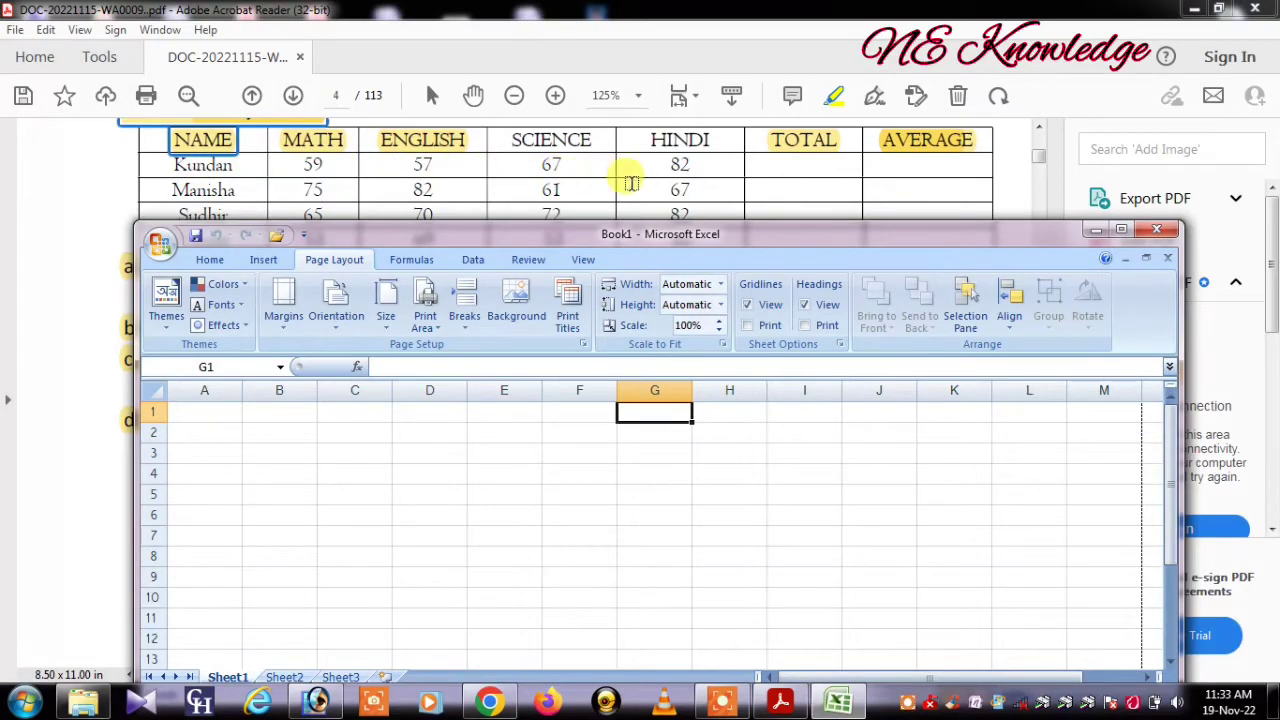
click(212, 438)
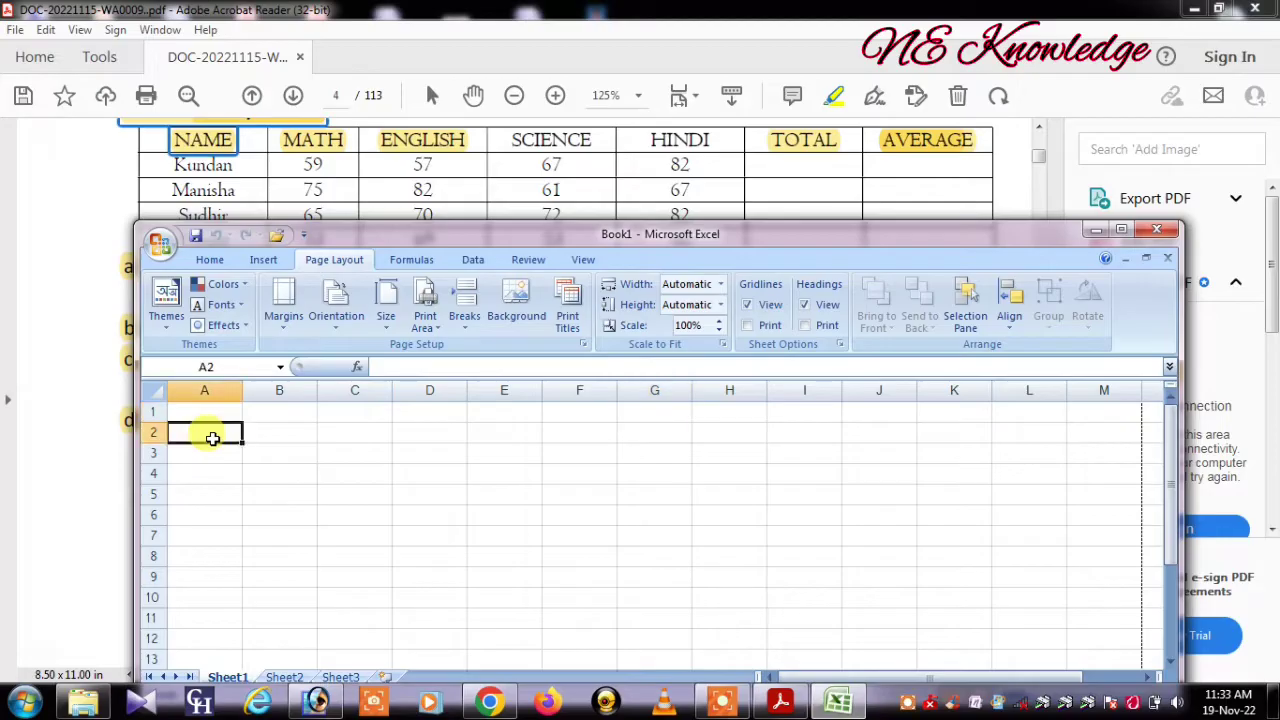
key(Right)
key(Right)
key(Right)
key(Right)
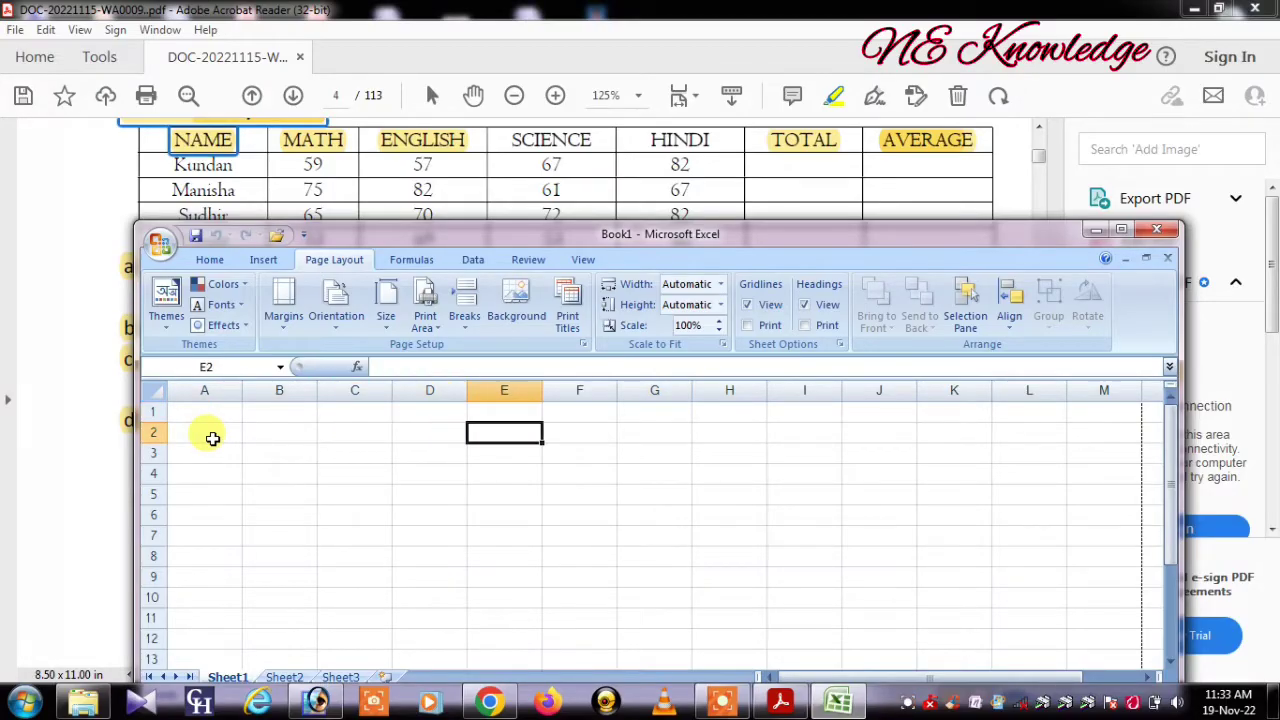
key(Right)
key(Right)
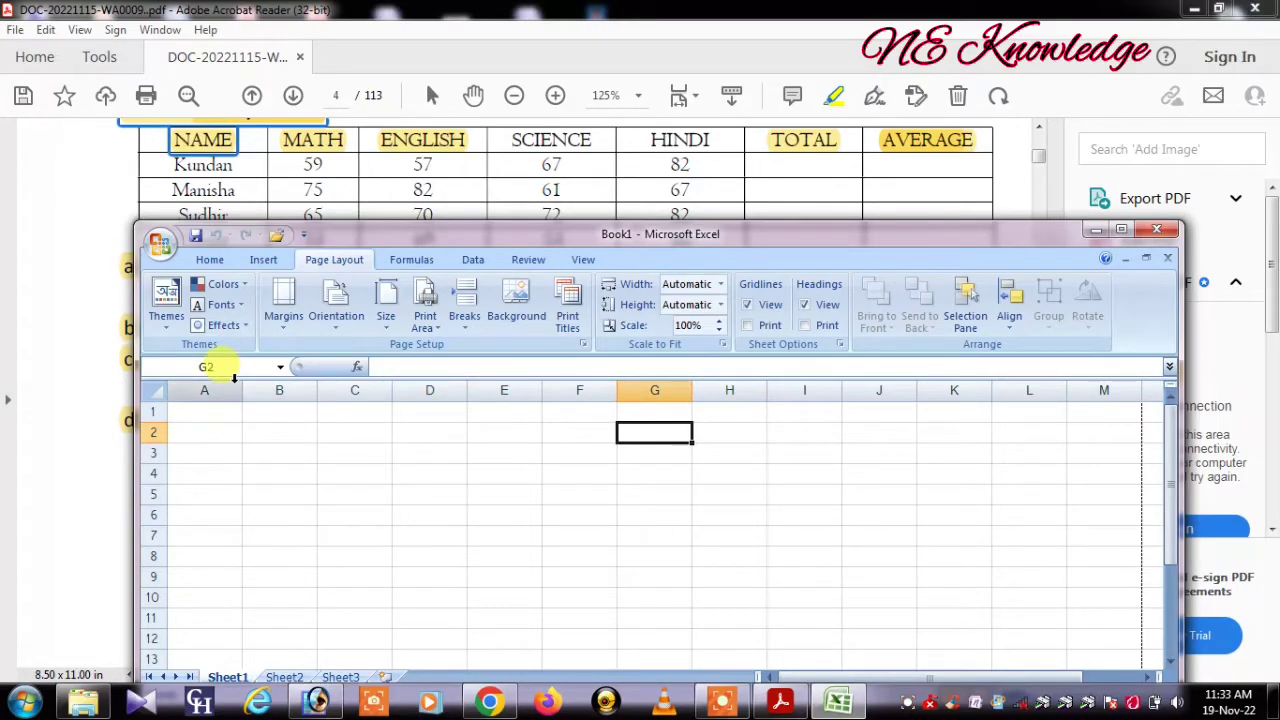
drag(242, 391, 372, 393)
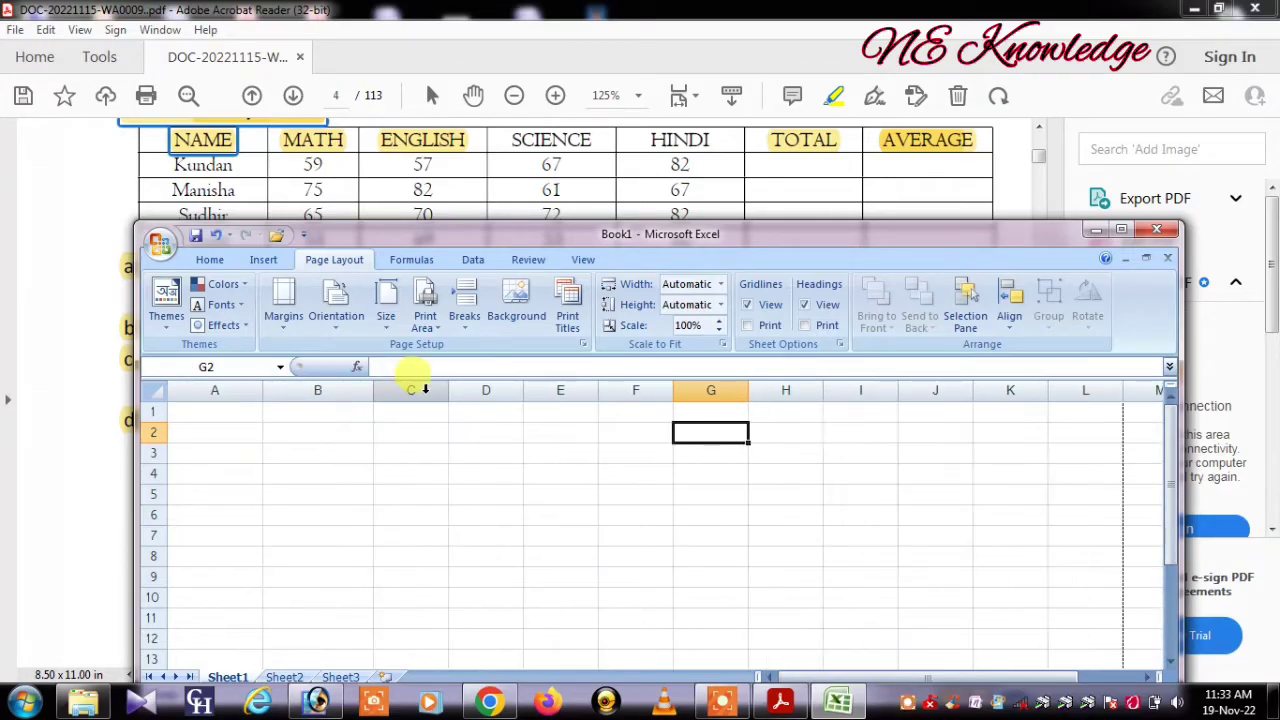
drag(447, 391, 727, 391)
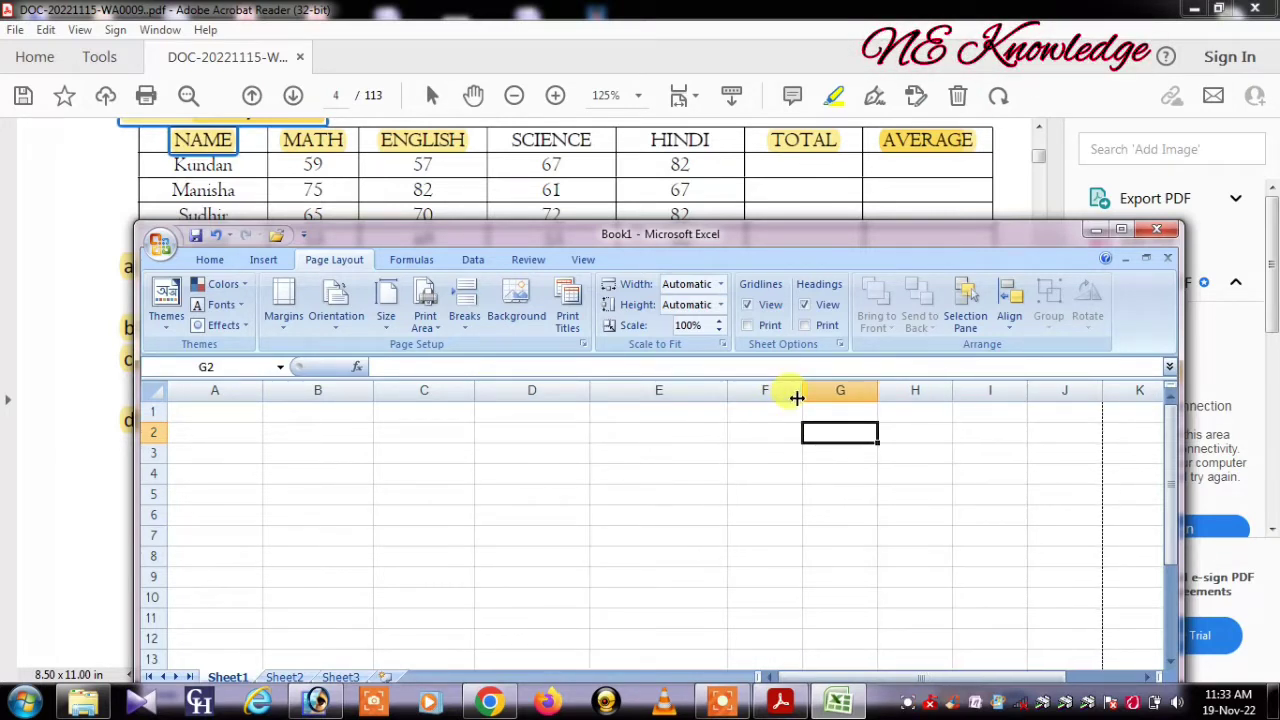
drag(805, 397, 1065, 393)
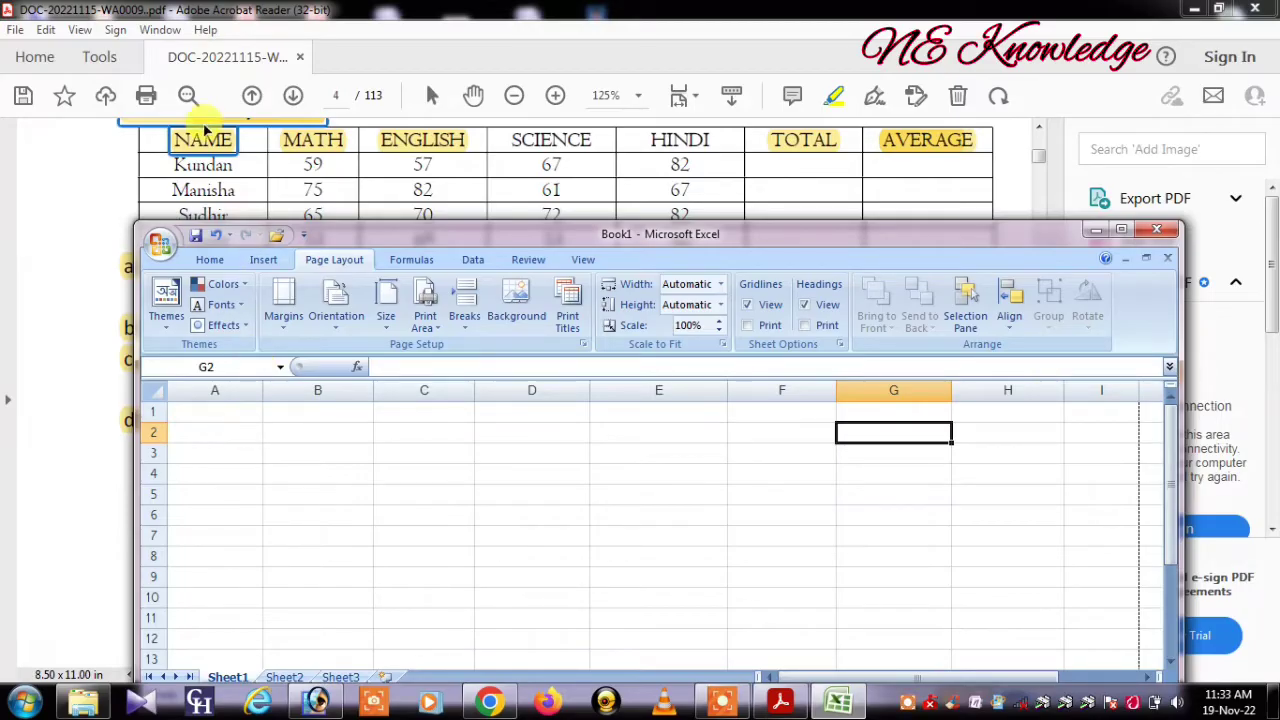
Enter the headings NAME, MATHS, ENGLISH, SCIENCE, HINDI, TOTAL and AVERAGE across A2:G2
click(224, 430)
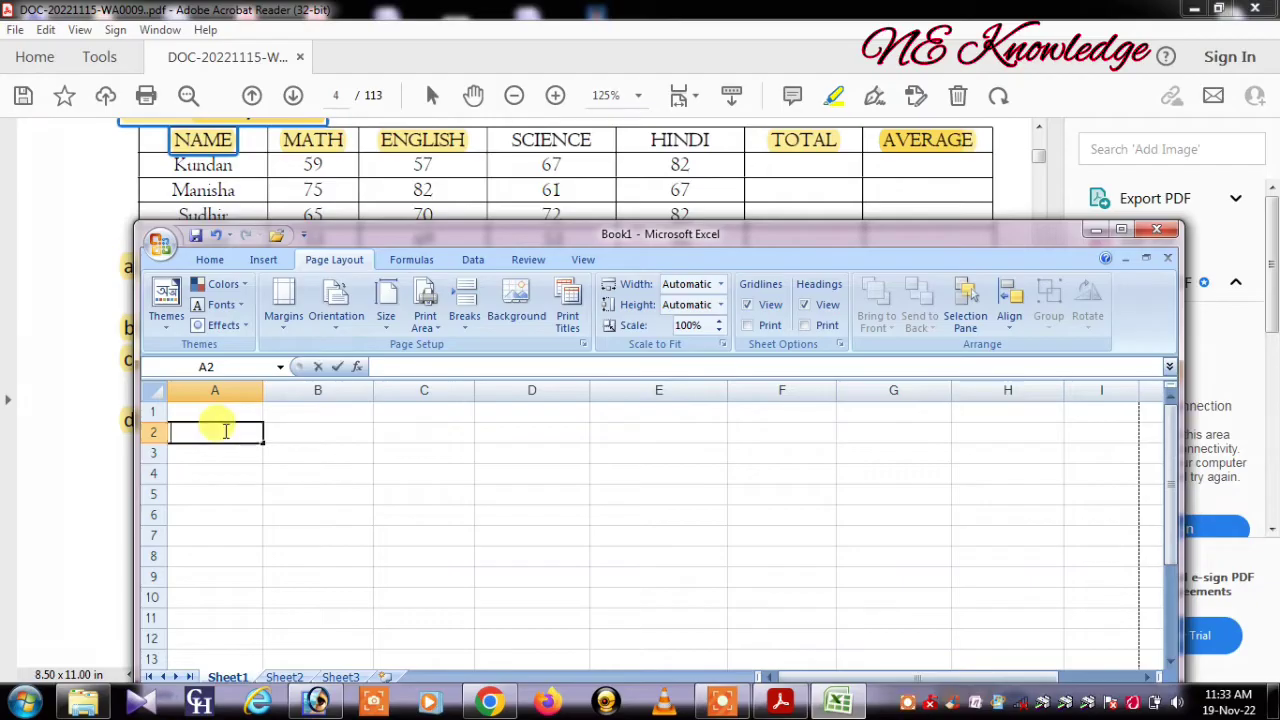
double_click(225, 430)
text(NAME)
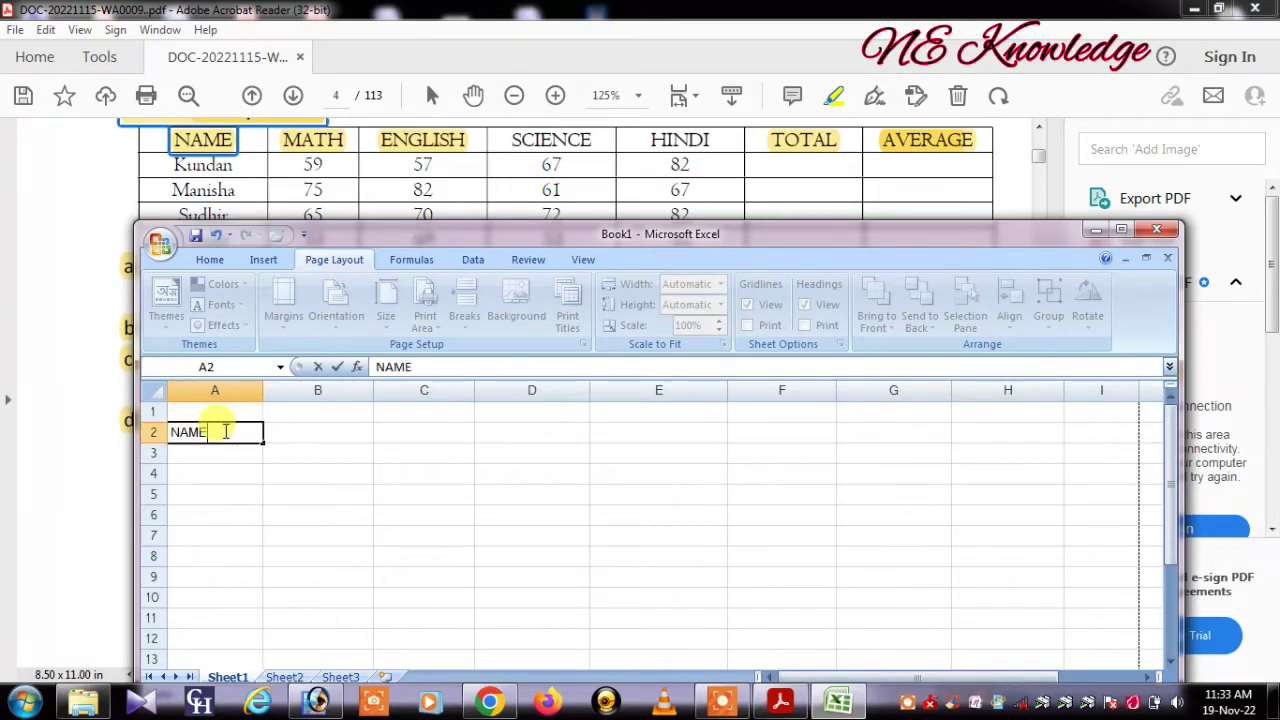
key(Tab)
text(M)
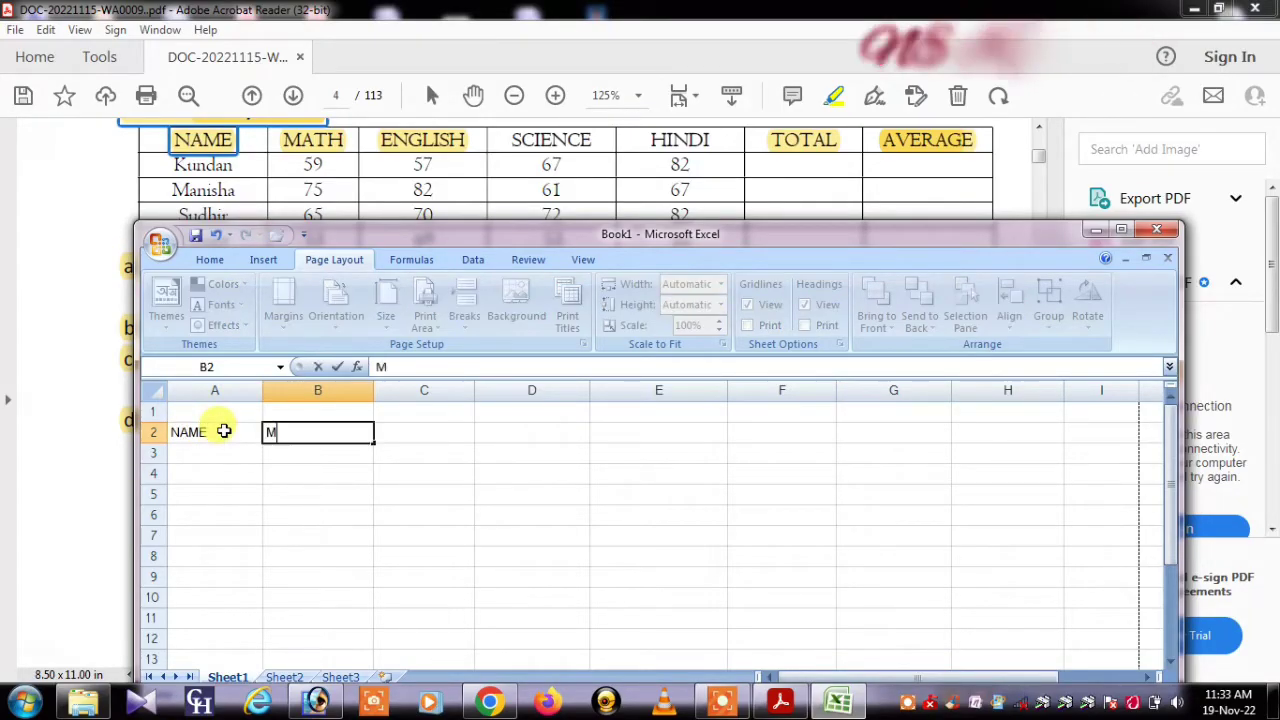
text(ATHS)
key(Tab)
text(ENGLISH)
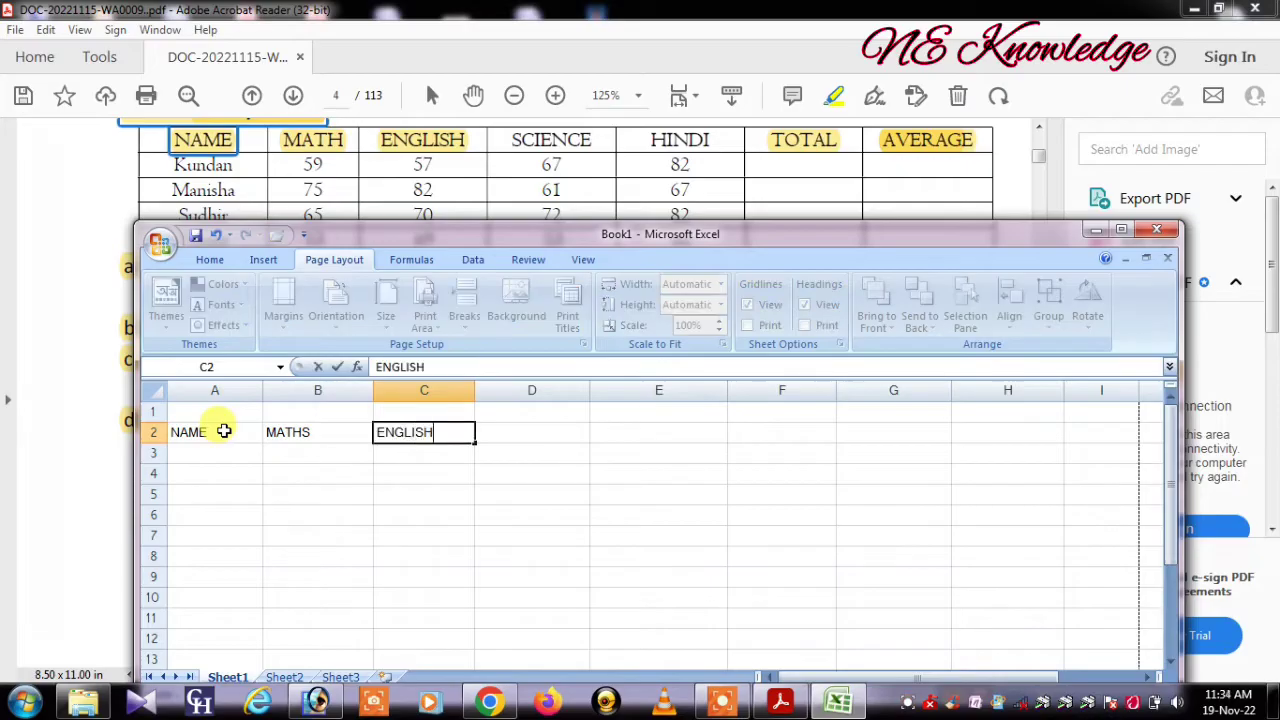
key(Tab)
text(S)
key(Tab)
text(HIN)
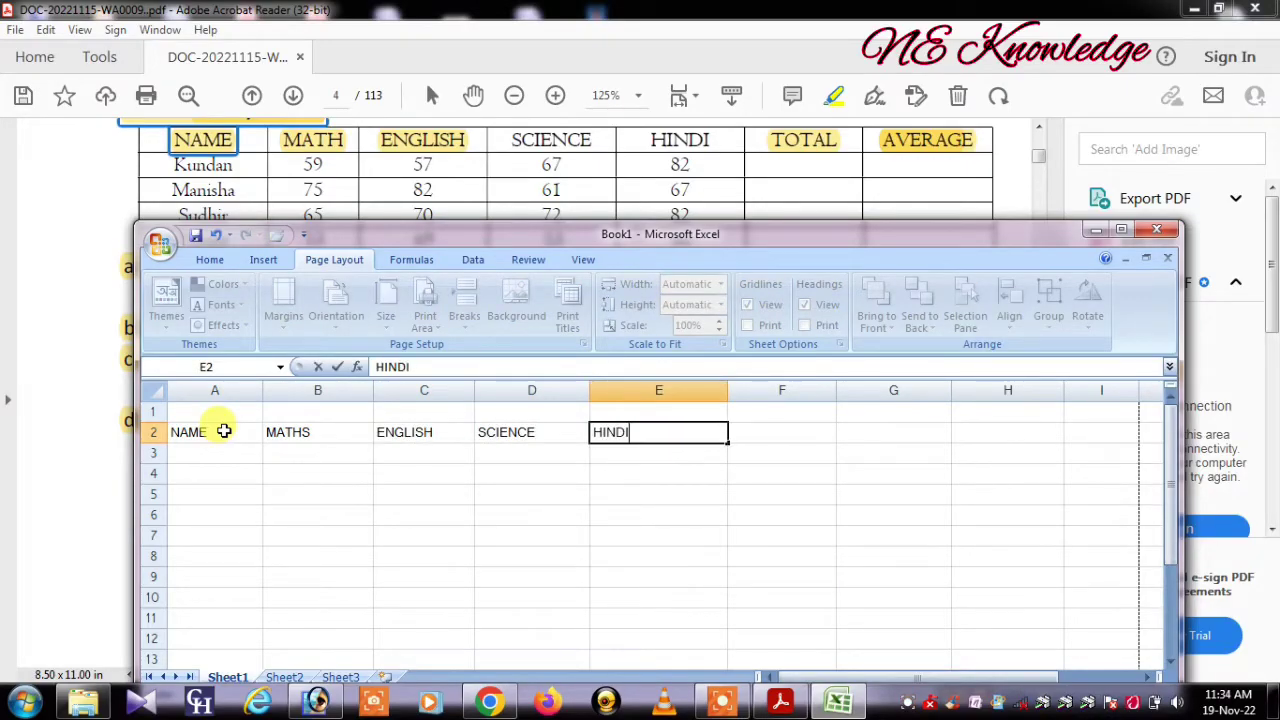
key(Tab)
text(TO)
key(Tab)
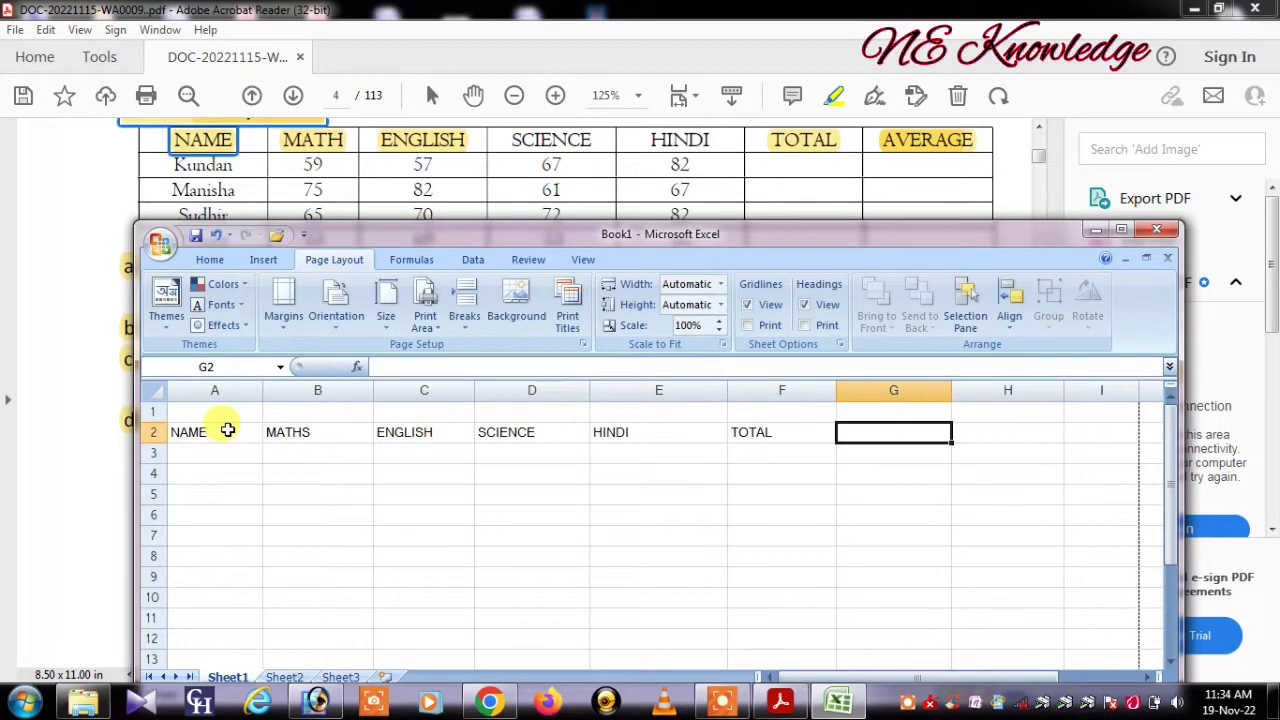
text(aVERA)
Enter the first two students' names and marks: 59, 57, 67, 82 and 75, 82, 61, 67
click(222, 452)
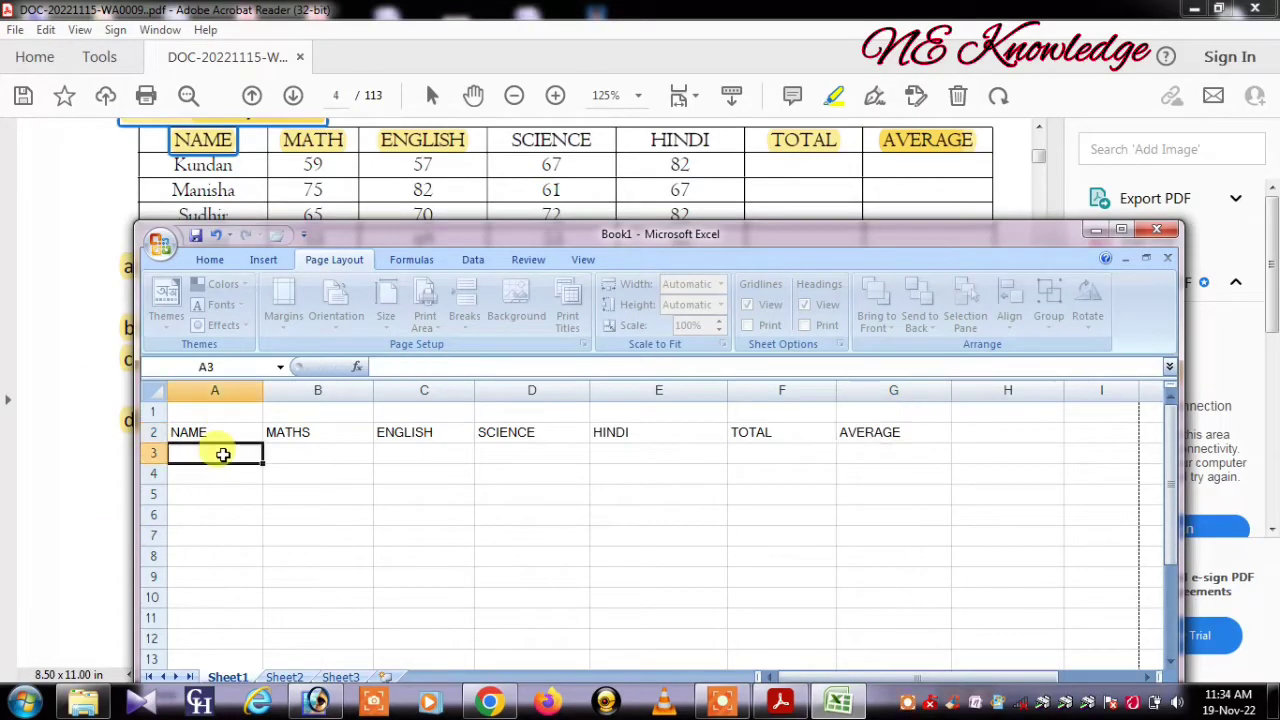
text(Kundan)
text(	5)
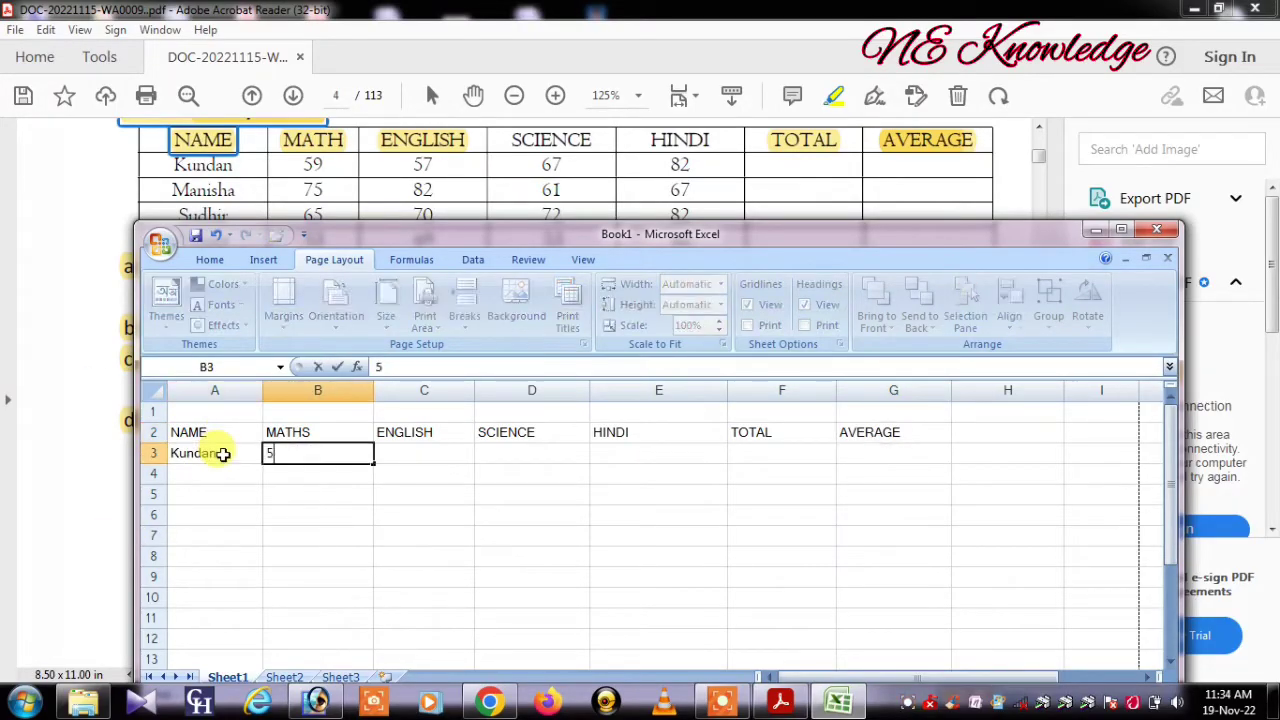
text(9	57	67	82)
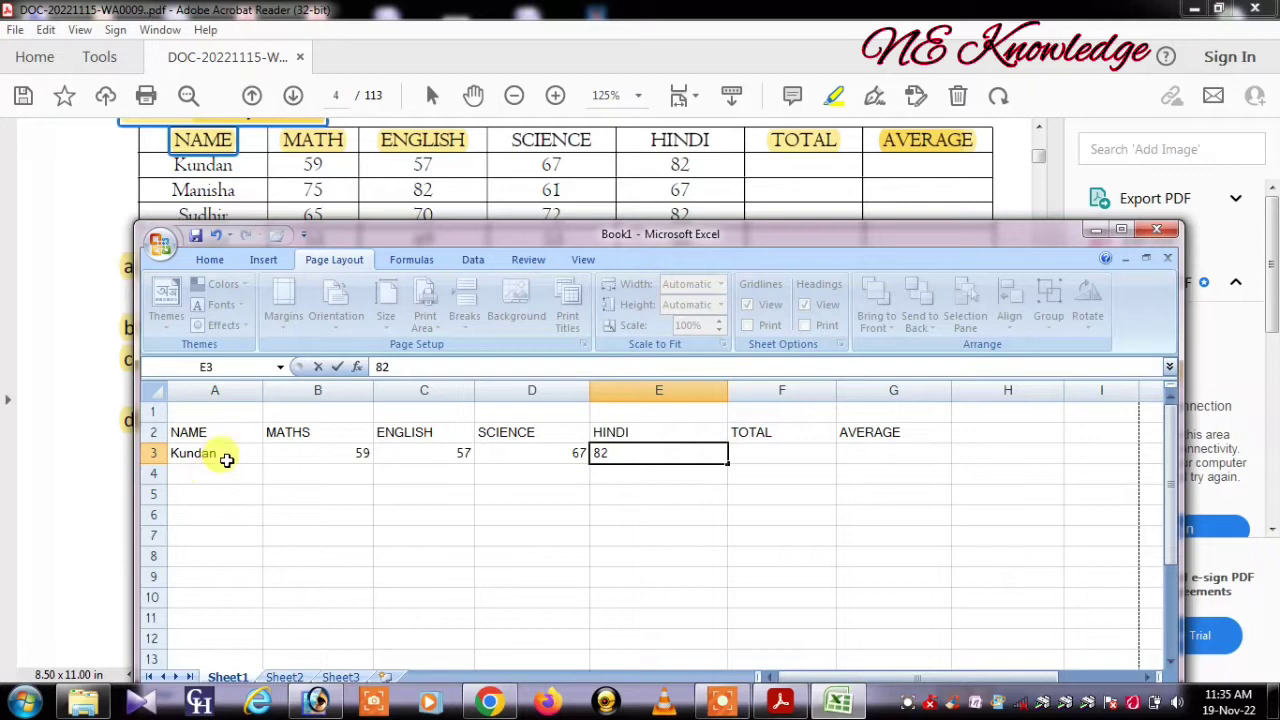
click(223, 470)
text(Manisha	75	82	)
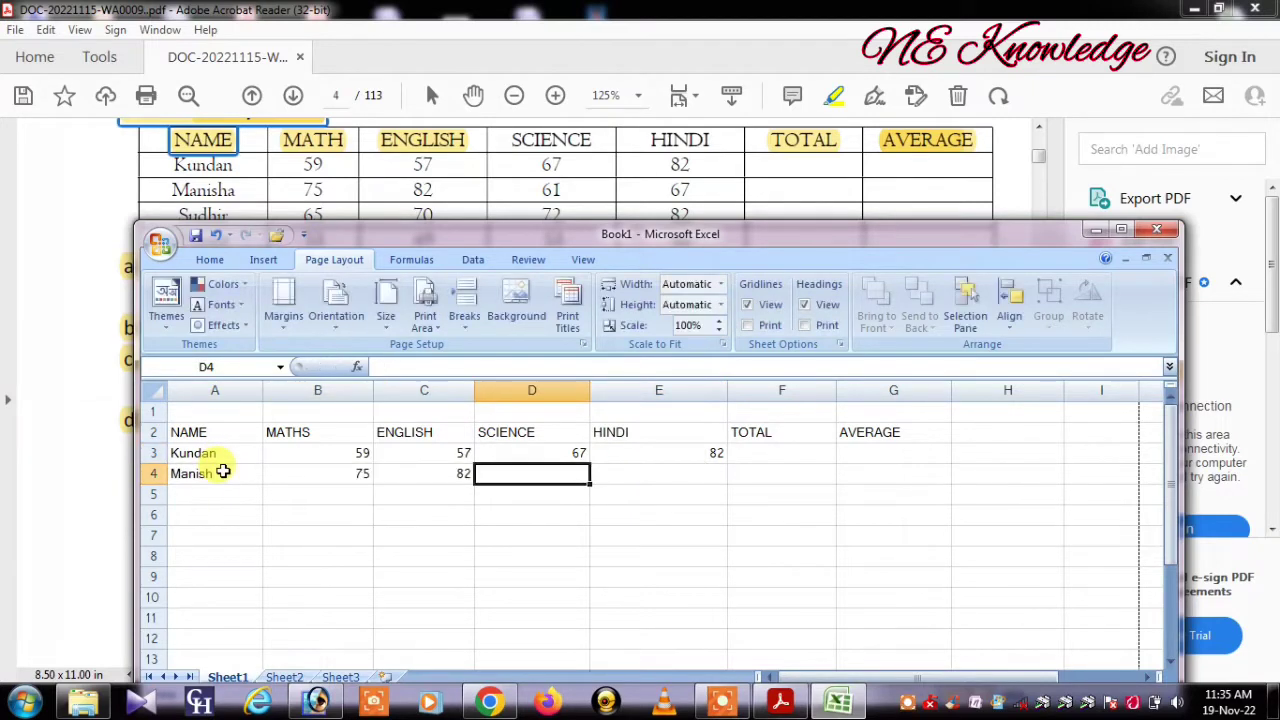
text(61)
key(Tab)
text(67)
Enter the third student's marks 65, 70, 72, 82 and the fourth's 53, 69, 53, 60
click(177, 494)
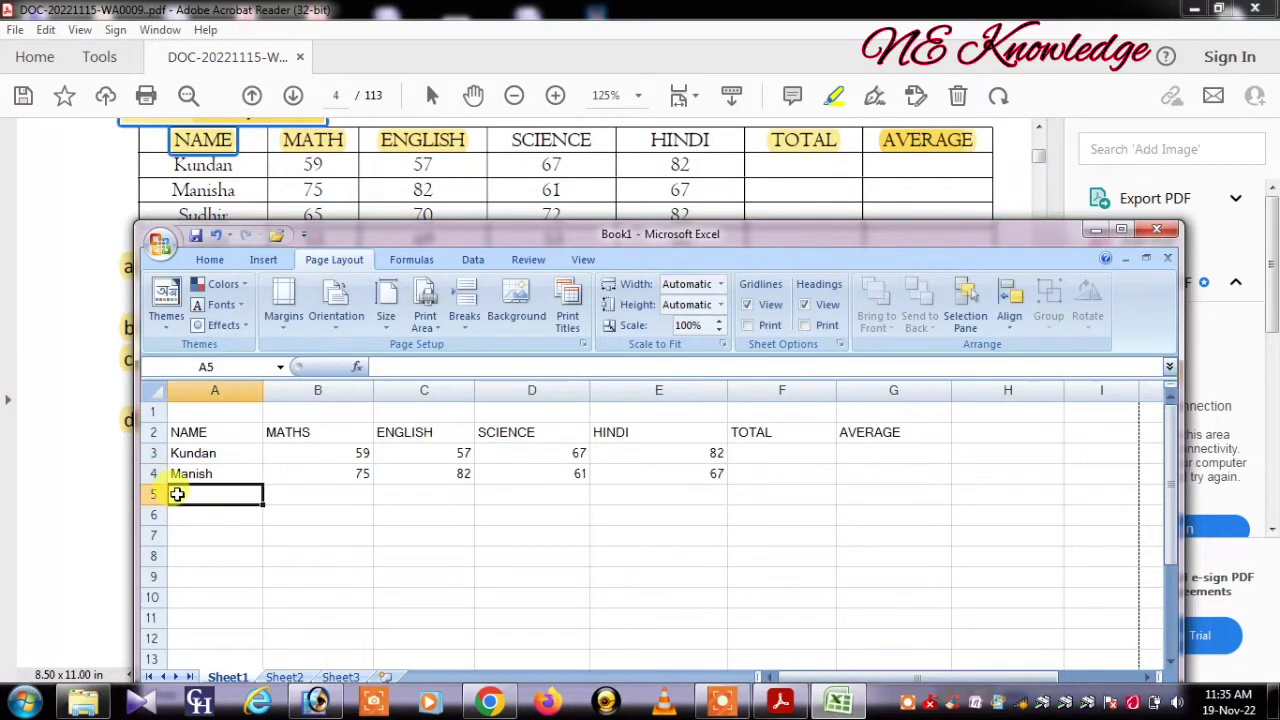
text(Sudhir	75	)
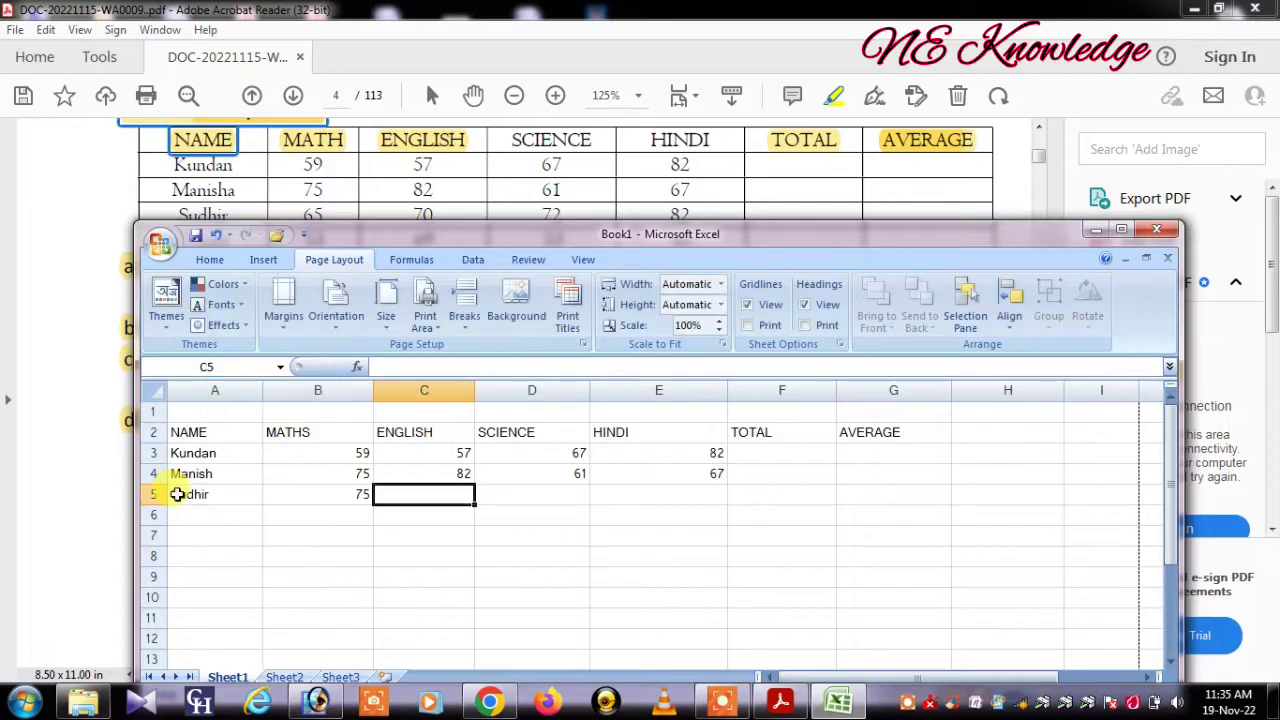
text(70)
key(shift+Tab)
text(65)
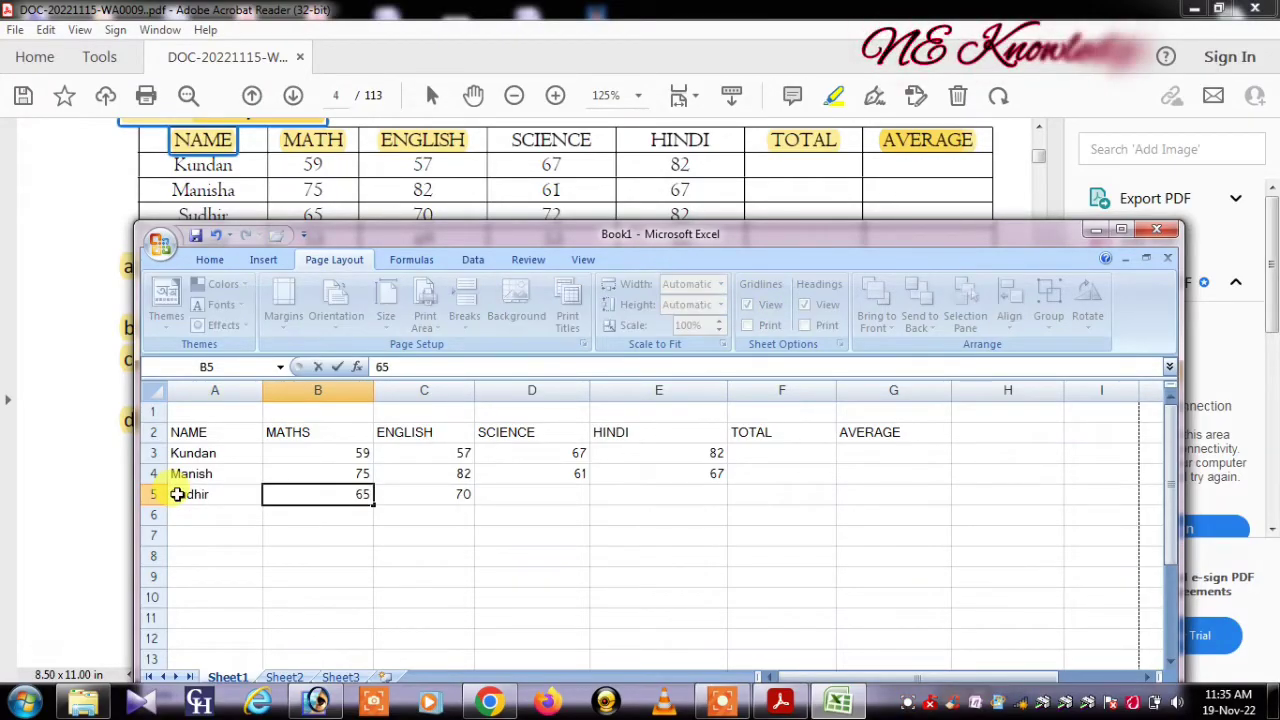
drag(801, 240, 771, 327)
click(505, 580)
text(72)
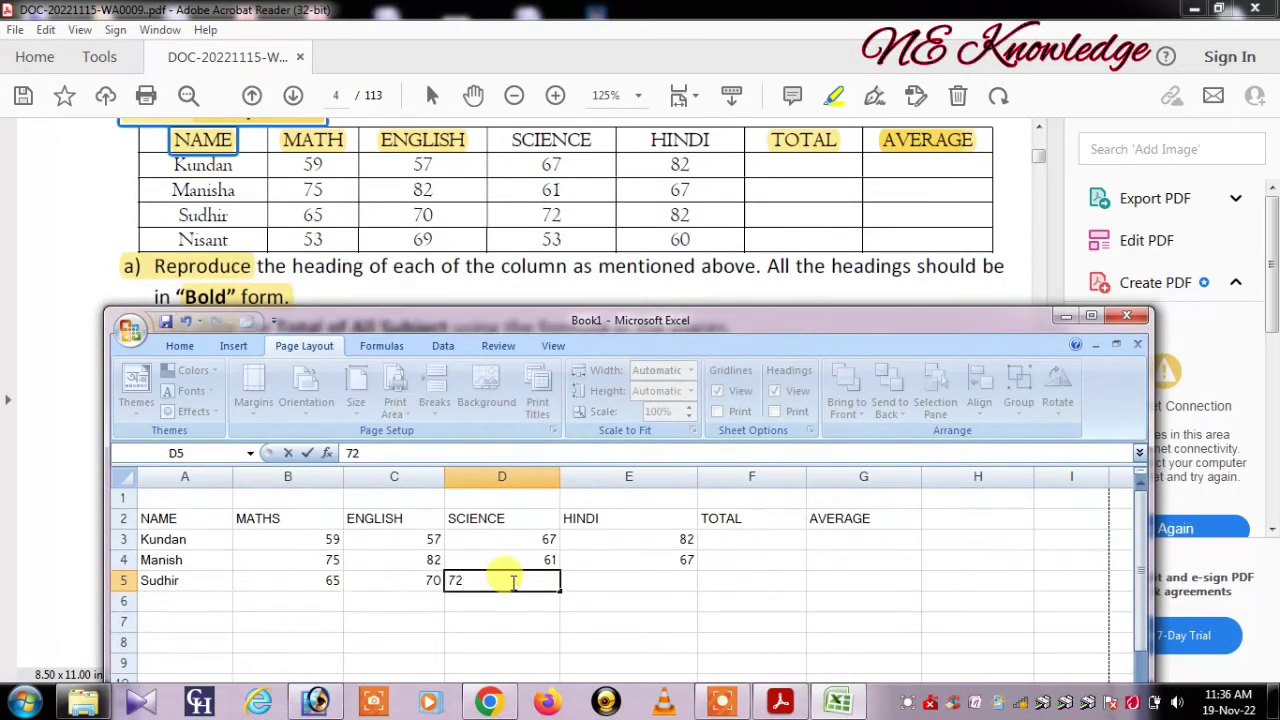
text(	82)
click(197, 603)
text(Nisant)
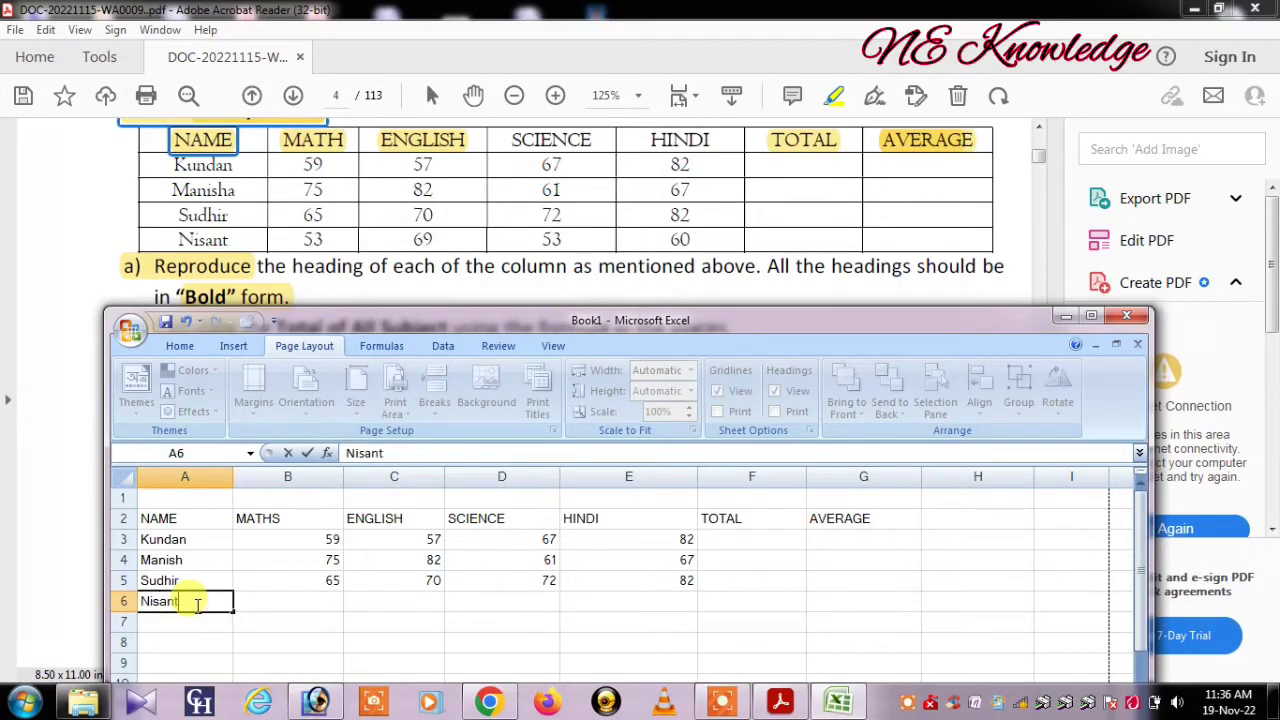
text(53	69	53	60)
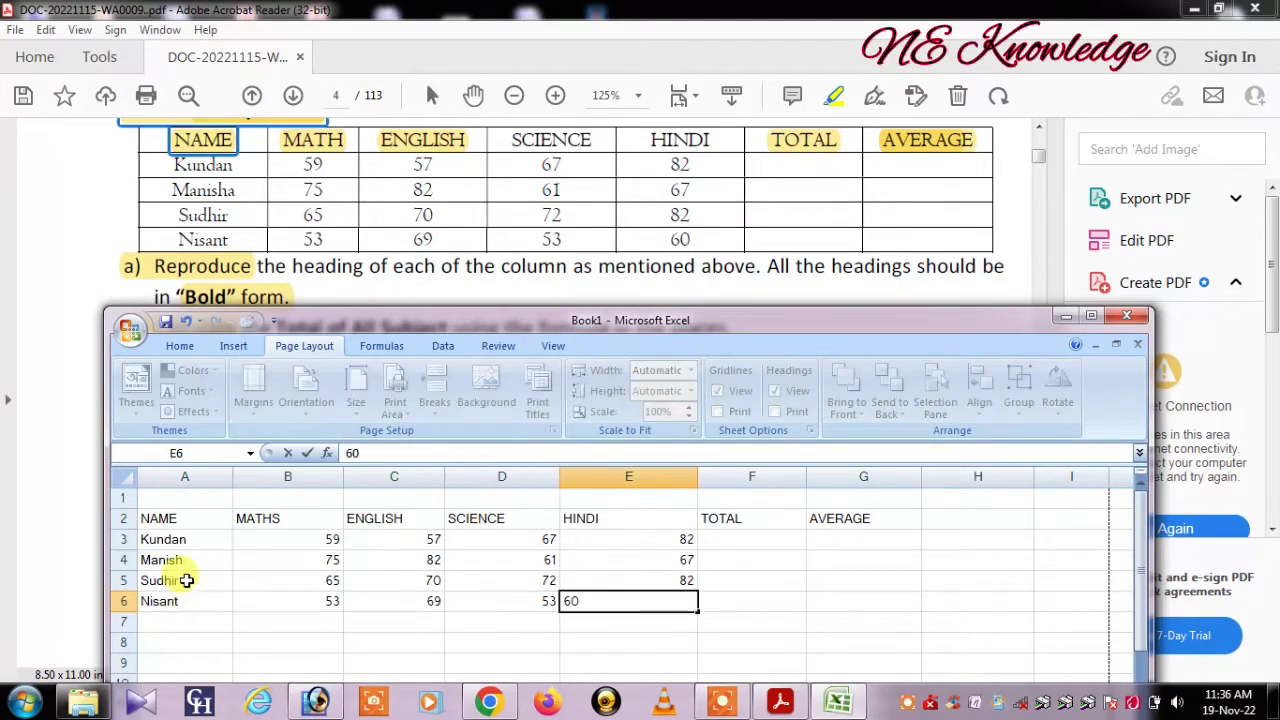
Centre-align every heading, name and mark in the A2:G6 table
drag(141, 510, 860, 600)
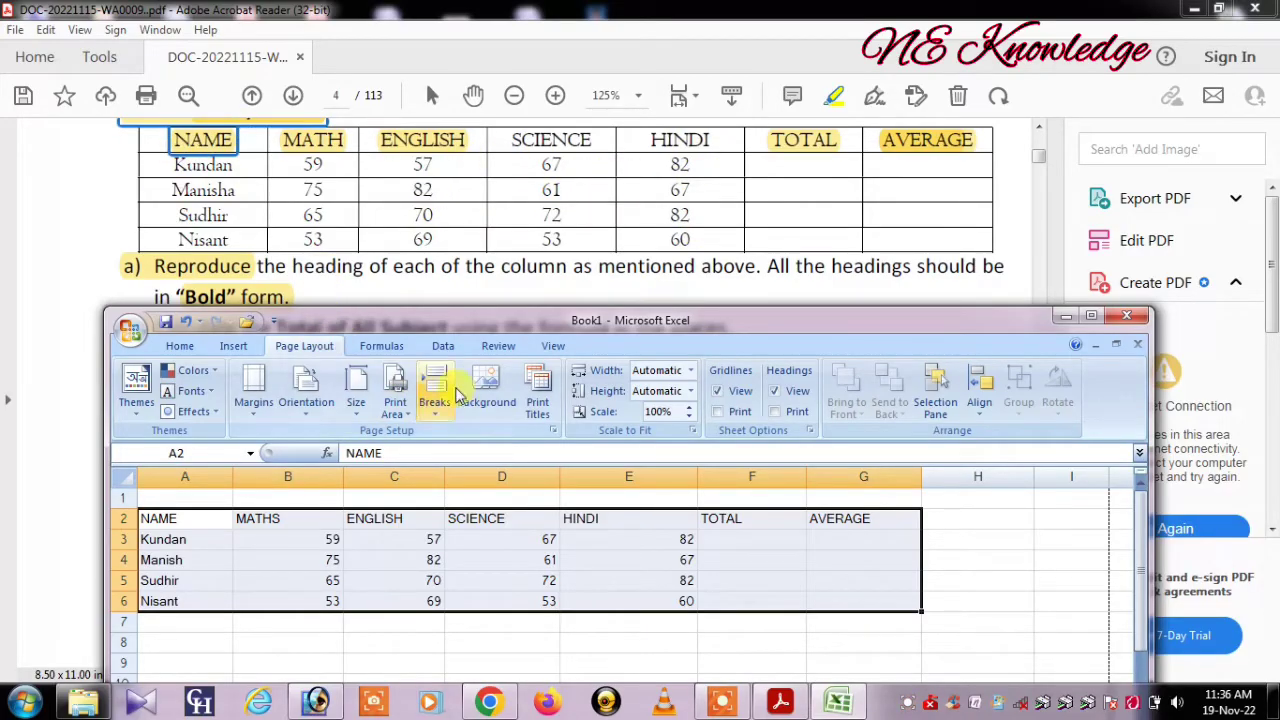
click(180, 345)
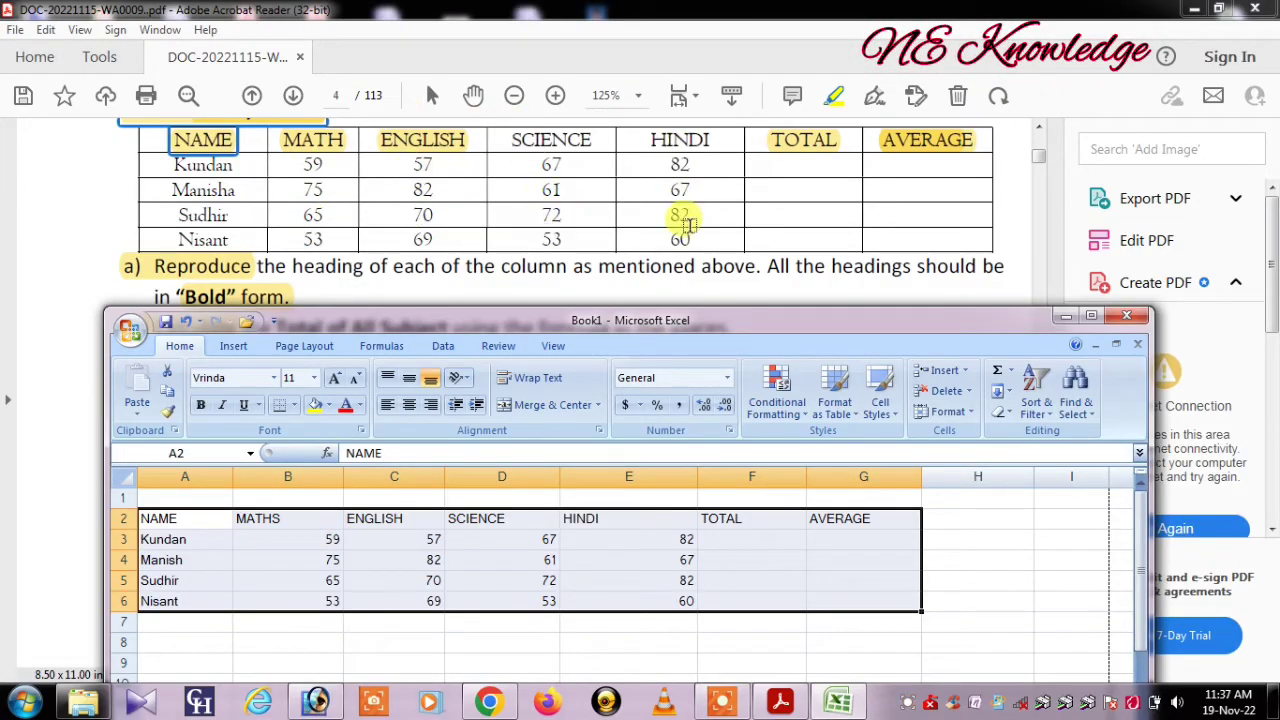
click(409, 406)
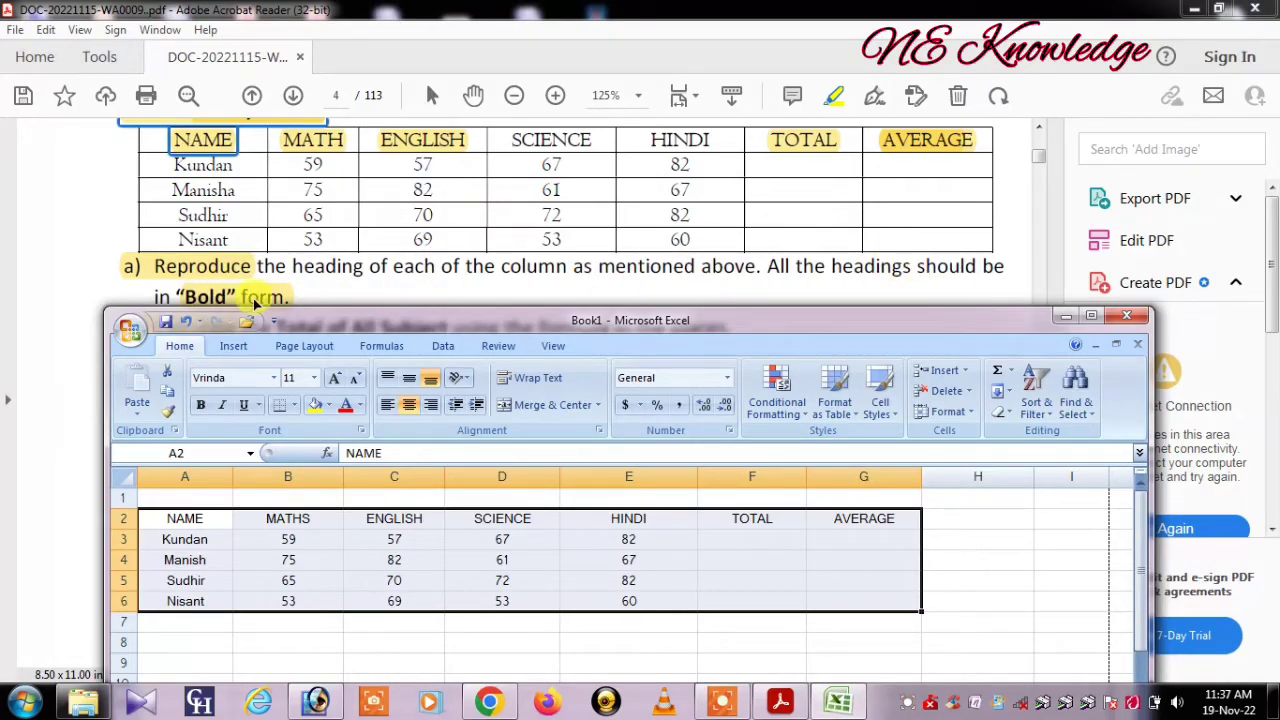
click(238, 520)
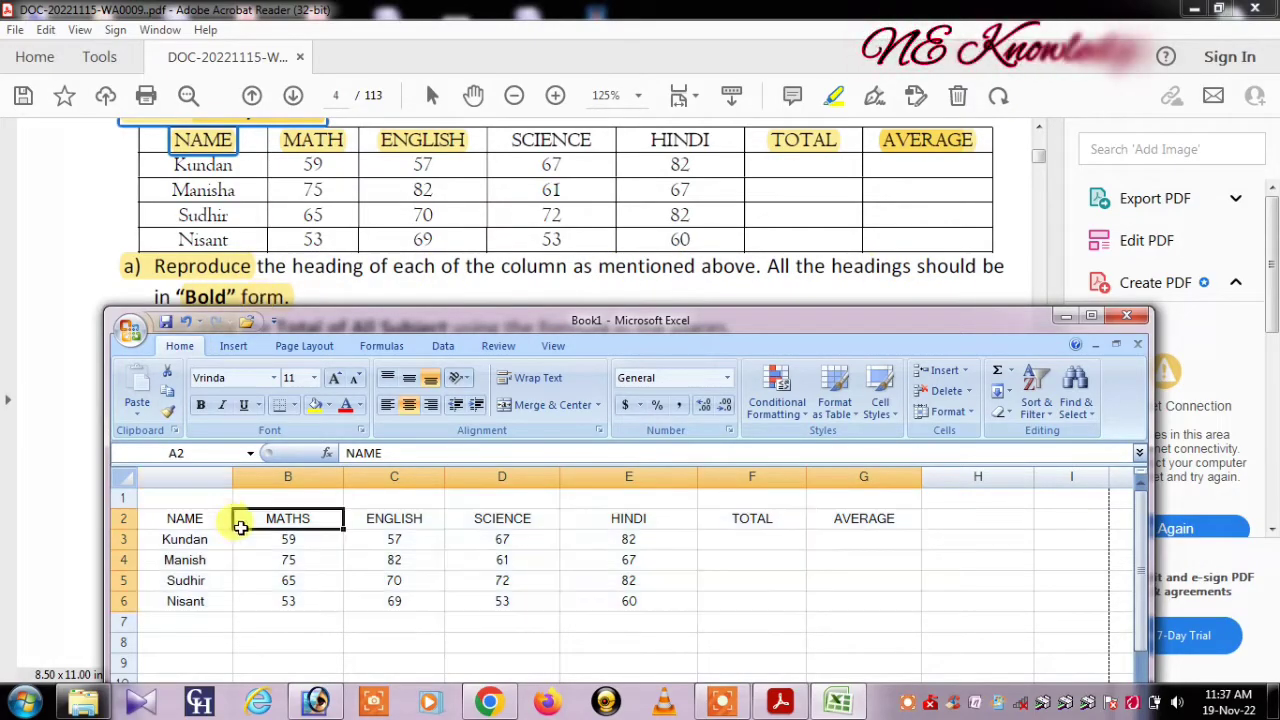
click(123, 518)
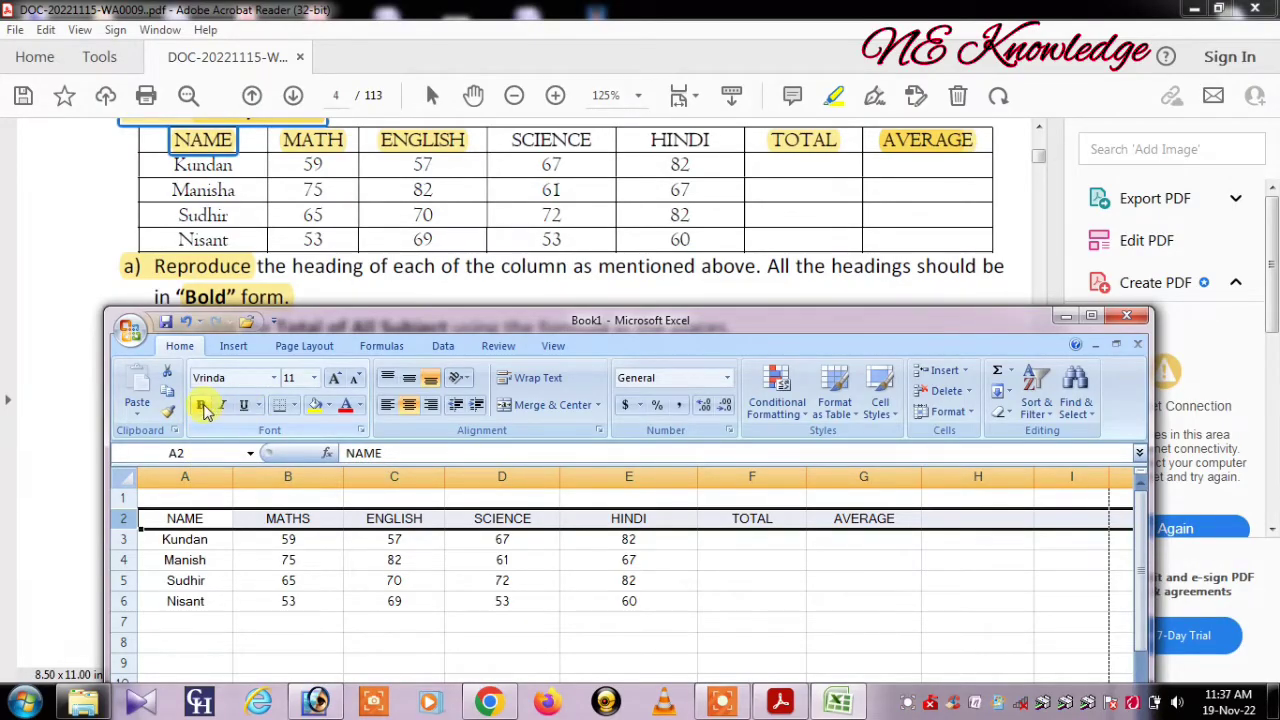
Bold the headings row and apply All Borders to the table A2:G6
click(202, 405)
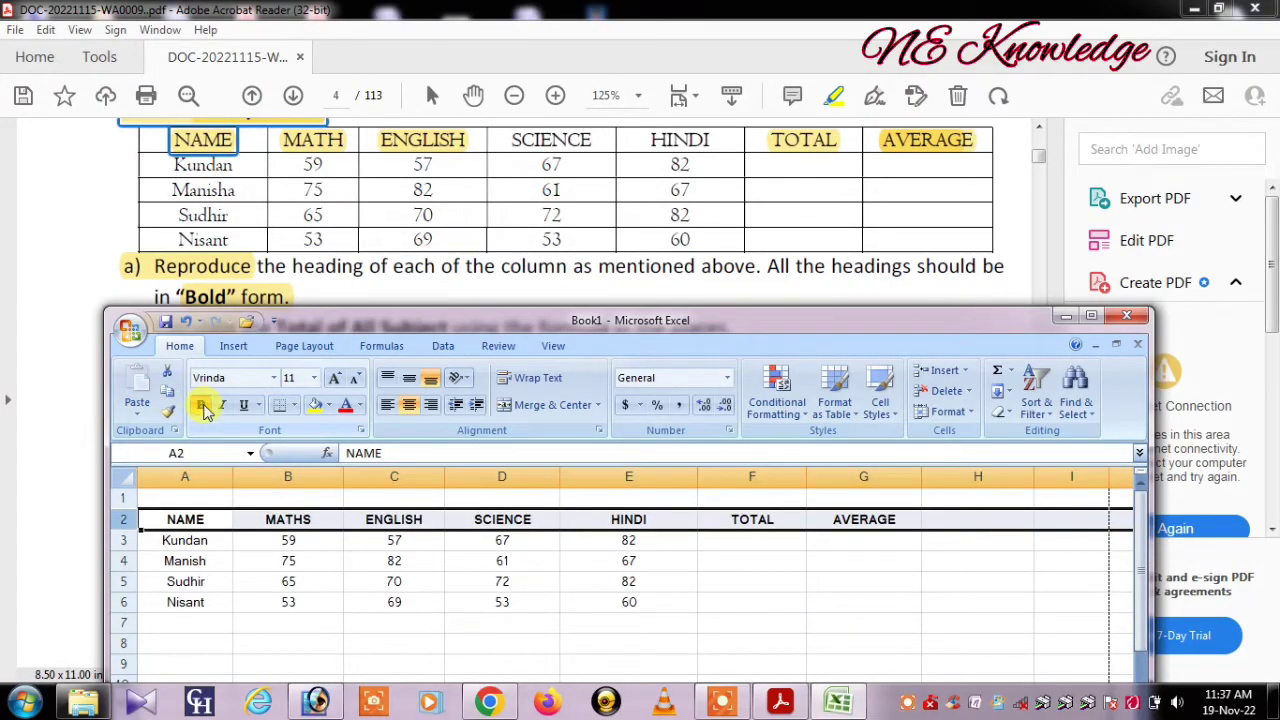
click(651, 561)
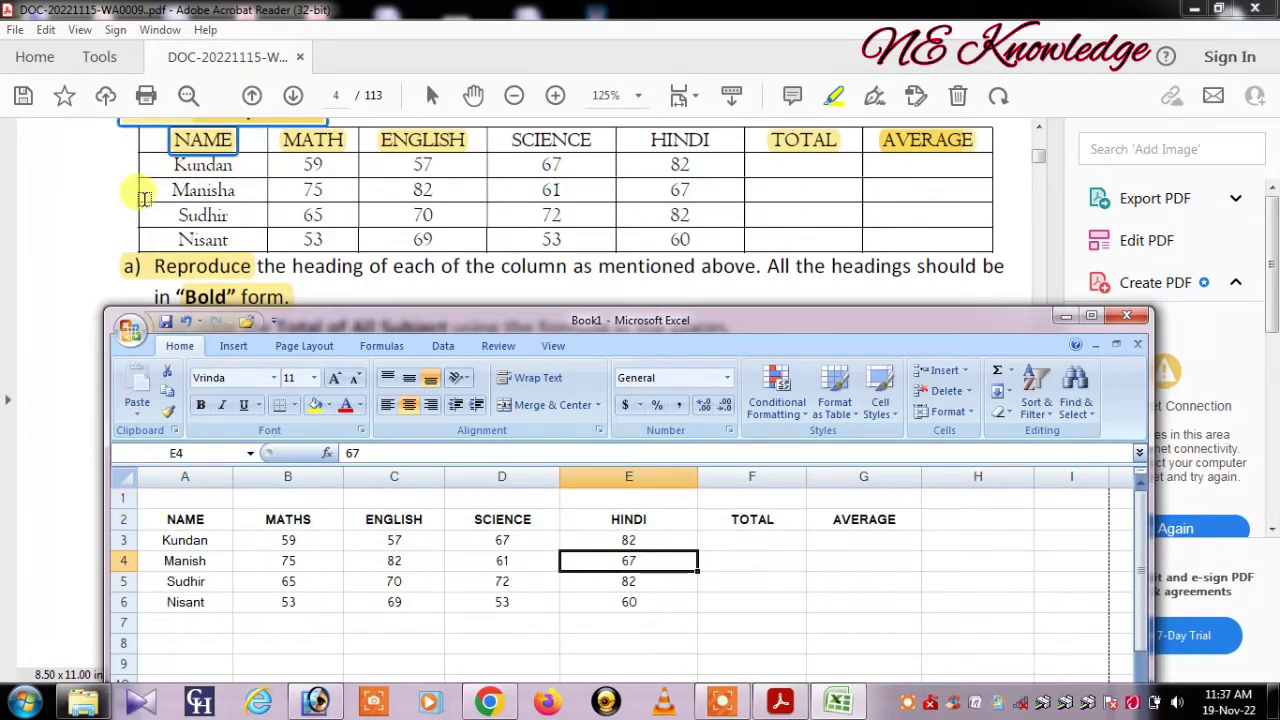
drag(143, 513, 753, 633)
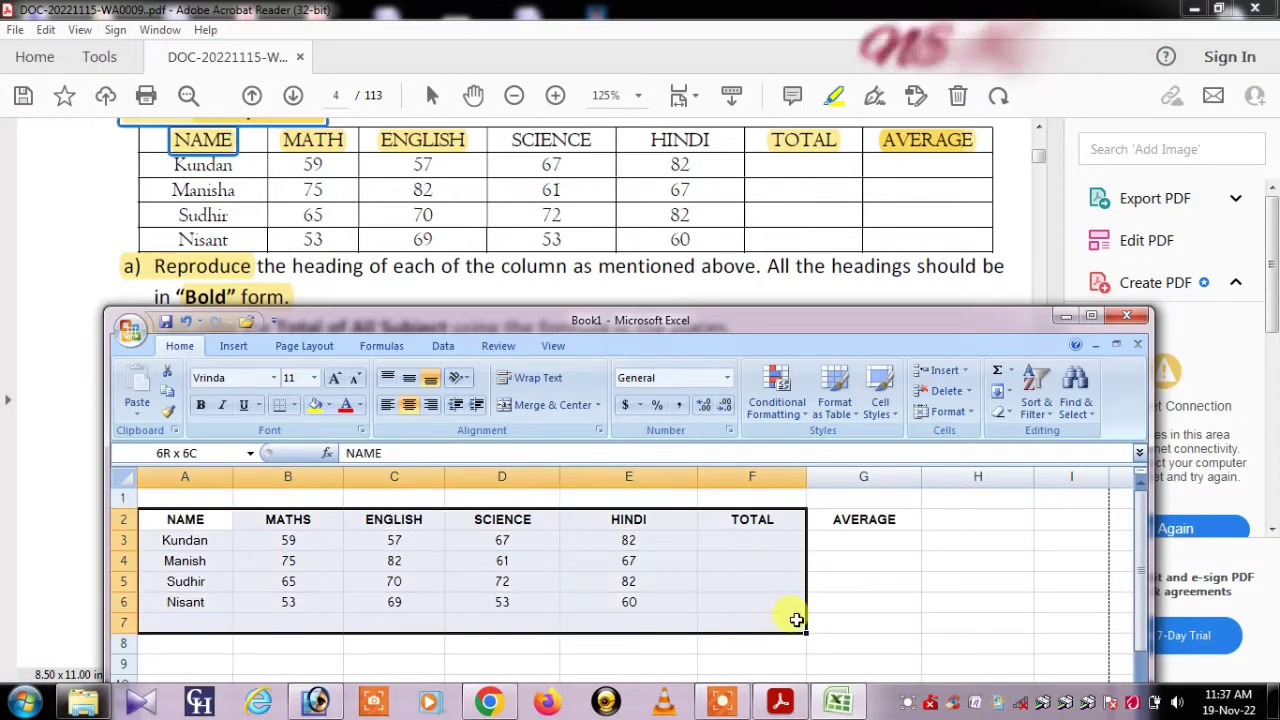
drag(753, 633, 843, 601)
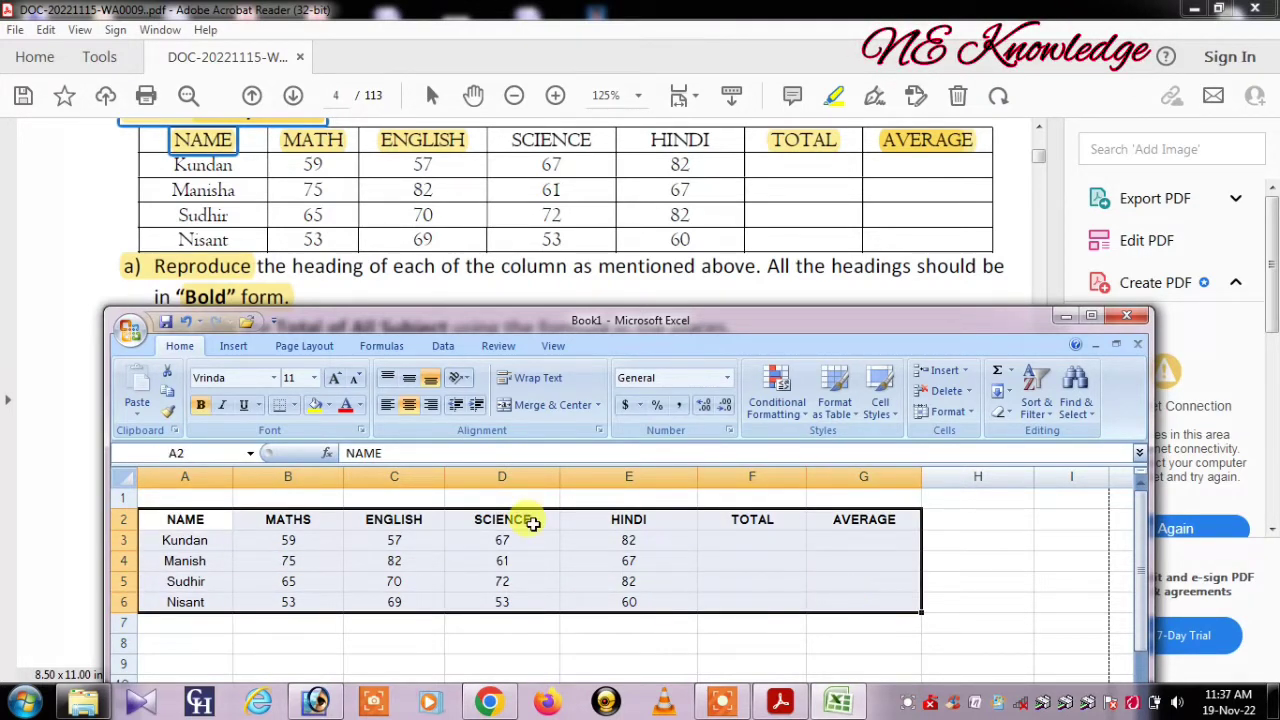
click(293, 406)
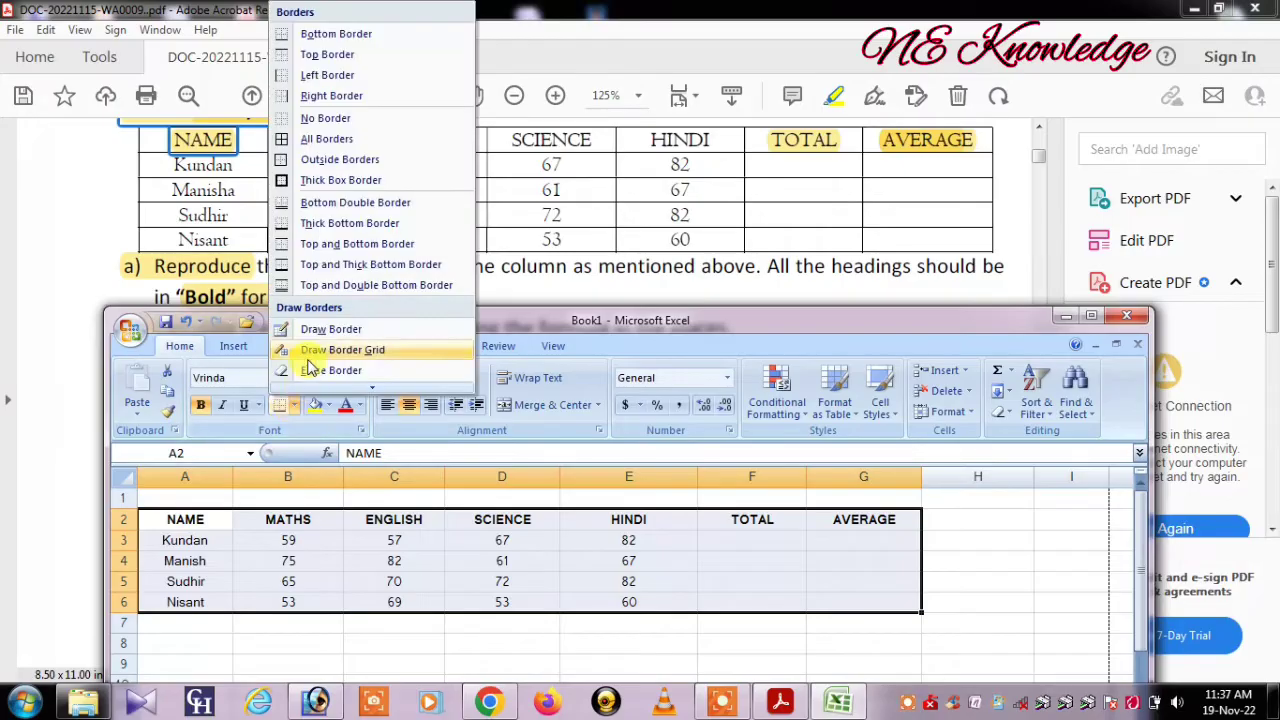
click(322, 142)
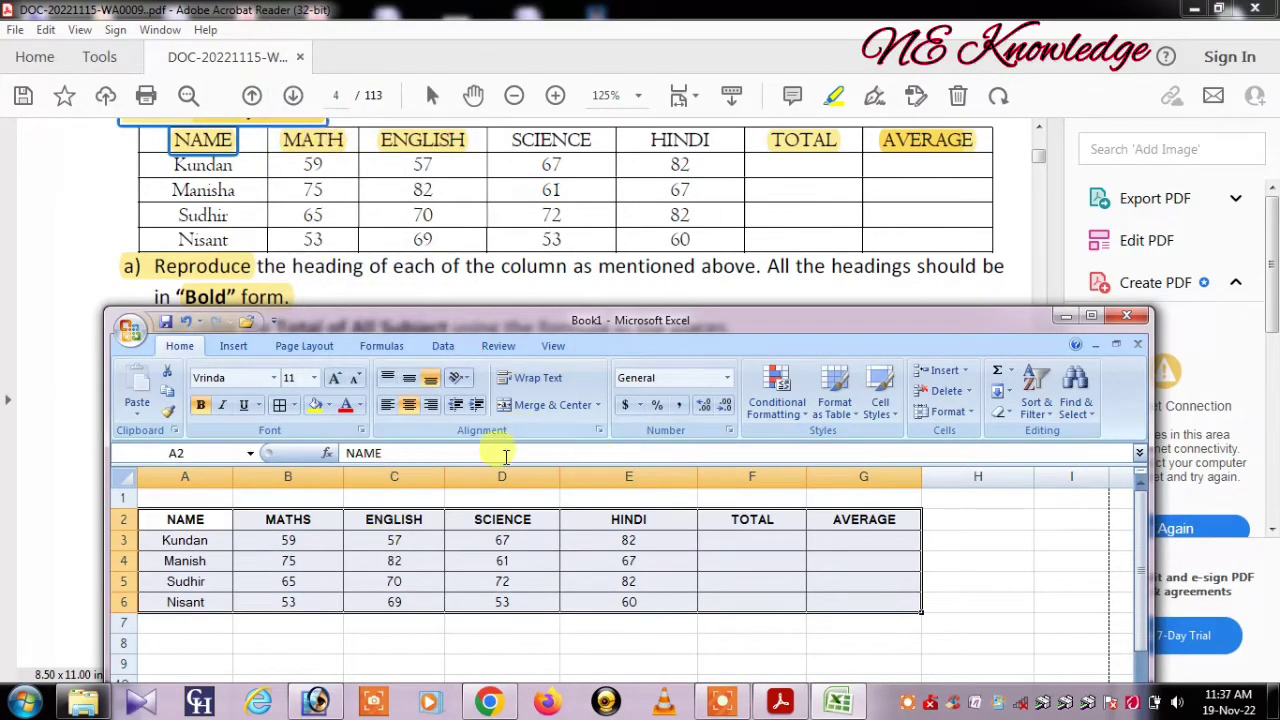
Enter =SUM(B3:E3) in F3 so the first student's total shows 265
click(768, 545)
text(=)
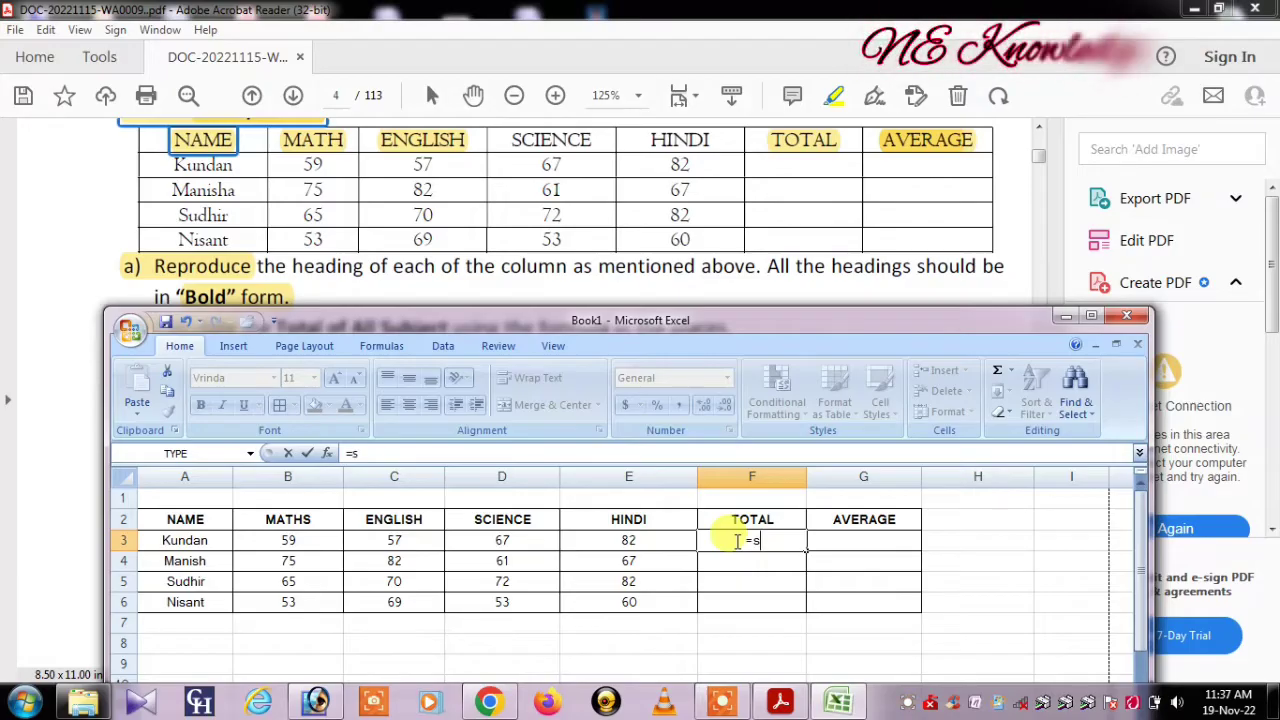
text(su)
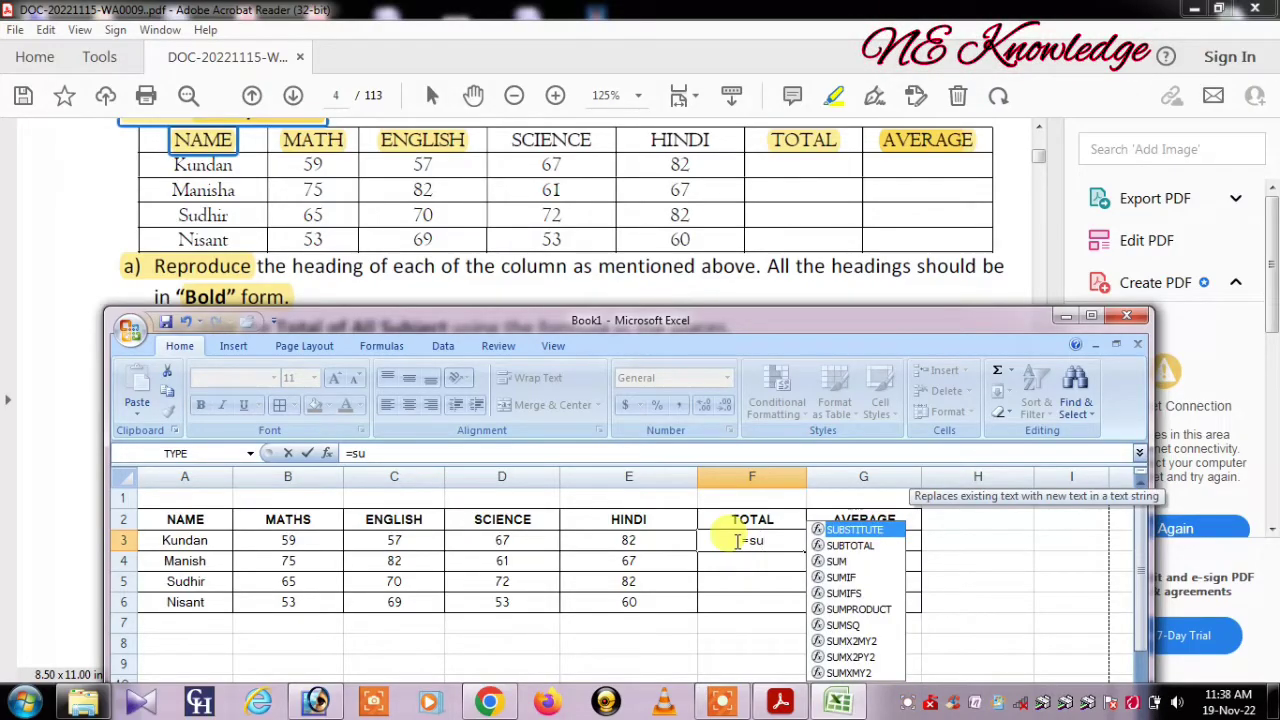
text(m)
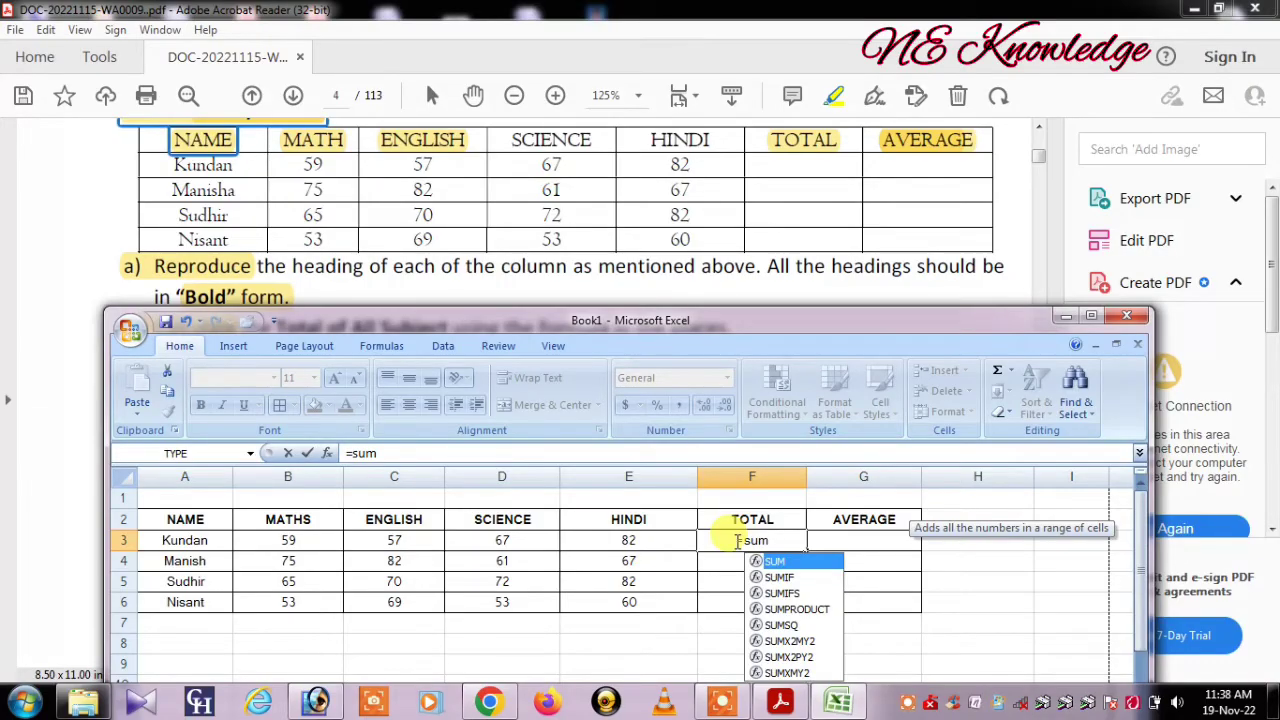
text(()
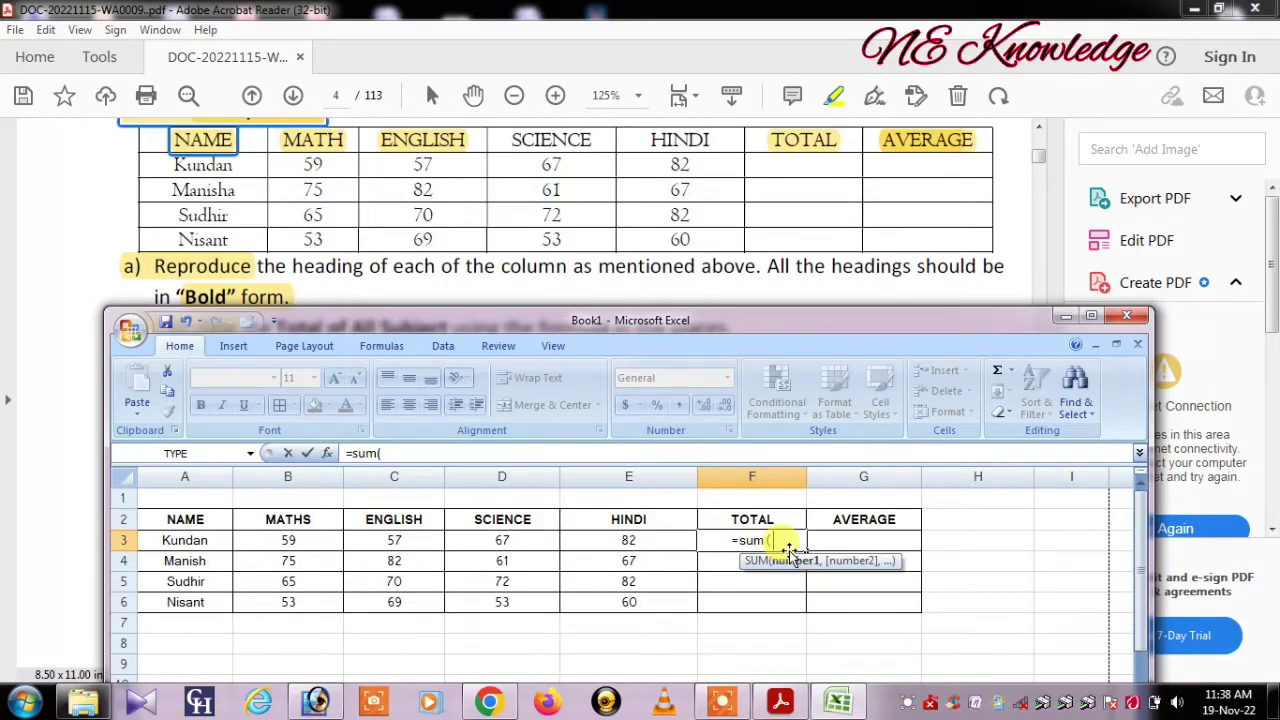
text(b)
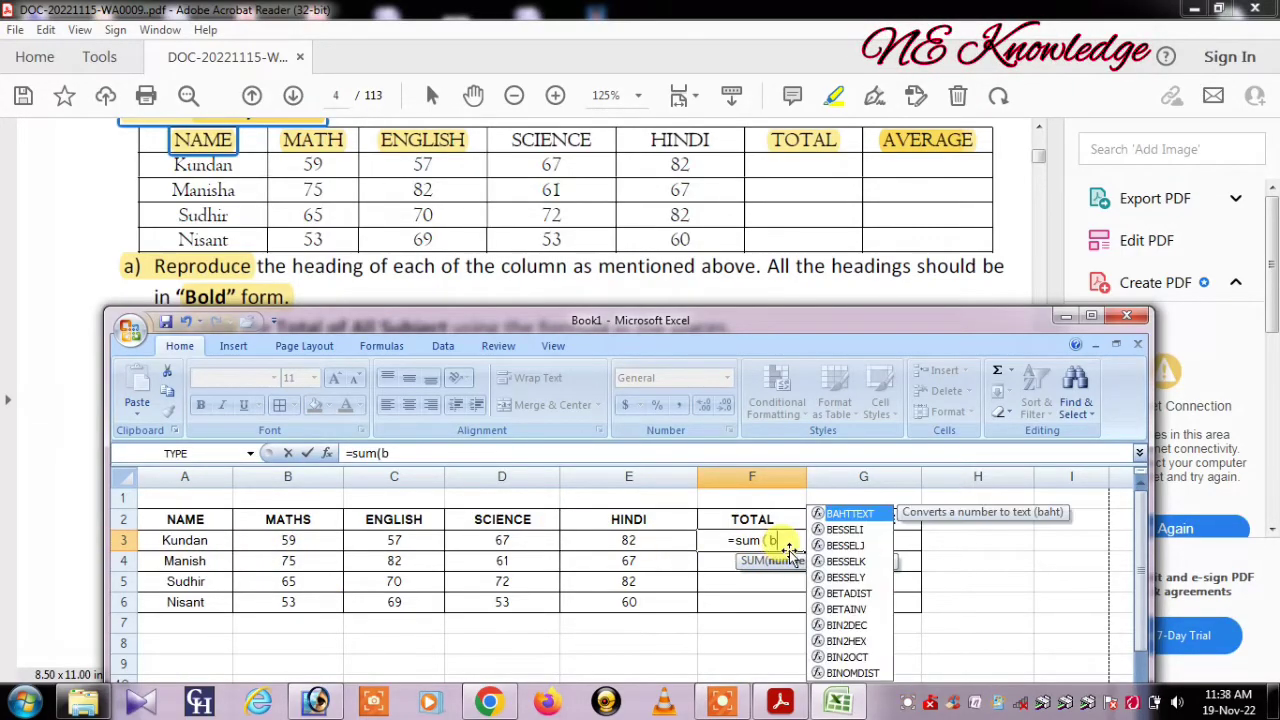
text(3)
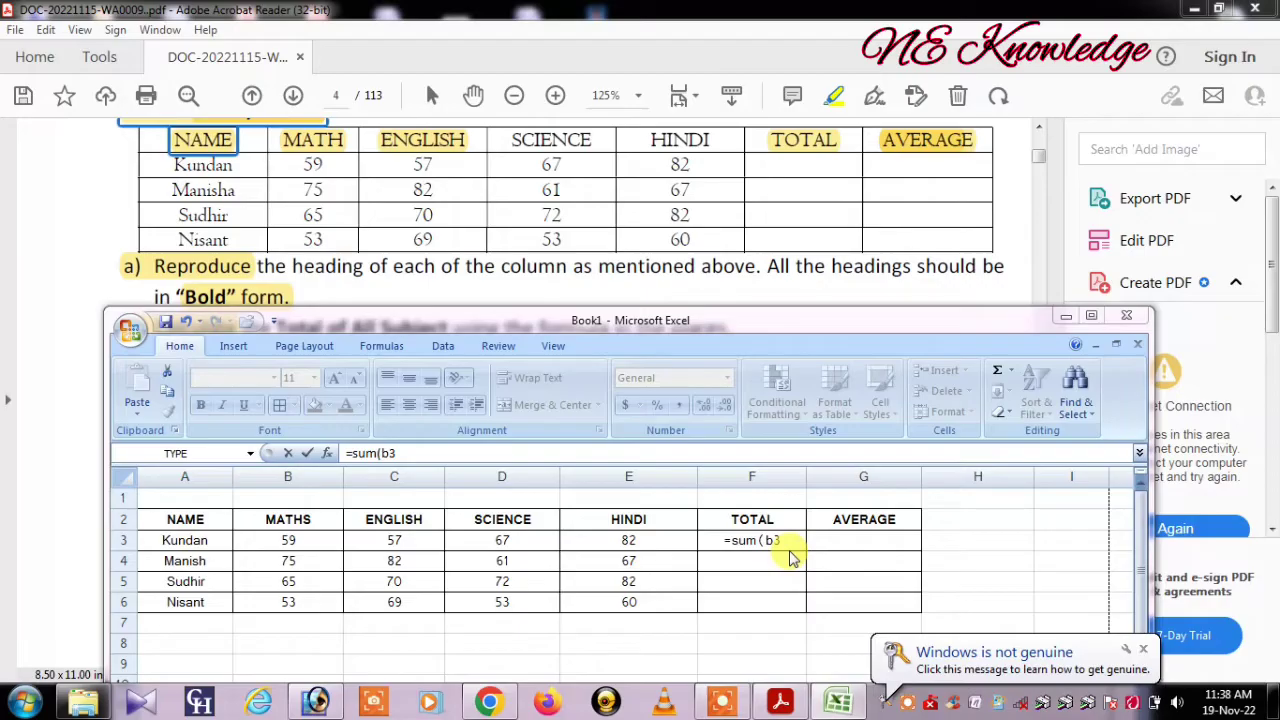
click(1144, 650)
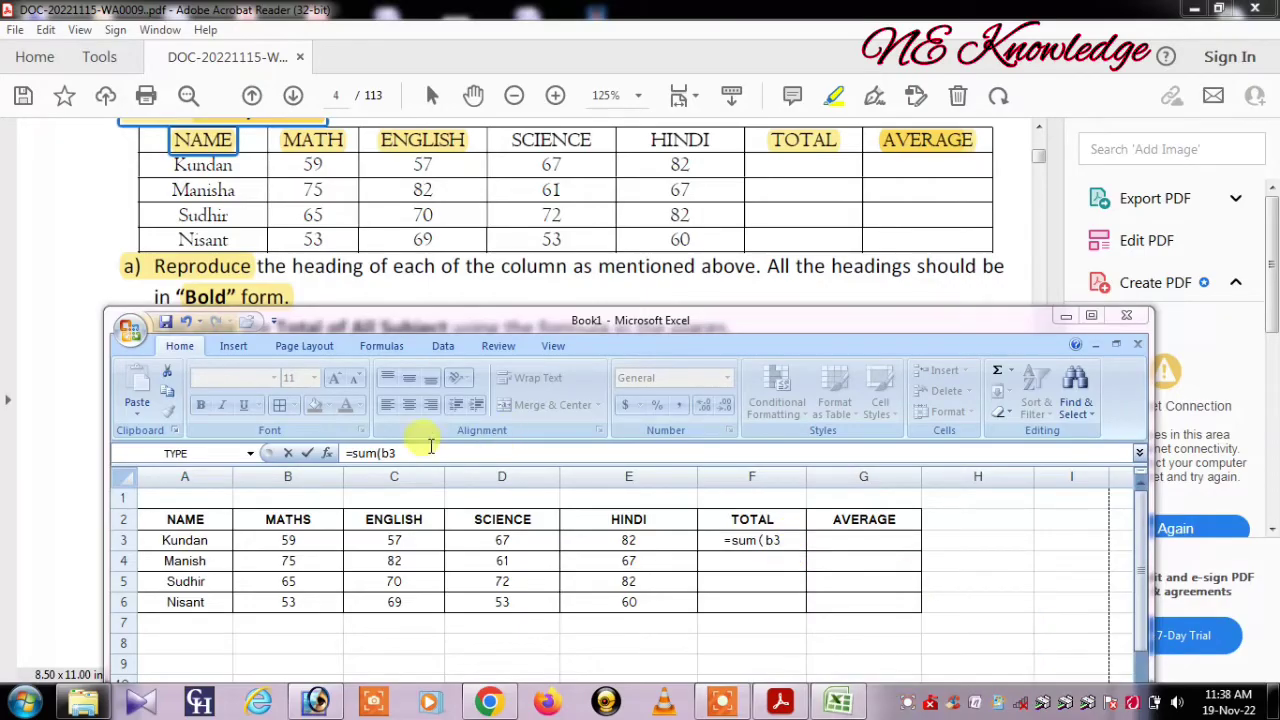
click(765, 545)
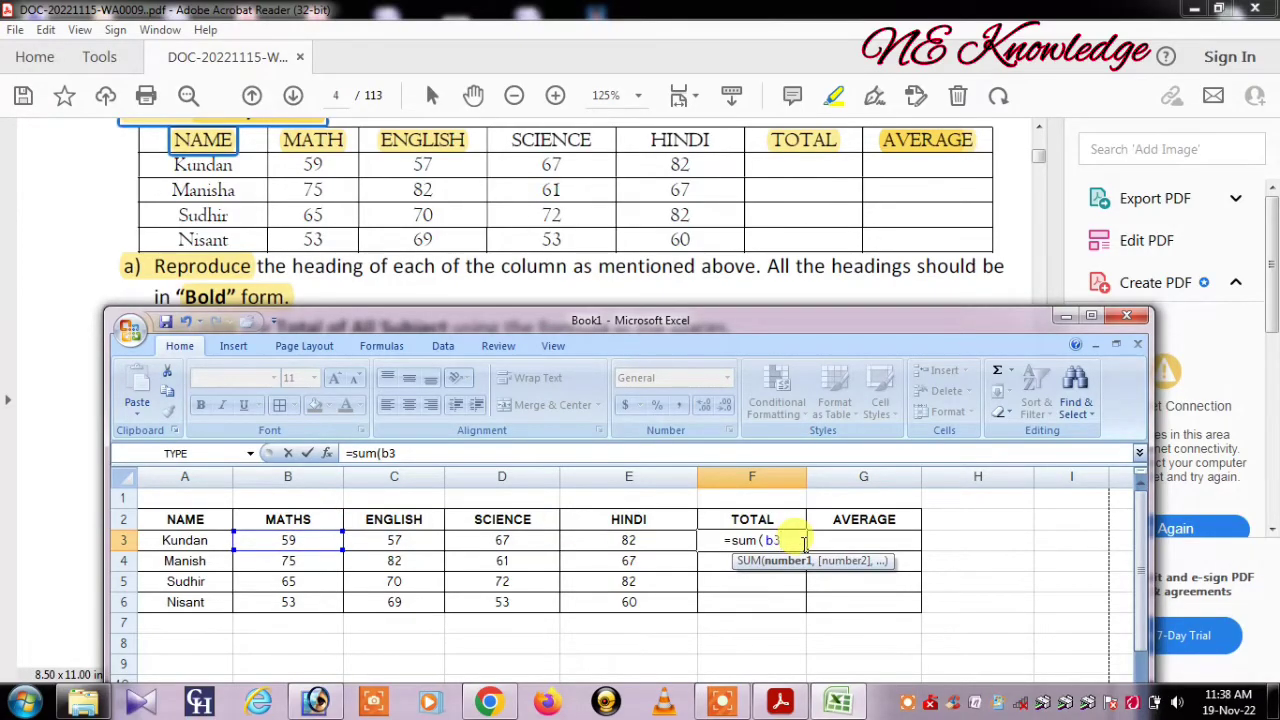
text(:e)
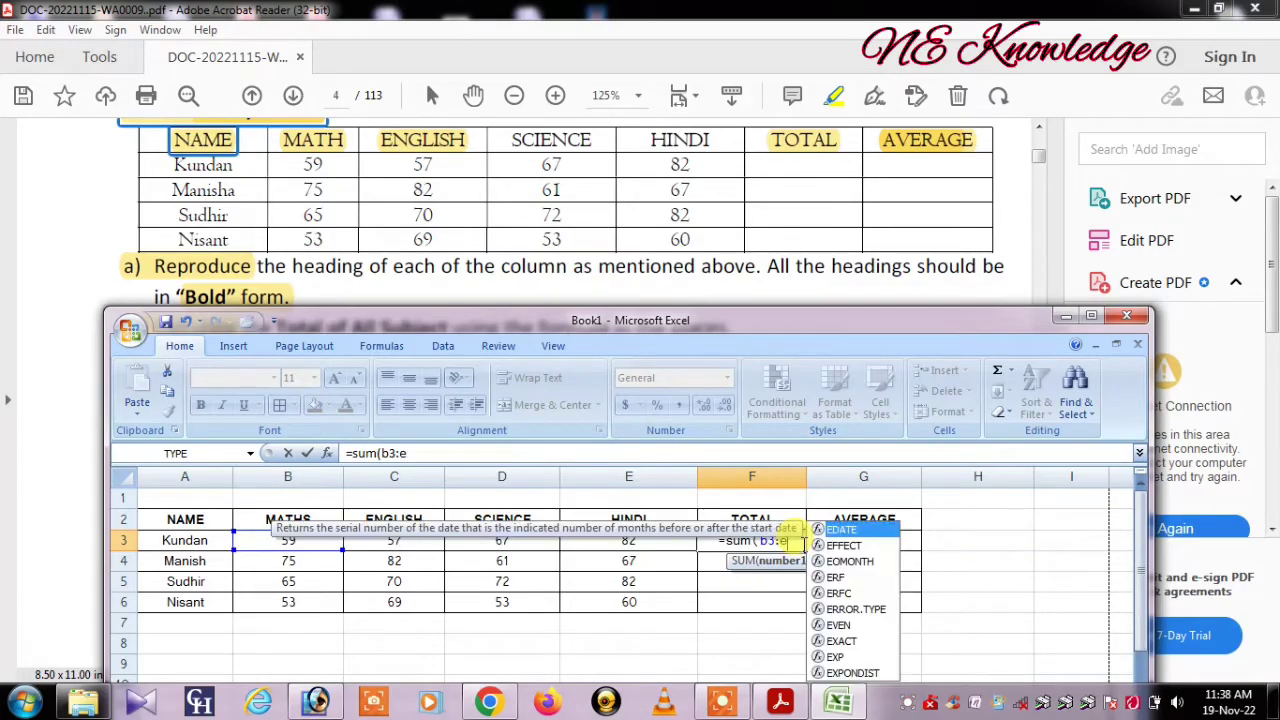
text(3)
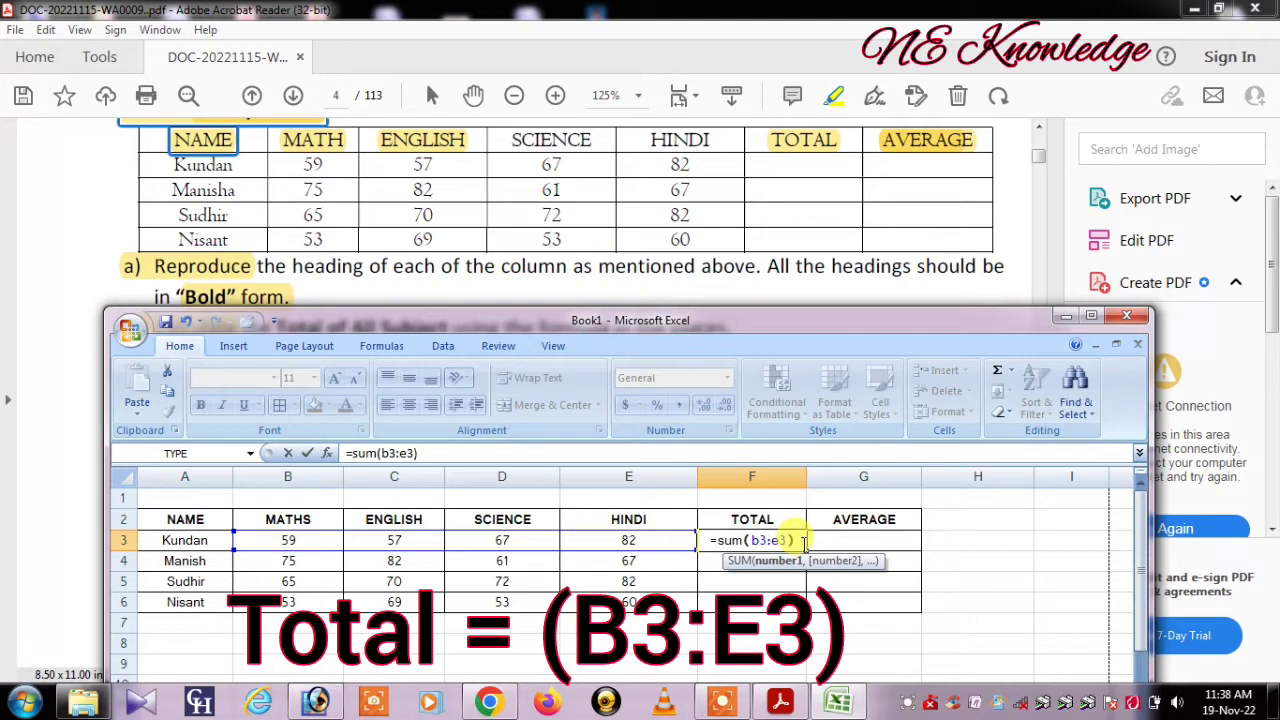
key(Return)
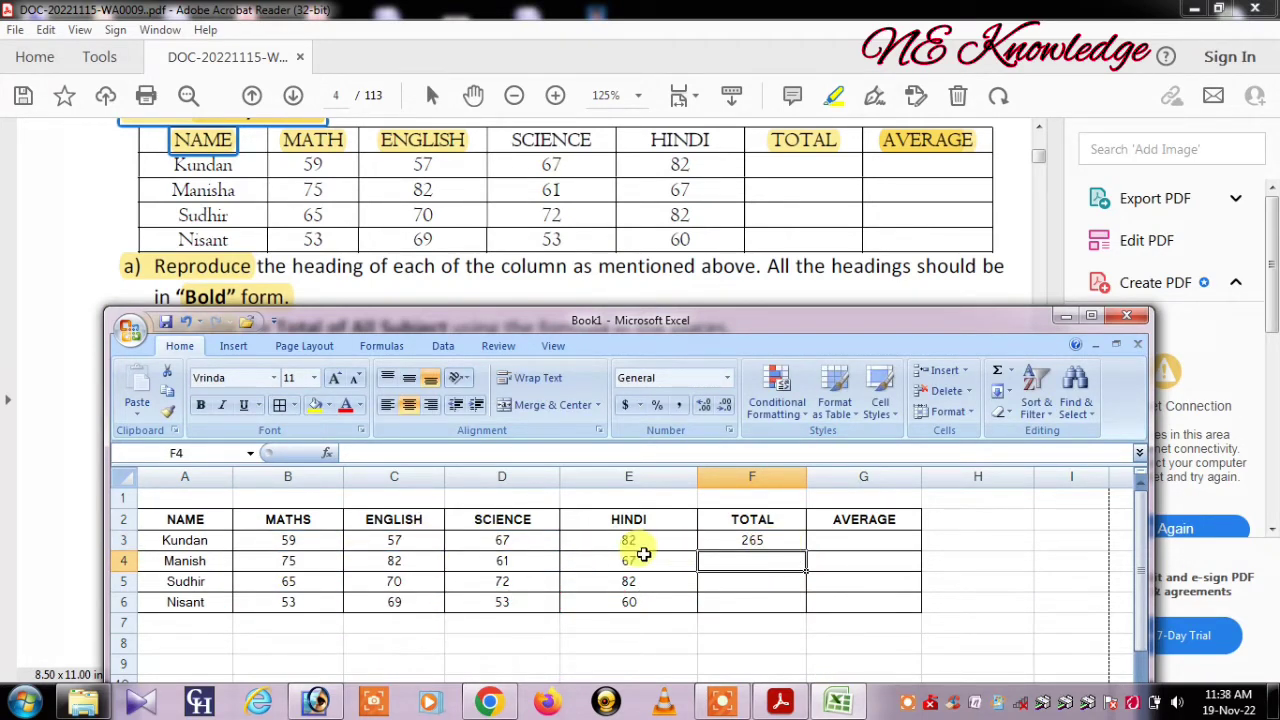
click(784, 541)
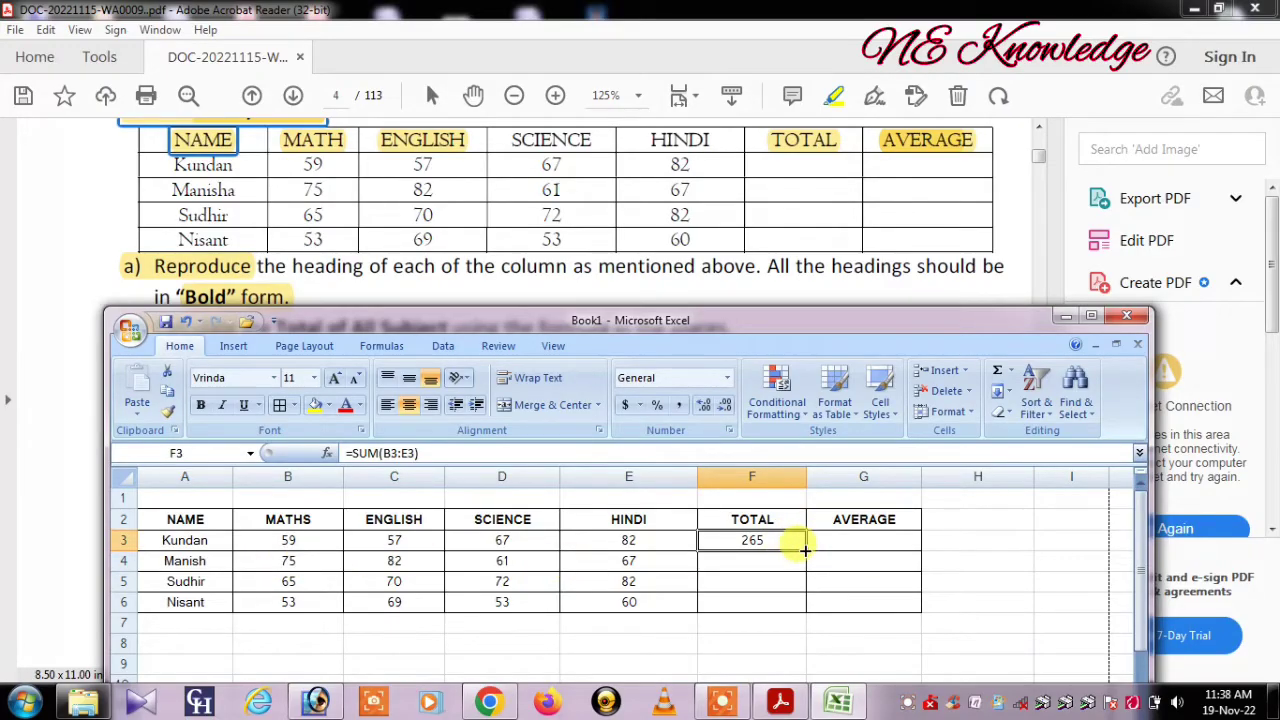
Fill the total formula down to F6 (265, 285, 289, 235) and bring the question PDF forward
drag(806, 551, 806, 603)
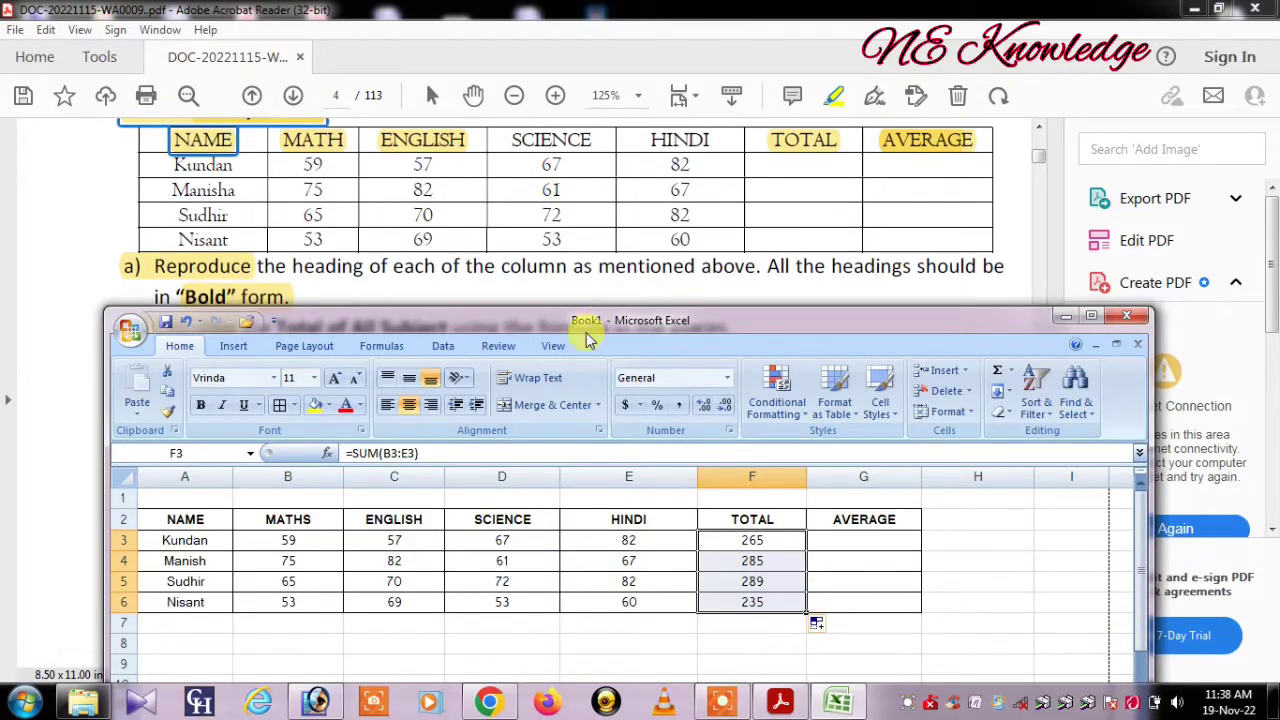
drag(731, 329, 729, 388)
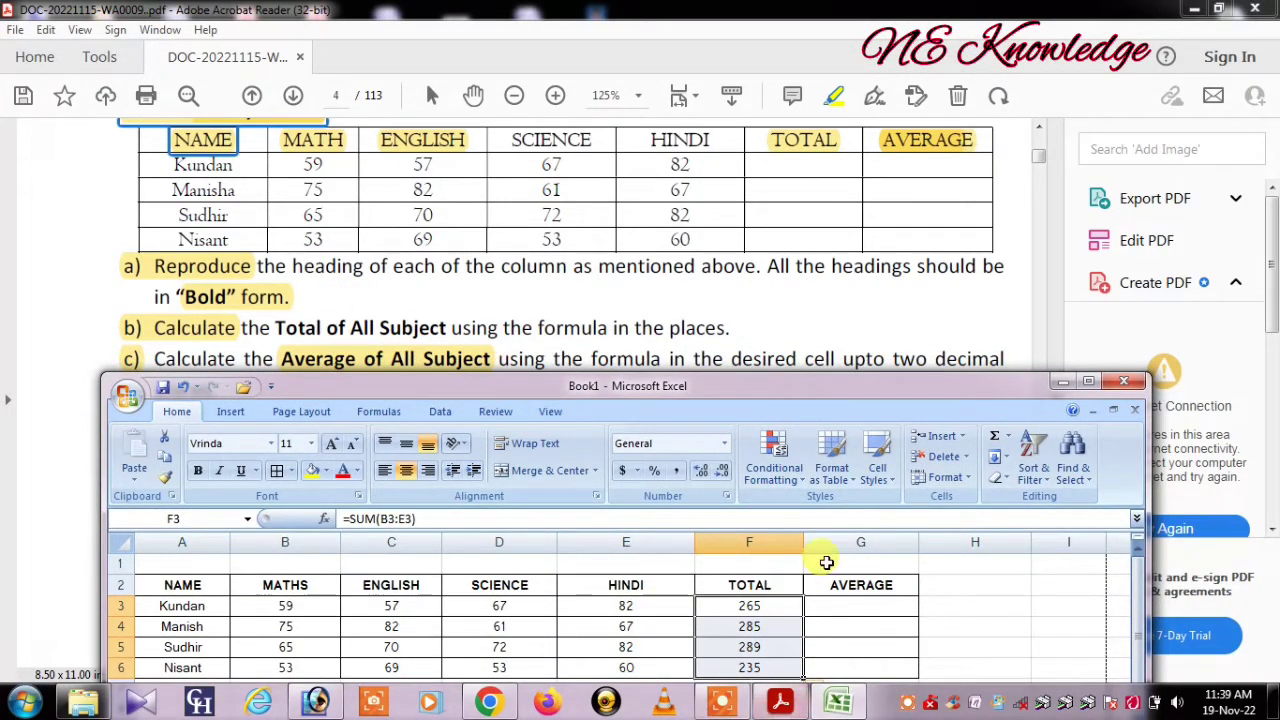
drag(1268, 284, 1270, 337)
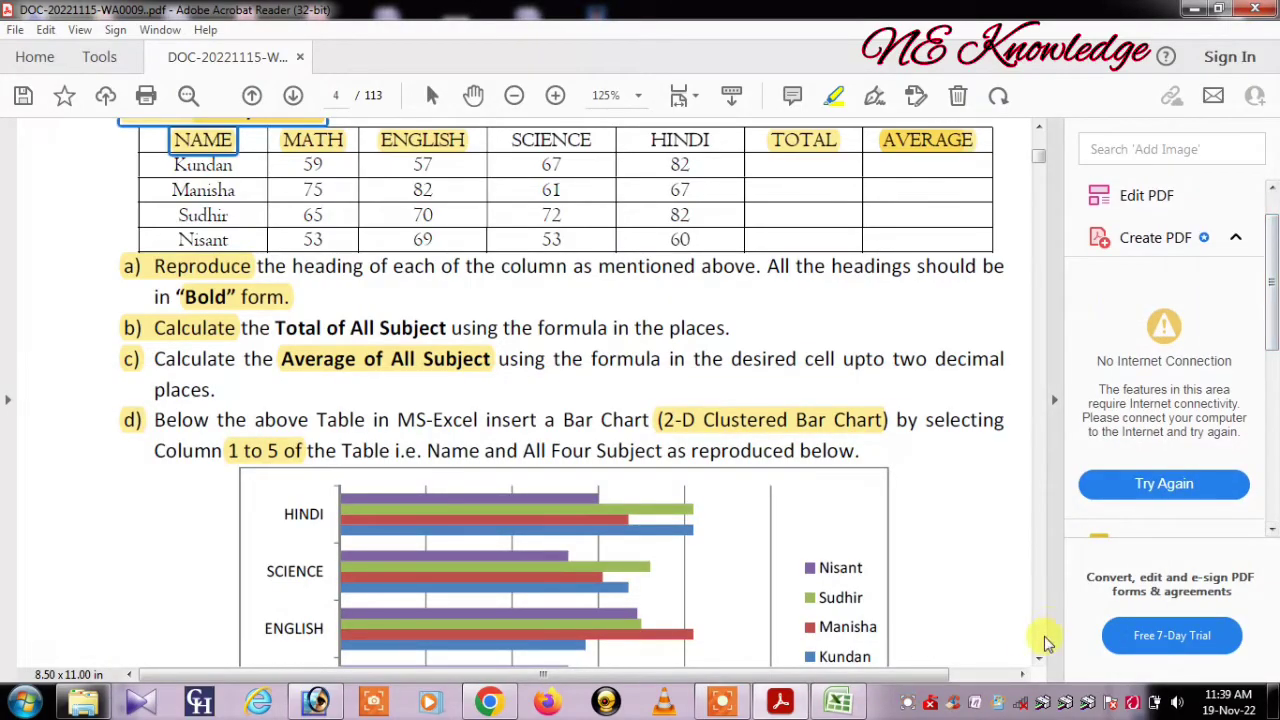
Enter =AVERAGE(B3:E3) in G3, giving Kundan's average of 66.25
scroll(1037, 667, down, 3)
key(alt+Tab)
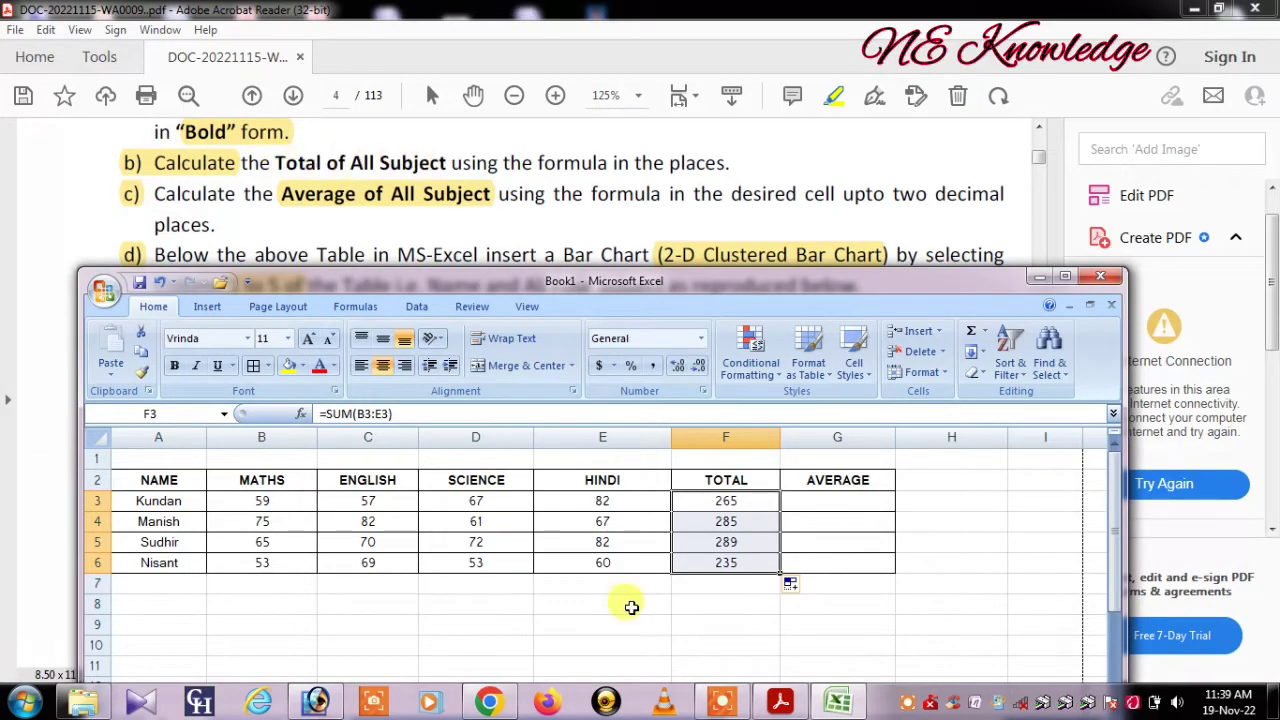
click(829, 501)
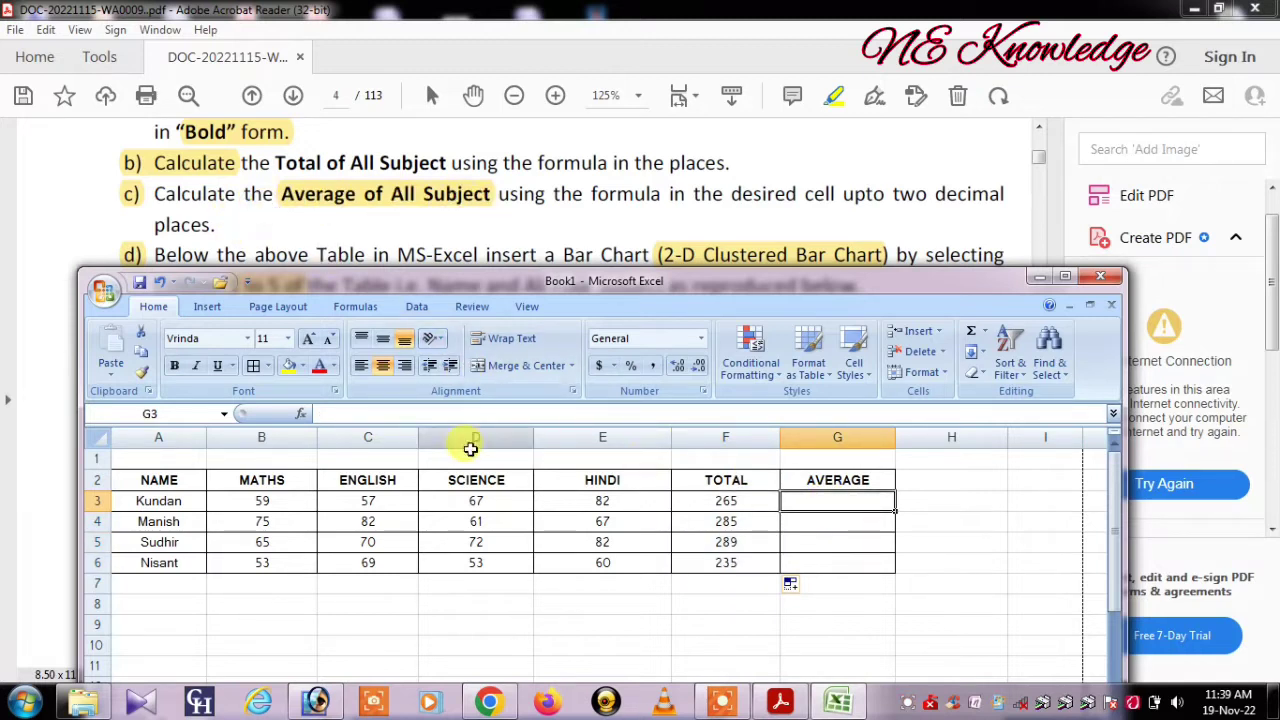
double_click(828, 503)
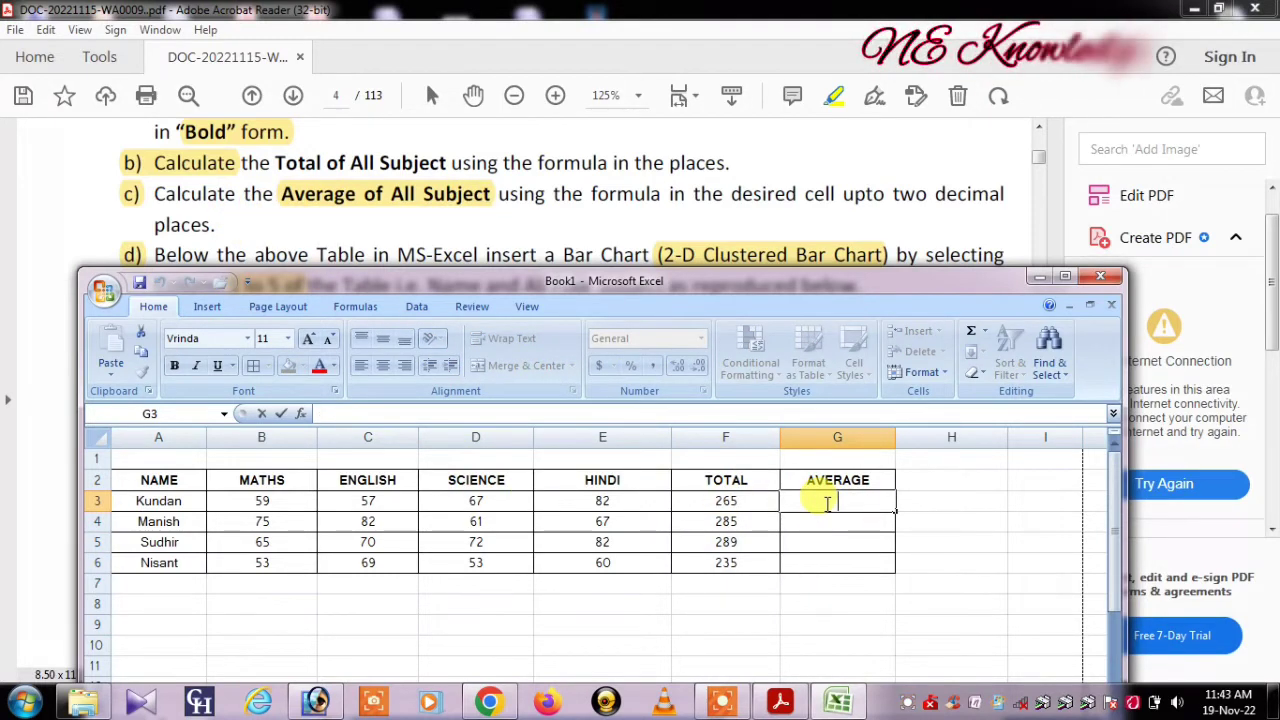
text(=)
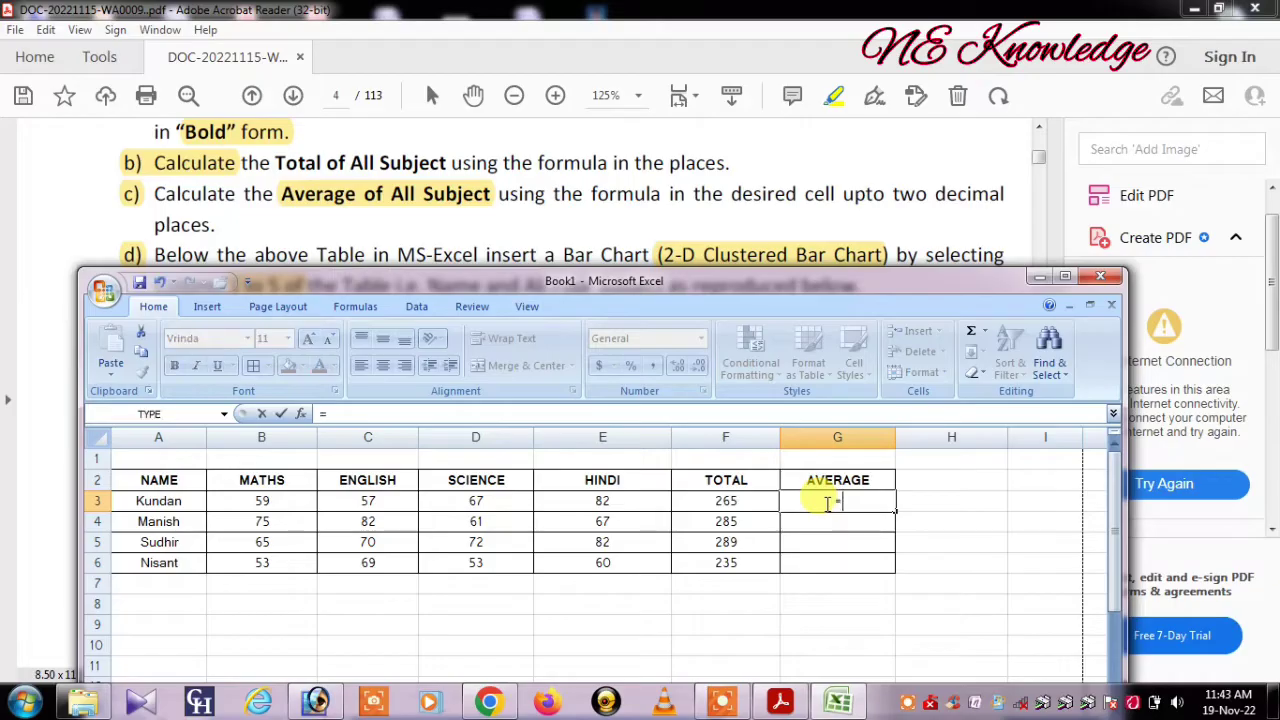
text(ave)
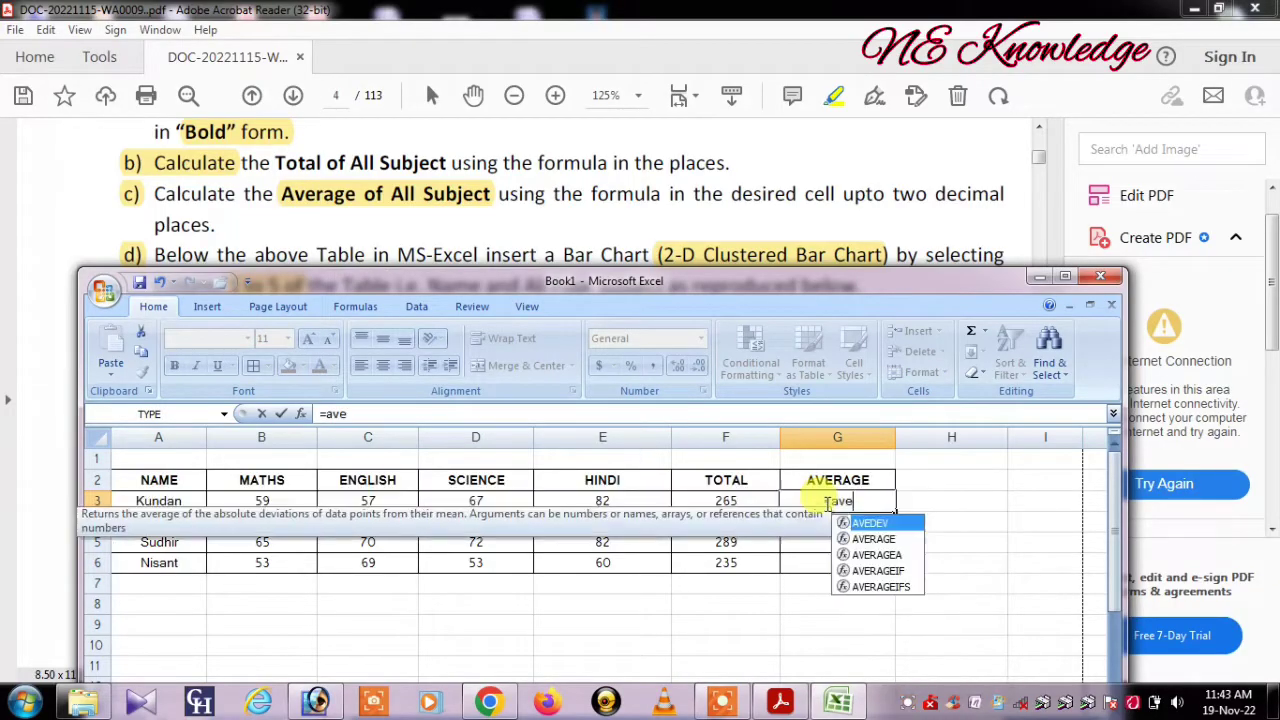
text(r)
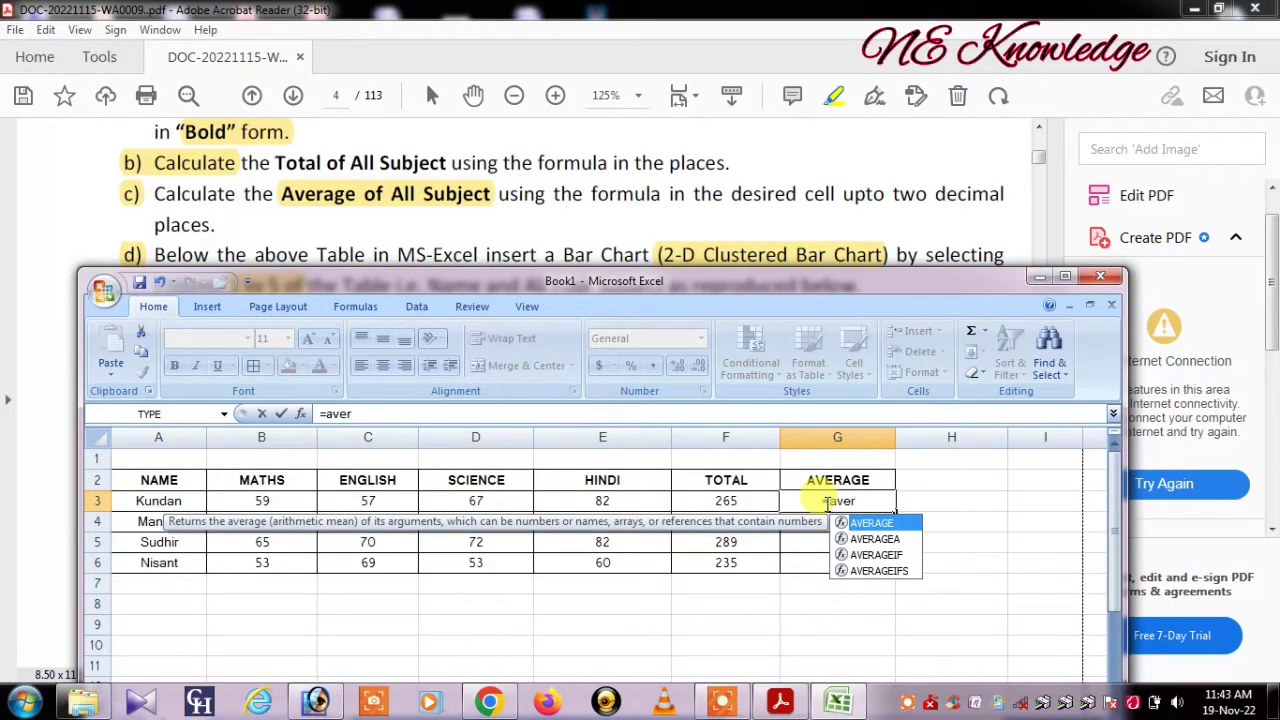
double_click(864, 523)
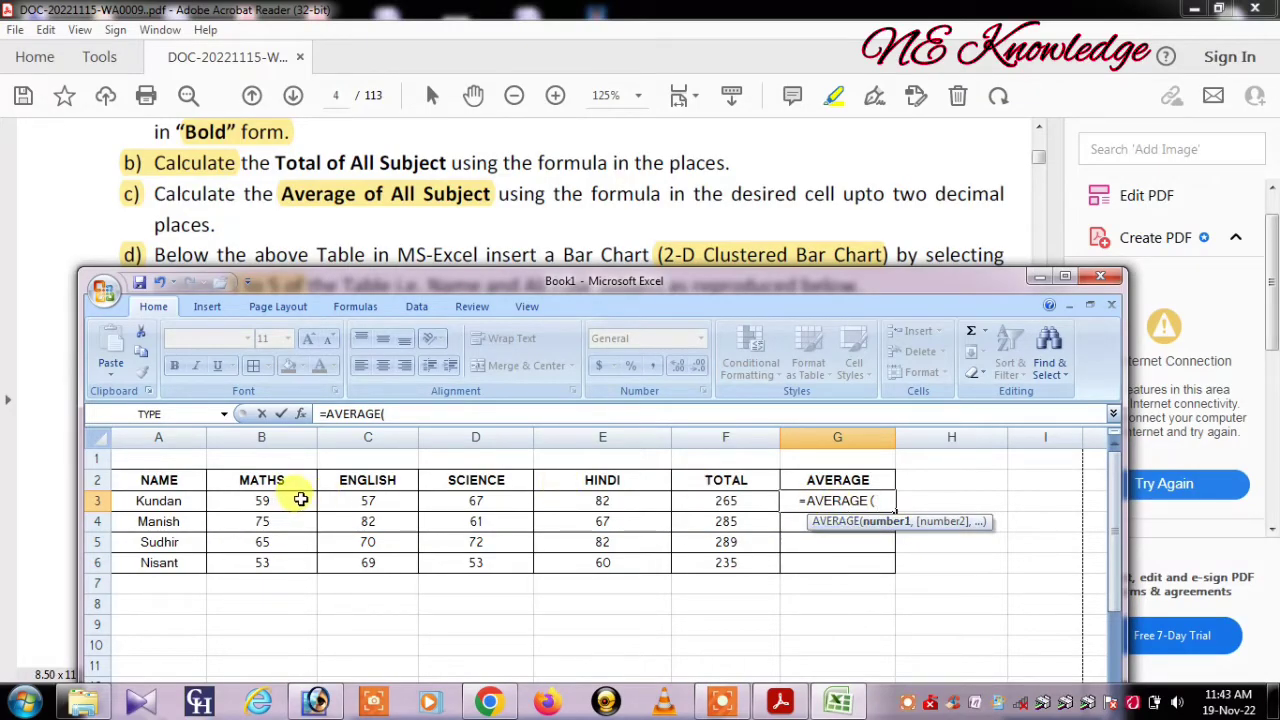
drag(265, 500, 469, 517)
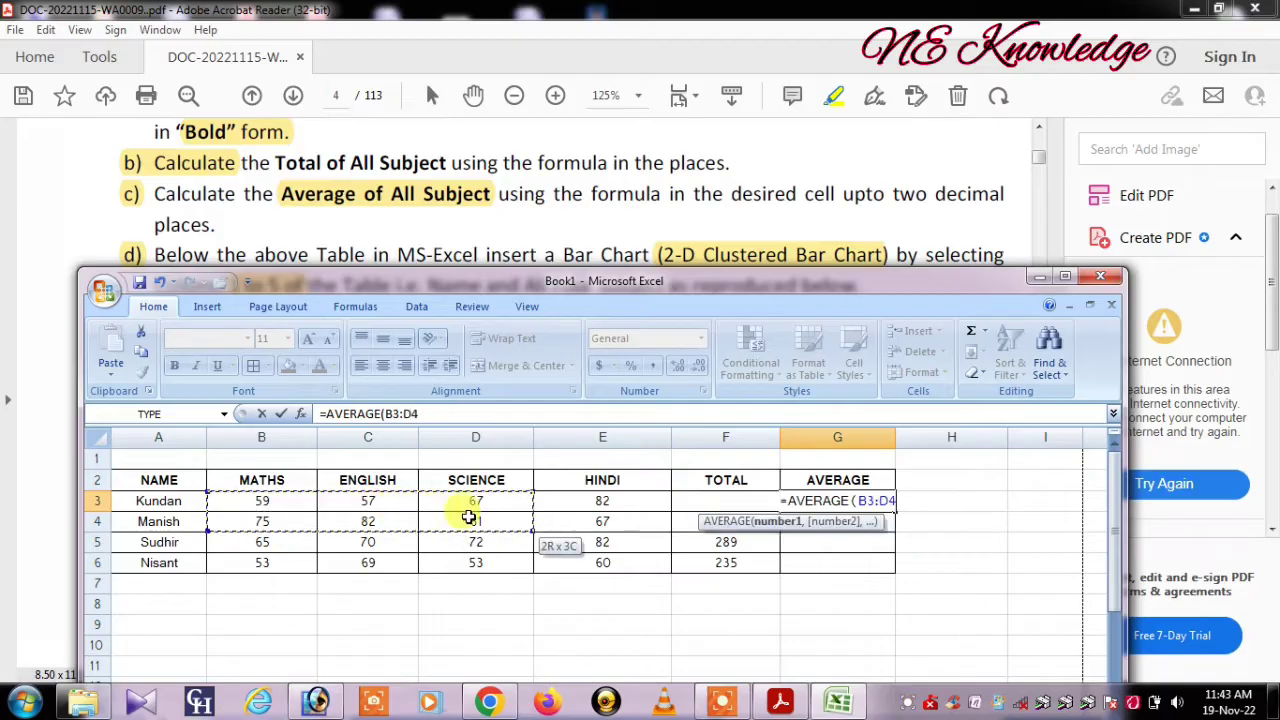
click(612, 500)
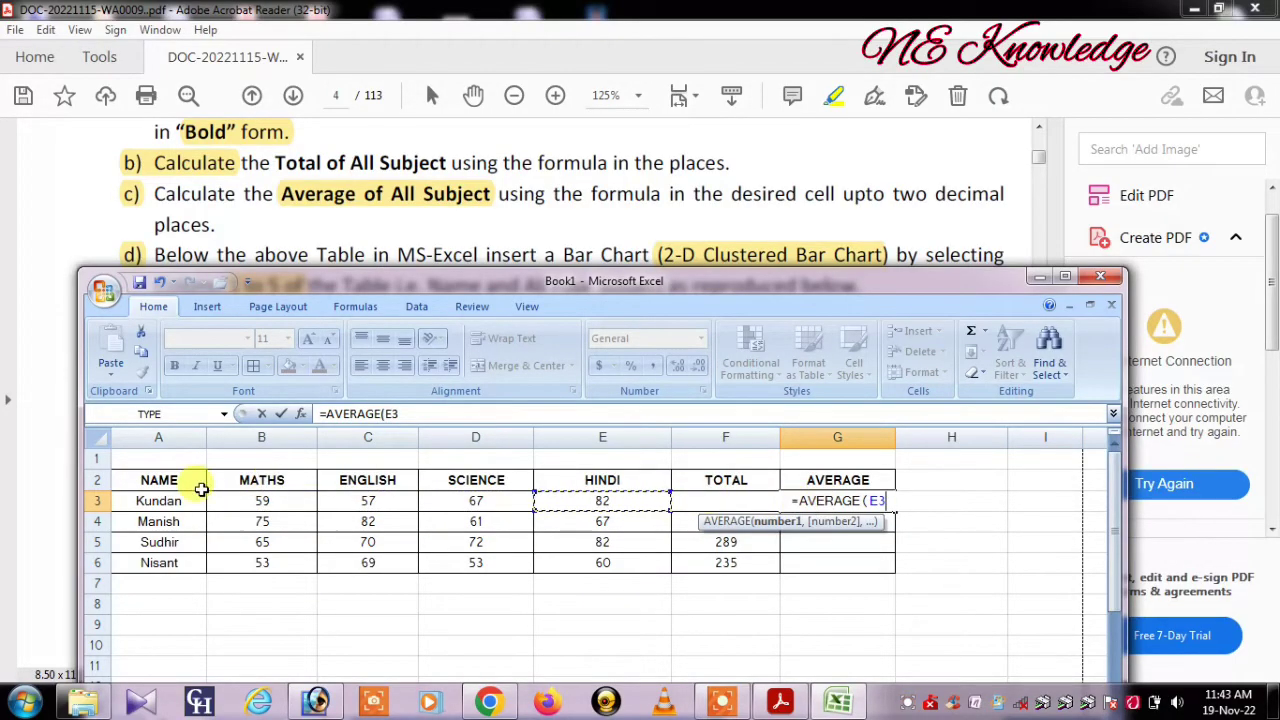
drag(261, 500, 614, 500)
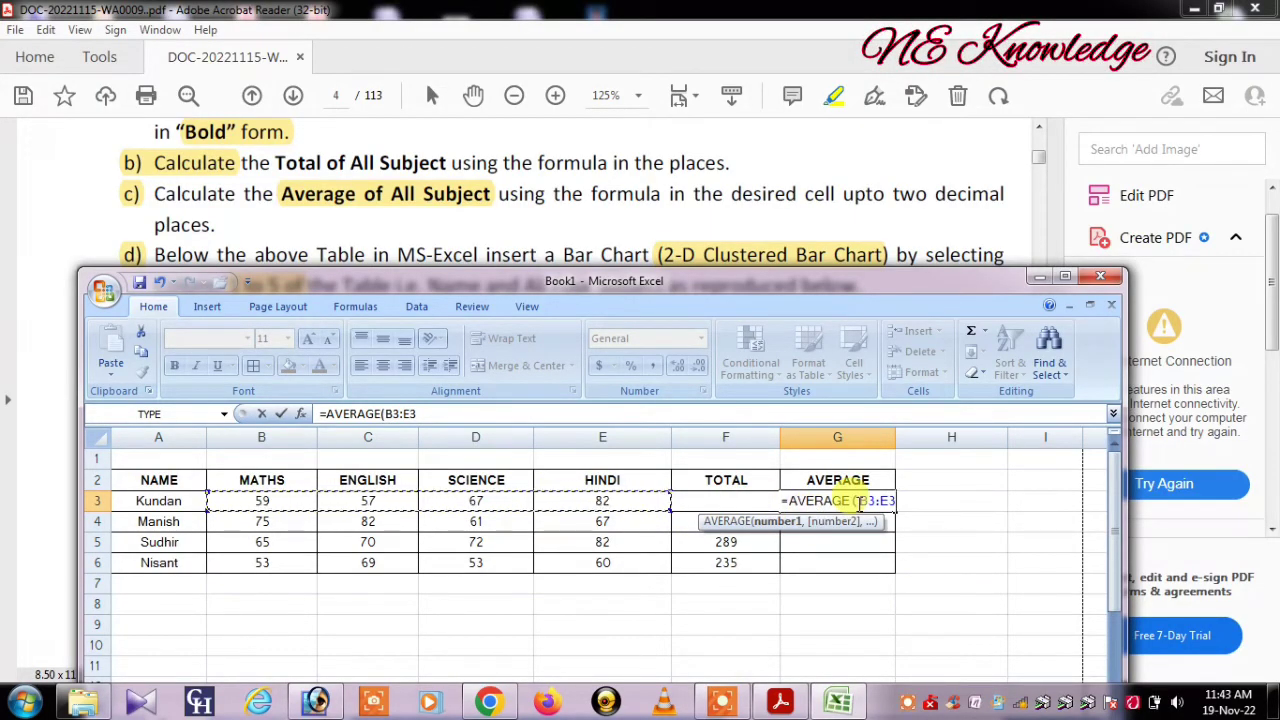
key(Return)
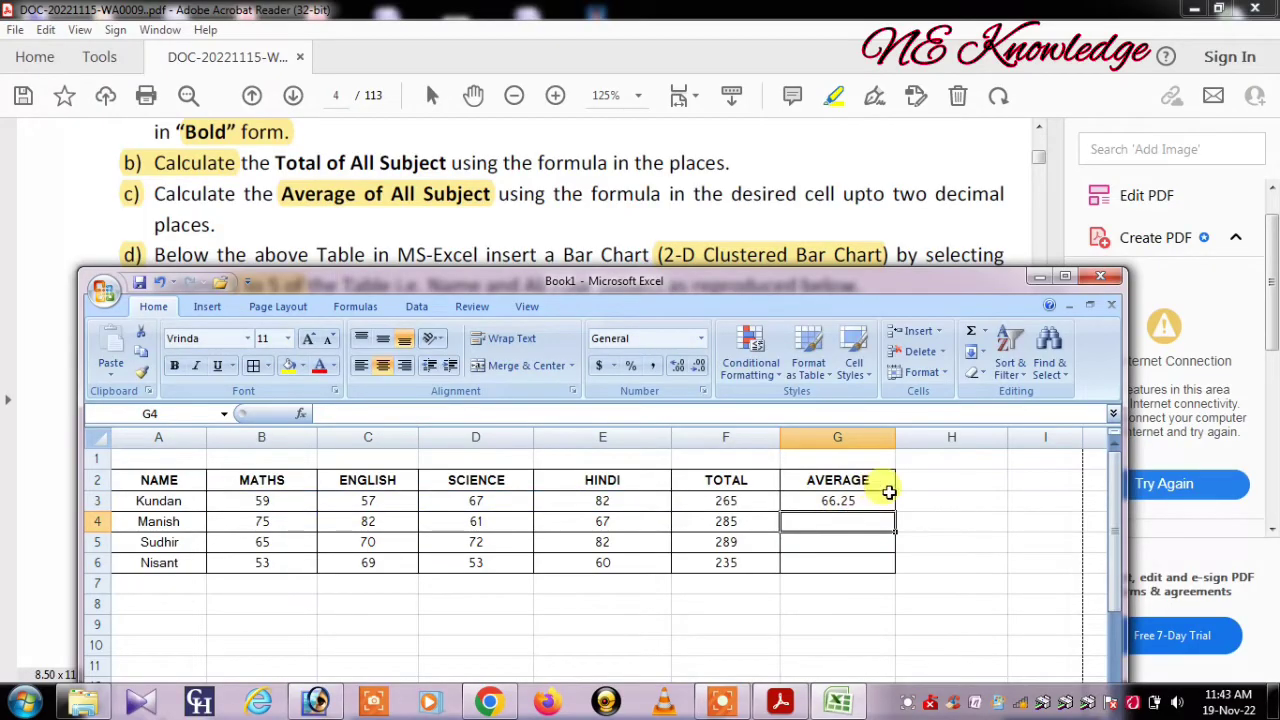
click(884, 500)
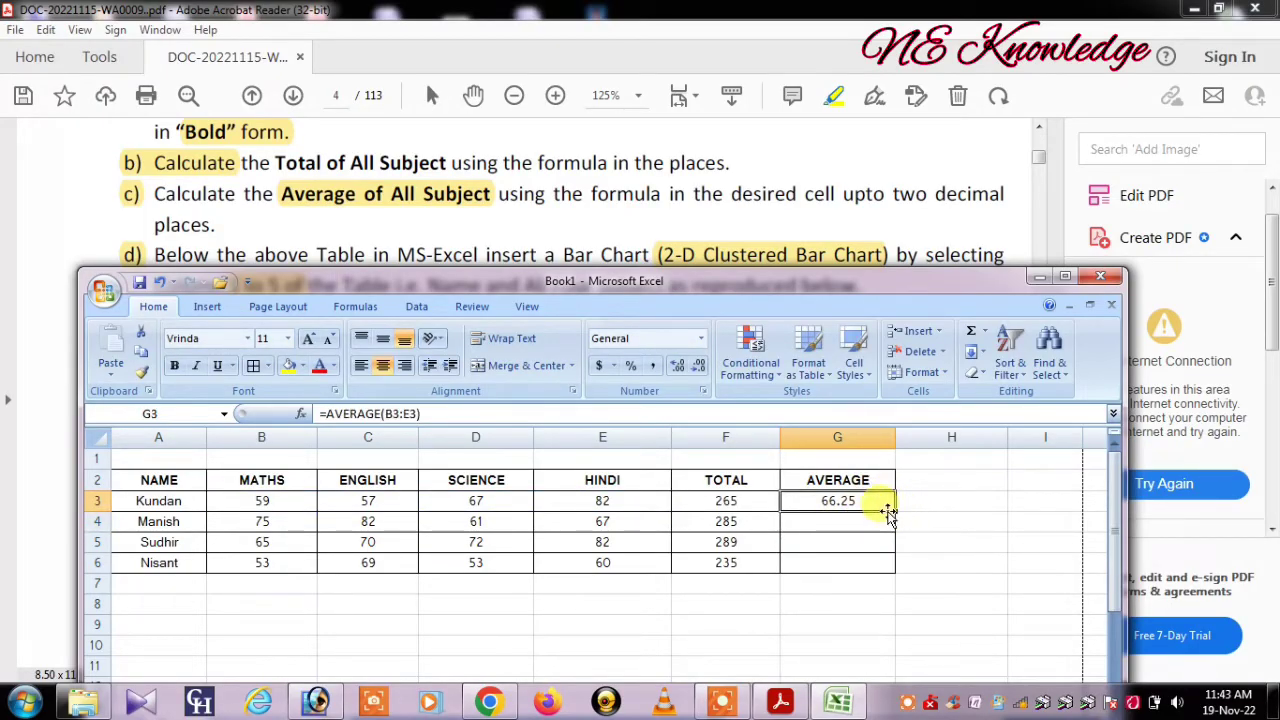
Fill the average down to G6 (66.25, 71.25, 72.25, 58.75) and begin editing Manish's Maths mark in B4
mouse_move(893, 514)
mouse_down()
mouse_move(873, 553)
mouse_move(884, 559)
mouse_up()
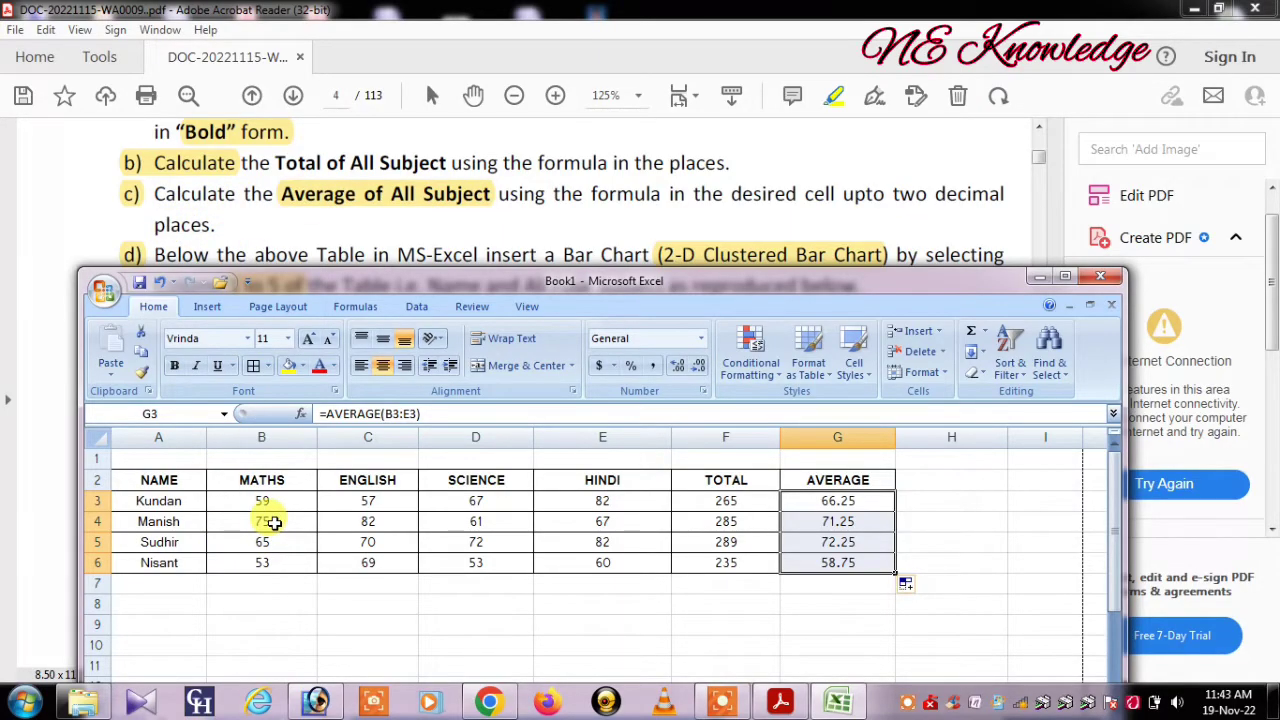
double_click(274, 522)
text(absent)
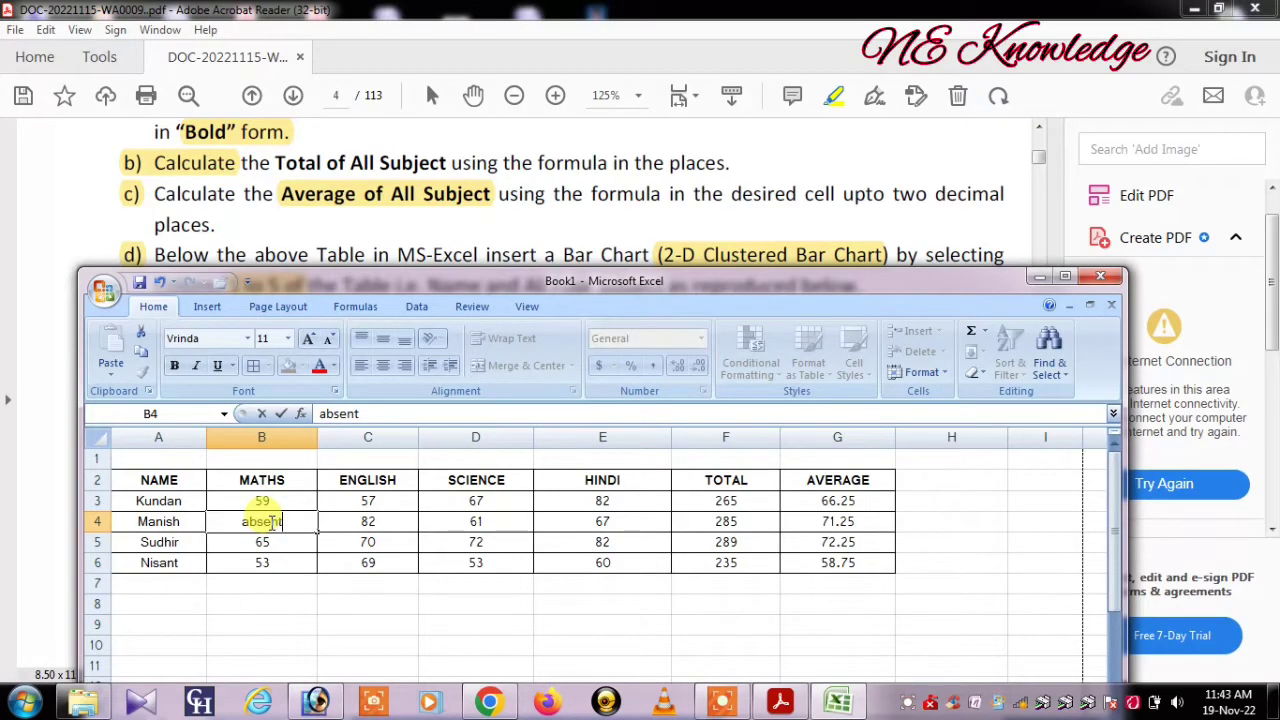
Commit 'absent' as Manish's Maths mark, giving total 210 and average 70, then select H4
click(830, 537)
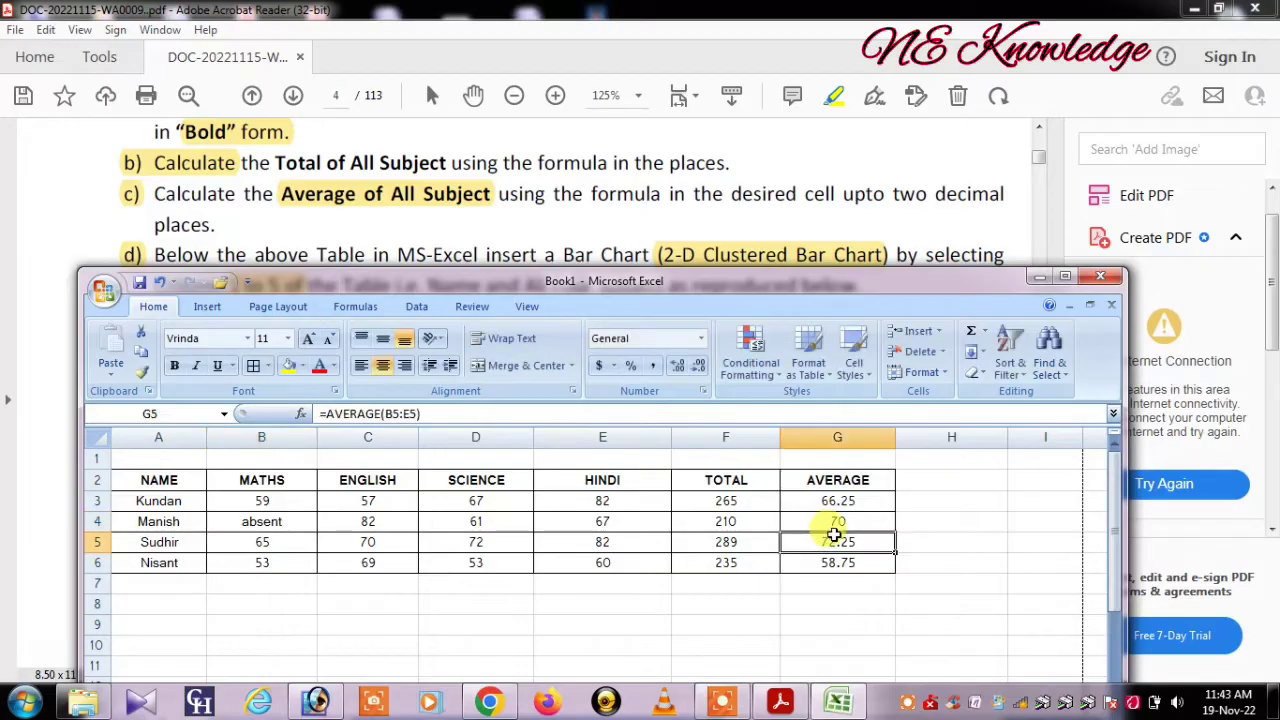
click(846, 524)
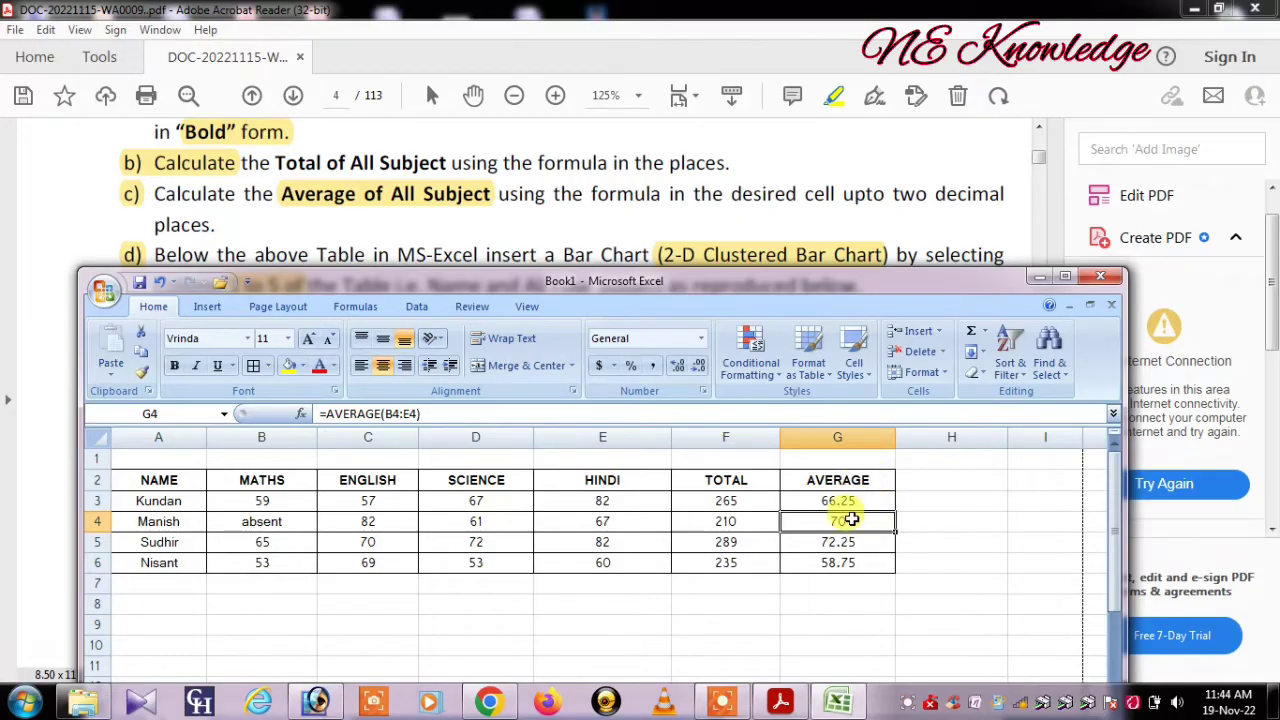
click(913, 520)
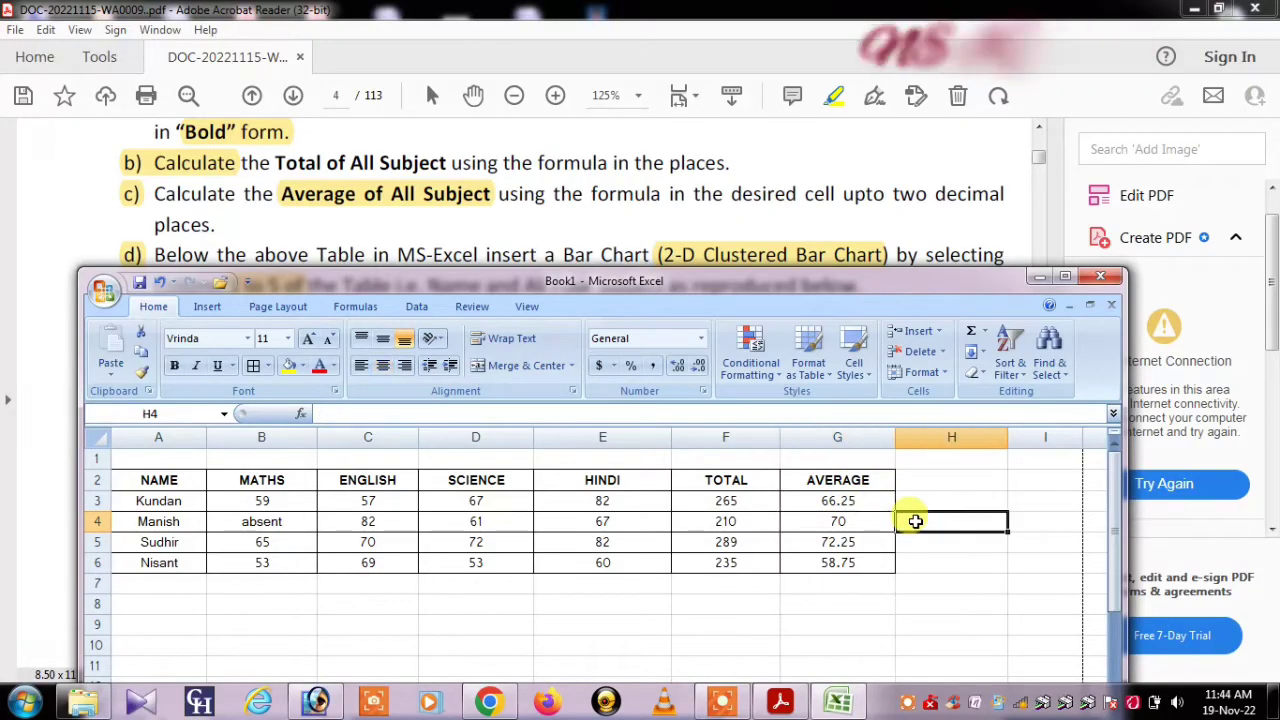
right_click(915, 520)
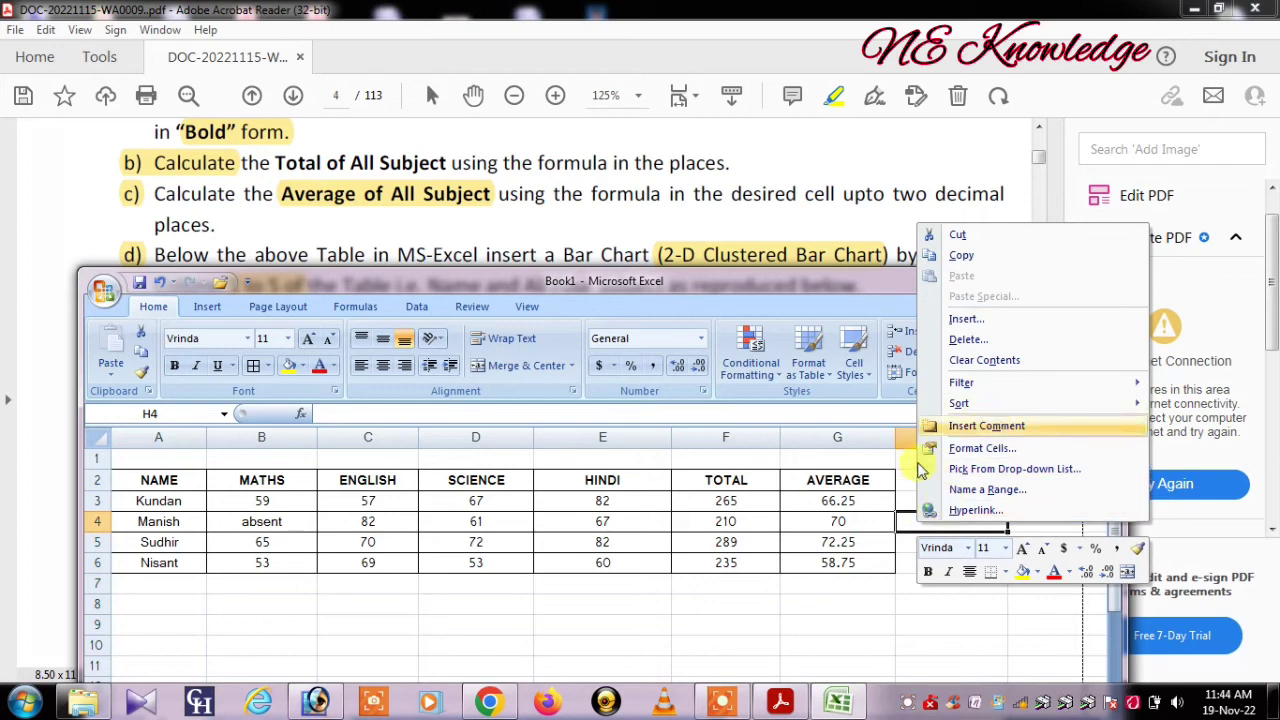
click(905, 516)
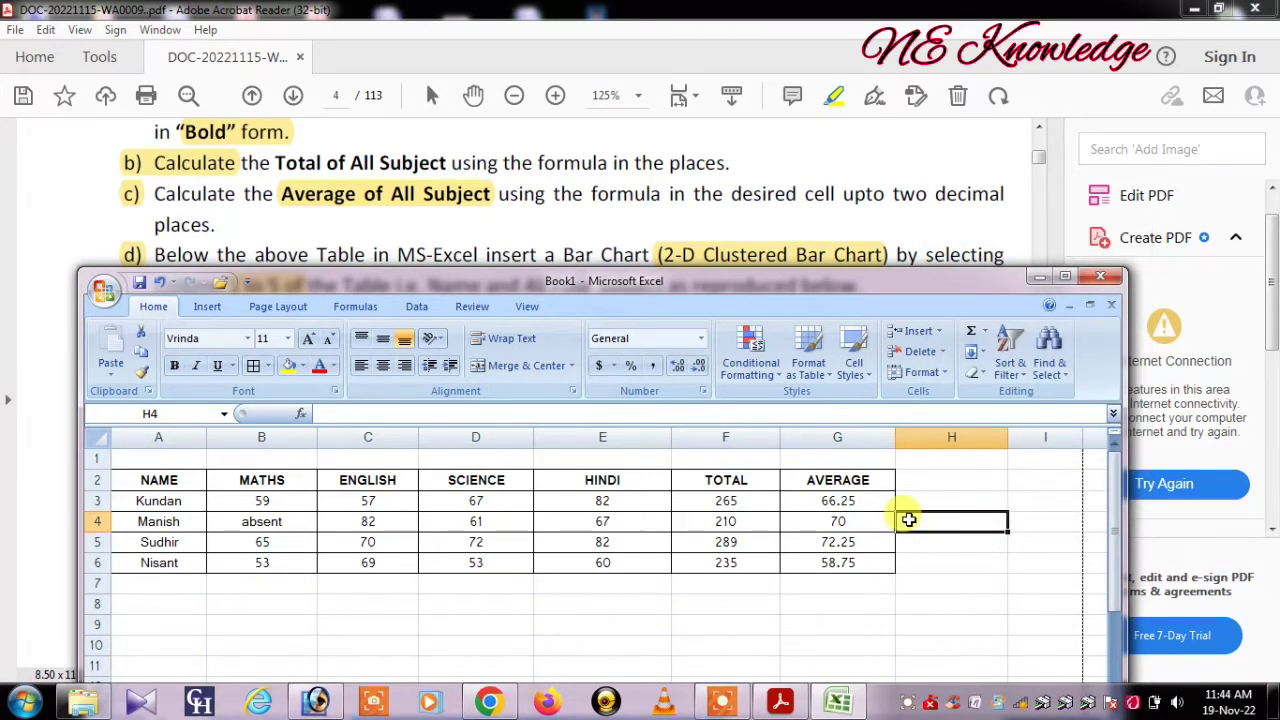
Enter =AVERAGEA(B4:E4) in H4 to average Manish's marks
text(=)
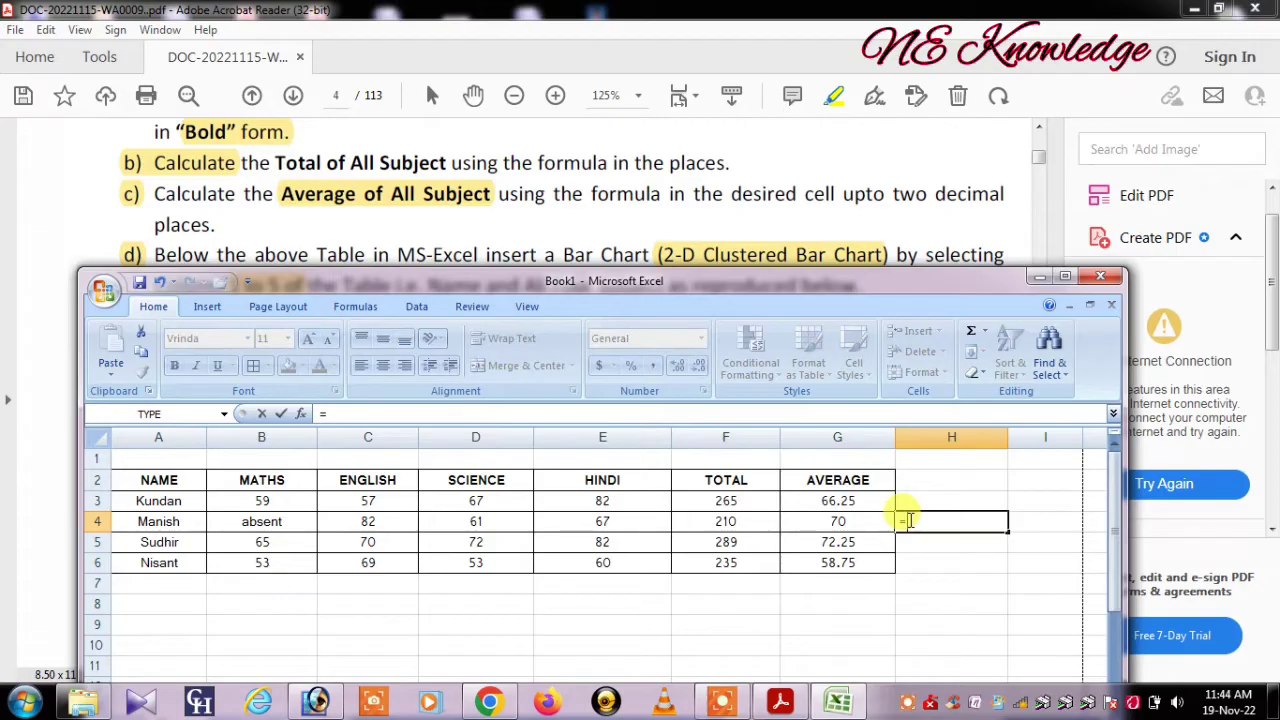
text(aver)
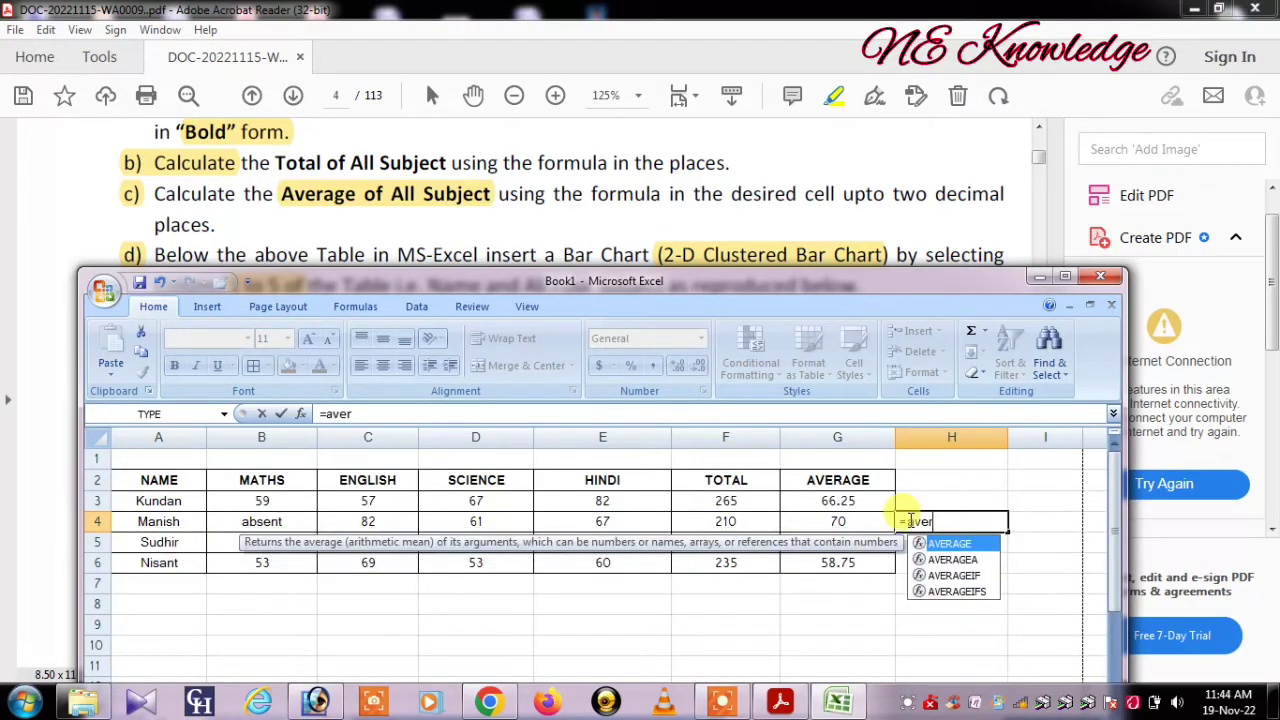
text(s)
key(BackSpace)
click(960, 562)
double_click(960, 562)
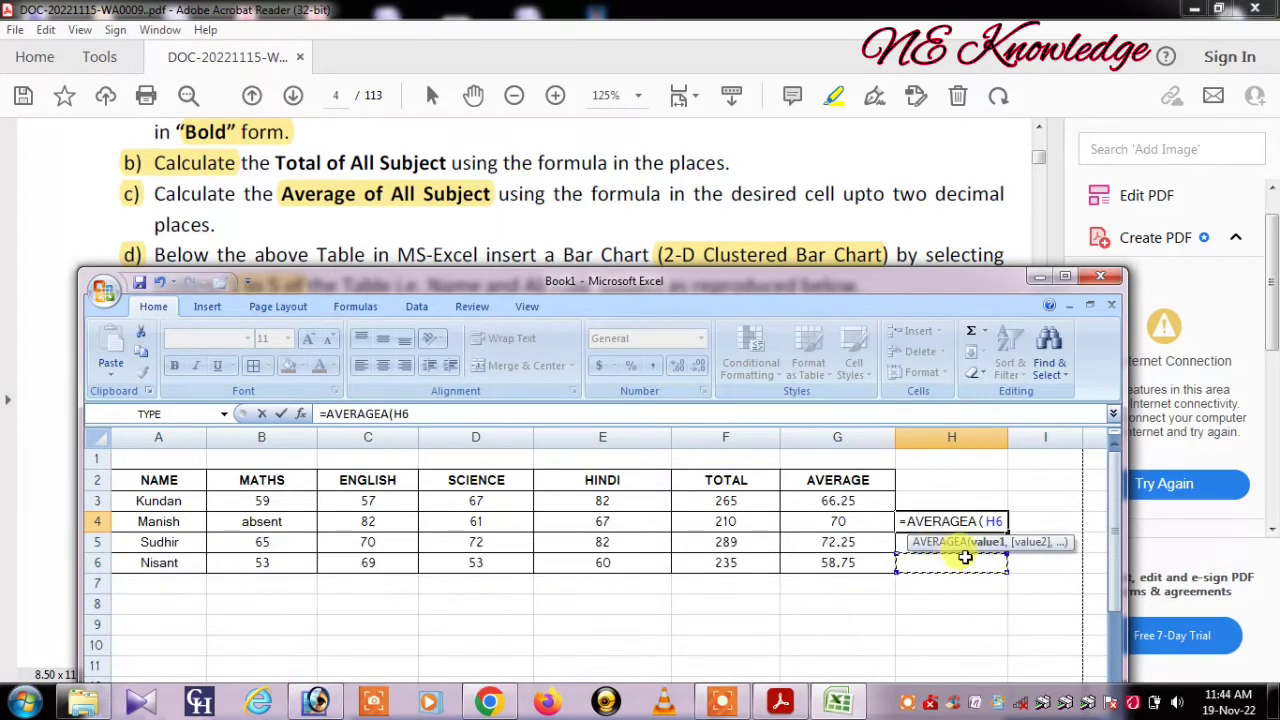
click(965, 521)
click(1015, 521)
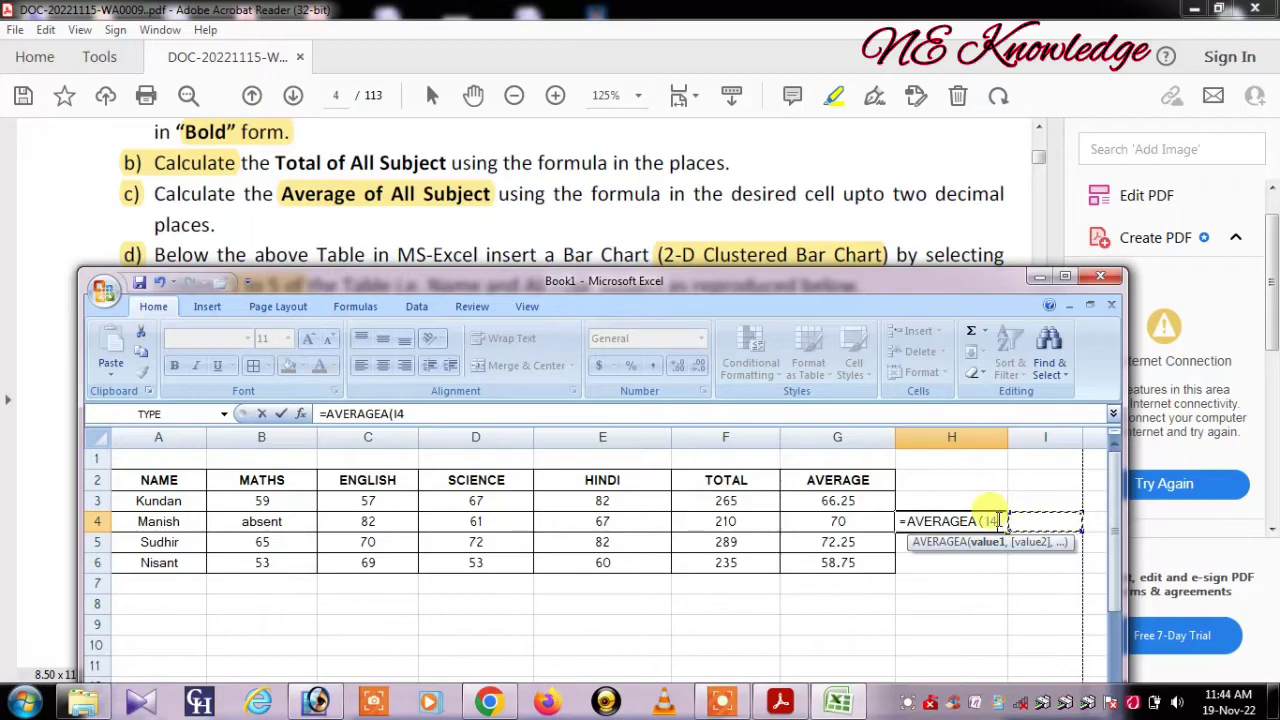
key(BackSpace)
key(BackSpace)
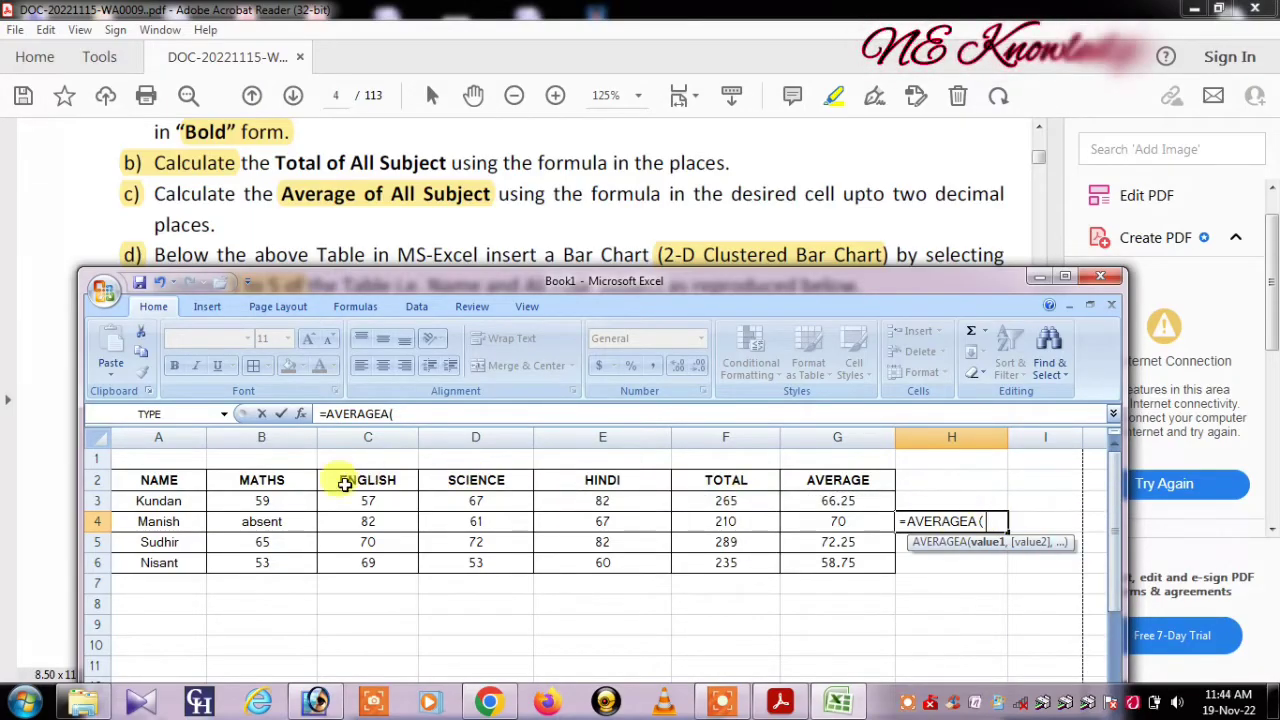
mouse_move(259, 521)
mouse_down()
mouse_move(668, 512)
mouse_move(769, 527)
mouse_up()
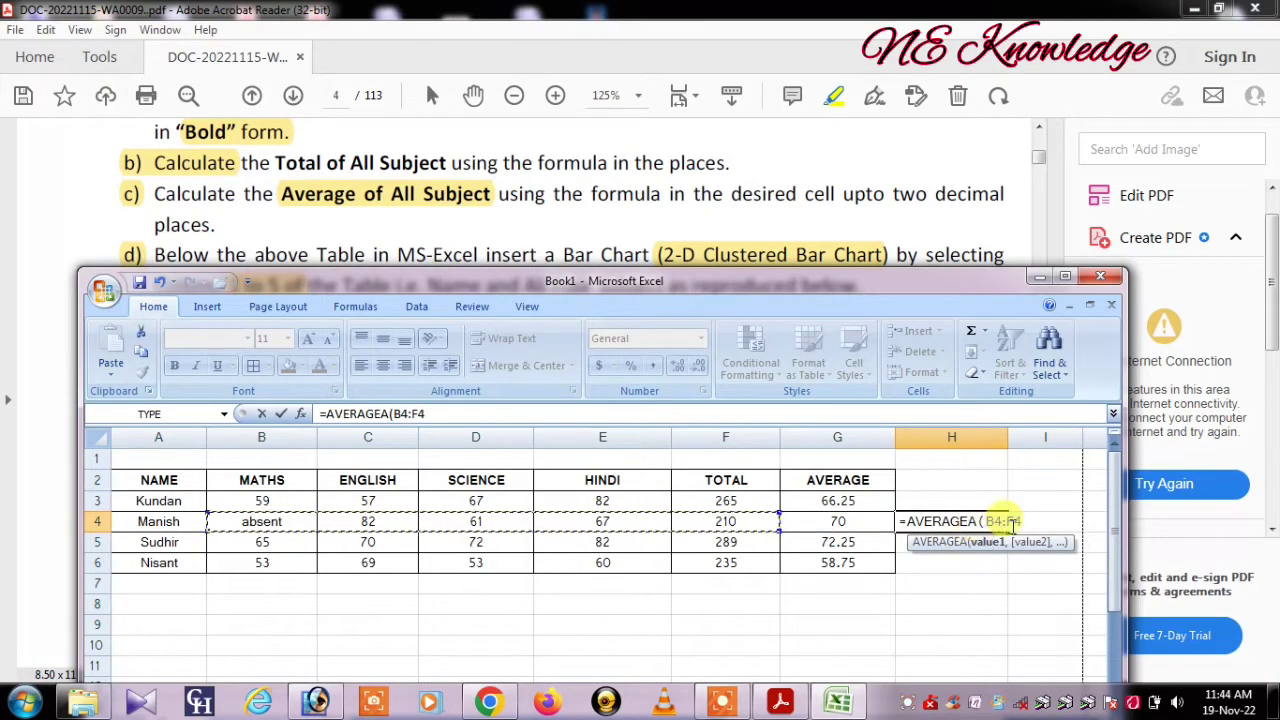
text(75)
key(Return)
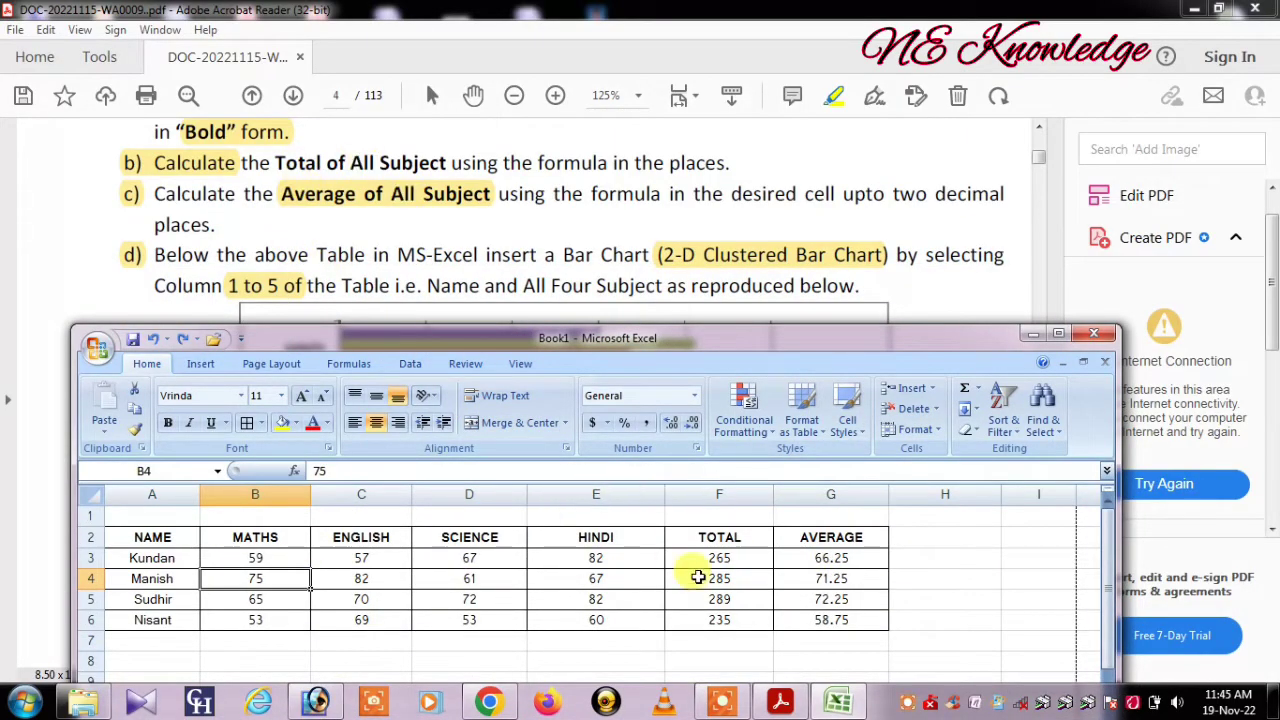
Check Nisant's total in F6 and select part of the marks table starting at NAME
click(728, 618)
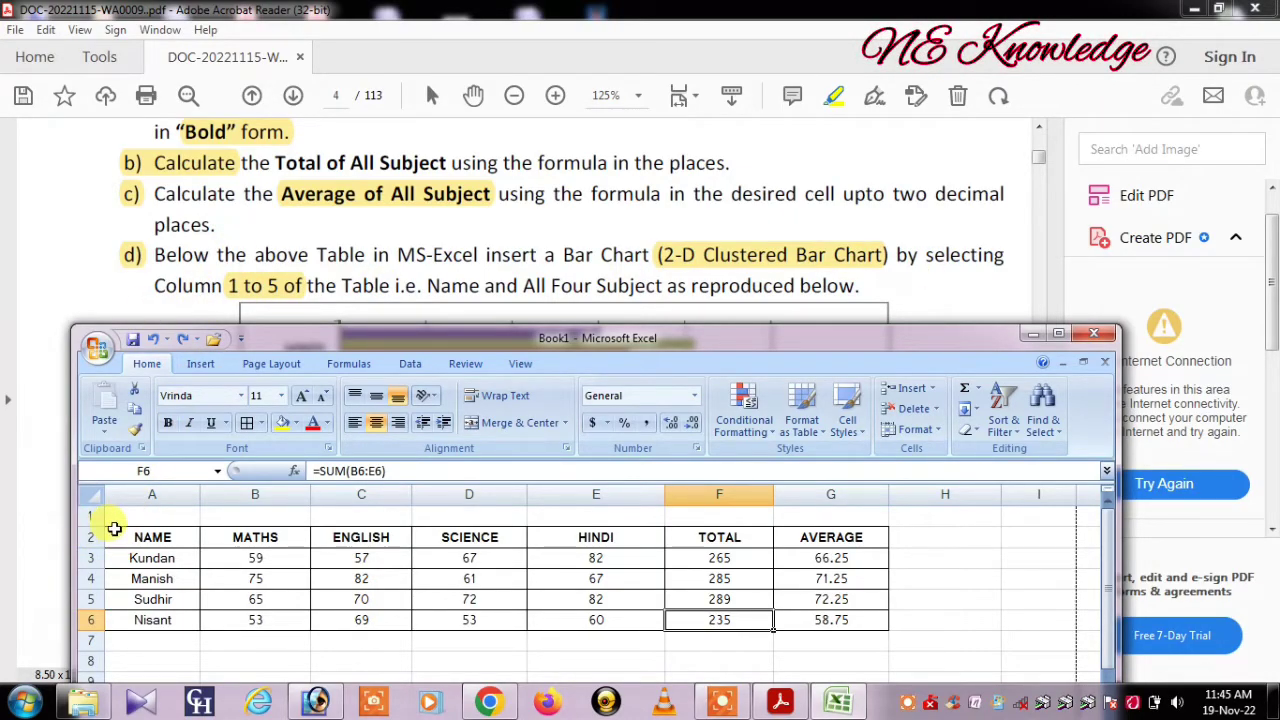
mouse_move(114, 533)
mouse_down()
mouse_move(521, 638)
mouse_move(904, 566)
mouse_up()
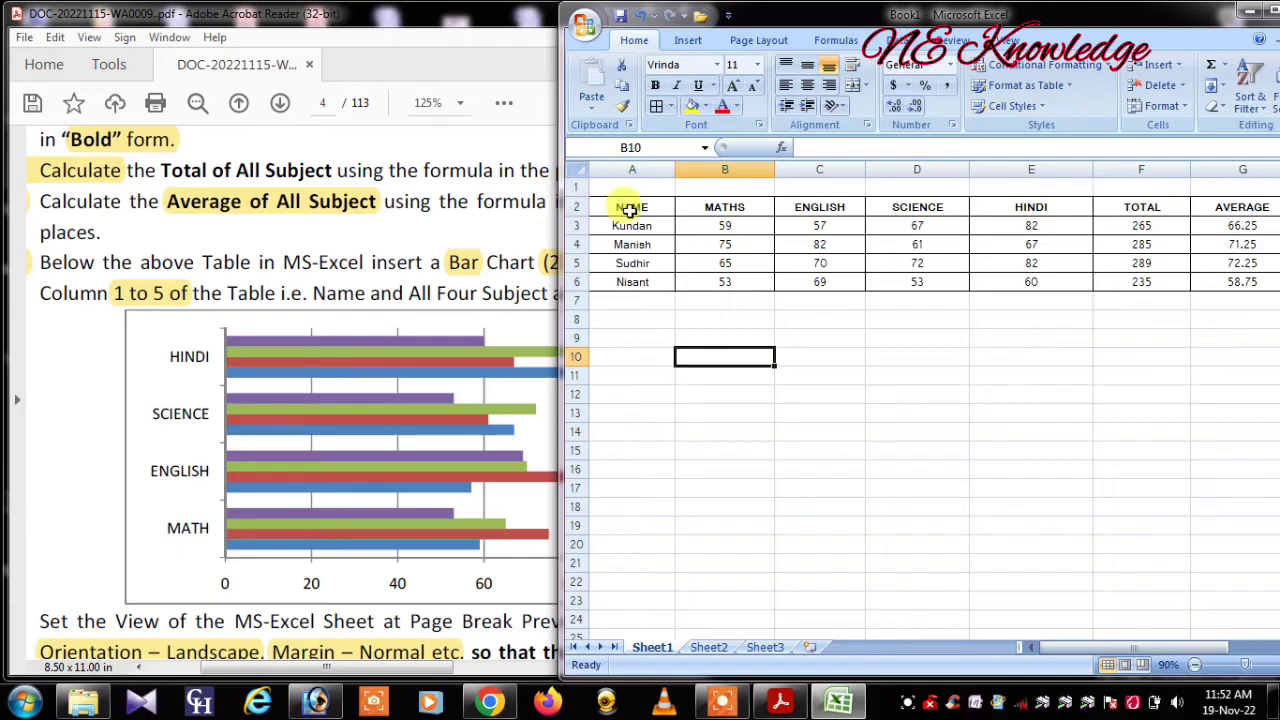
Review the PDF's table and chart instructions, highlighting the Bold and Total of All Subject wording
click(822, 228)
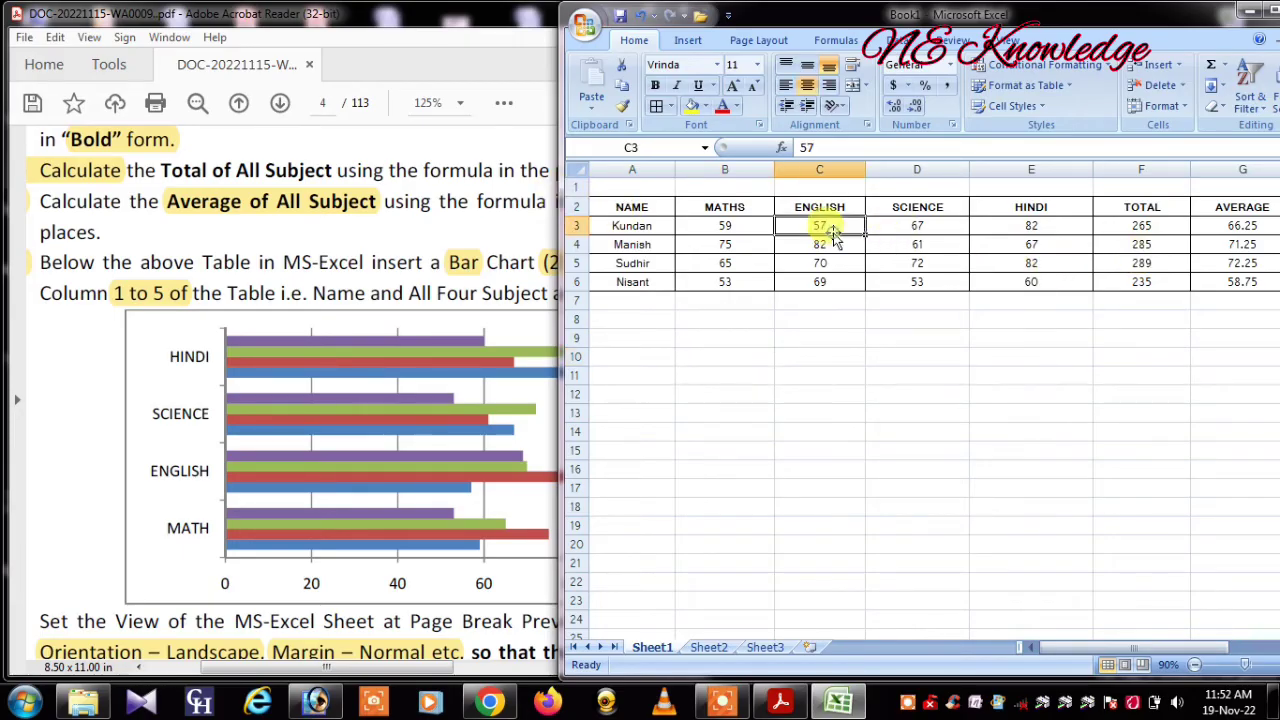
click(893, 322)
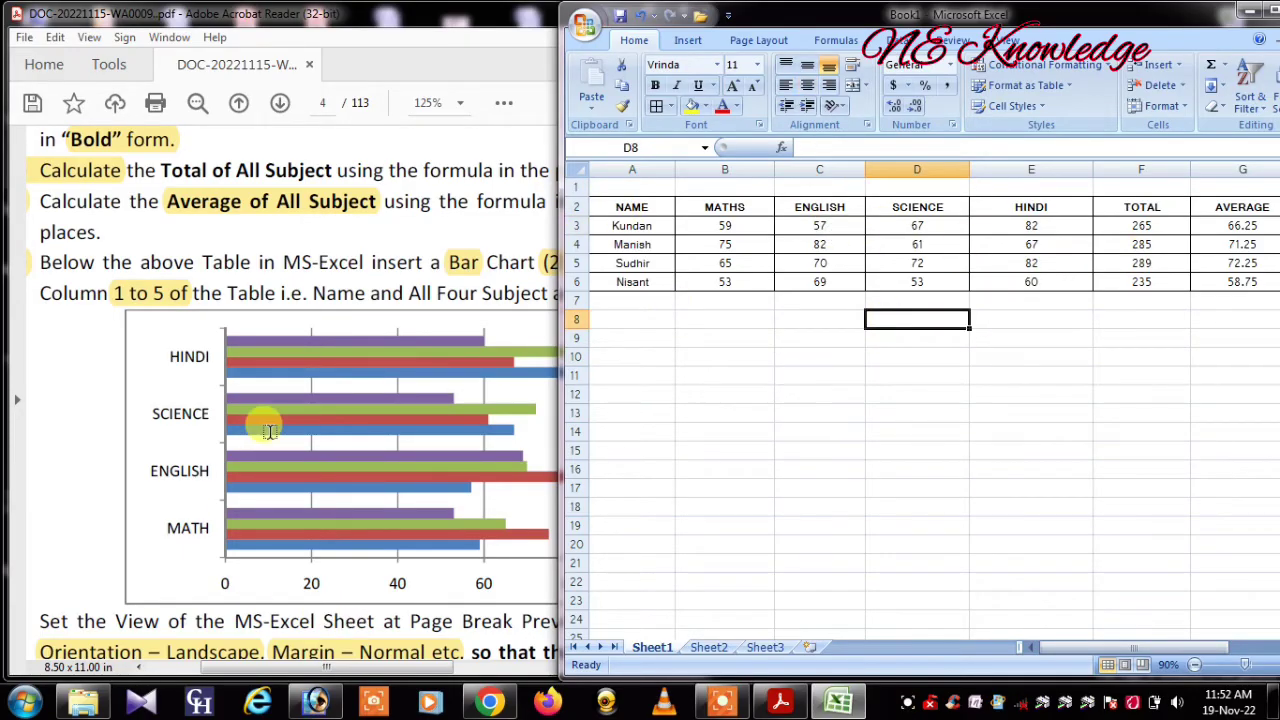
click(263, 423)
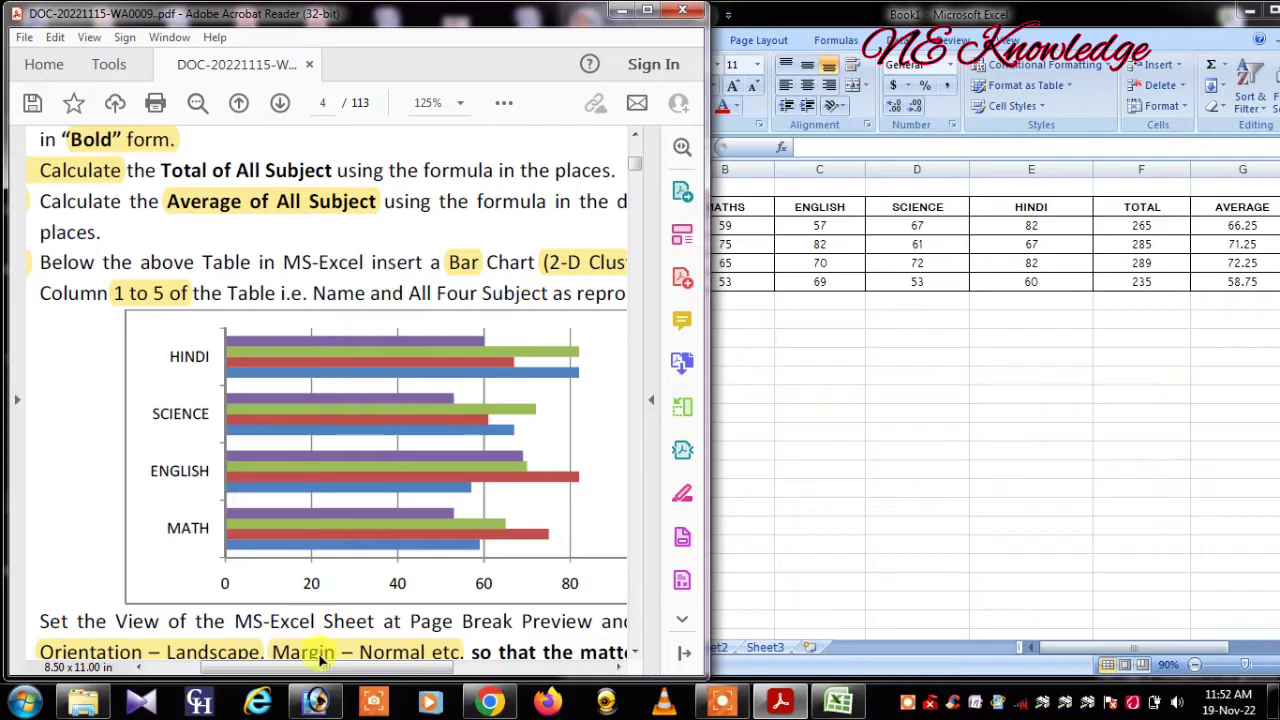
drag(322, 668, 313, 668)
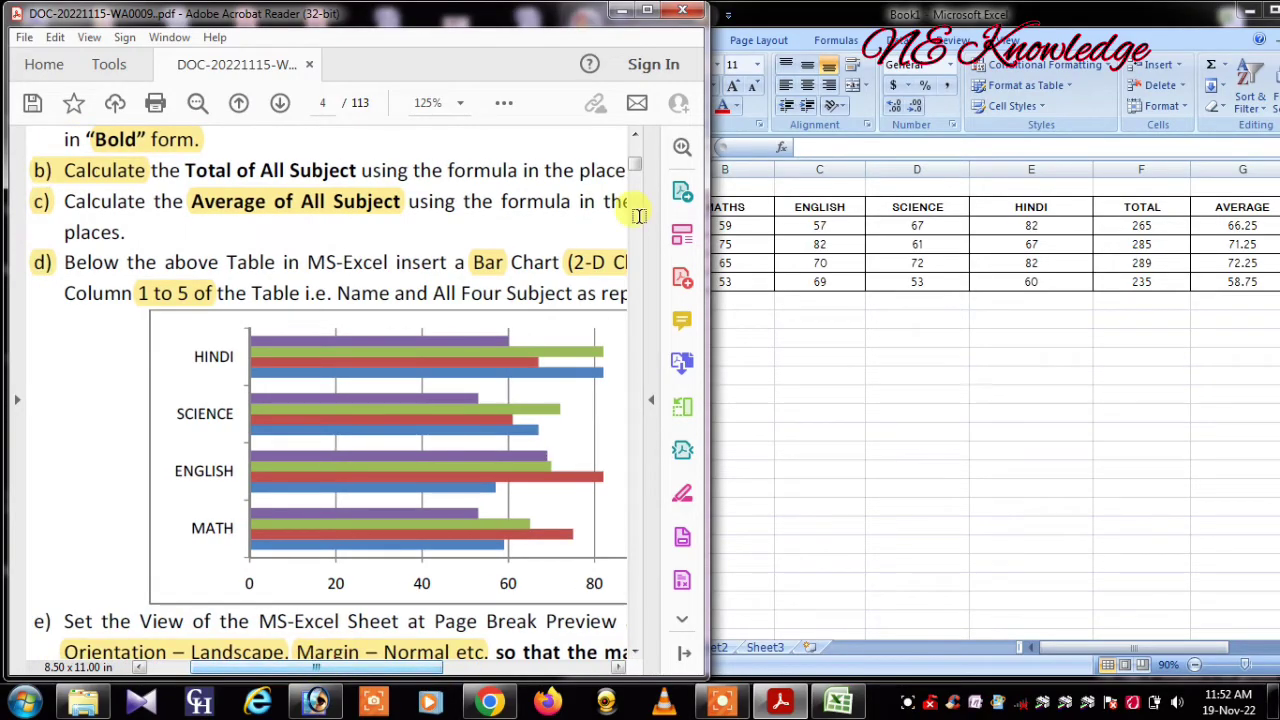
click(636, 135)
click(636, 135)
click(636, 135)
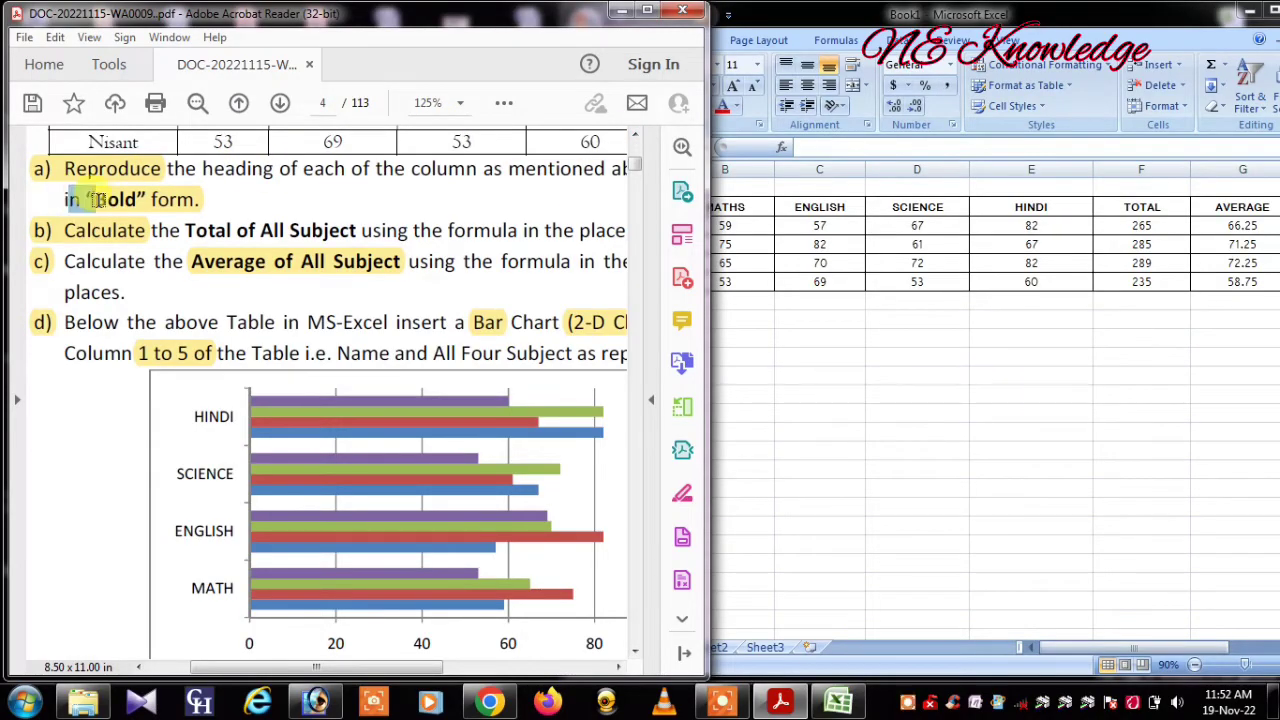
drag(66, 199, 145, 199)
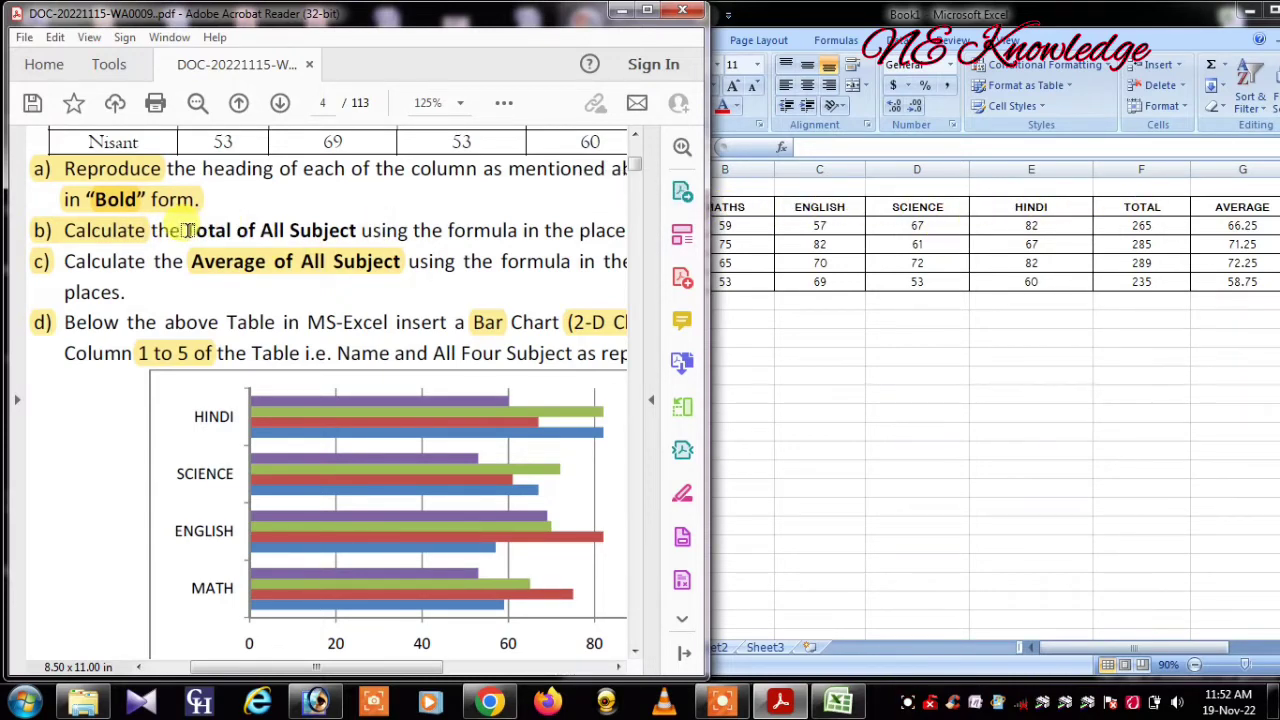
drag(186, 230, 356, 230)
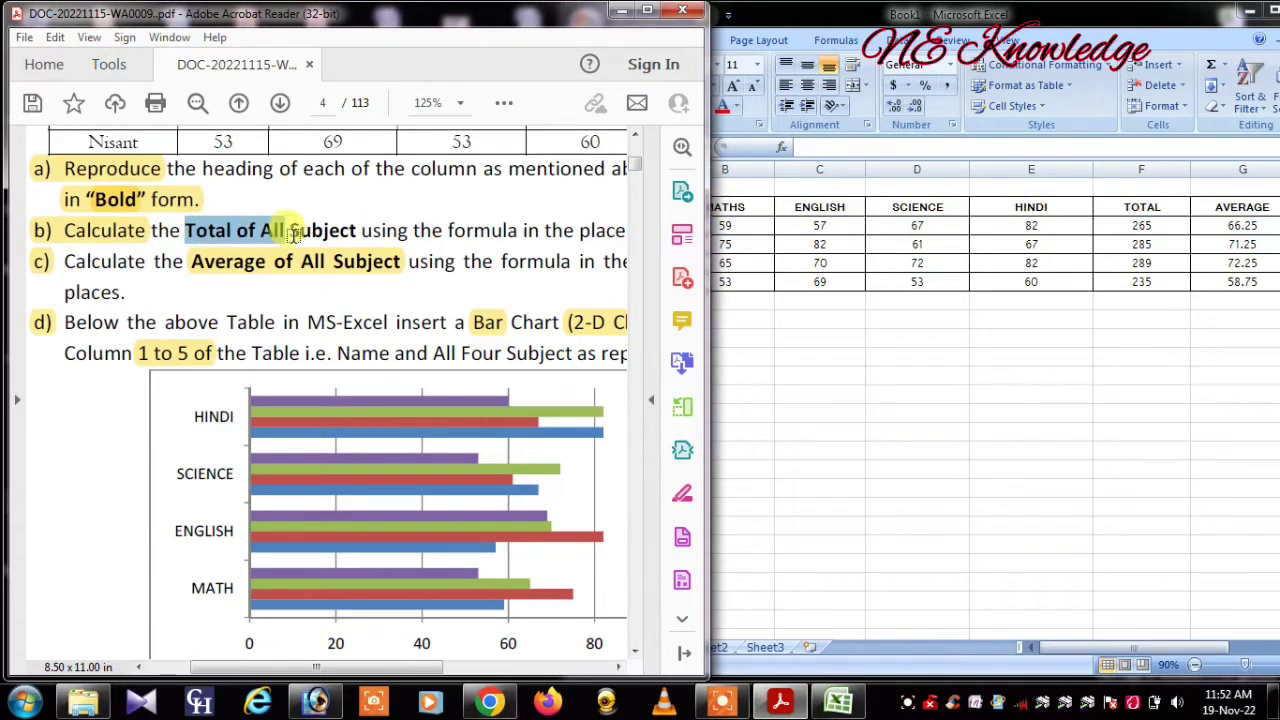
Select the student names and four subject marks, A2:E6, as the chart data
click(1124, 207)
drag(1126, 207, 1150, 286)
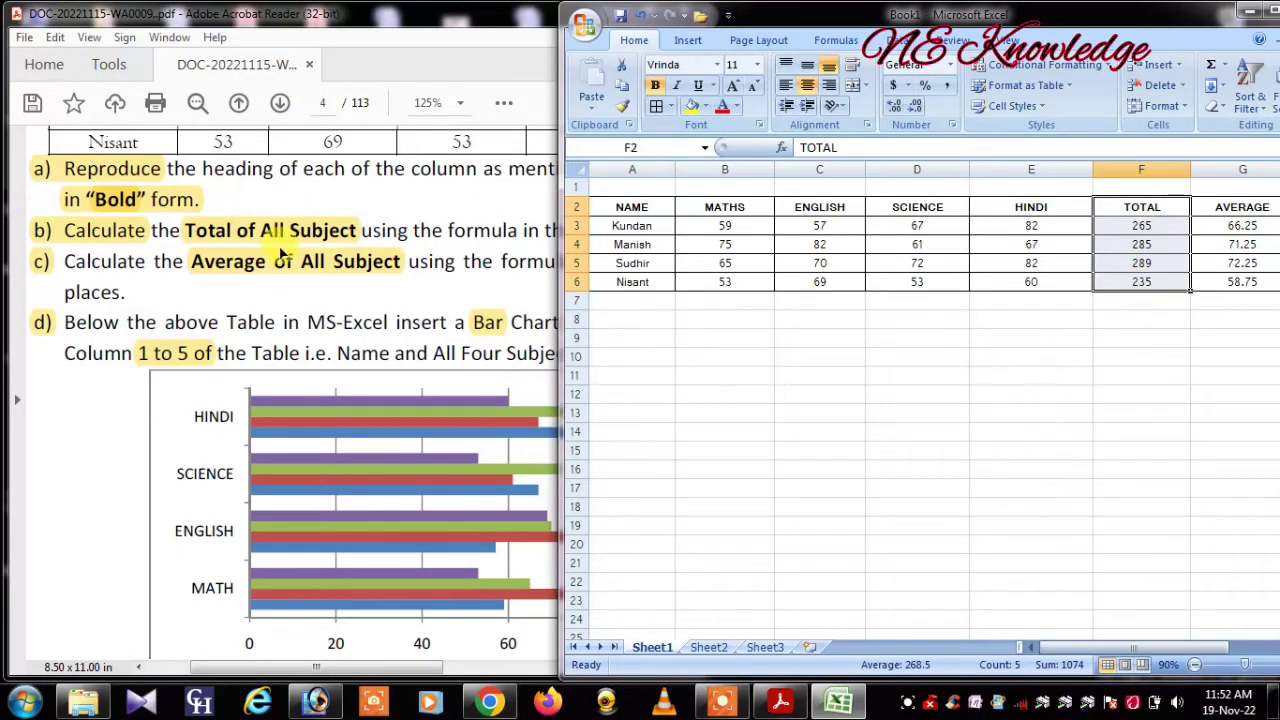
click(250, 257)
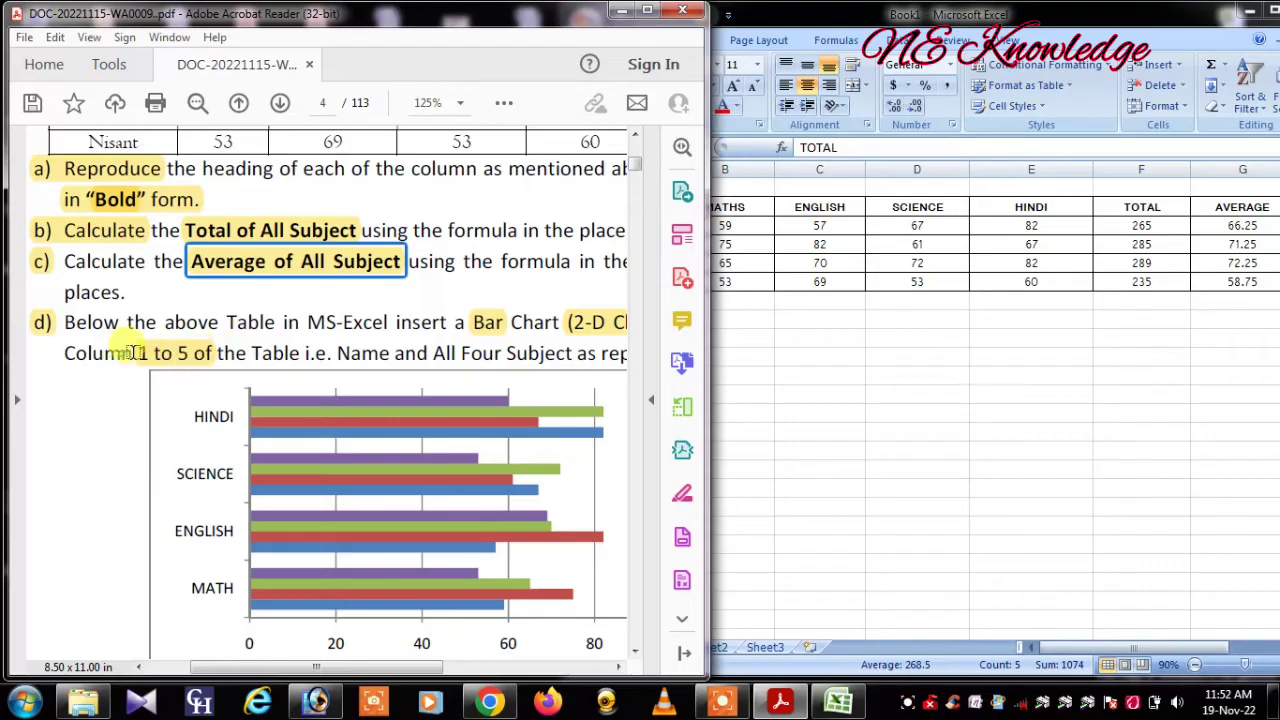
drag(130, 352, 202, 357)
click(800, 295)
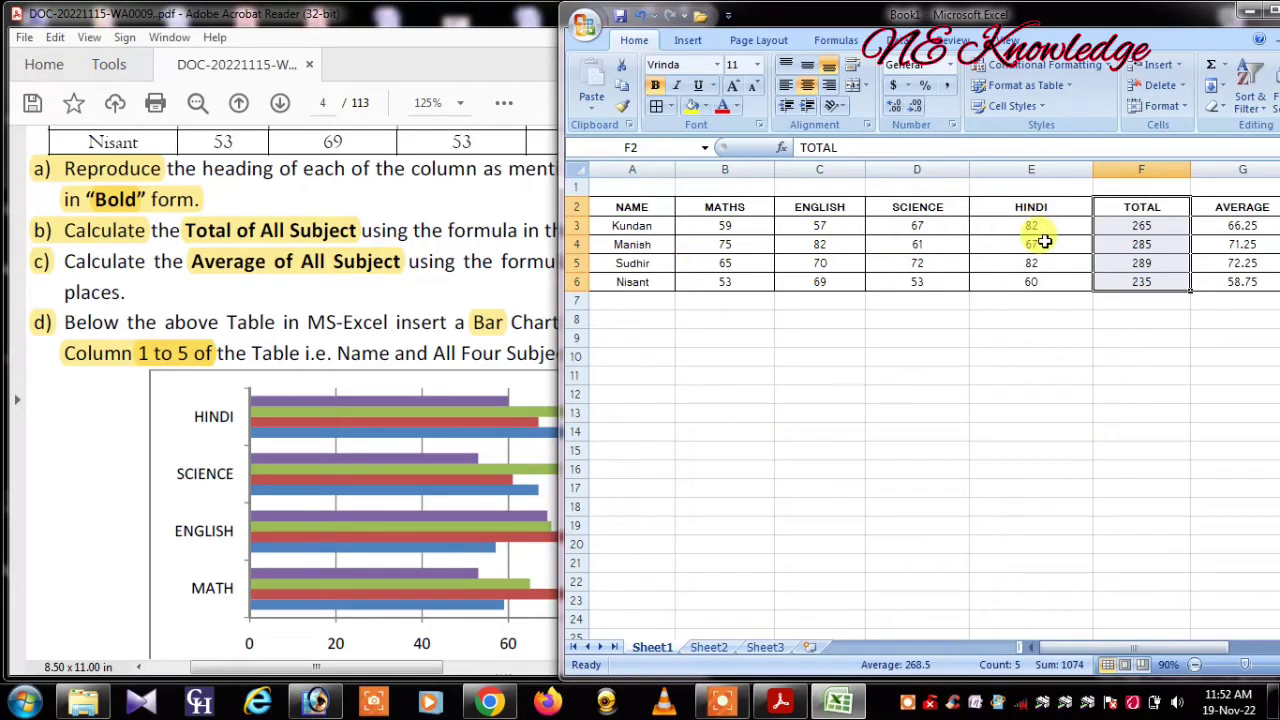
click(812, 315)
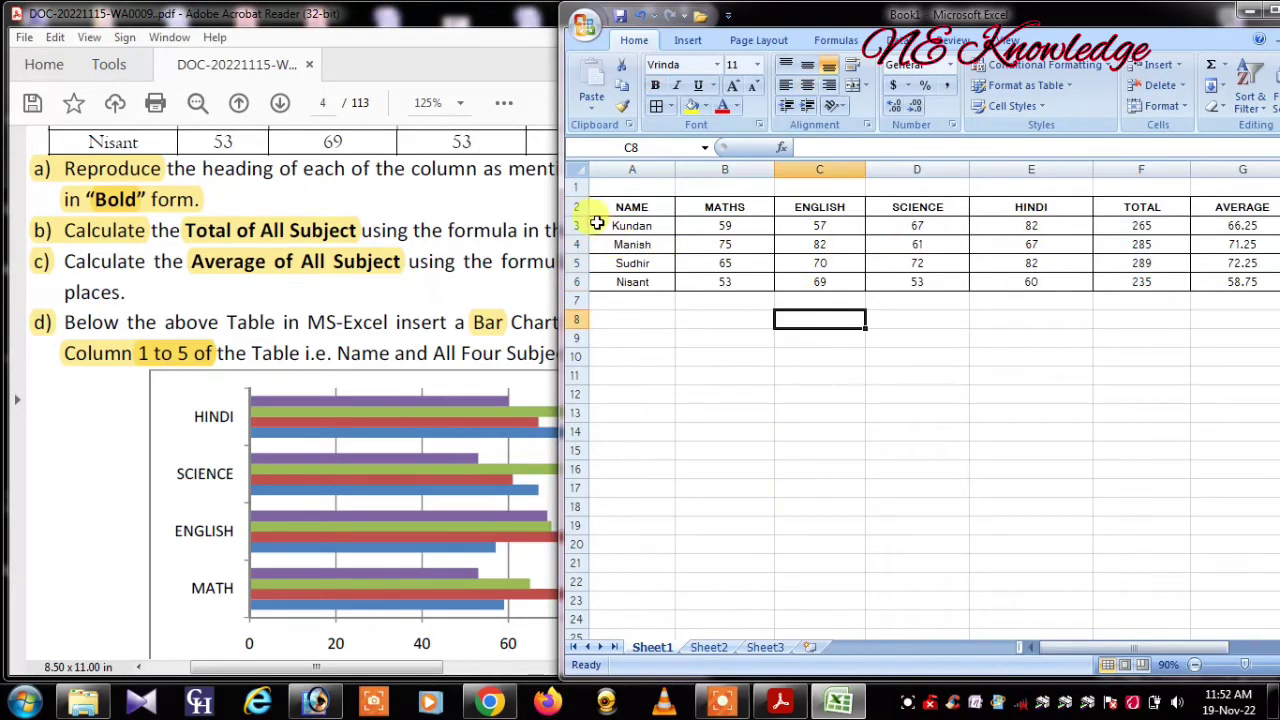
mouse_move(595, 206)
mouse_down()
mouse_move(944, 281)
mouse_move(1015, 274)
mouse_up()
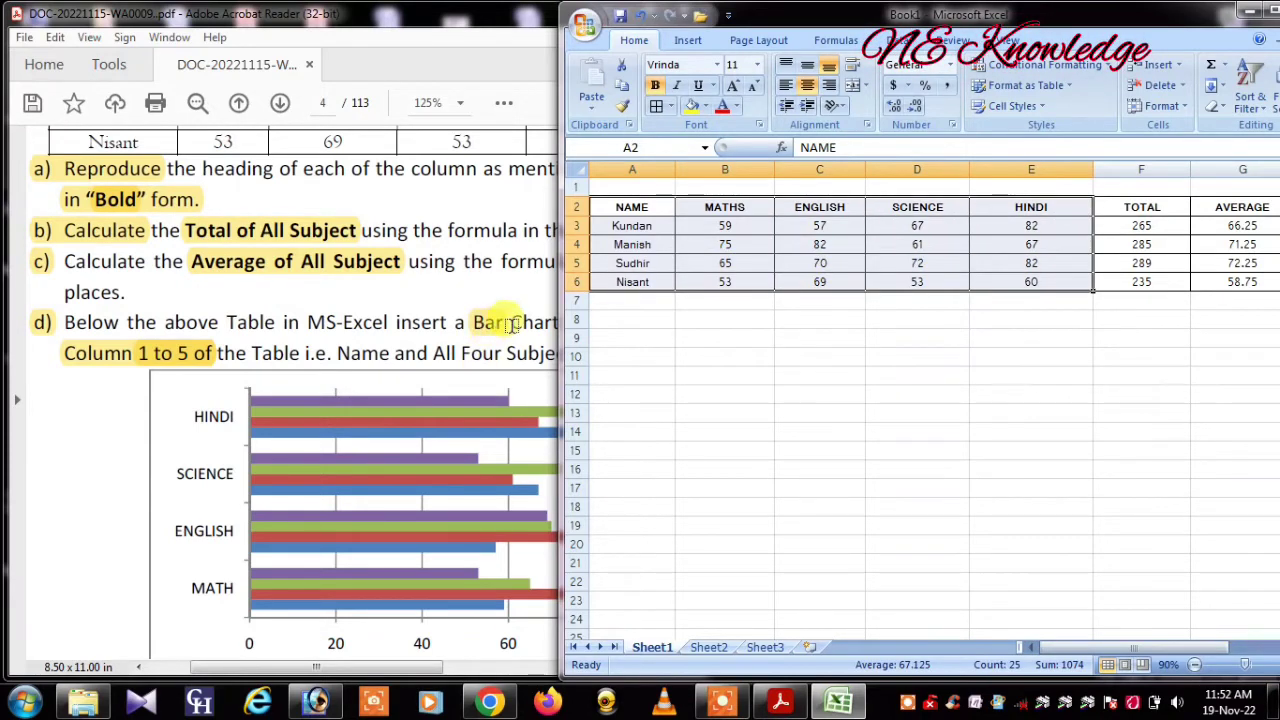
Insert a 2-D Clustered Bar chart of the selected marks
click(688, 42)
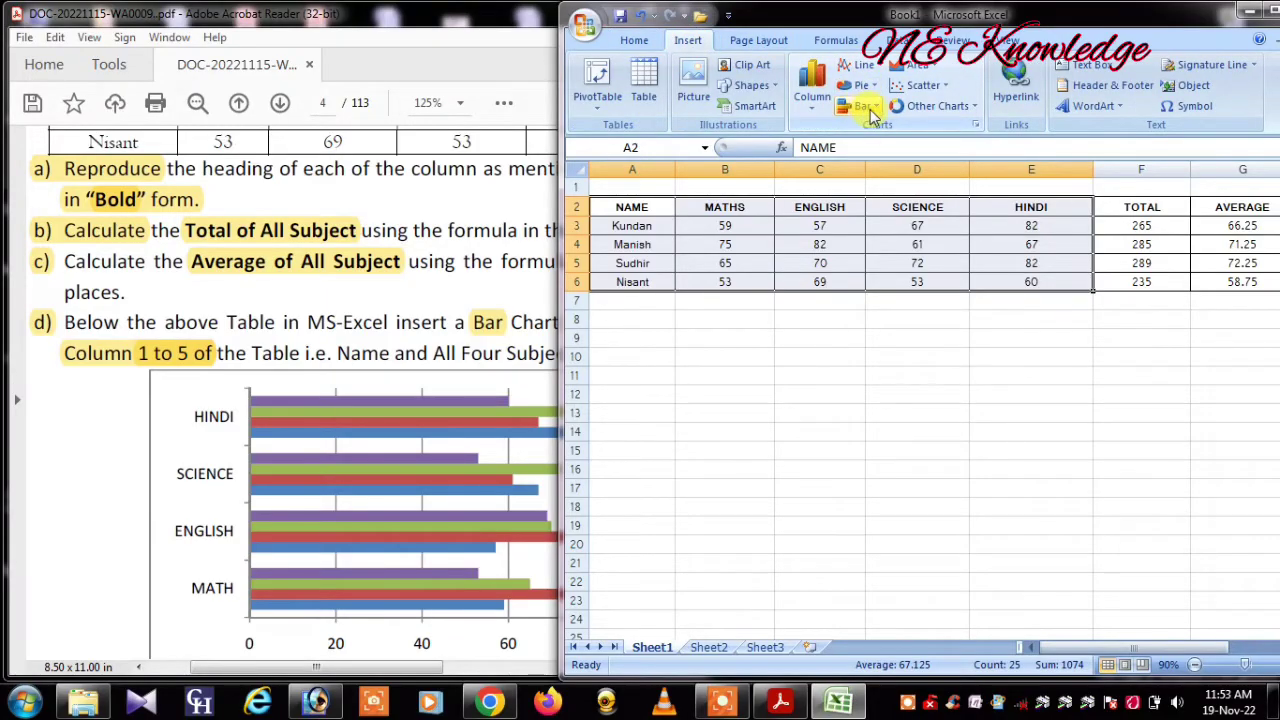
click(866, 107)
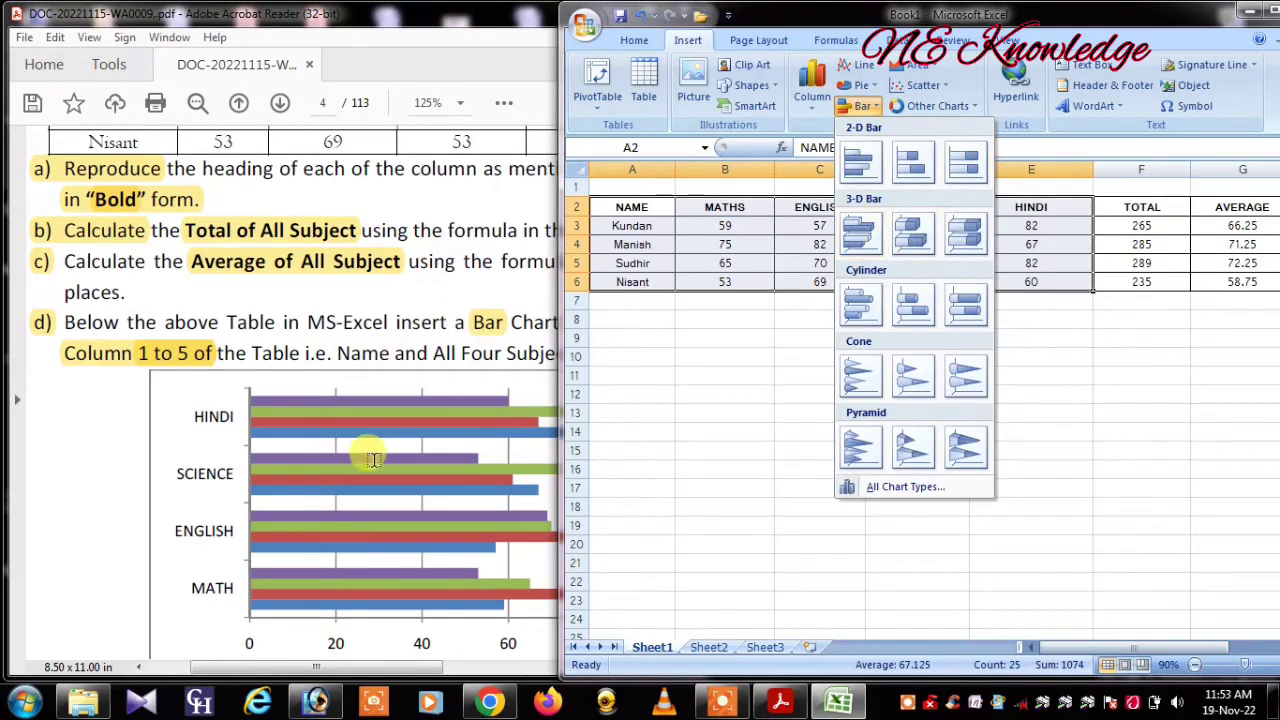
click(862, 162)
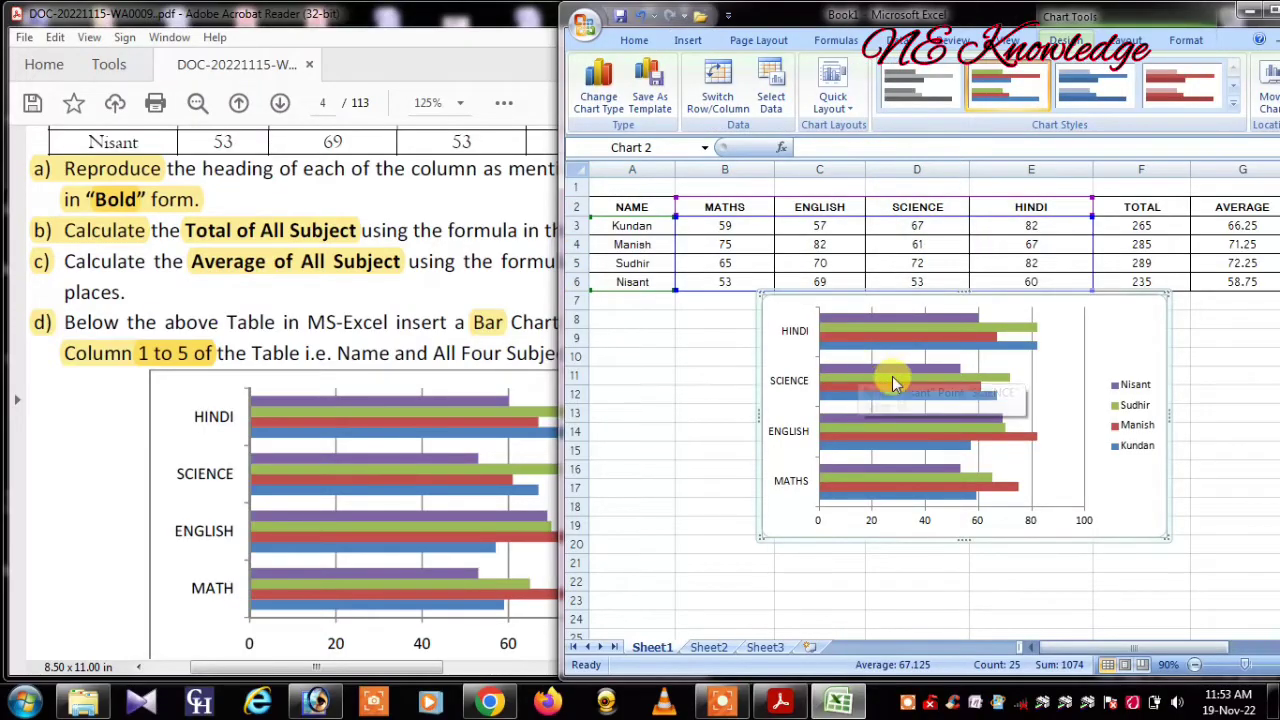
Move the chart below the marks table and enlarge it
drag(768, 310, 683, 365)
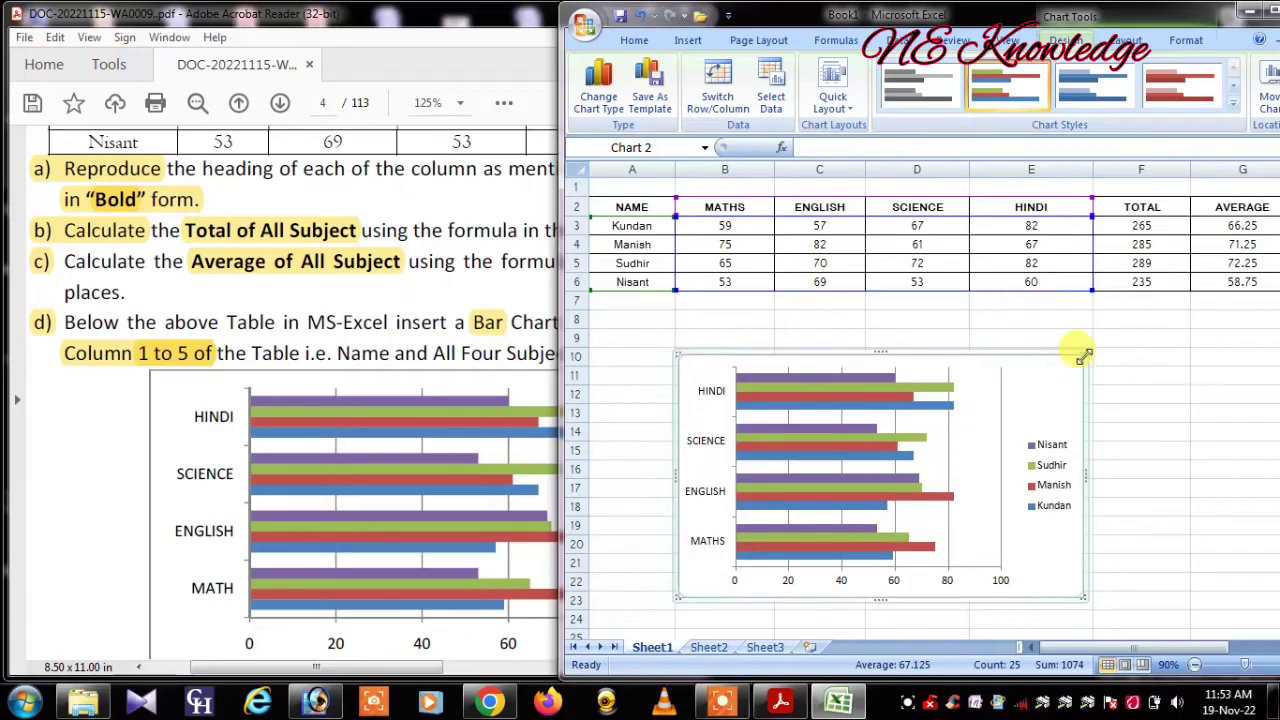
drag(1083, 352, 1224, 316)
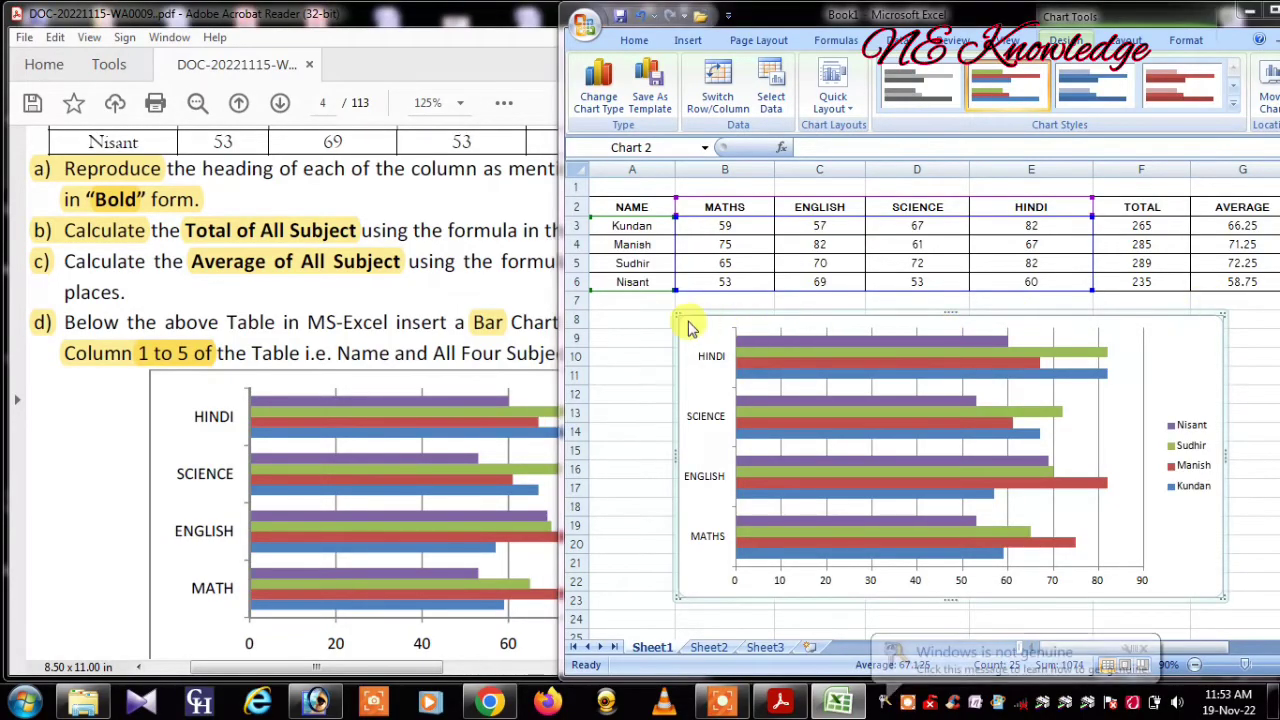
click(1143, 649)
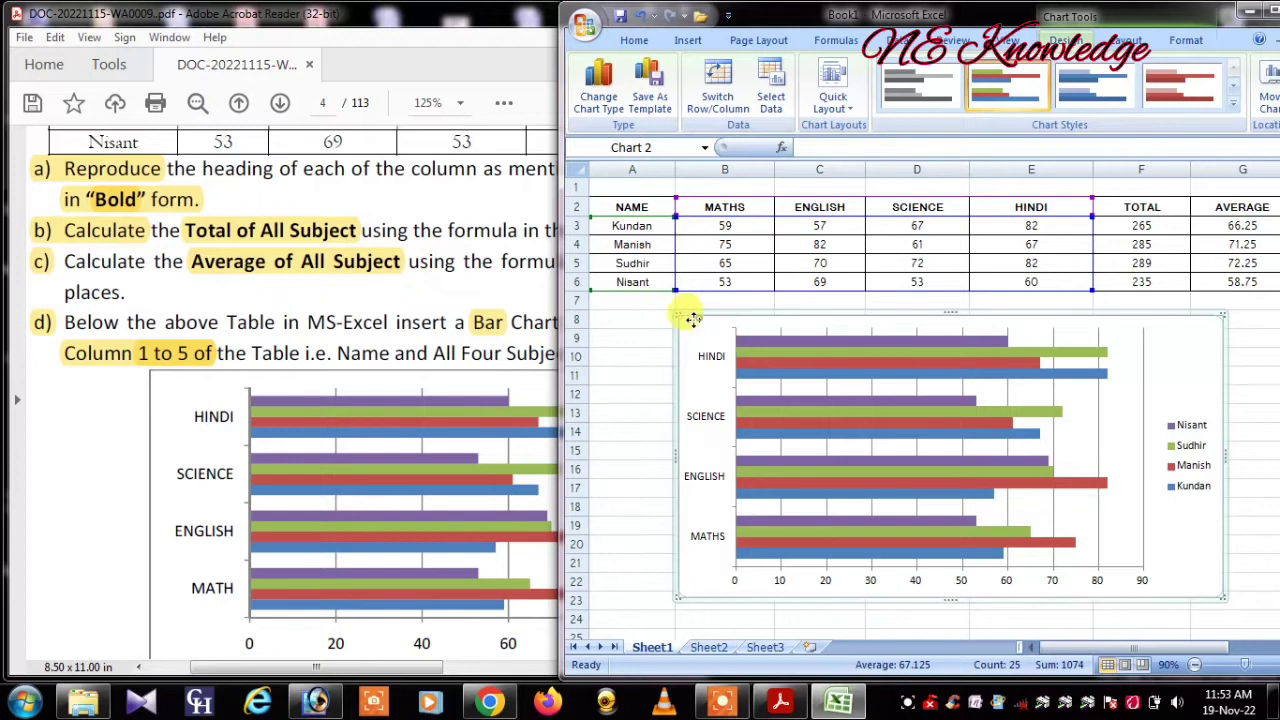
drag(692, 318, 652, 322)
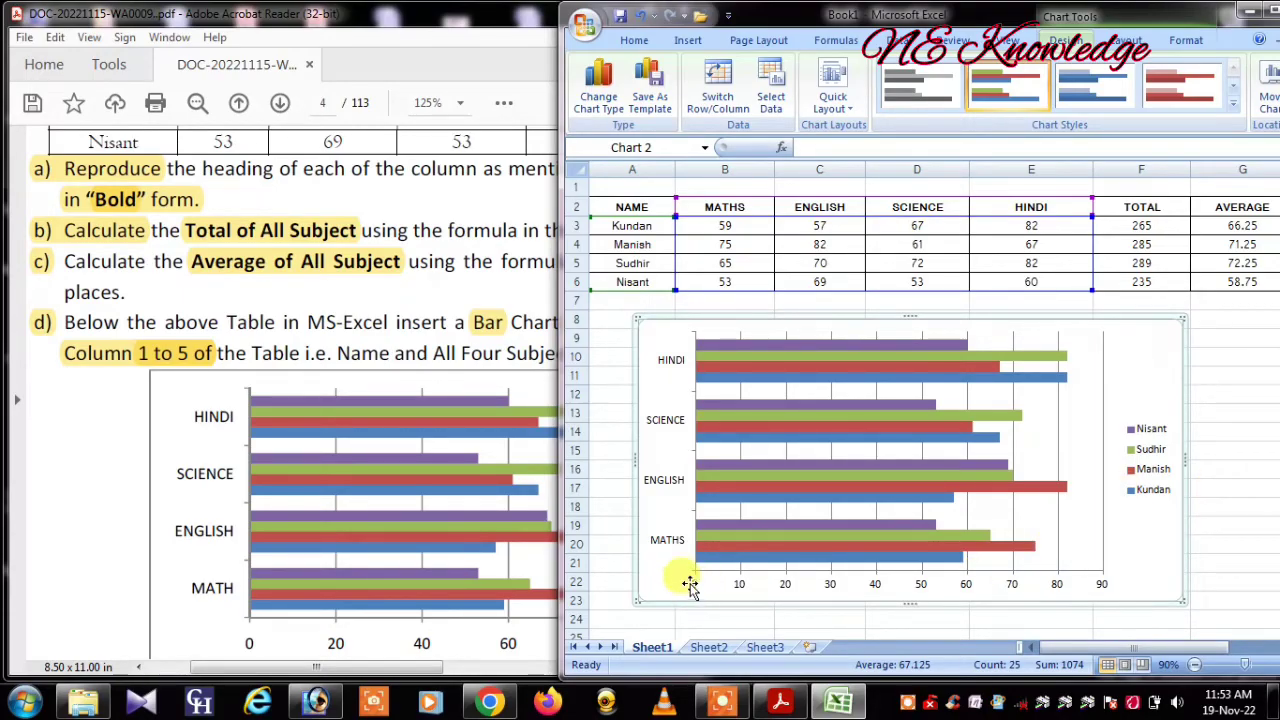
drag(688, 581, 686, 580)
Pan the PDF to inspect the sample chart and its 0 to 100 value axis
click(470, 500)
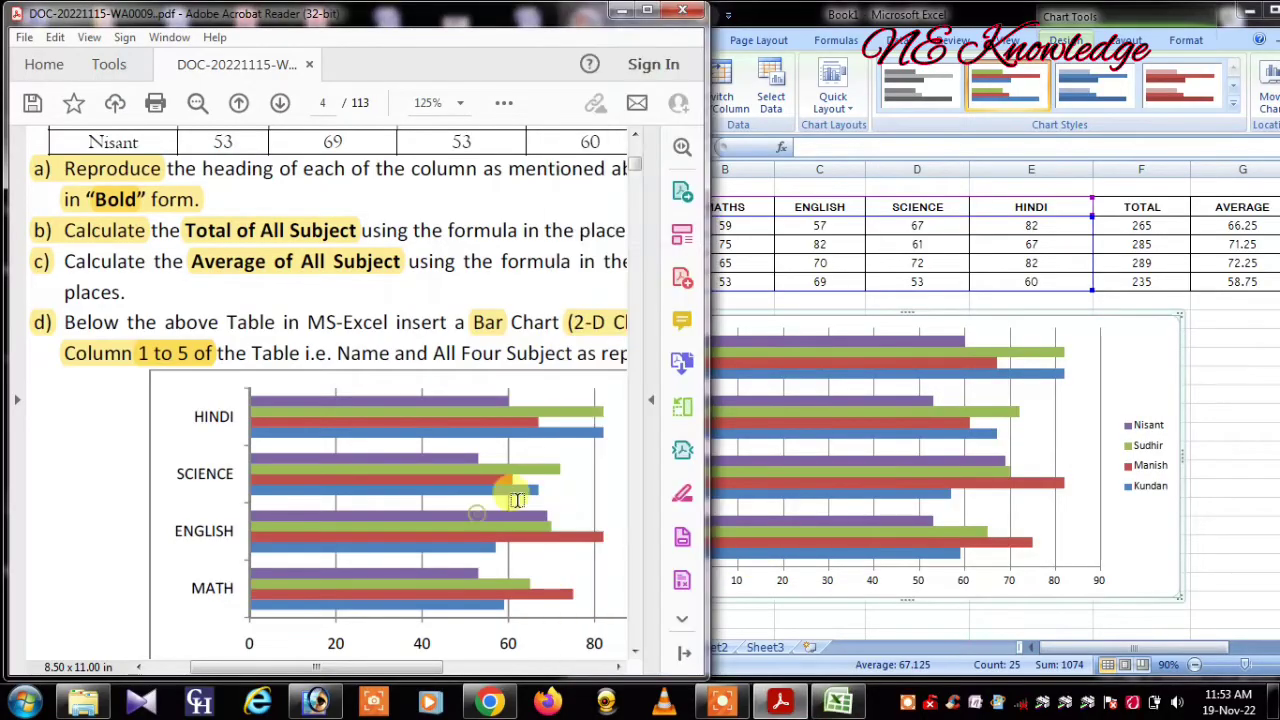
drag(417, 676, 503, 664)
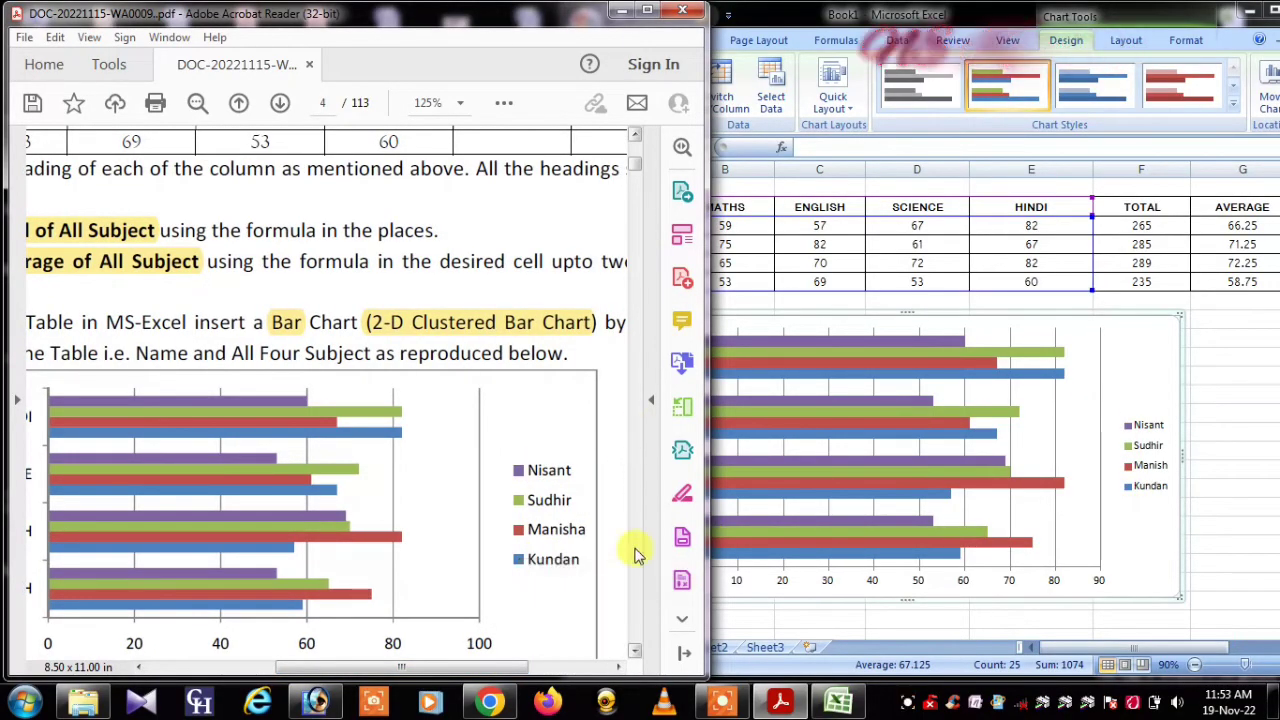
click(634, 652)
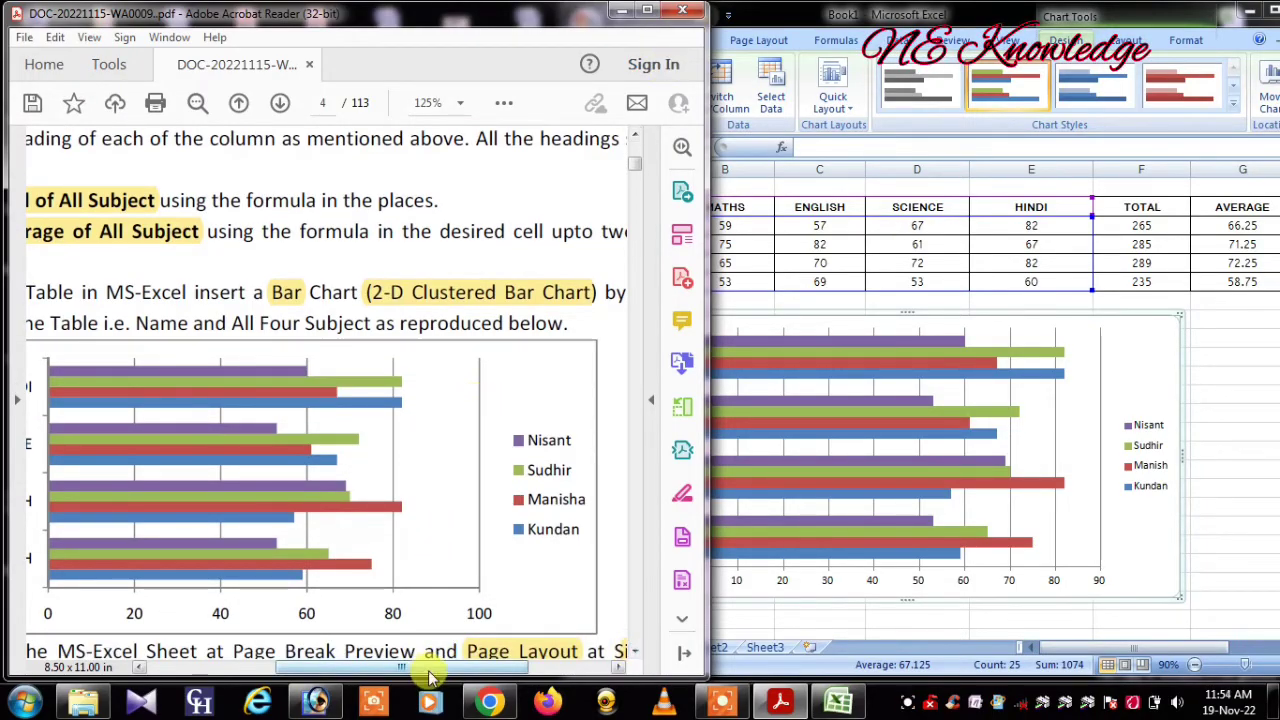
drag(429, 667, 373, 678)
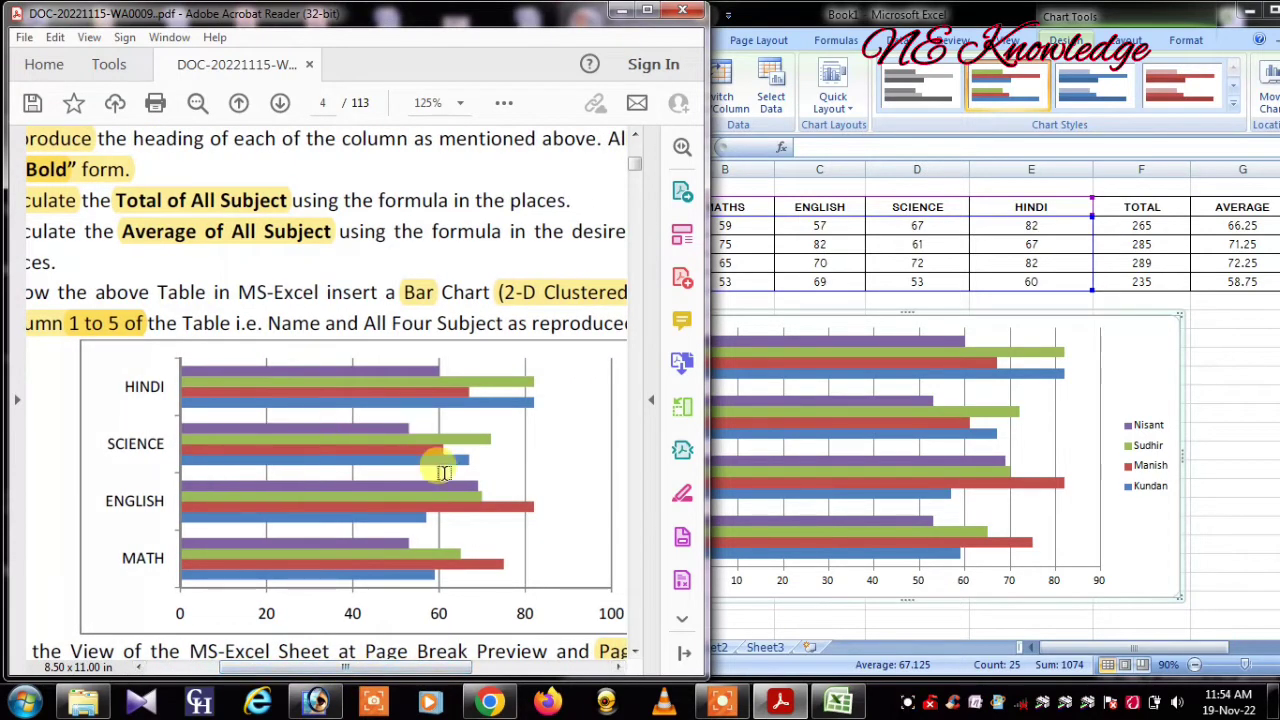
Open the Format Axis settings for the chart's horizontal value axis
drag(871, 580, 864, 553)
right_click(720, 549)
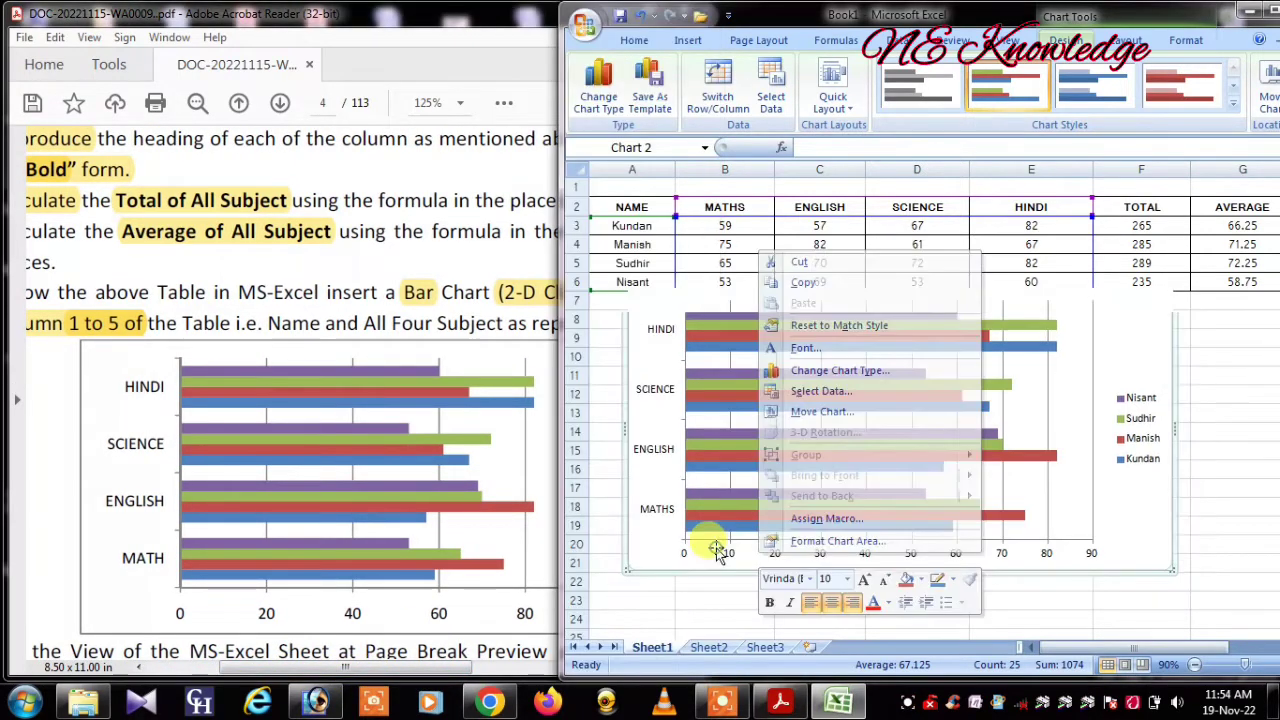
click(691, 551)
click(726, 556)
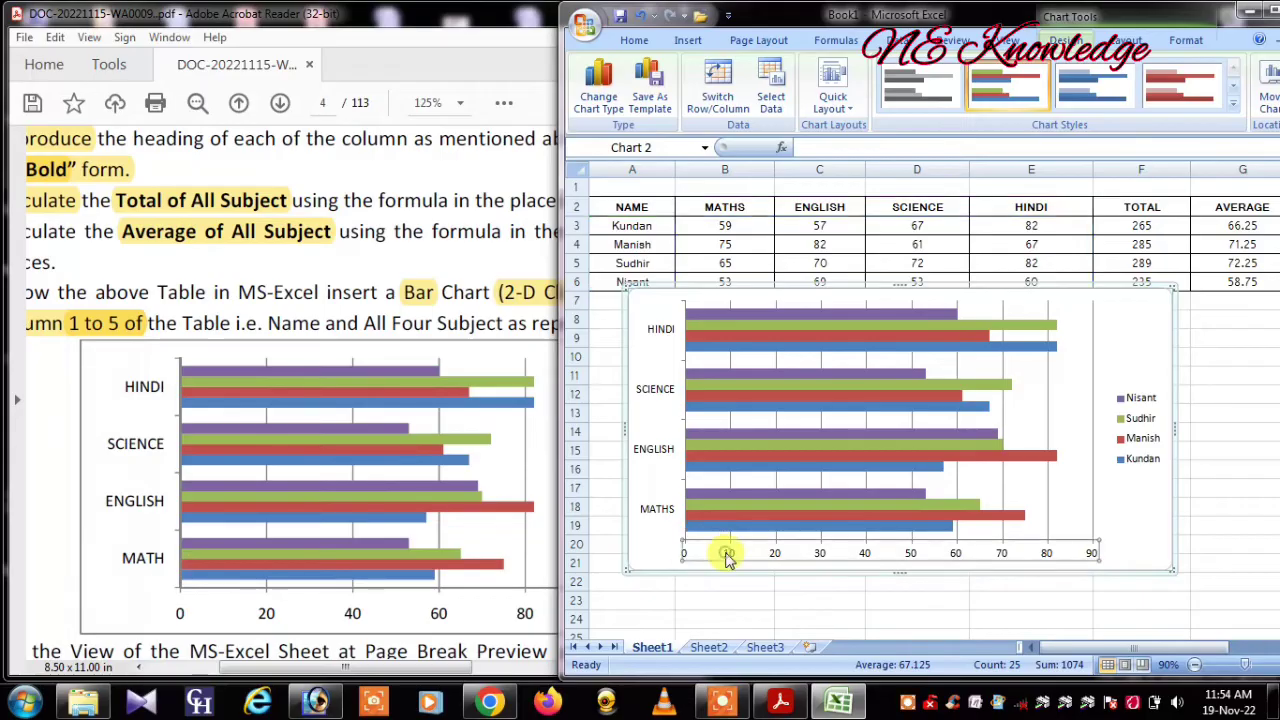
right_click(727, 556)
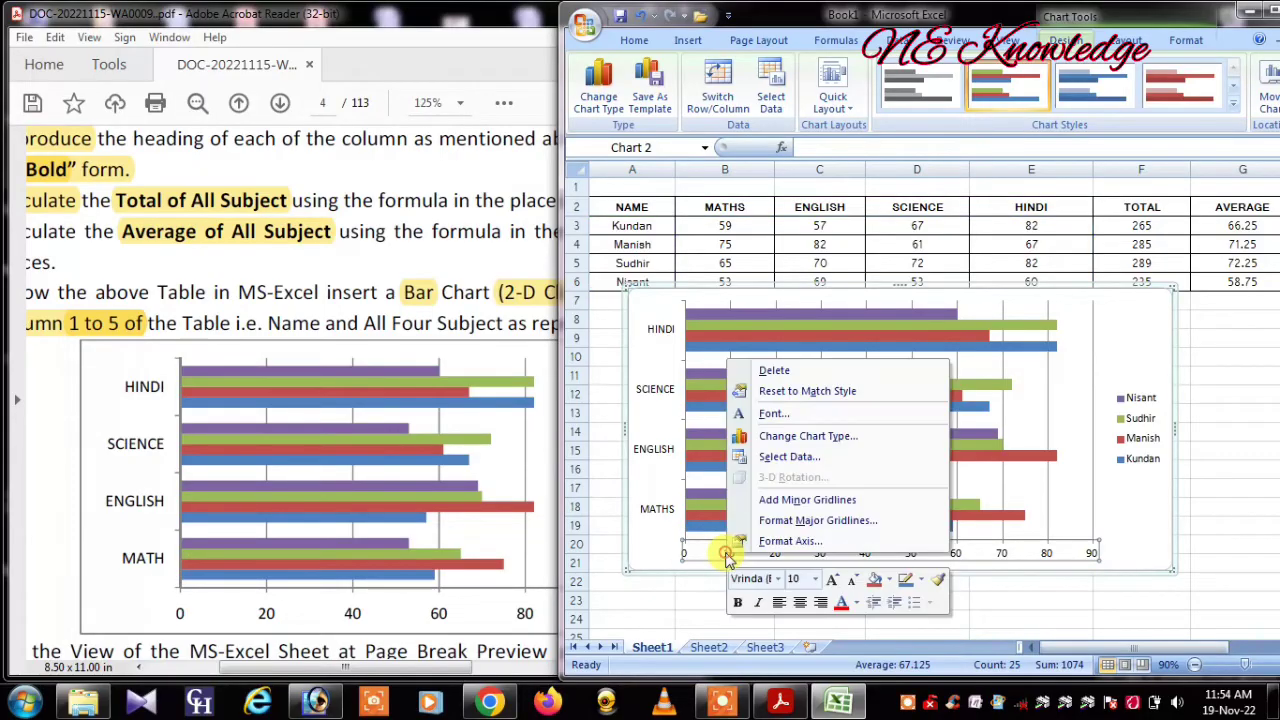
click(796, 545)
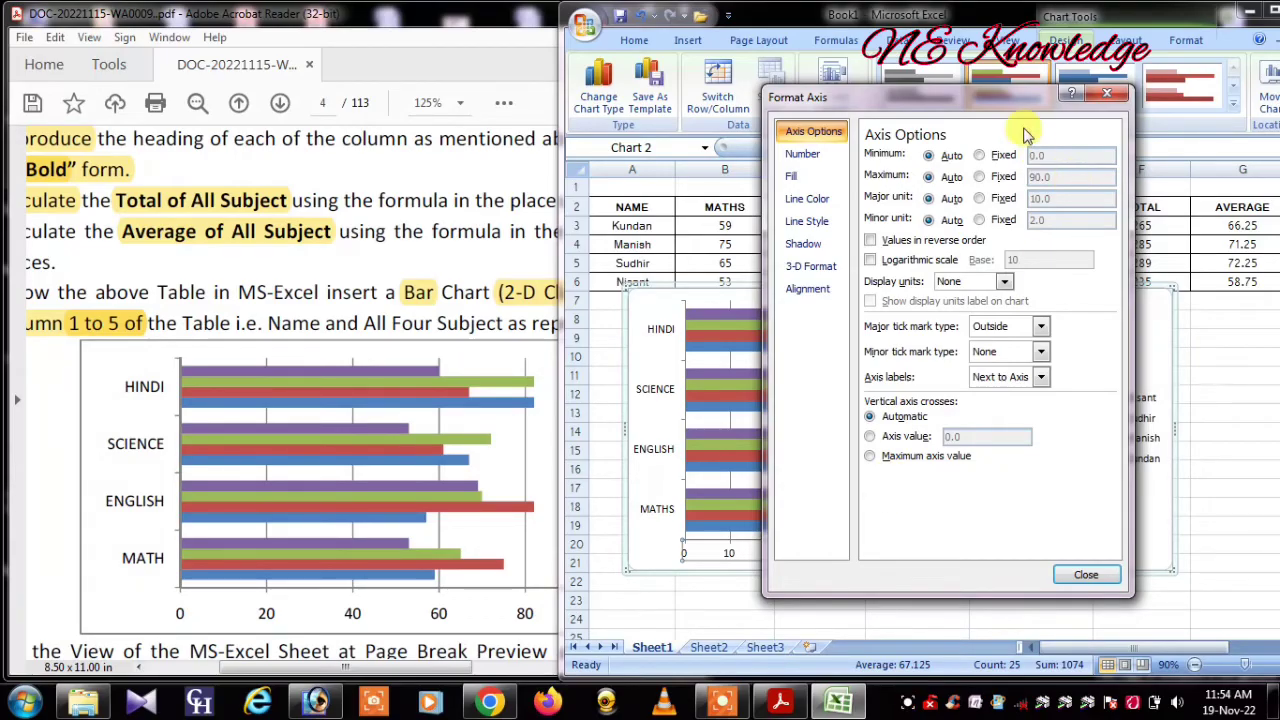
mouse_move(1010, 99)
mouse_down()
mouse_move(897, 72)
mouse_move(995, 103)
mouse_move(937, 103)
mouse_up()
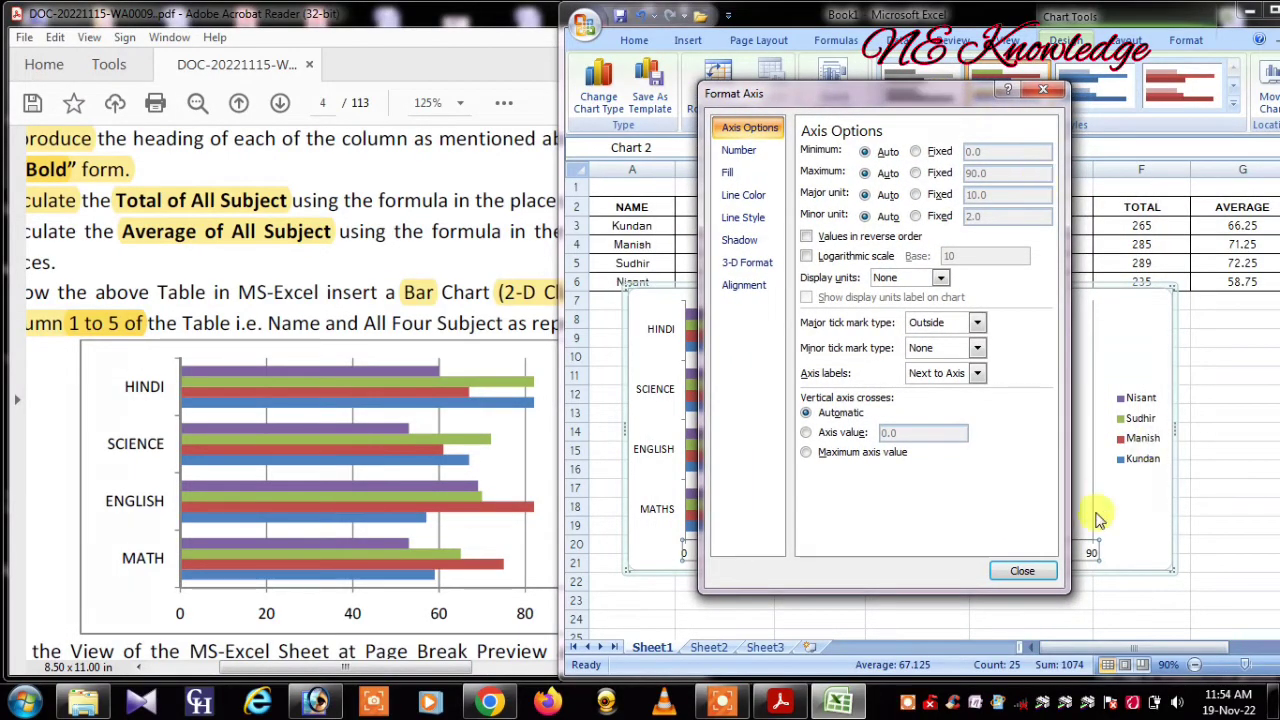
Fix the value axis minimum at 0 and maximum at 100, then apply
click(430, 492)
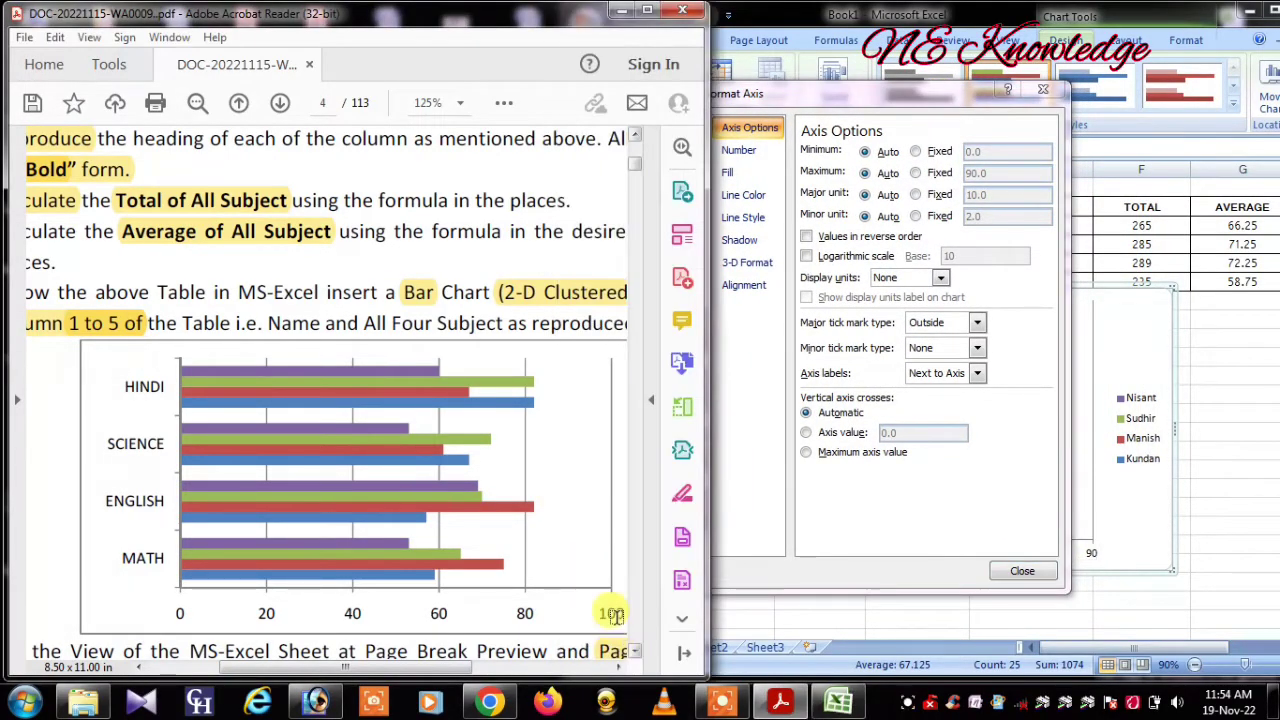
click(929, 95)
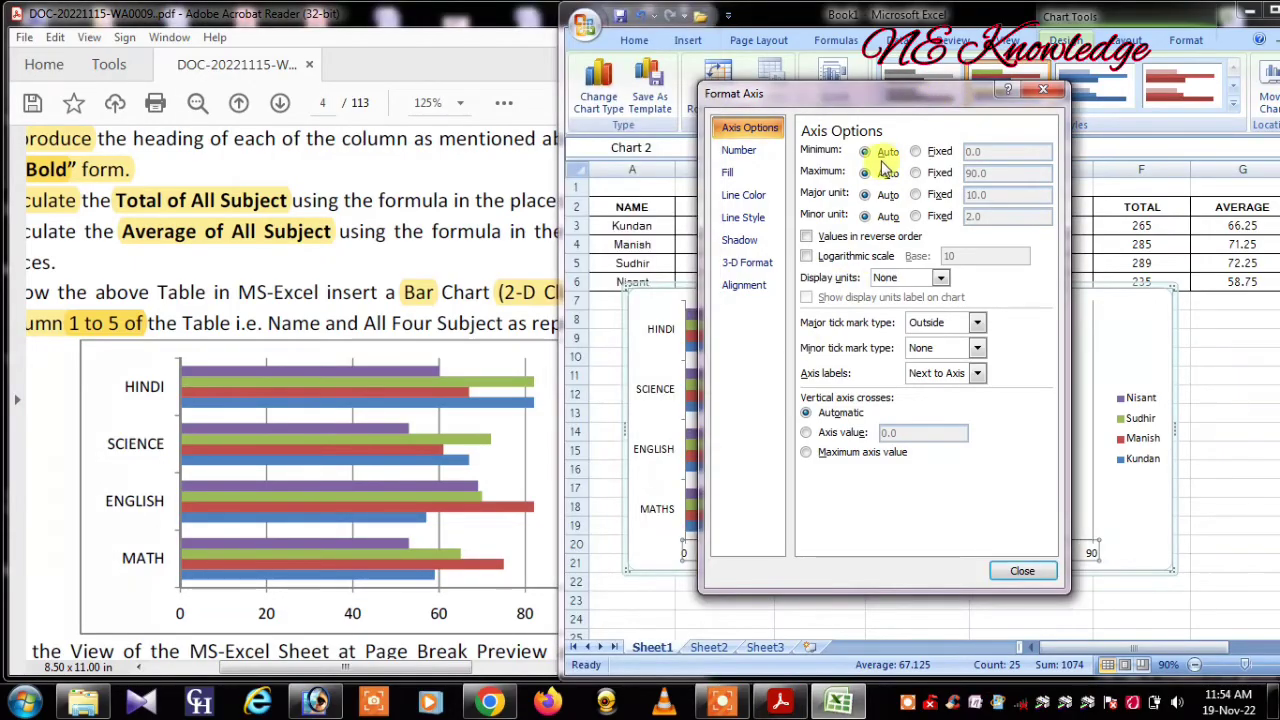
click(915, 151)
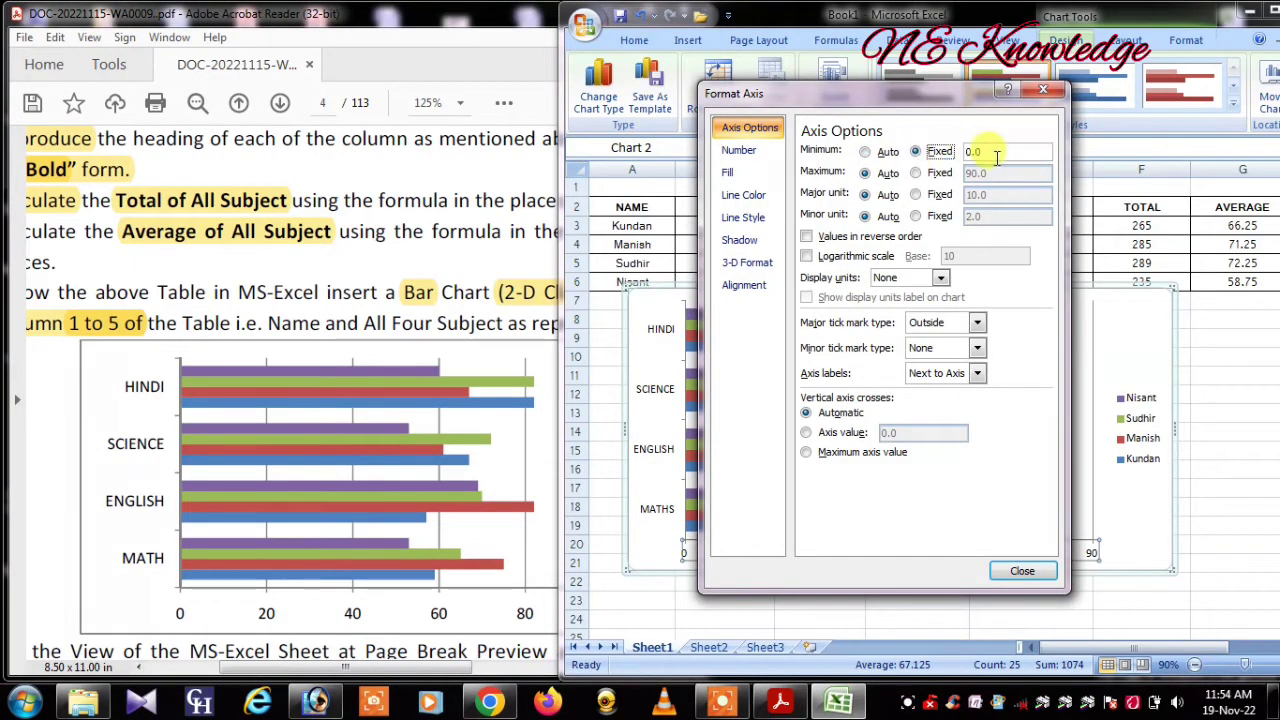
click(915, 173)
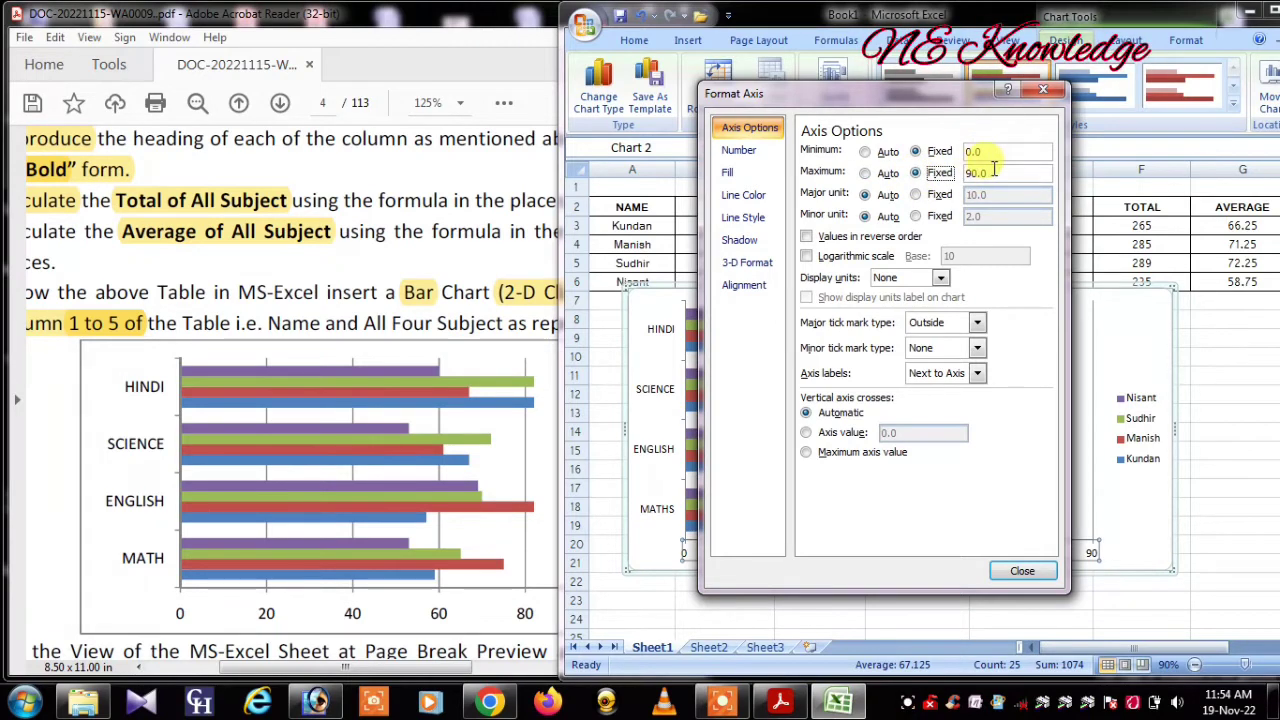
drag(995, 173, 957, 174)
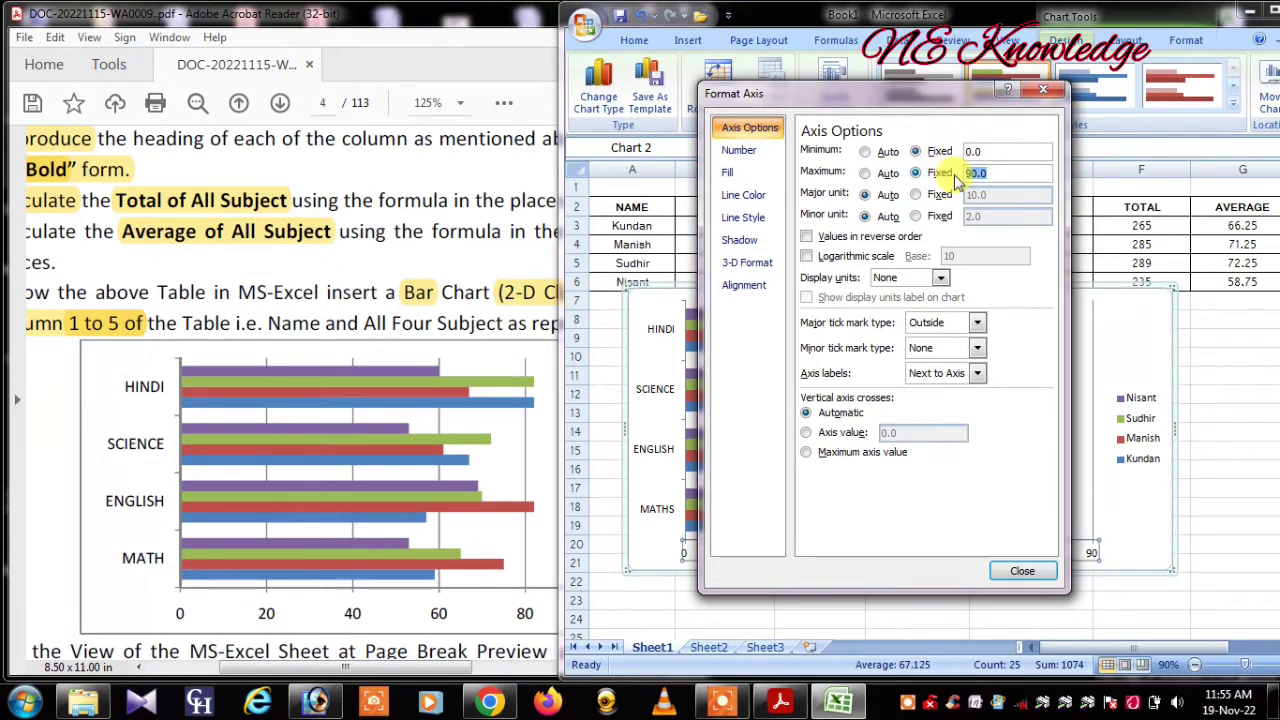
text(1)
click(1001, 574)
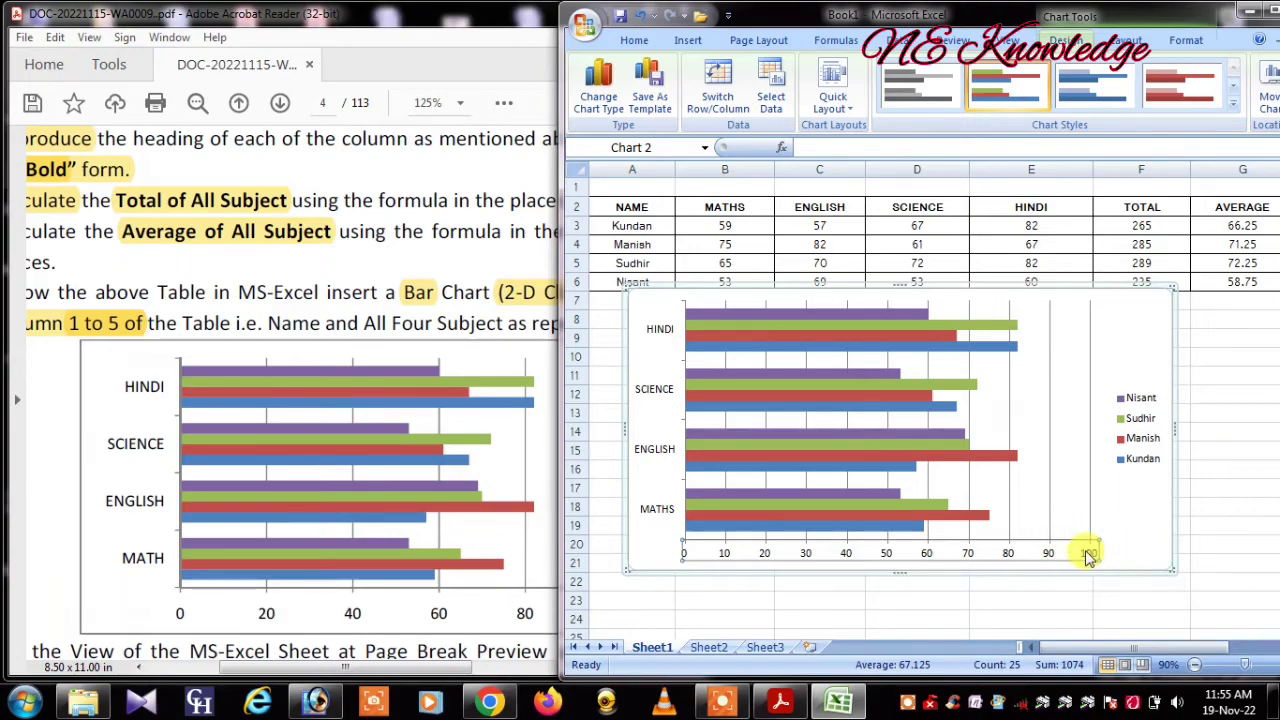
Fix the value axis major unit at 20 so it runs 0 to 100
click(1118, 548)
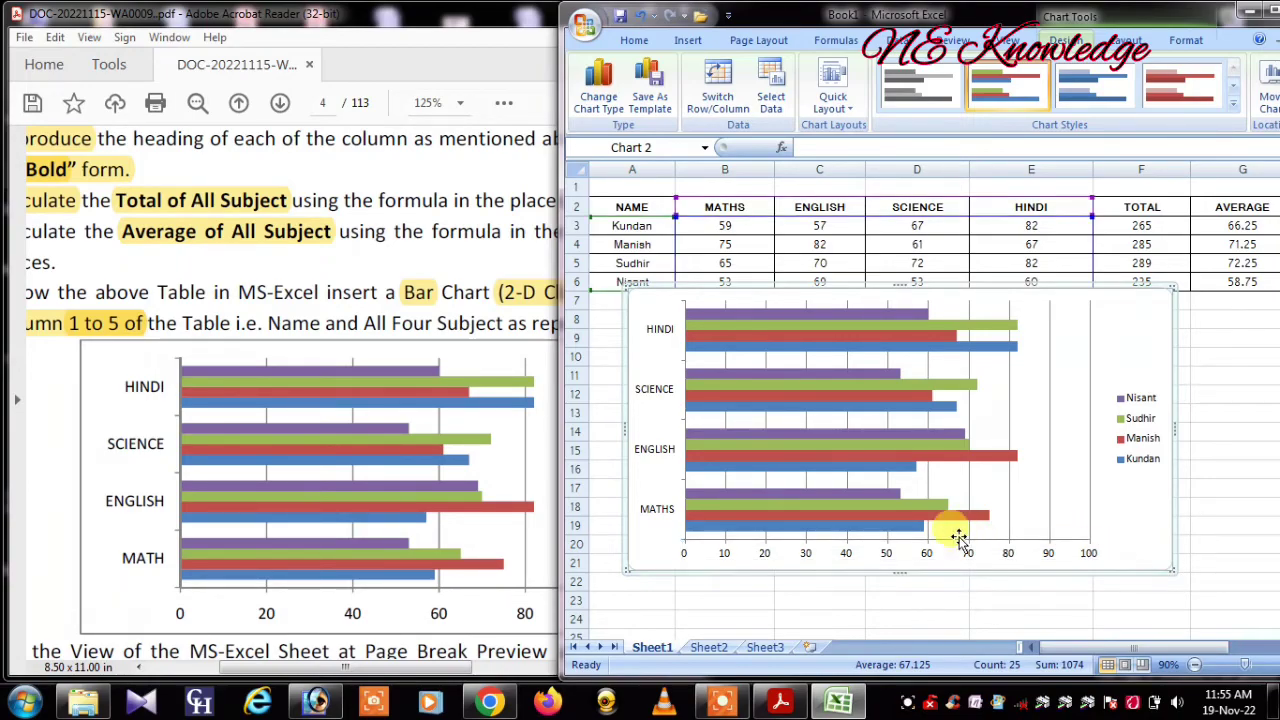
click(804, 551)
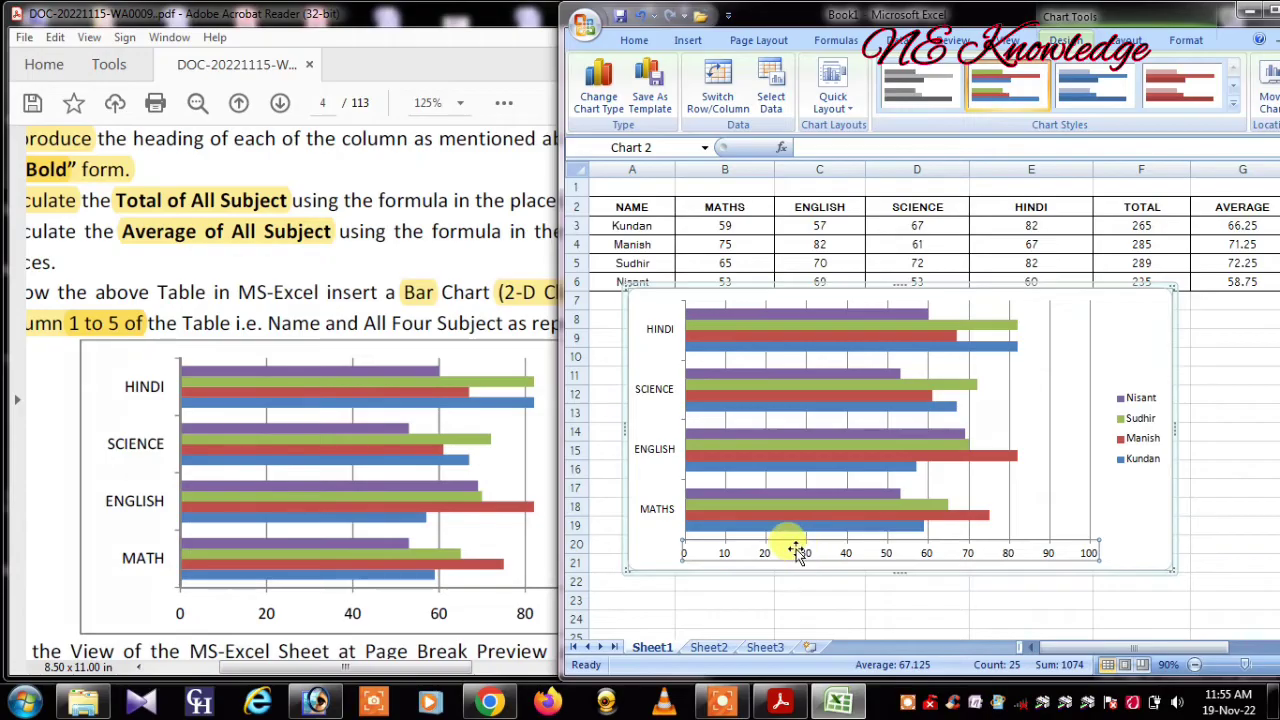
right_click(798, 553)
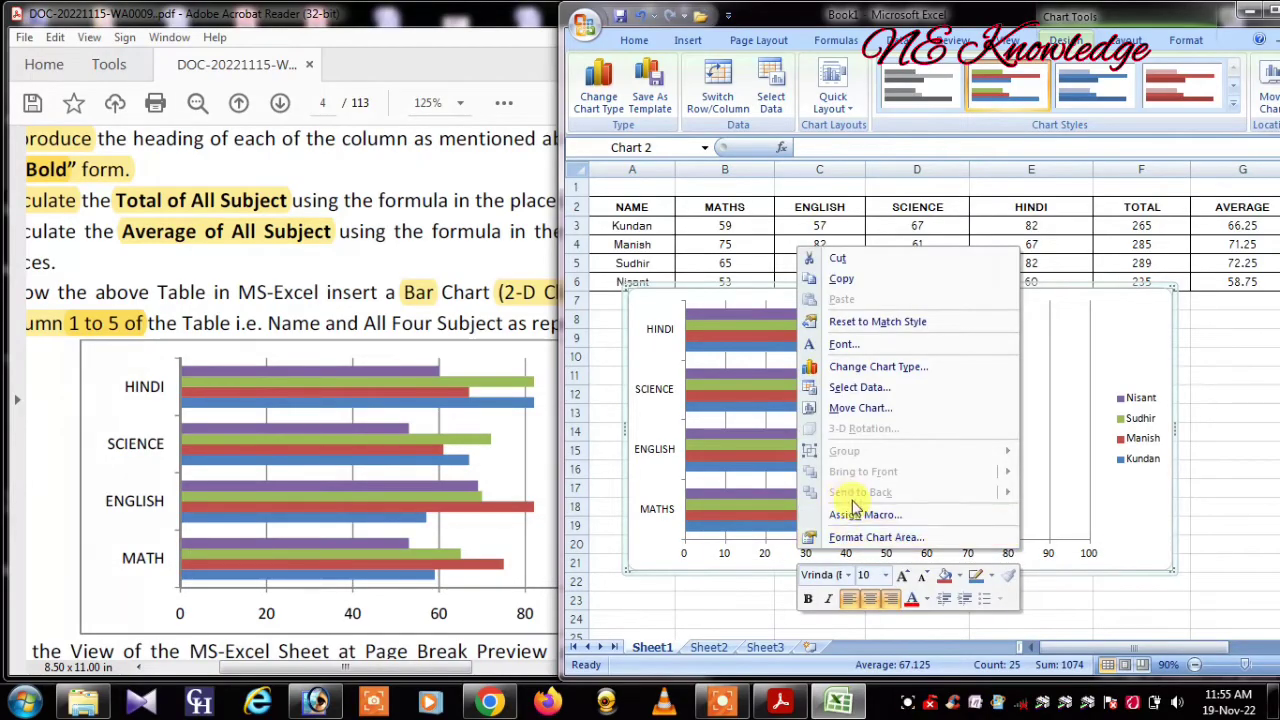
click(767, 560)
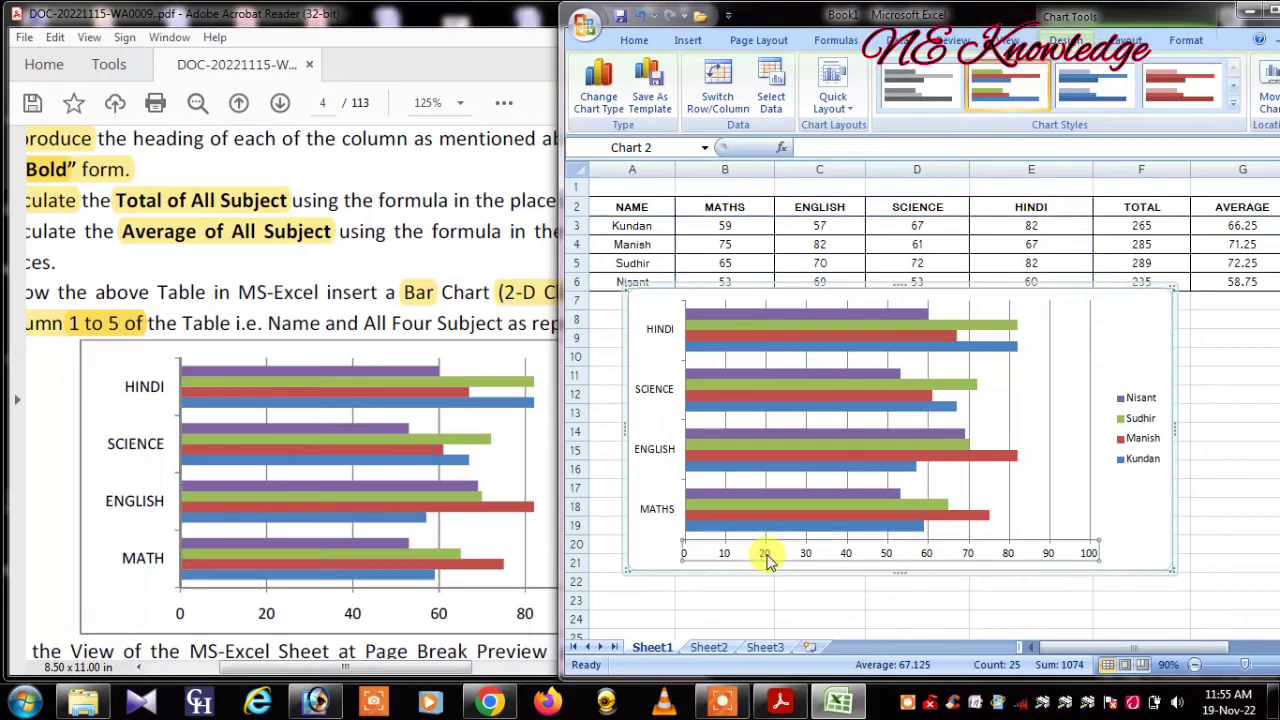
right_click(767, 560)
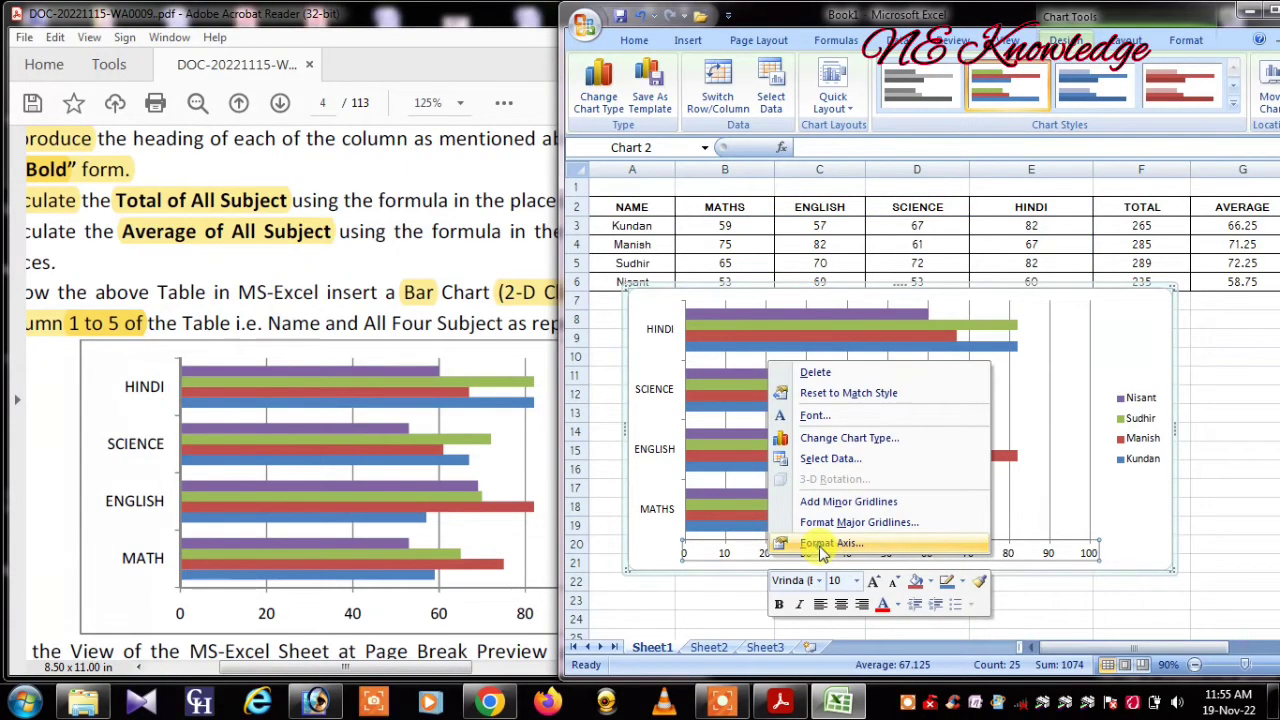
click(822, 550)
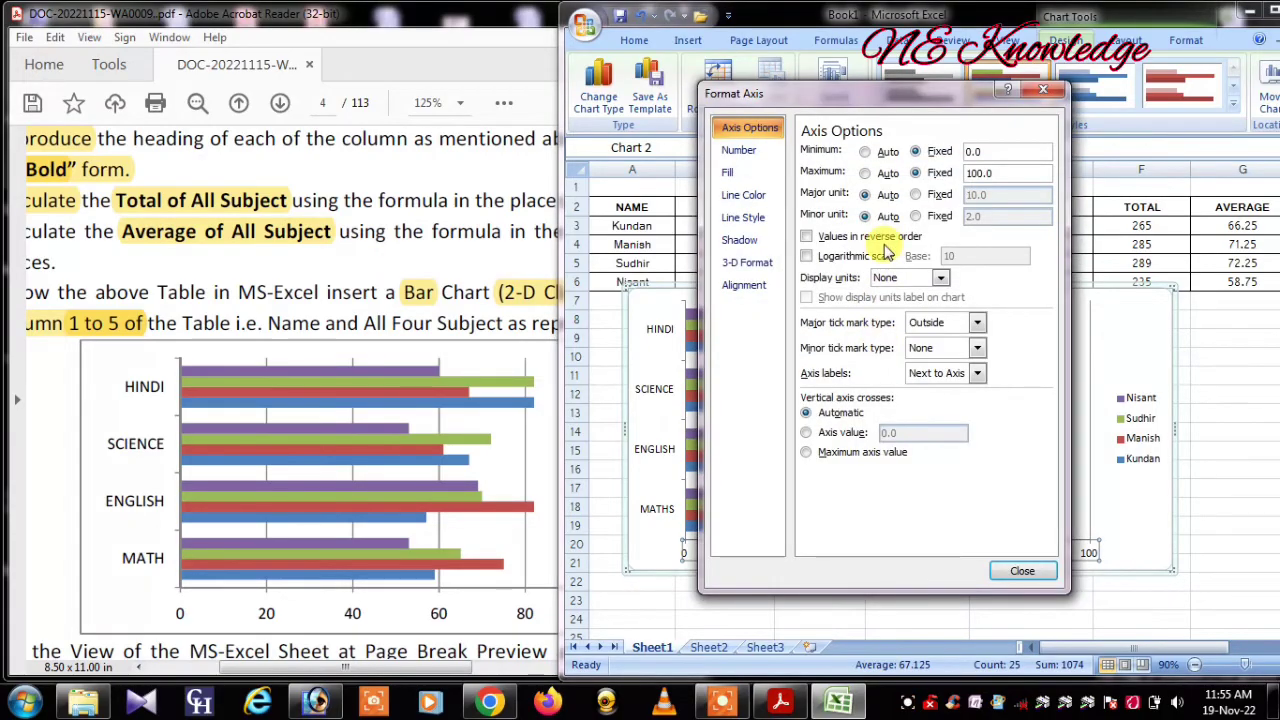
click(916, 195)
text(20)
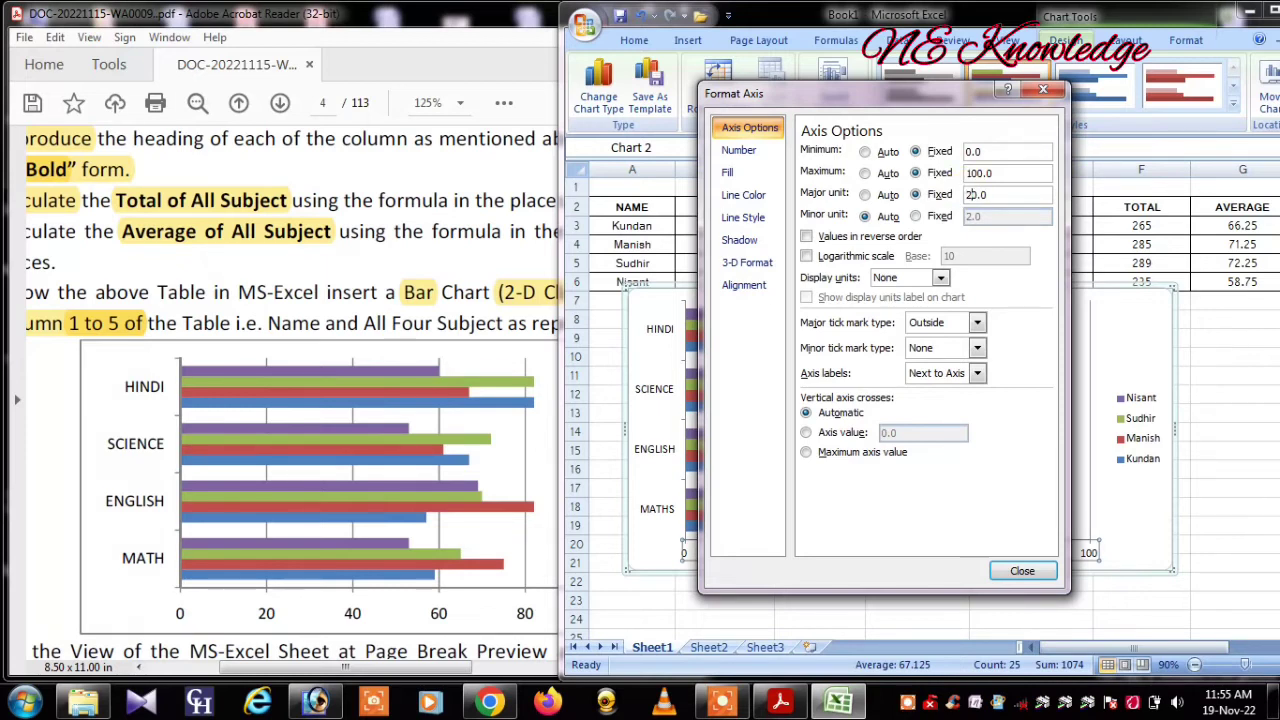
click(1022, 576)
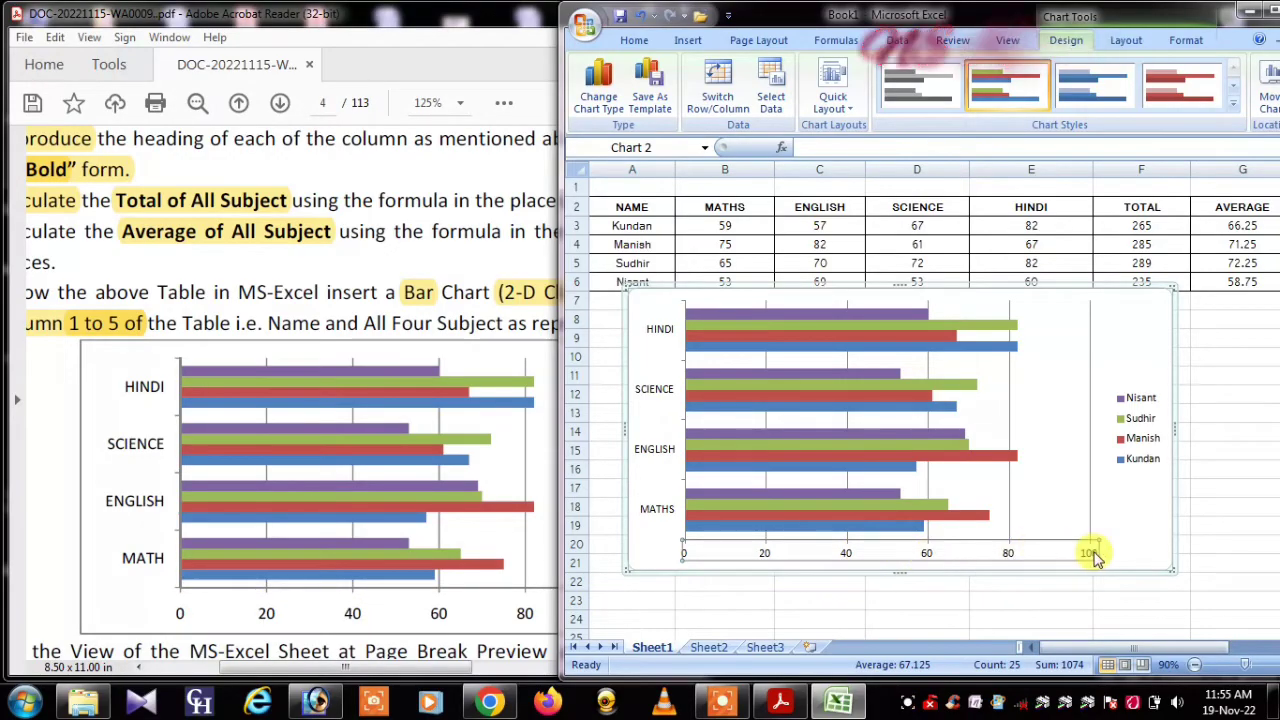
Bring the instructions PDF forward and scroll to the page layout instructions
click(457, 528)
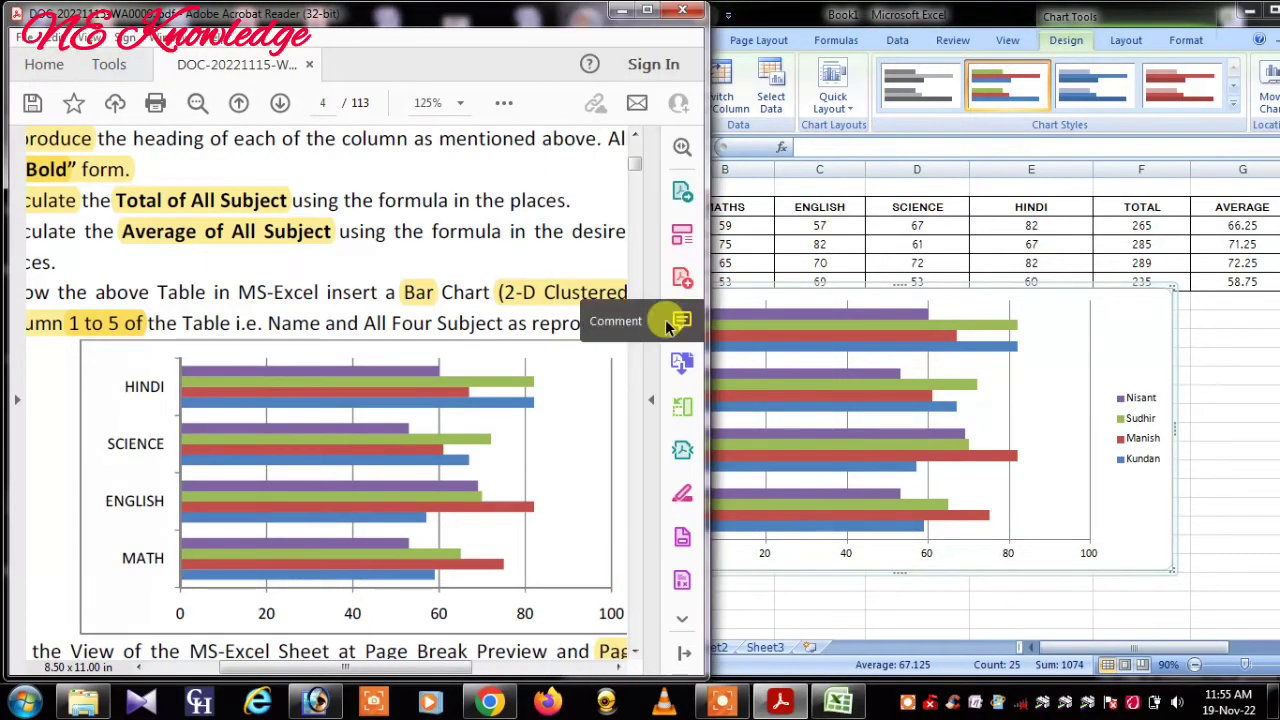
scroll(634, 660, down, 3)
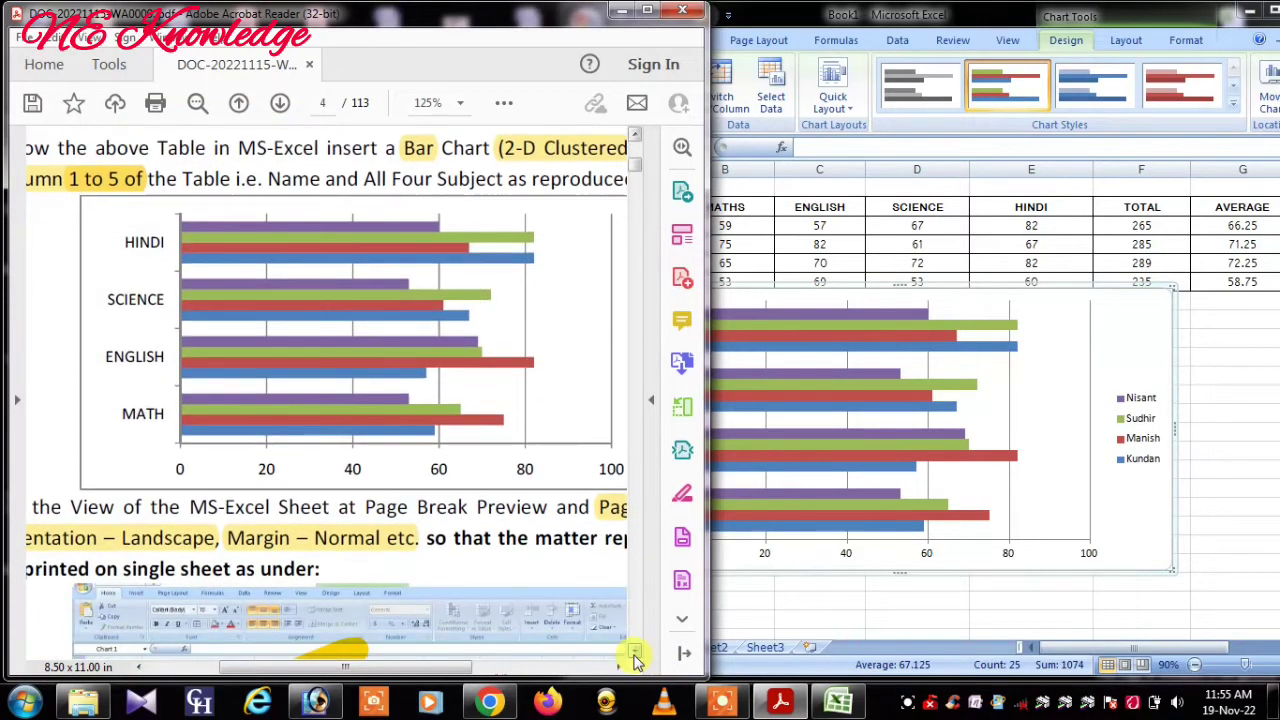
drag(453, 660, 415, 660)
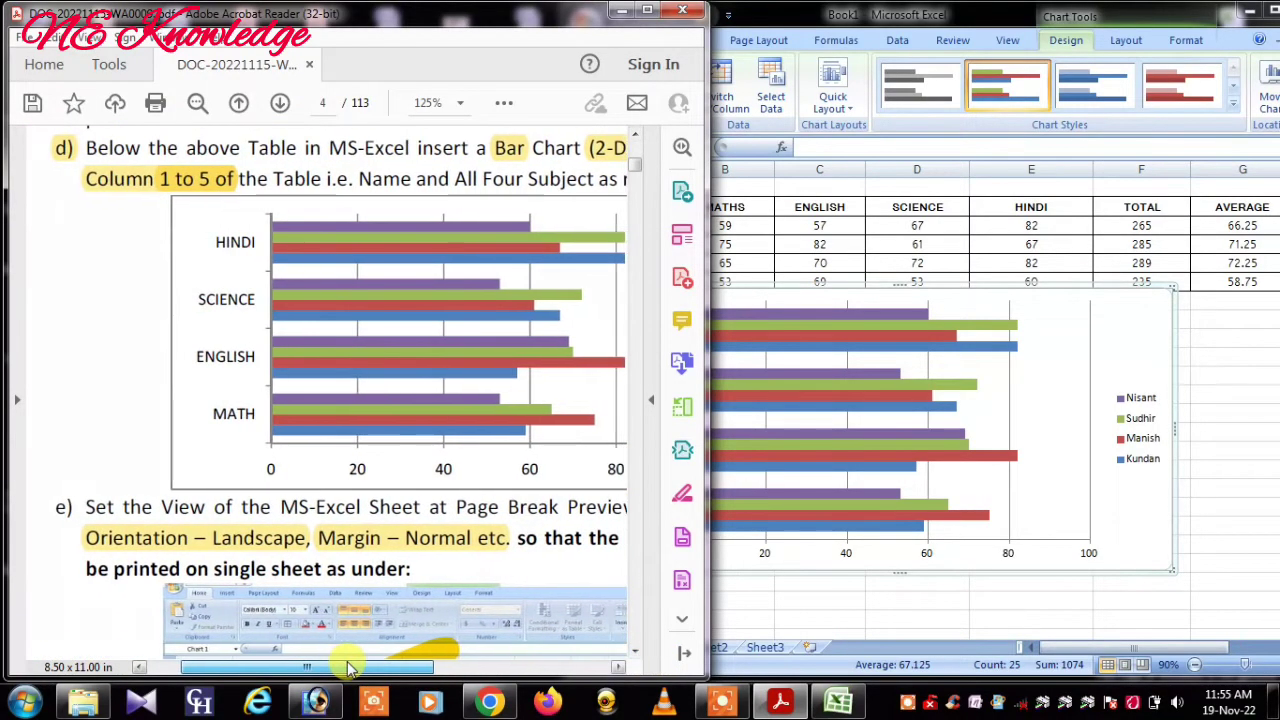
click(637, 652)
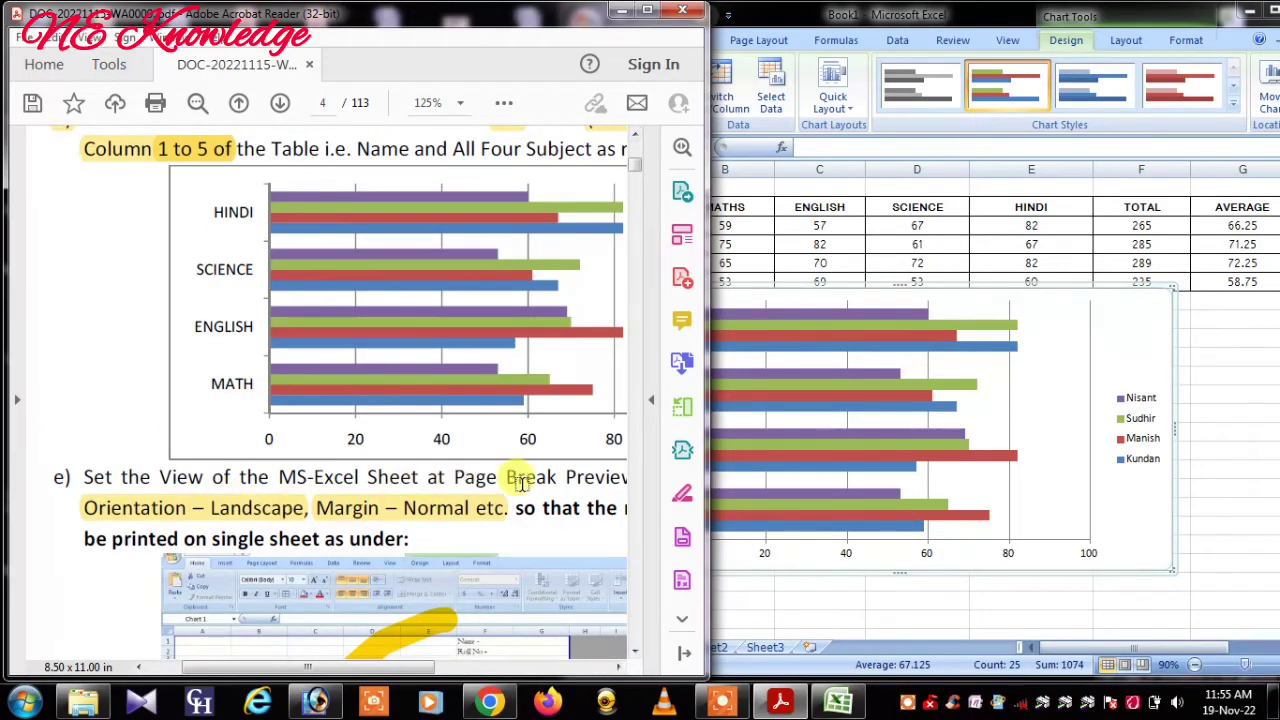
mouse_move(330, 667)
mouse_down()
mouse_move(490, 668)
mouse_move(457, 666)
mouse_up()
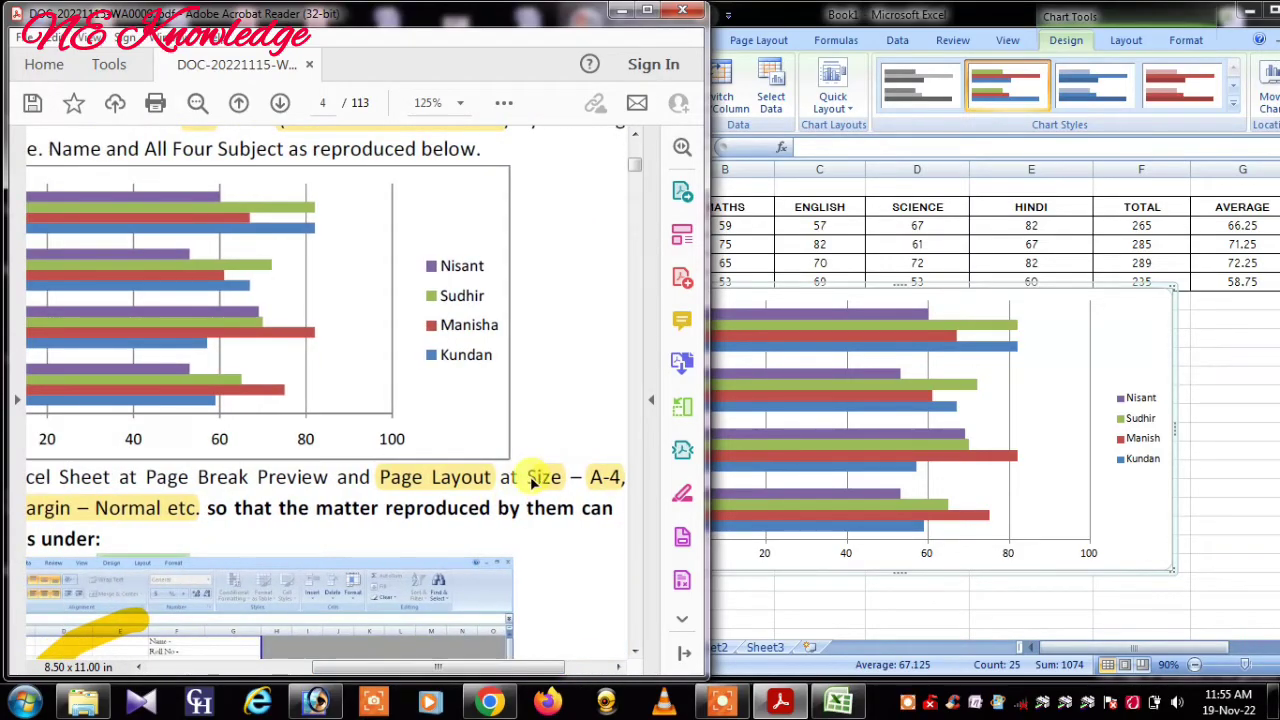
Set the marks sheet's paper size to A4
click(772, 40)
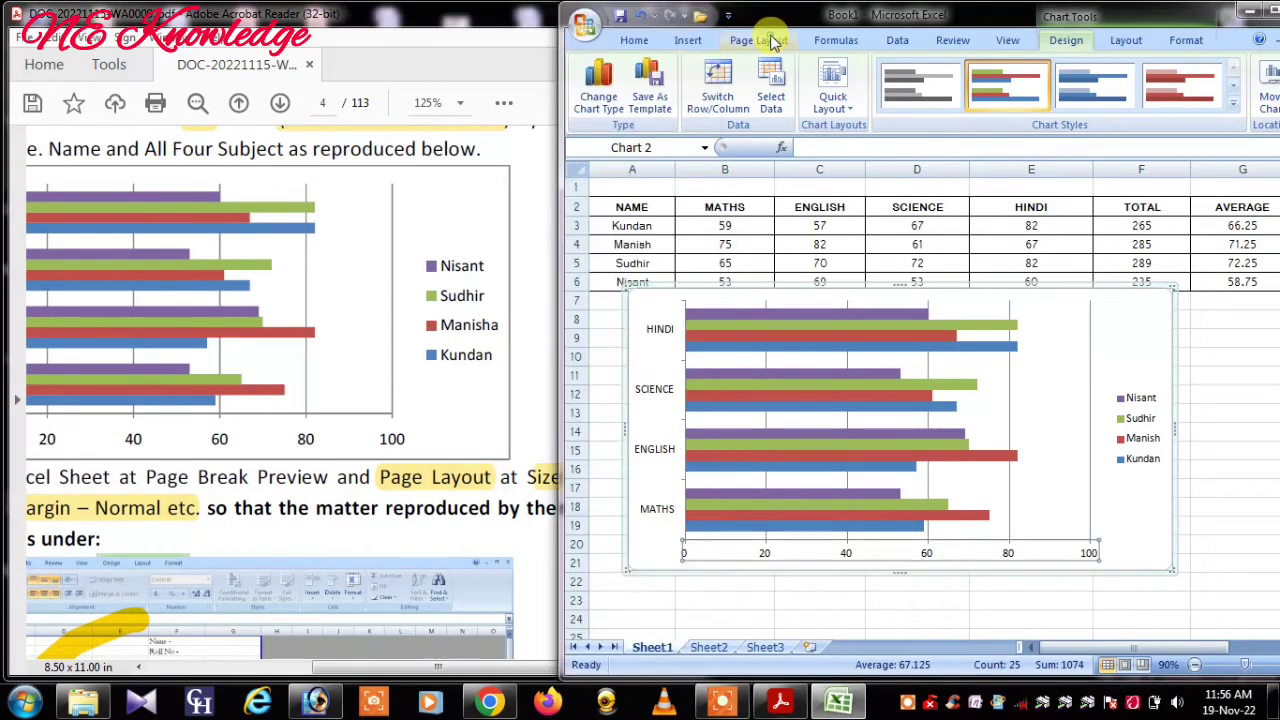
click(772, 47)
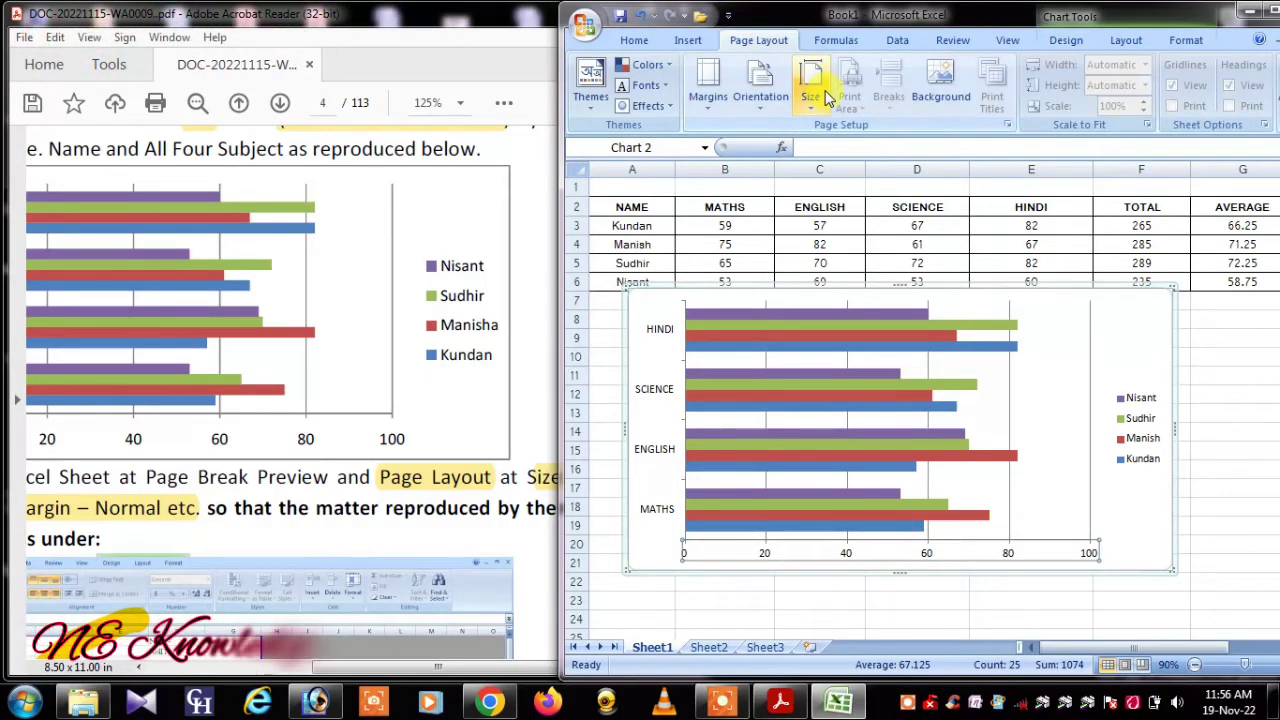
click(811, 88)
drag(998, 250, 998, 135)
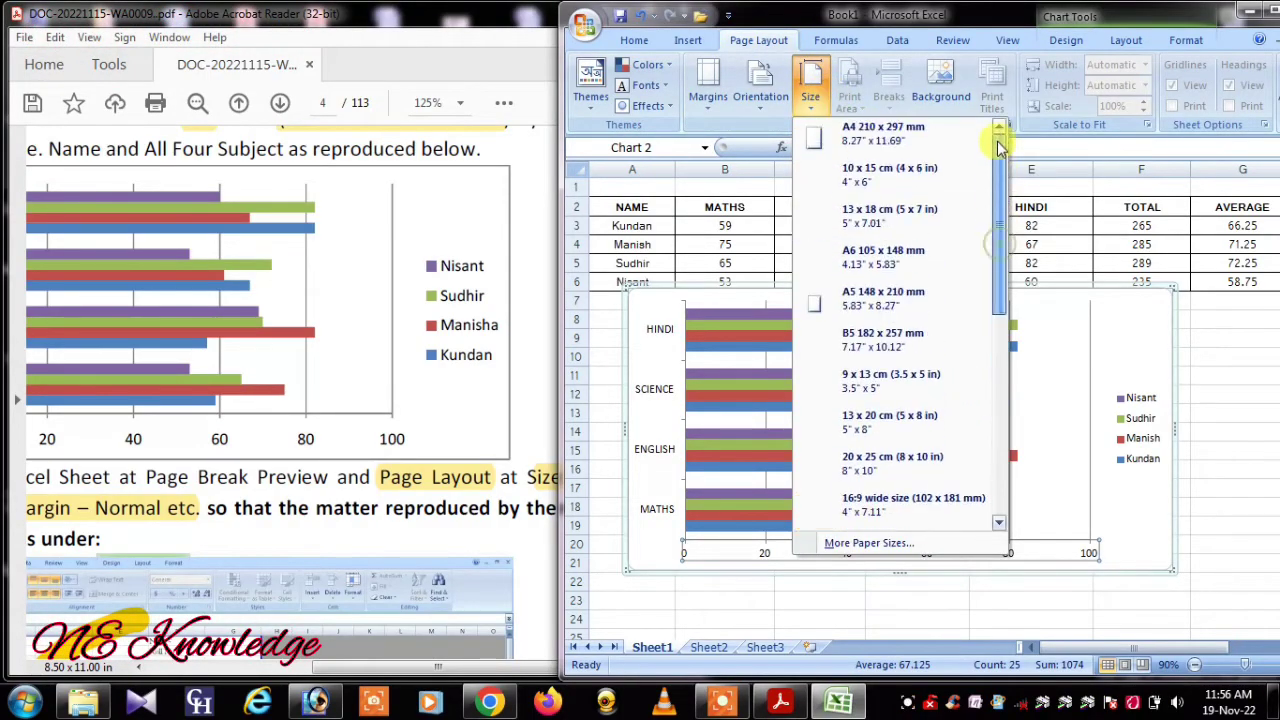
click(918, 150)
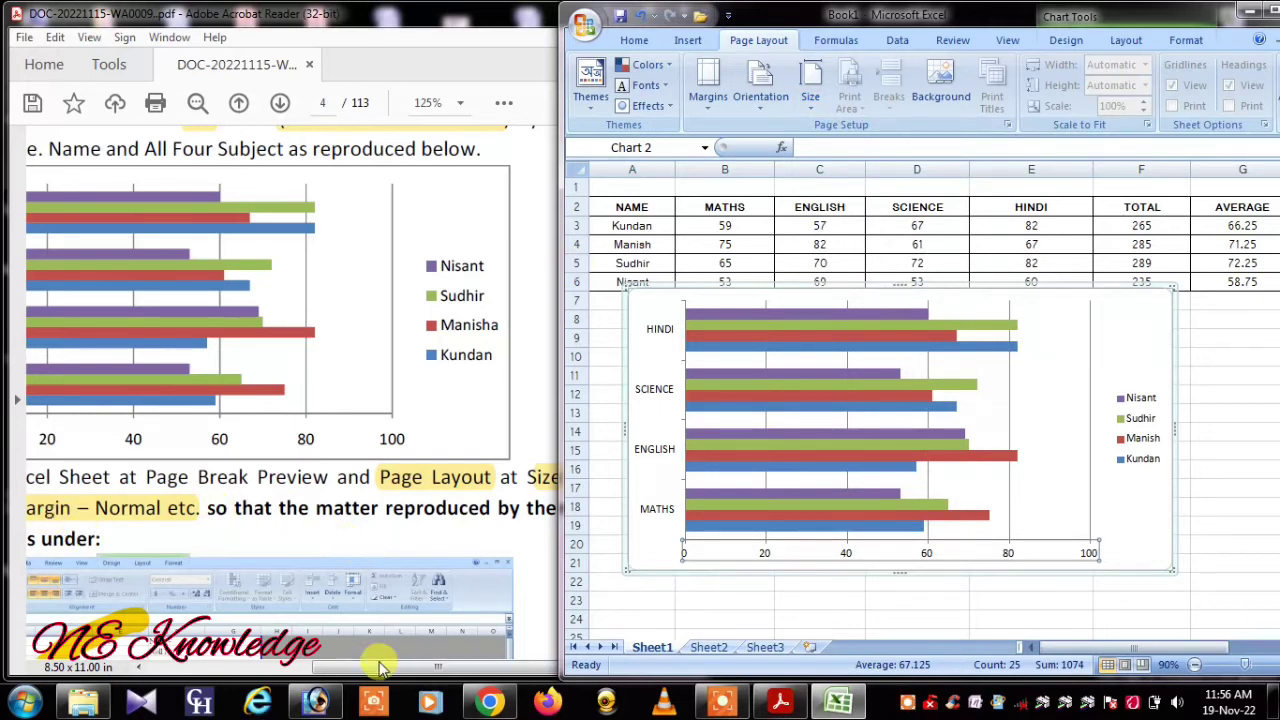
drag(380, 668, 258, 668)
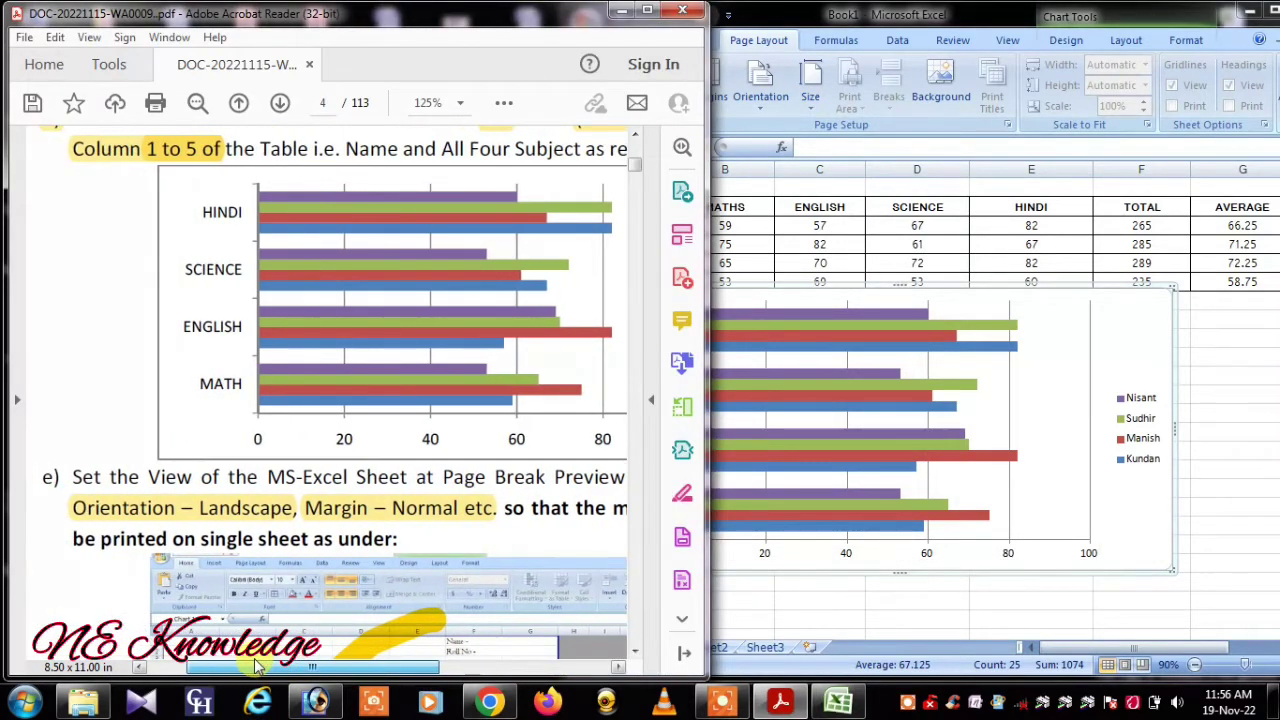
Switch the page to landscape orientation with Normal margins
click(757, 108)
click(762, 88)
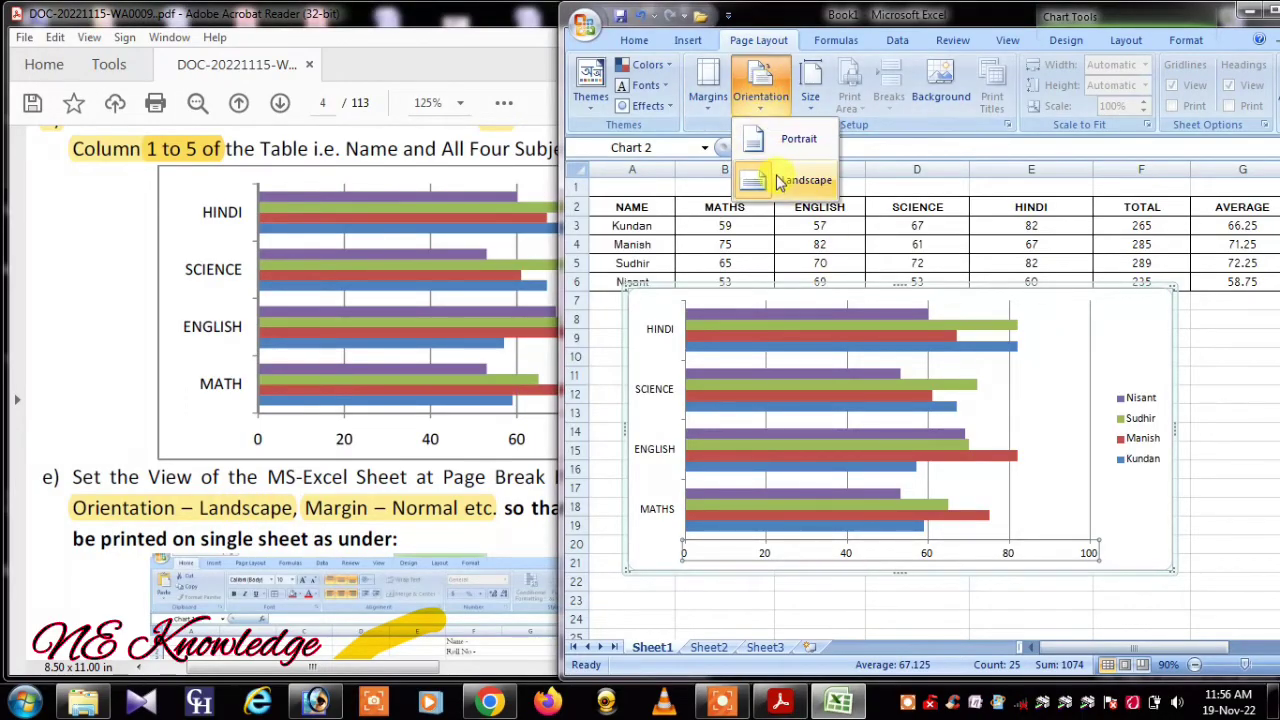
click(786, 185)
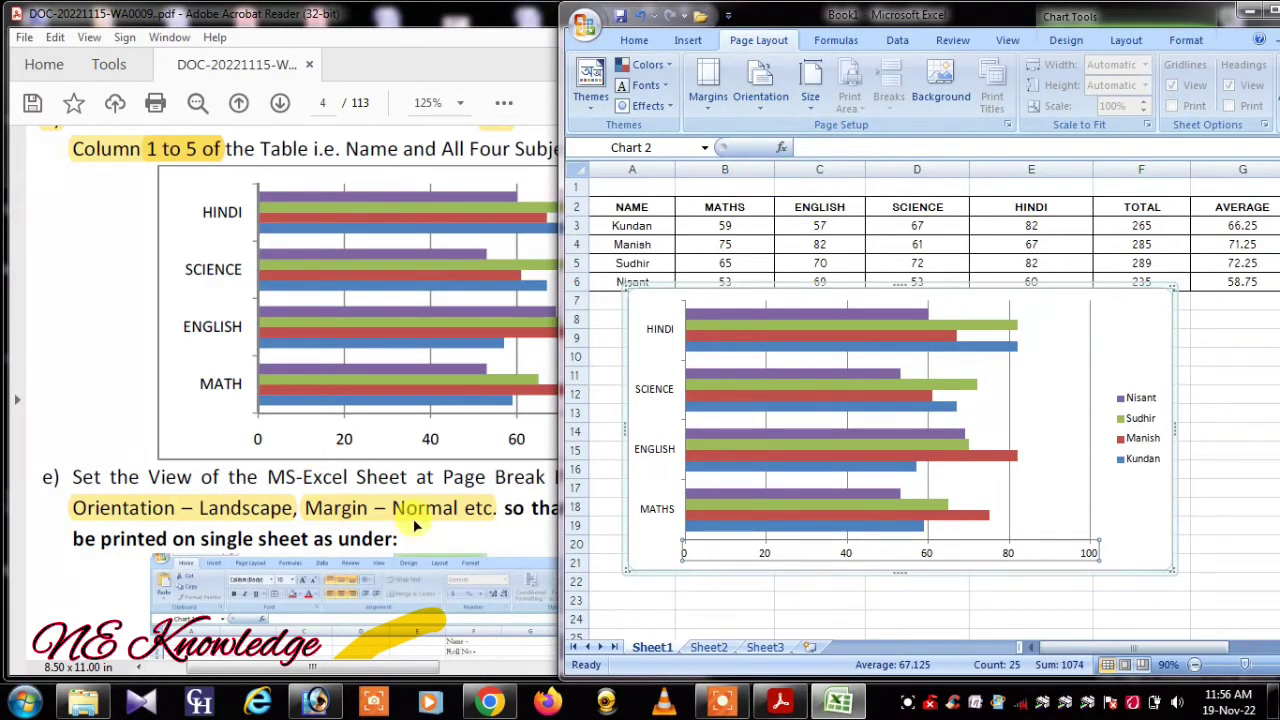
click(710, 105)
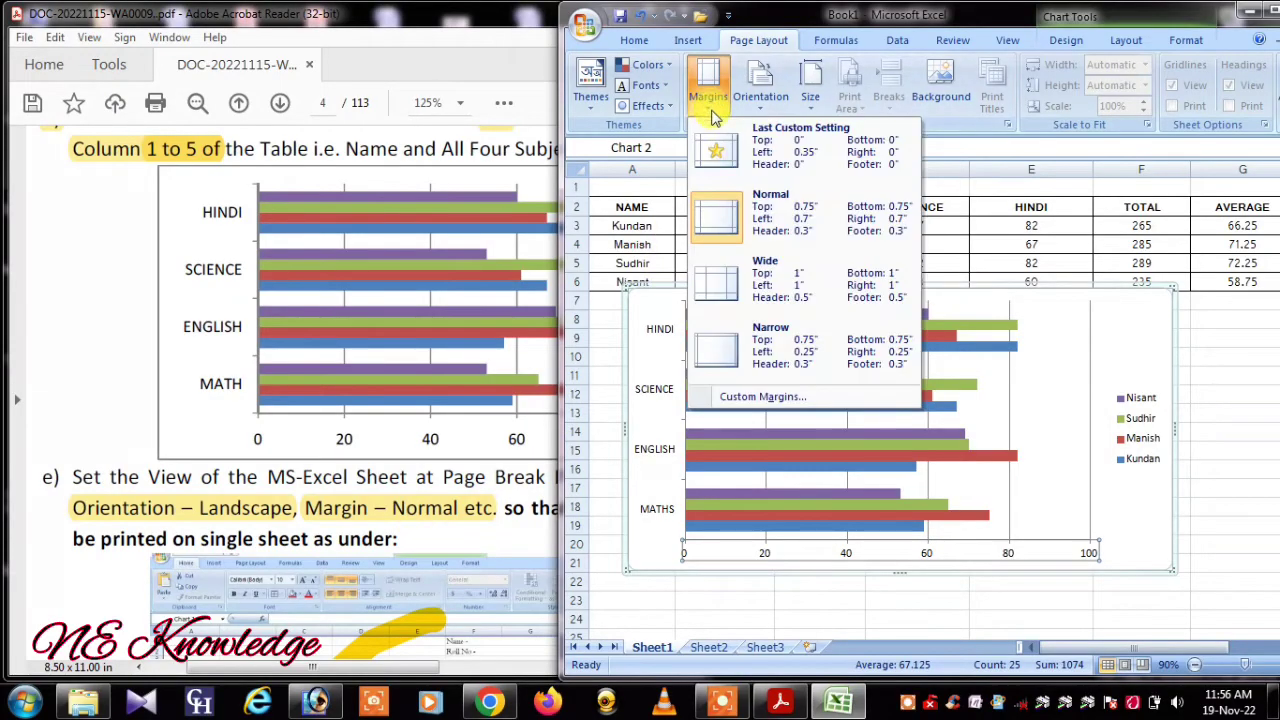
click(755, 209)
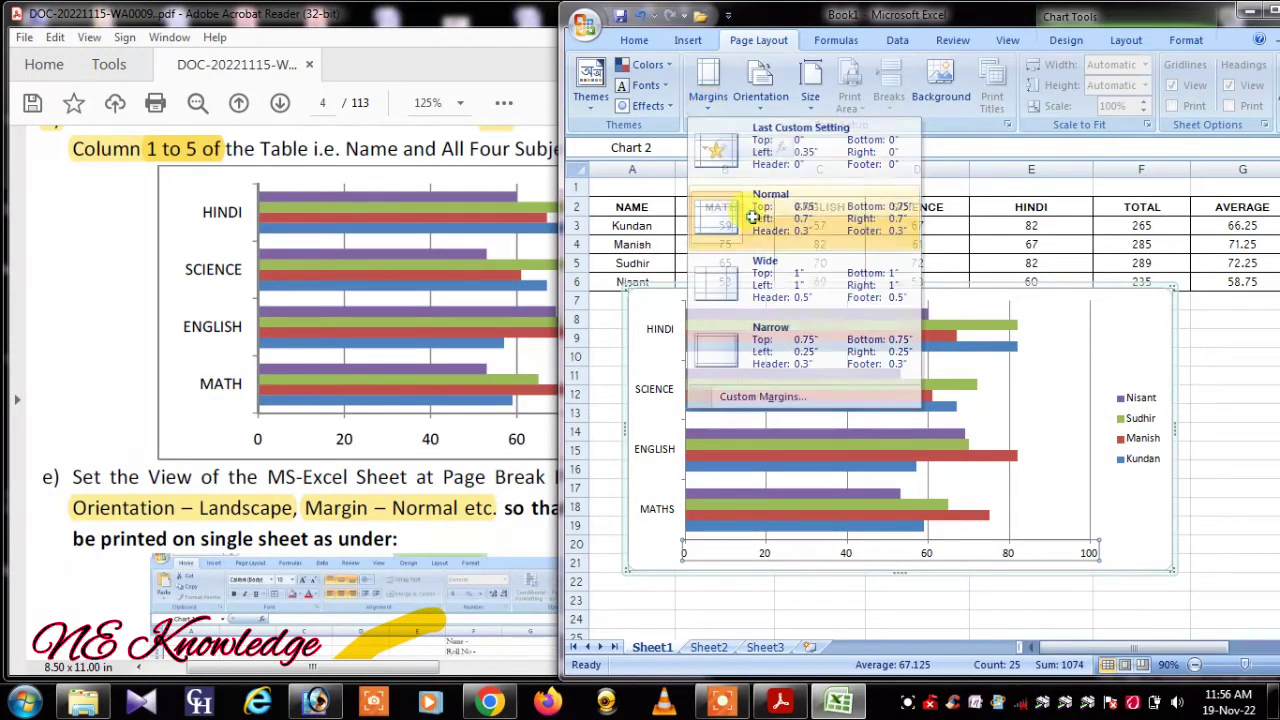
mouse_move(405, 668)
mouse_down()
mouse_move(470, 675)
mouse_move(358, 660)
mouse_up()
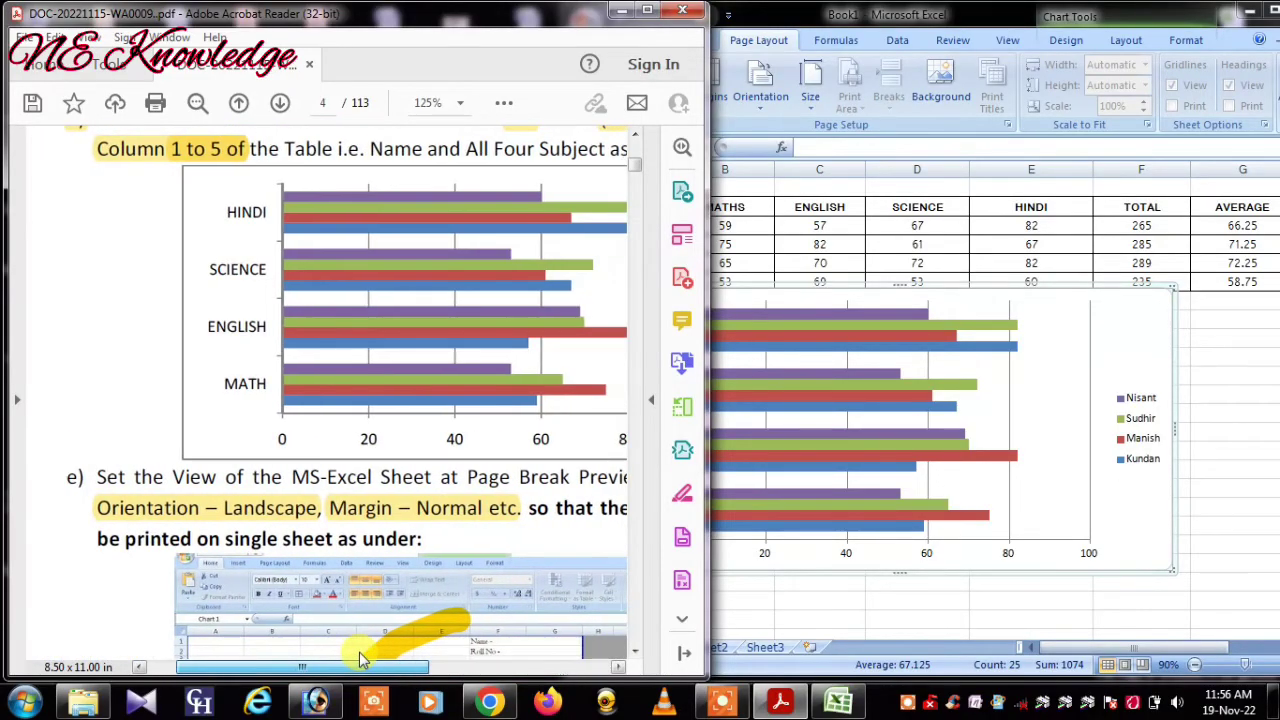
Scroll down the instructions PDF toward item e)'s example sheet
drag(358, 660, 362, 660)
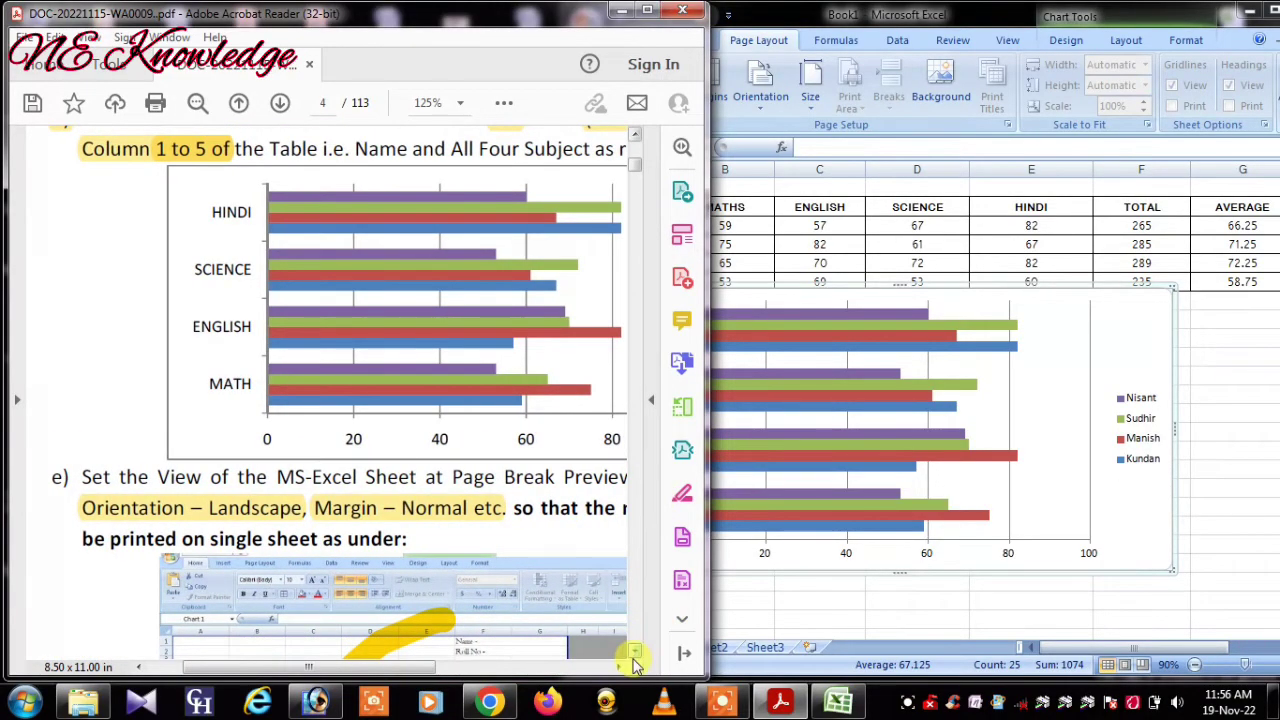
click(634, 652)
click(634, 652)
click(634, 652)
click(634, 652)
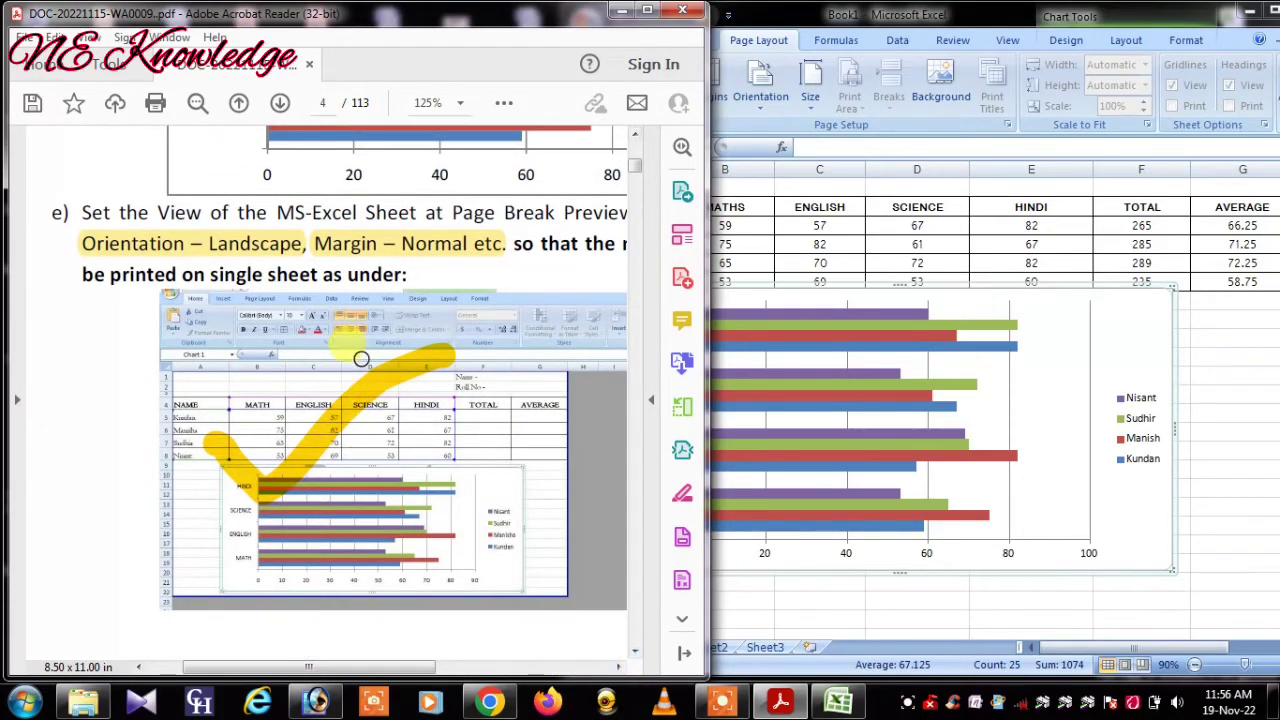
Zoom the PDF to 150% and bring the example sheet screenshot fully into view
click(460, 103)
click(490, 297)
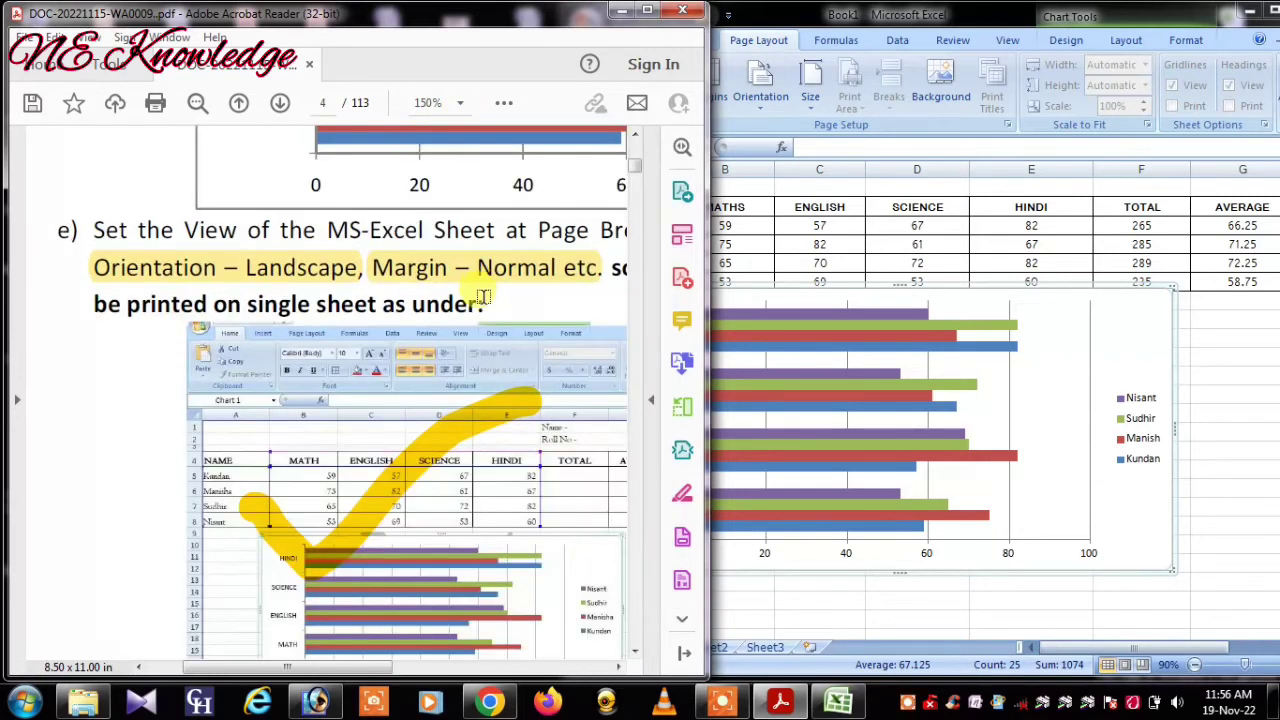
drag(338, 667, 393, 667)
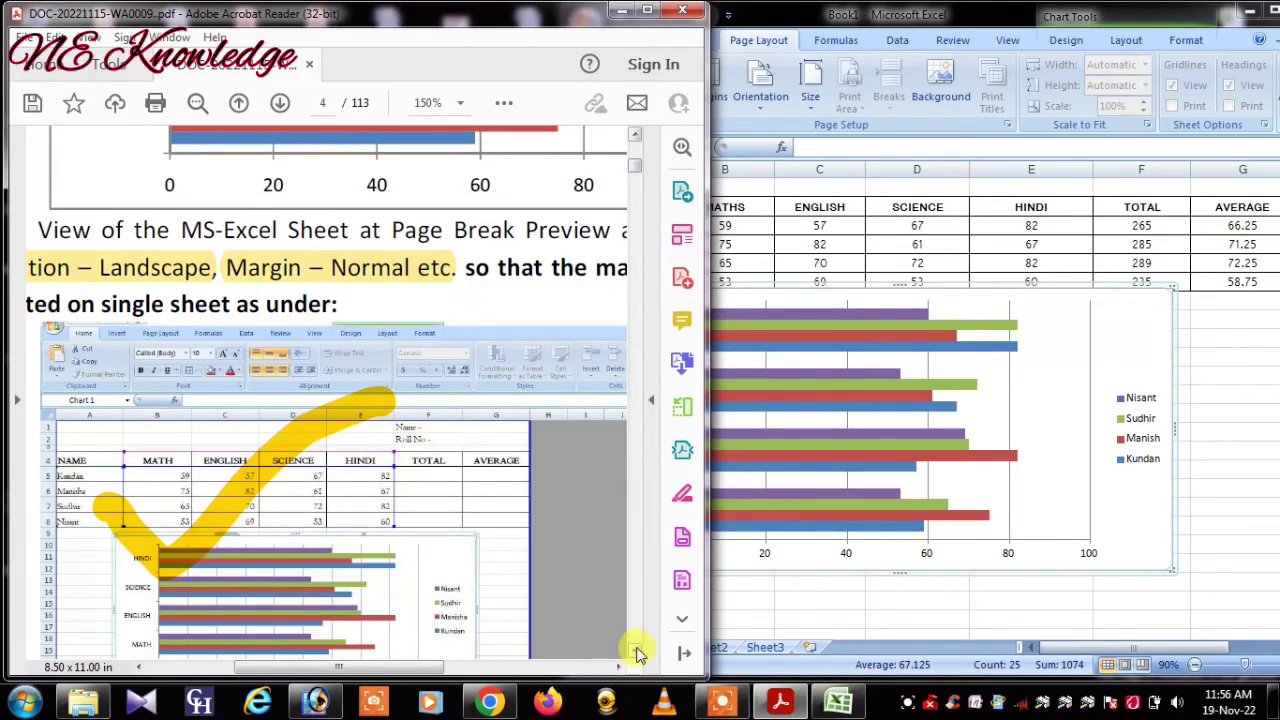
click(636, 652)
click(636, 652)
click(636, 652)
click(636, 652)
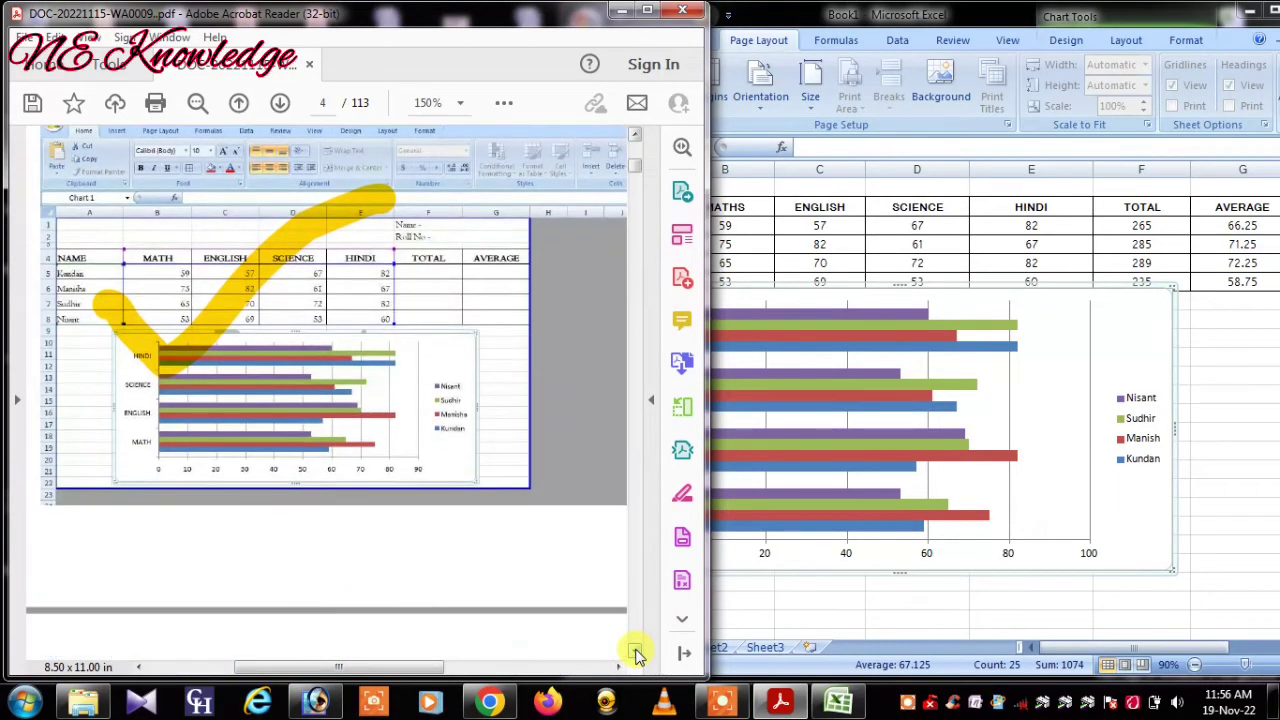
Briefly preview the maximized sheet, then restore the window beside the PDF and select A11
click(1250, 355)
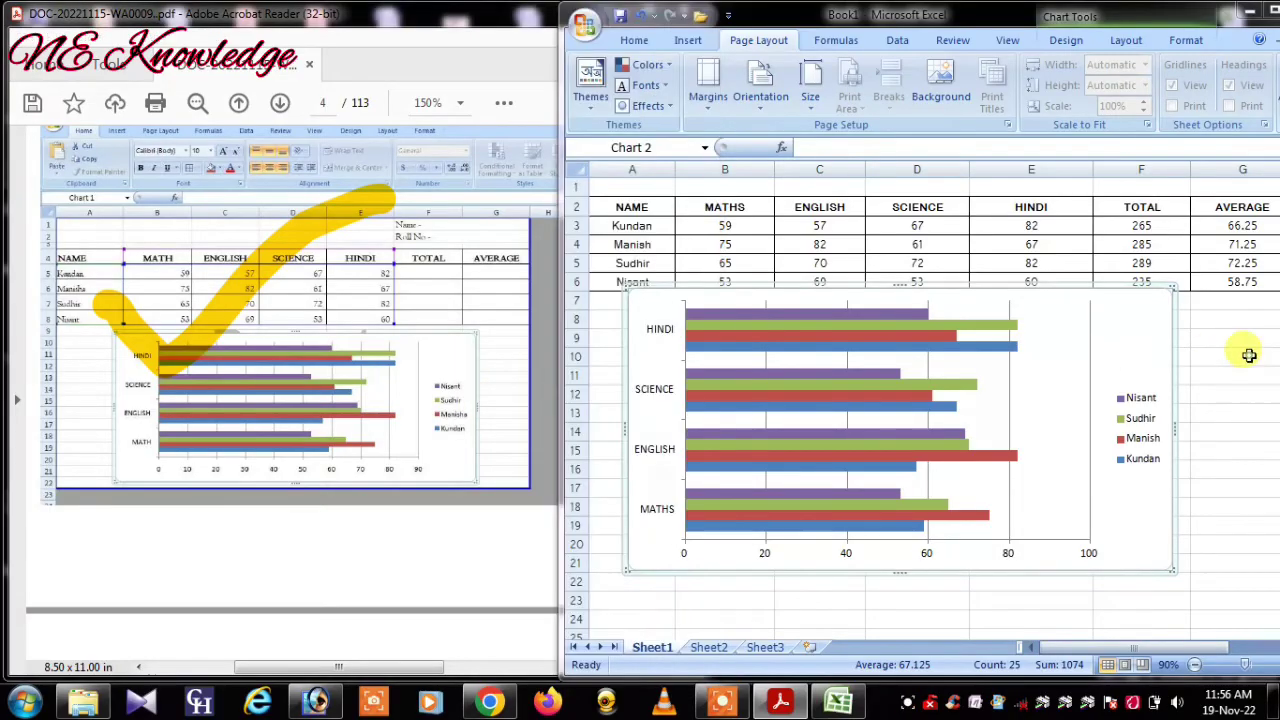
key(super+Up)
click(846, 314)
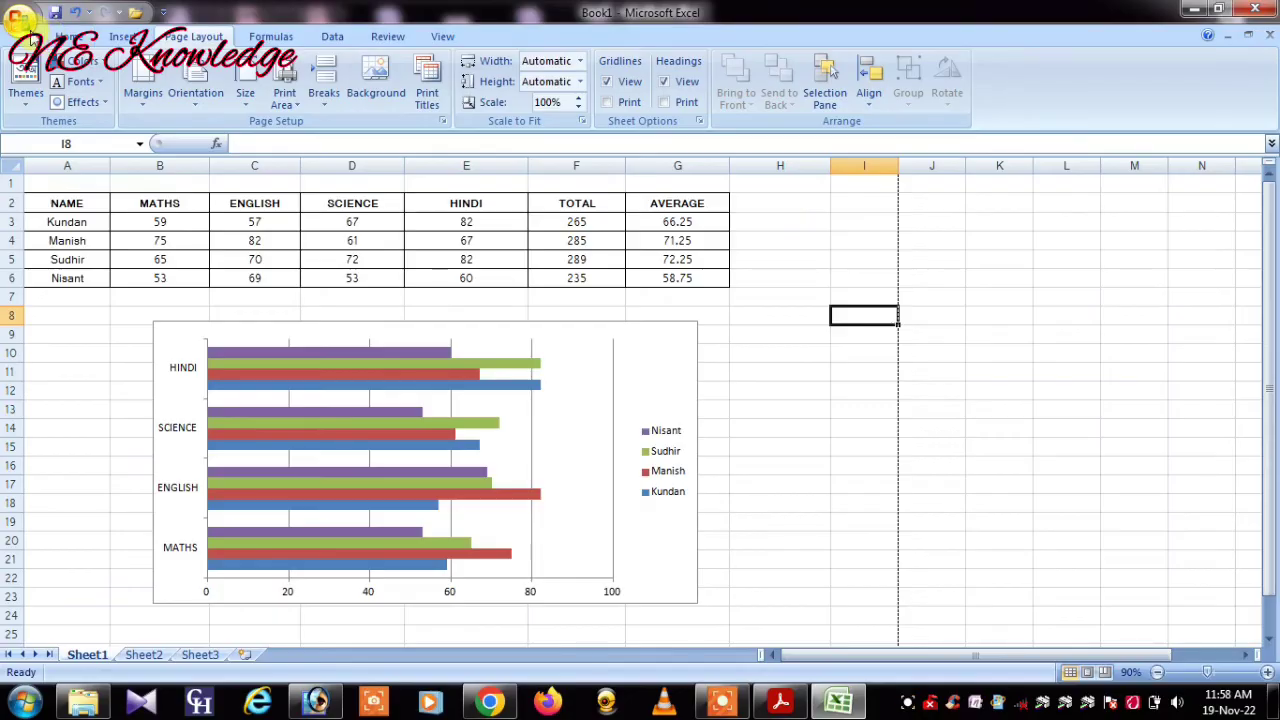
click(29, 35)
mouse_move(80, 229)
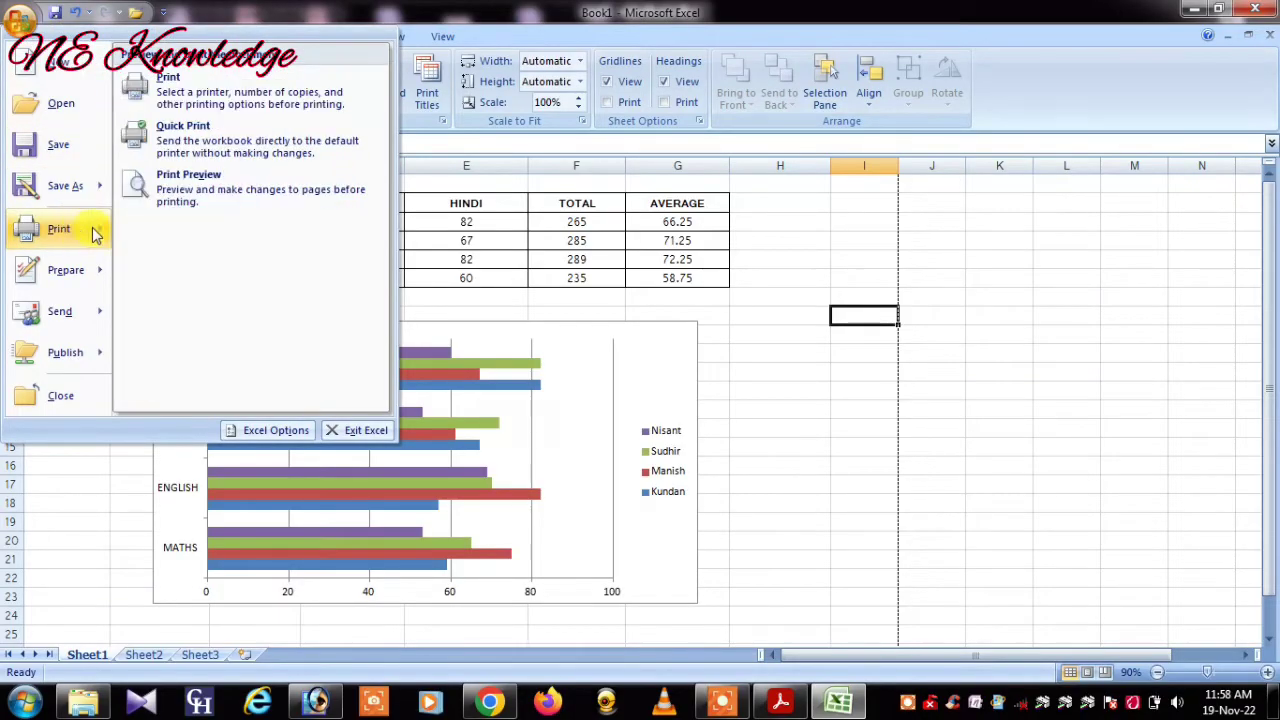
click(175, 180)
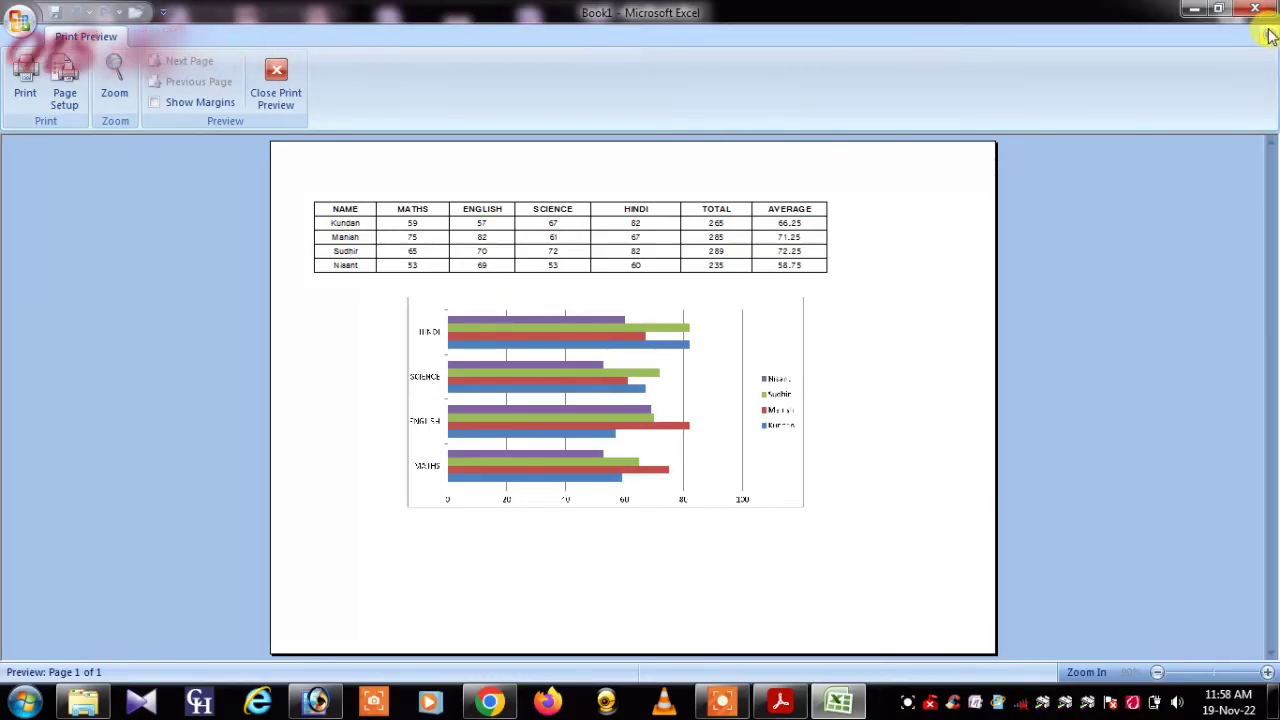
click(272, 88)
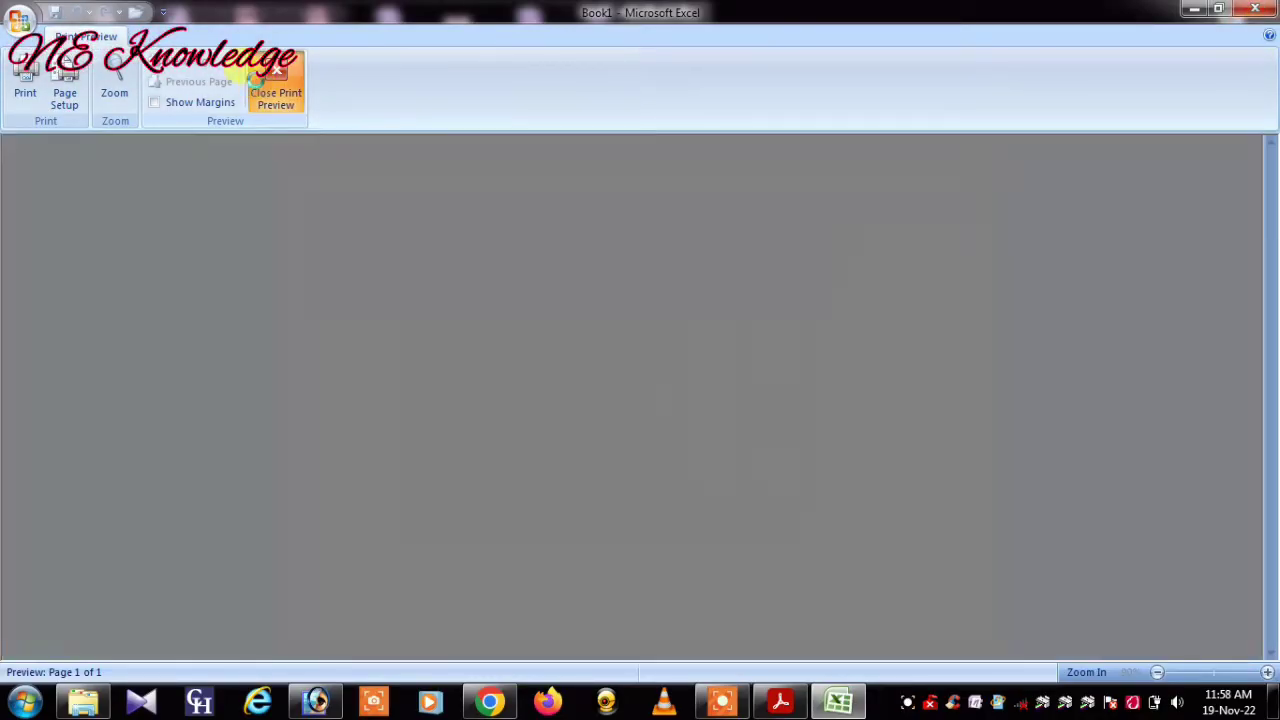
click(1222, 10)
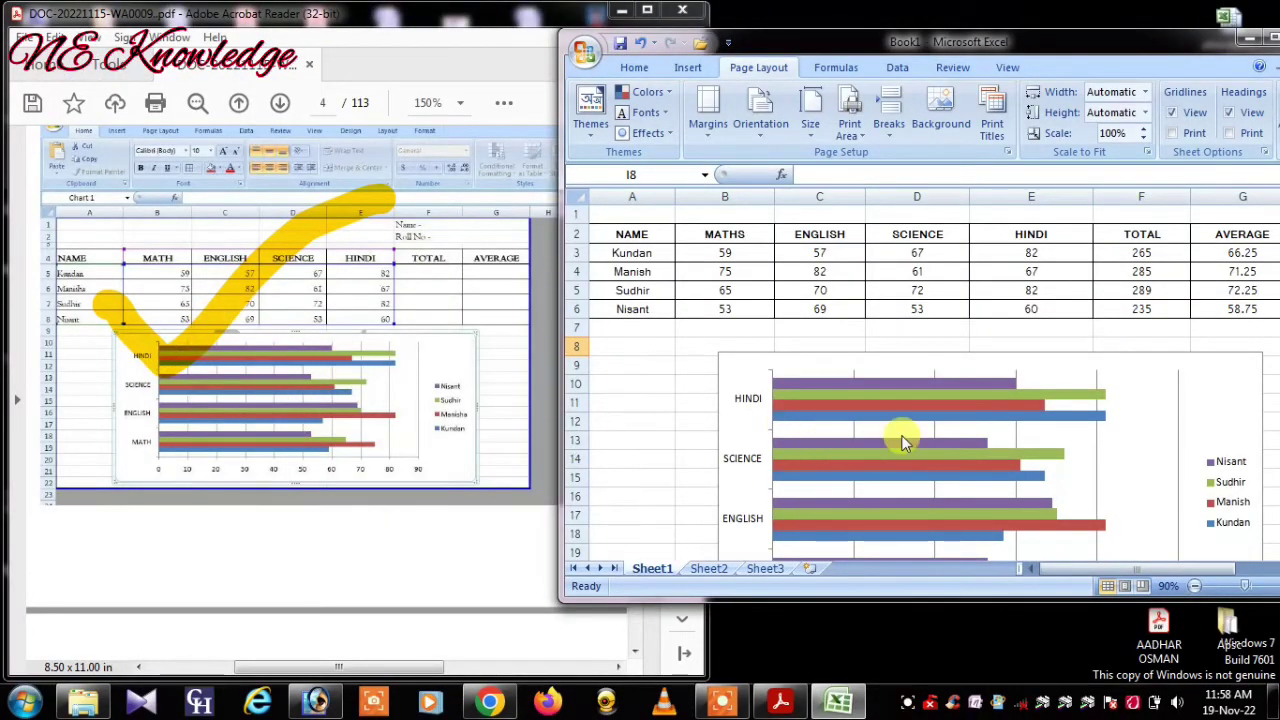
click(652, 408)
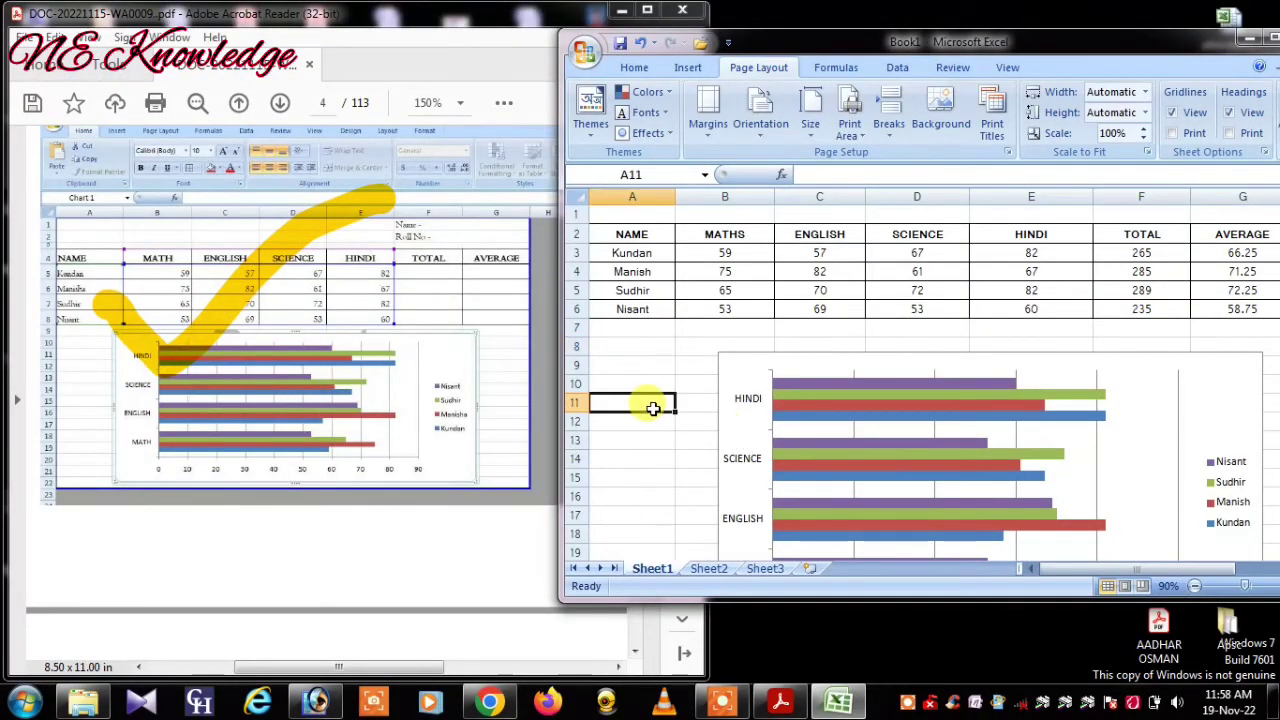
Check the one-page layout in a full-screen, zoomed Print Preview, then close it
click(588, 52)
mouse_move(640, 259)
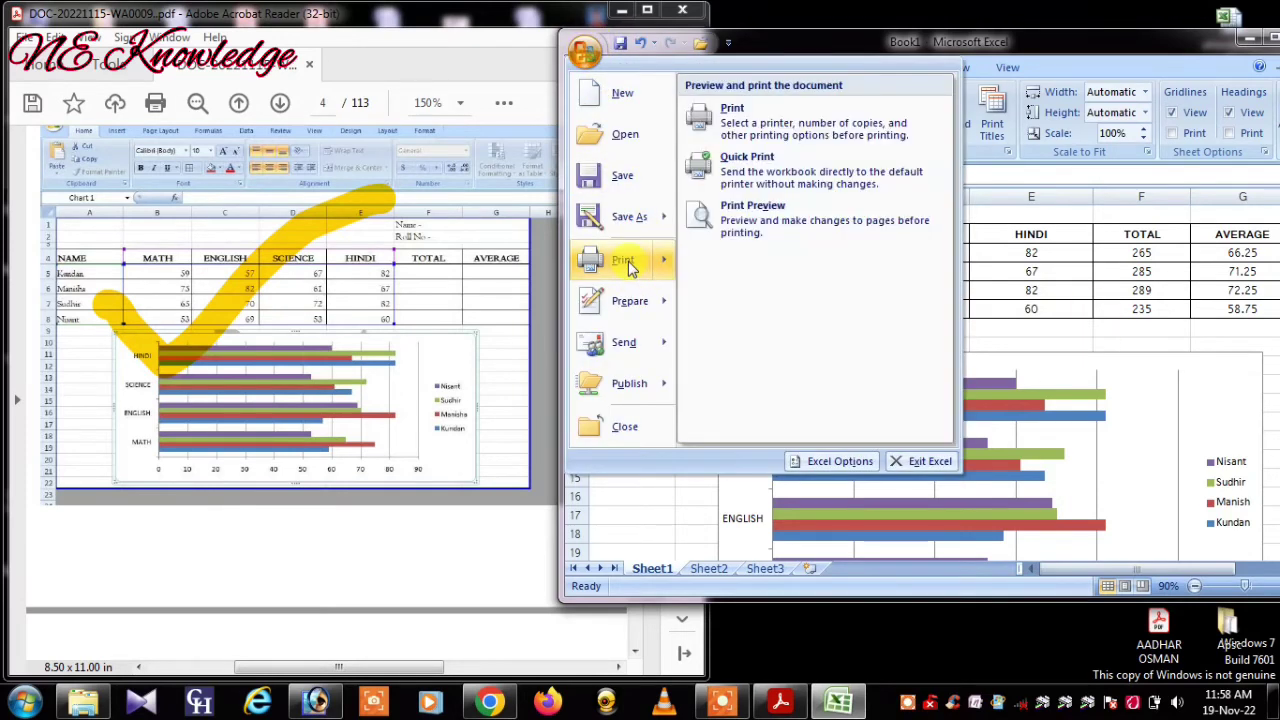
click(765, 222)
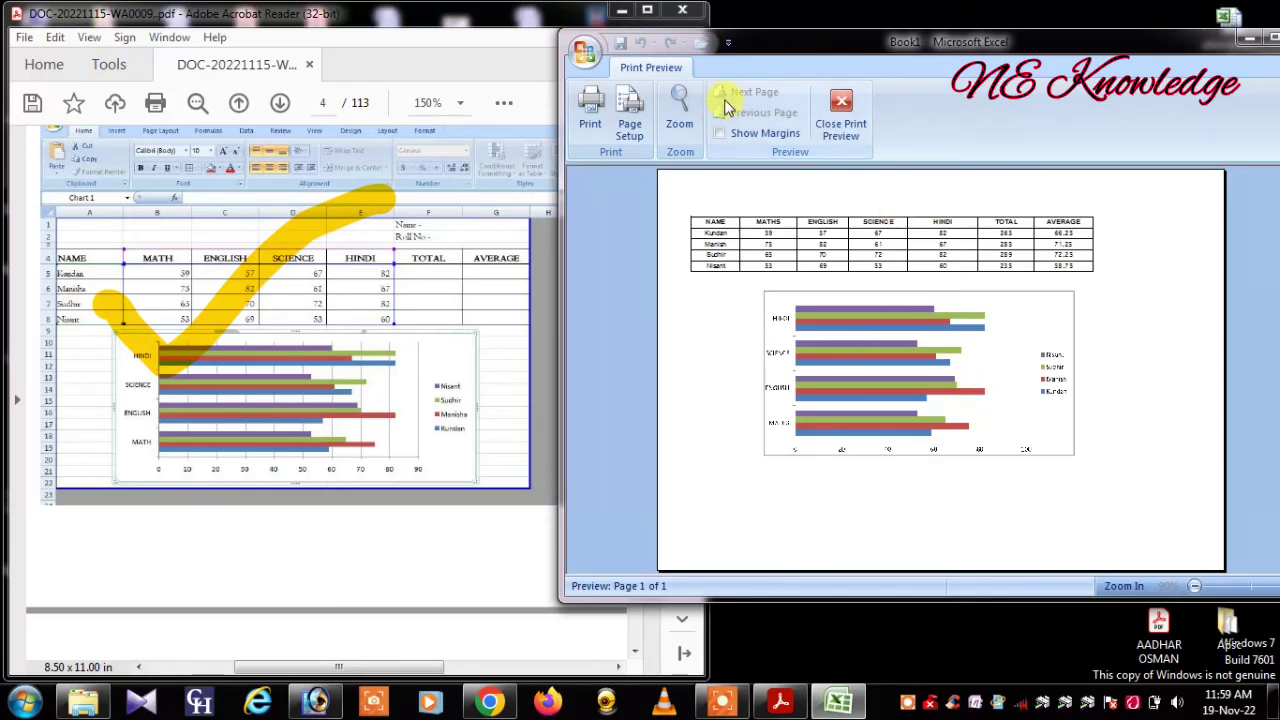
click(1271, 44)
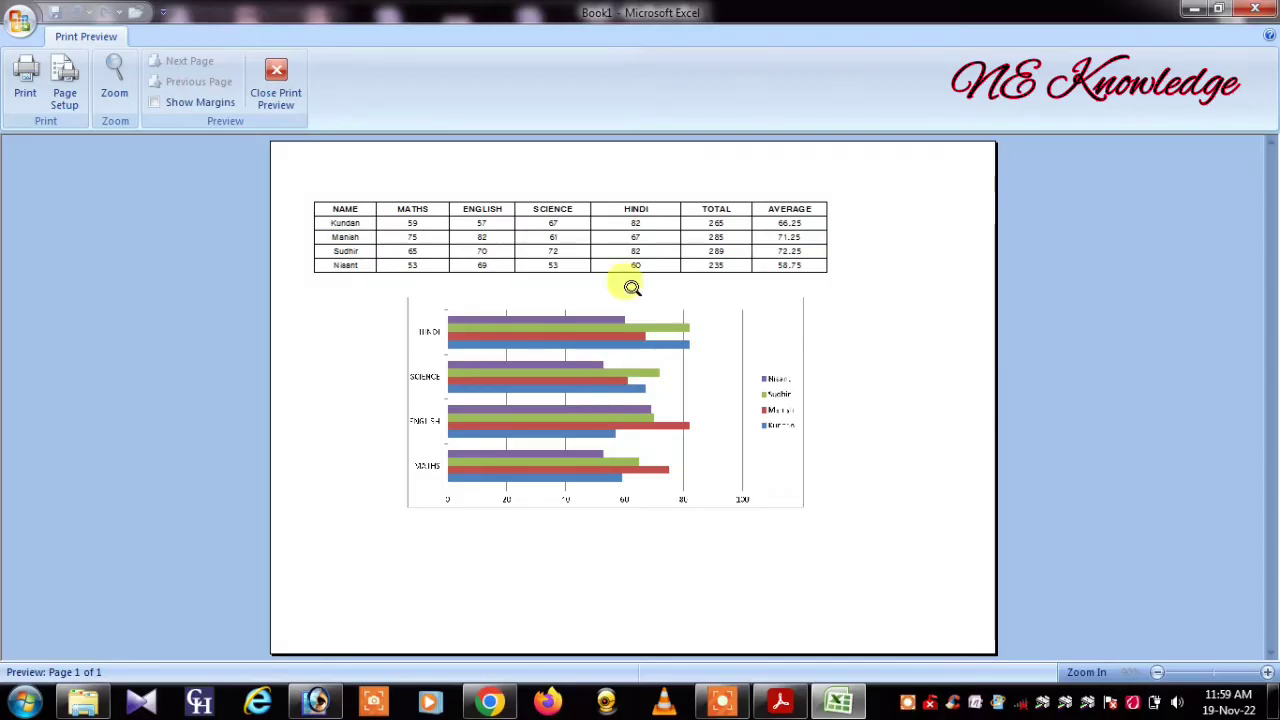
click(533, 384)
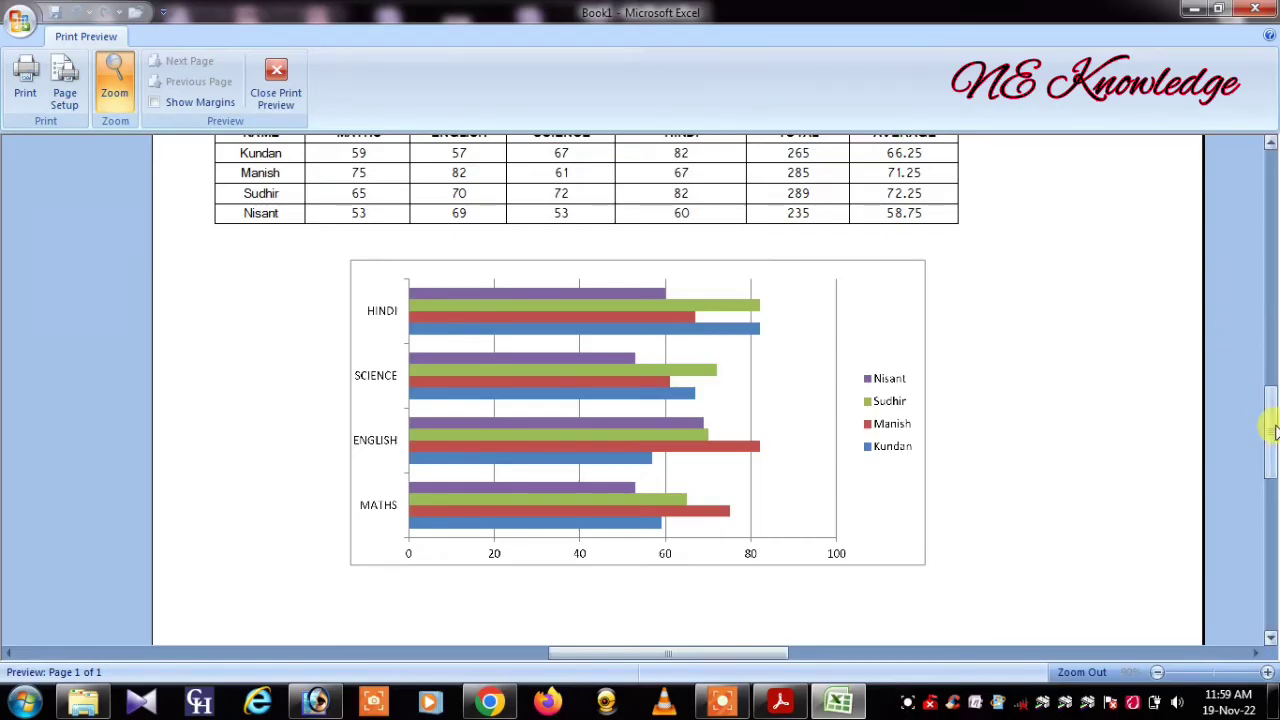
scroll(1272, 345, up, 3)
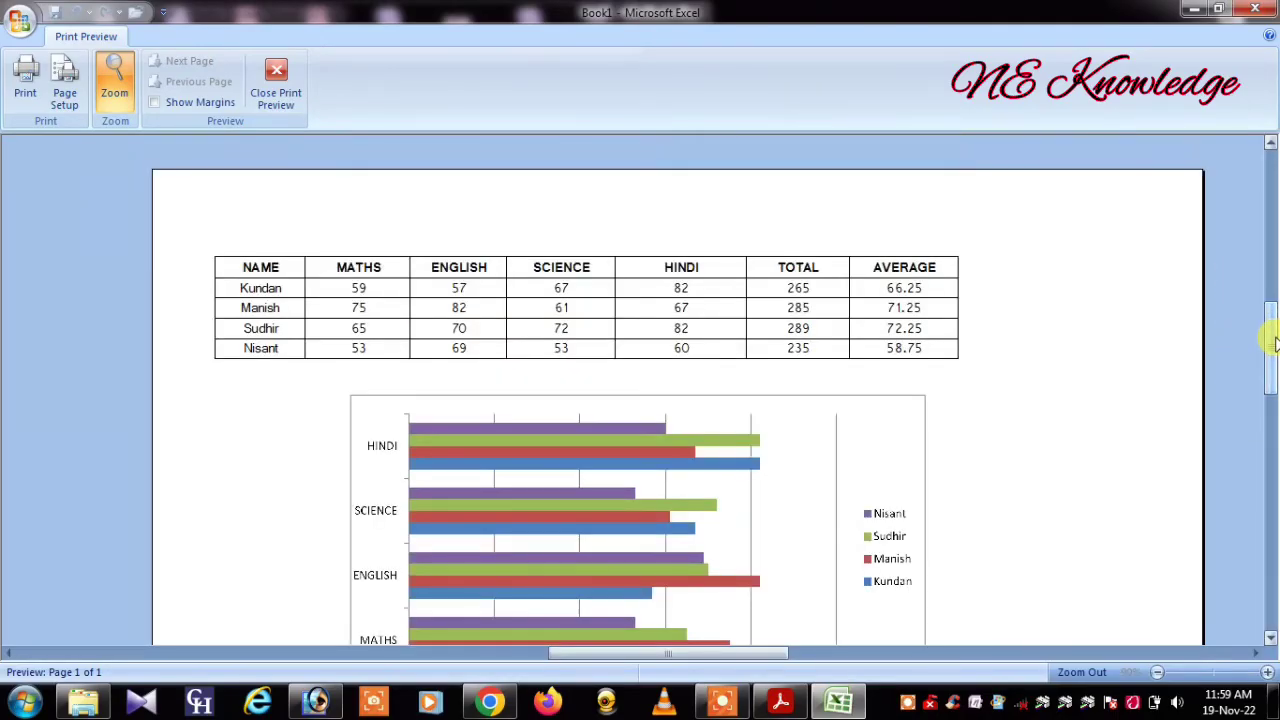
scroll(1272, 392, down, 3)
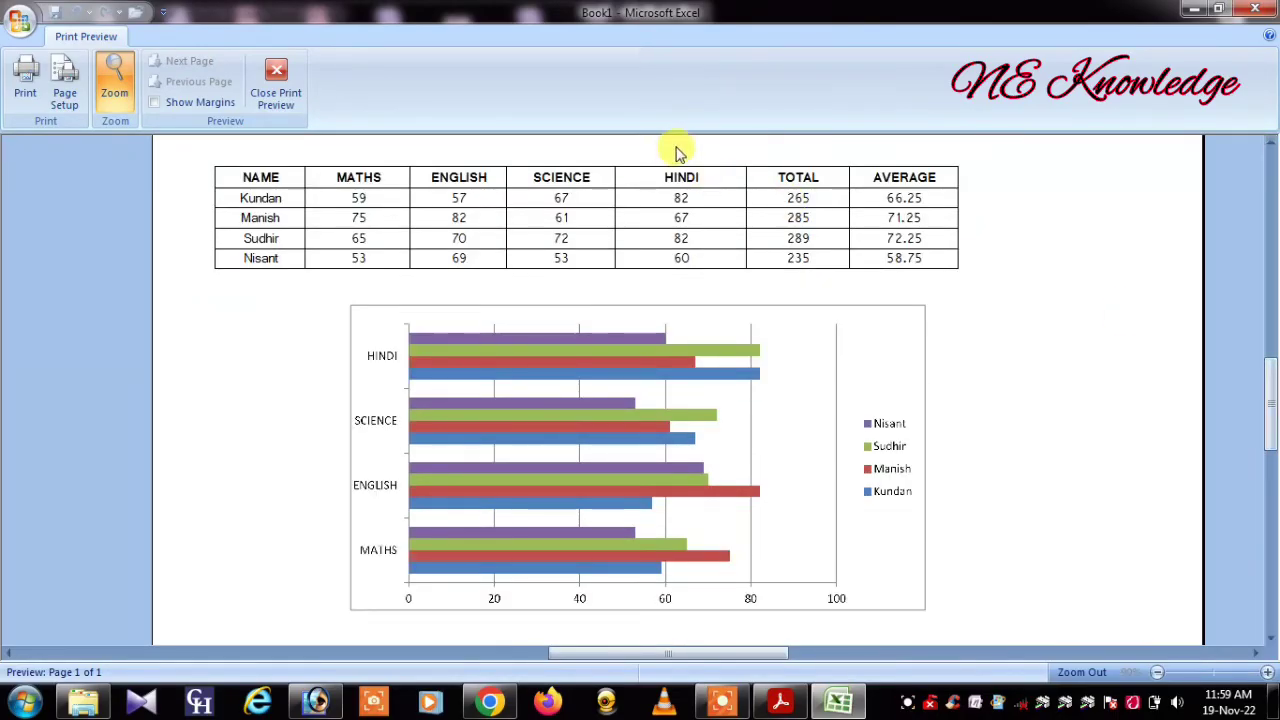
click(276, 80)
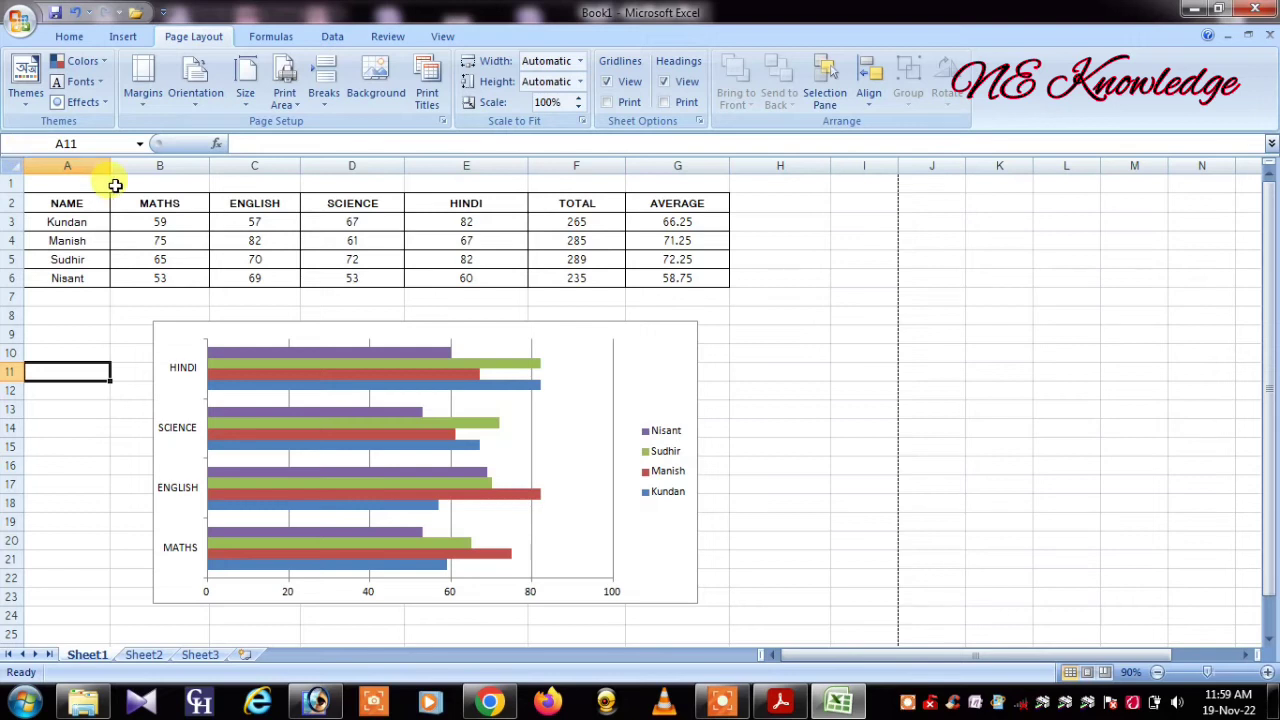
Widen columns B, C, D and E of the marks table
drag(210, 165, 246, 165)
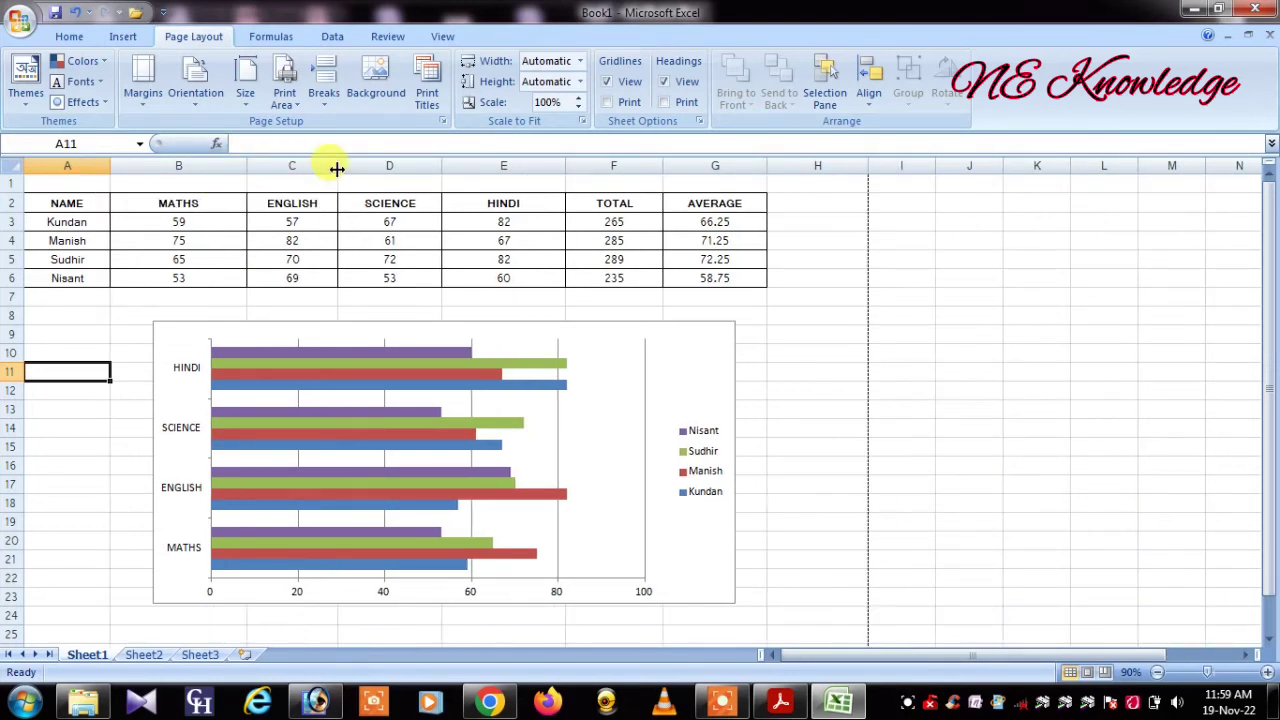
drag(337, 165, 369, 165)
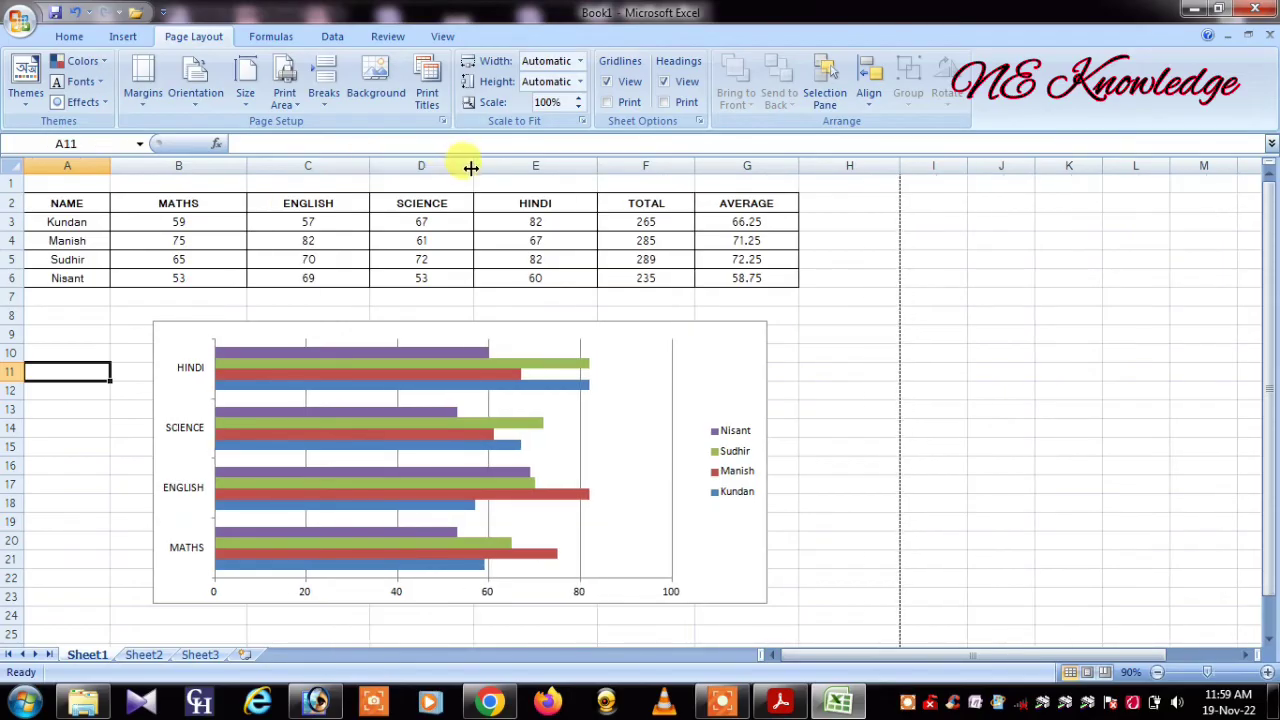
drag(472, 165, 498, 165)
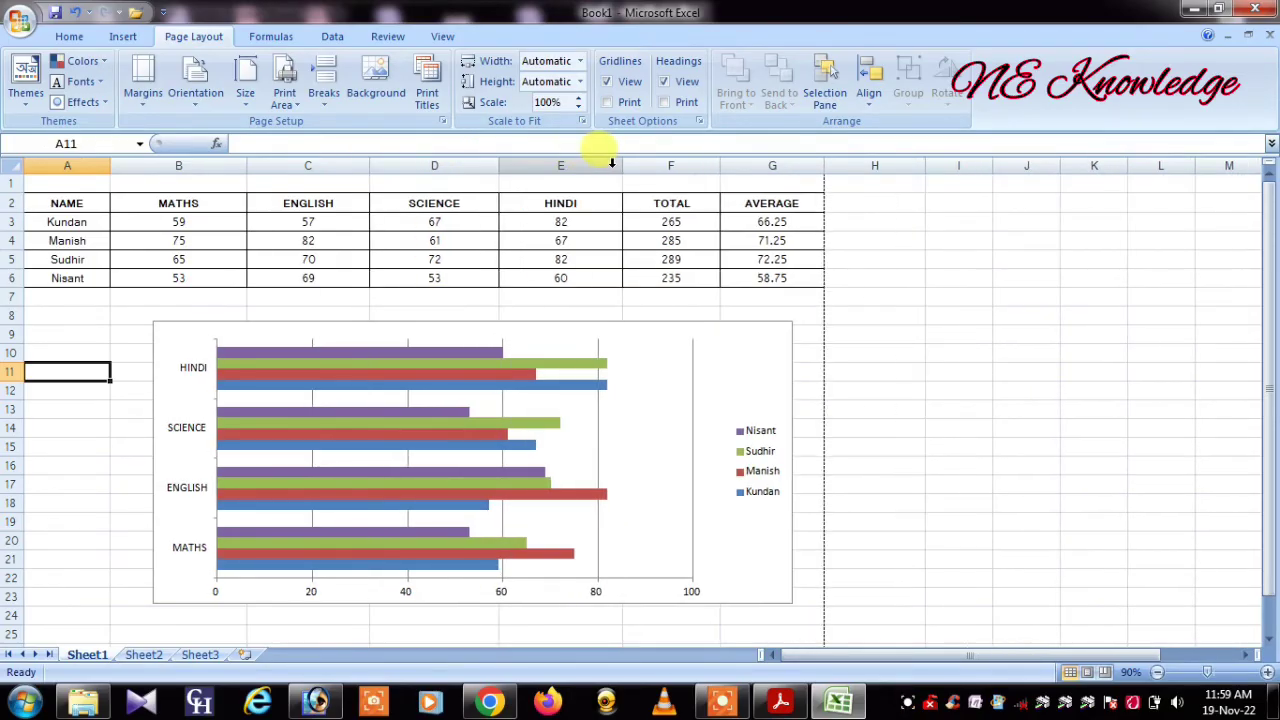
drag(621, 165, 645, 165)
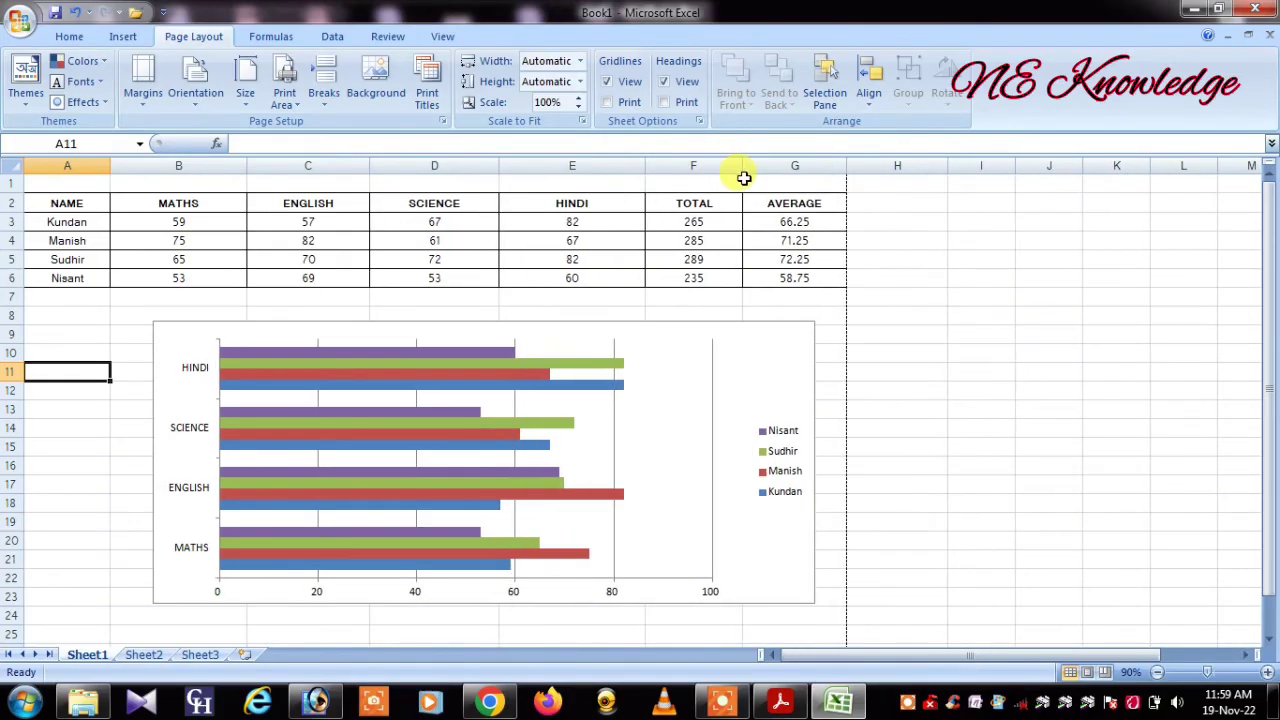
Recheck the widened layout in Print Preview and return to the worksheet
click(20, 18)
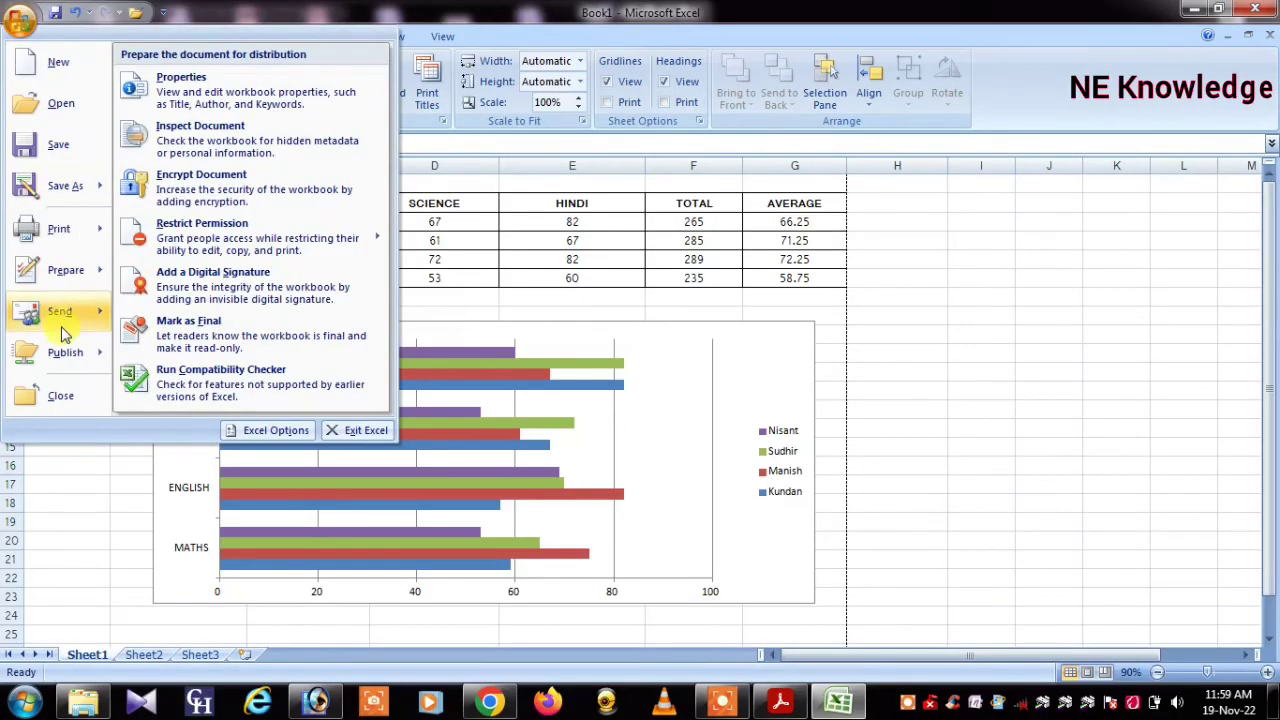
mouse_move(90, 230)
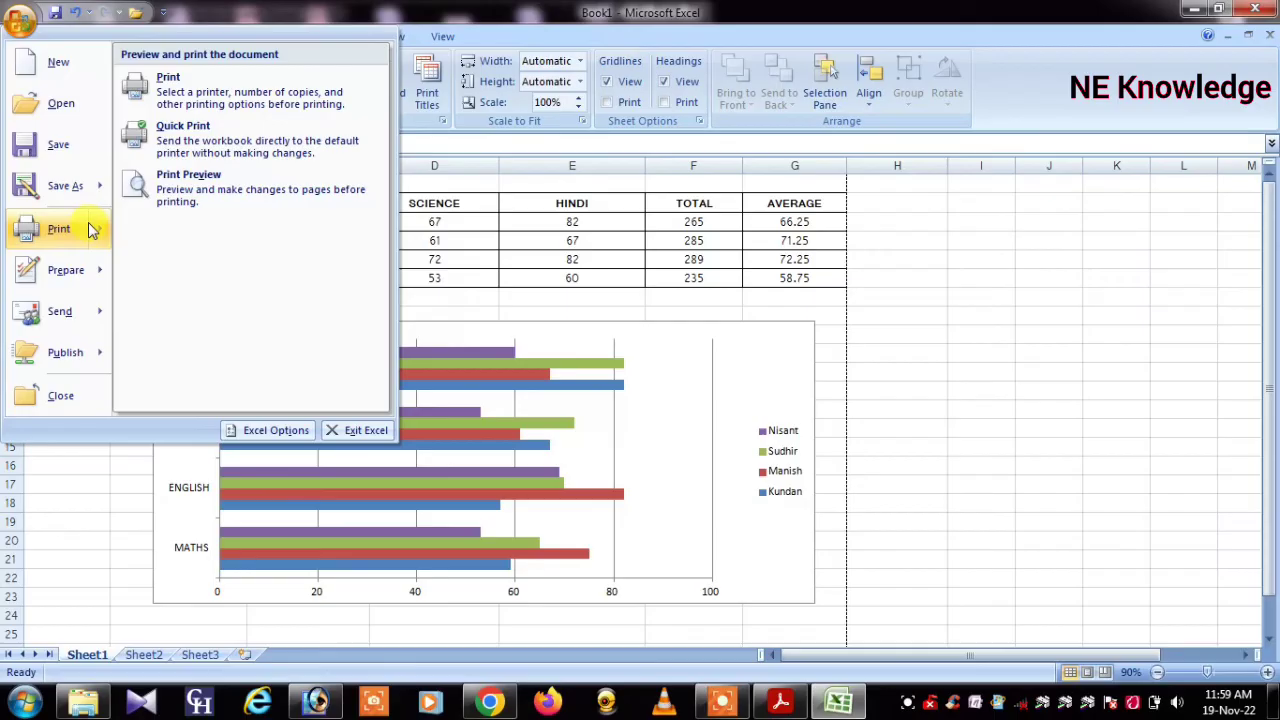
click(185, 185)
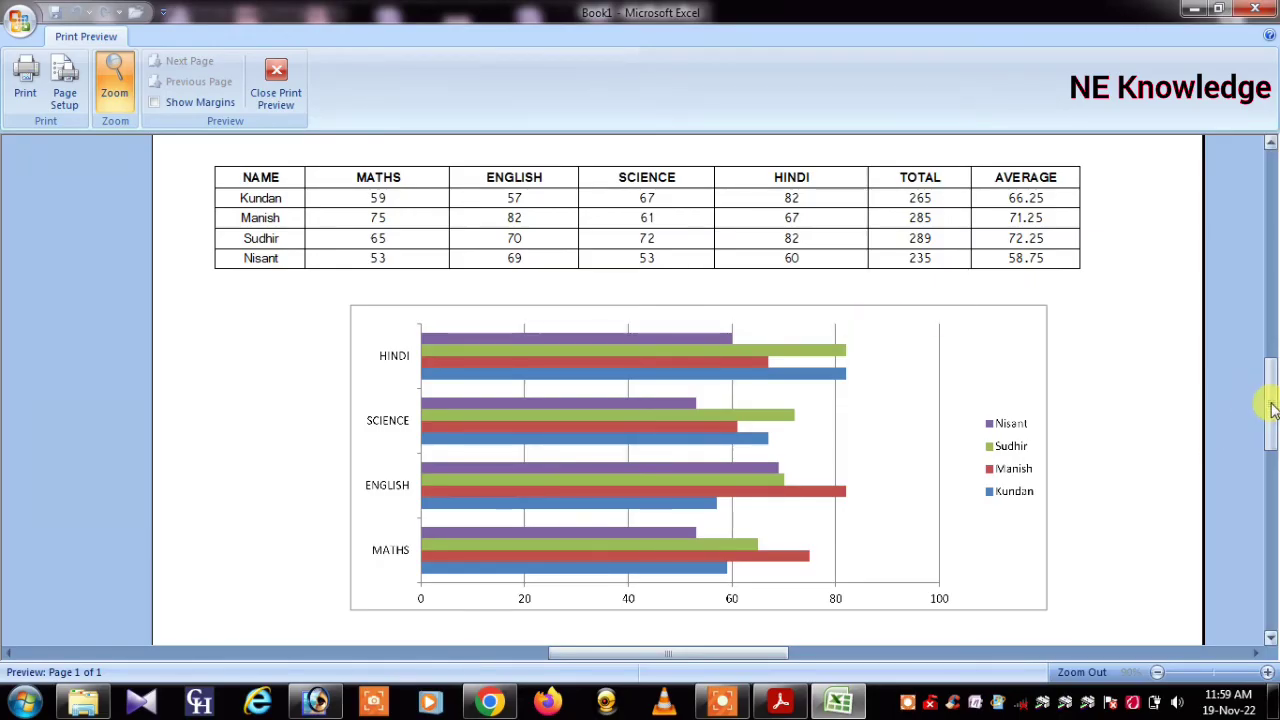
mouse_move(1270, 405)
mouse_down()
mouse_move(1272, 447)
mouse_move(1272, 340)
mouse_move(1272, 400)
mouse_up()
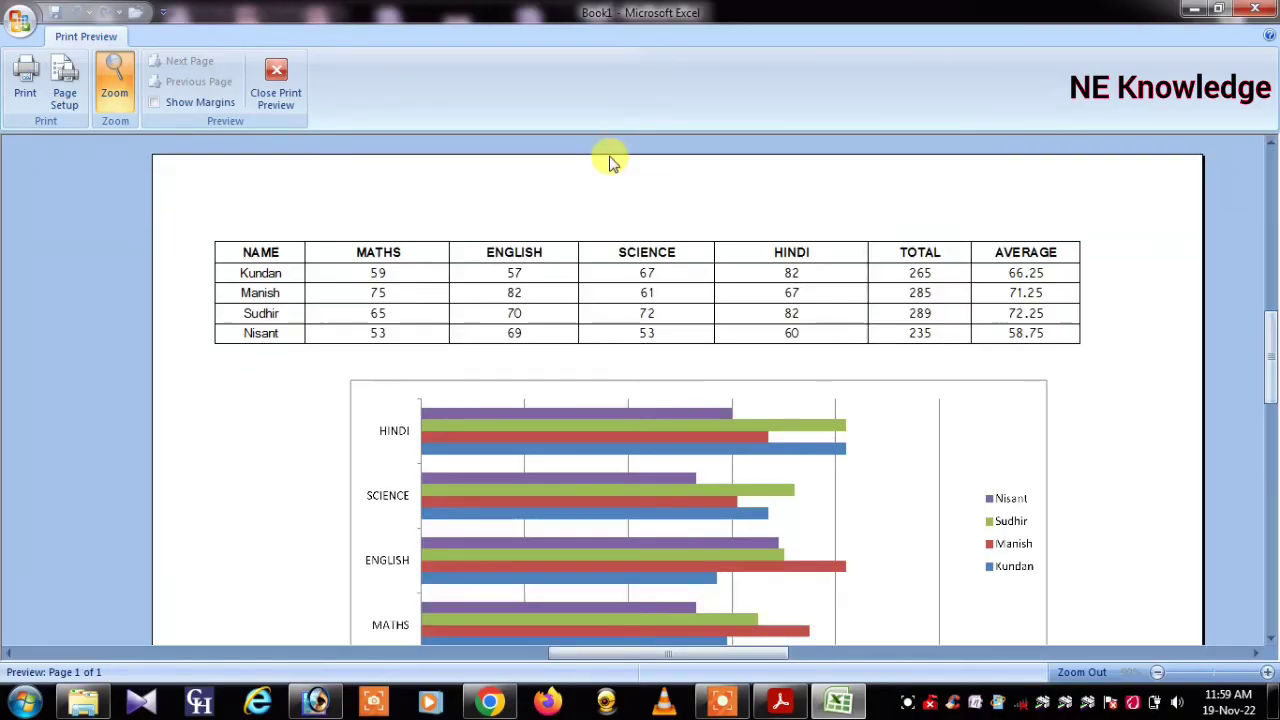
click(273, 78)
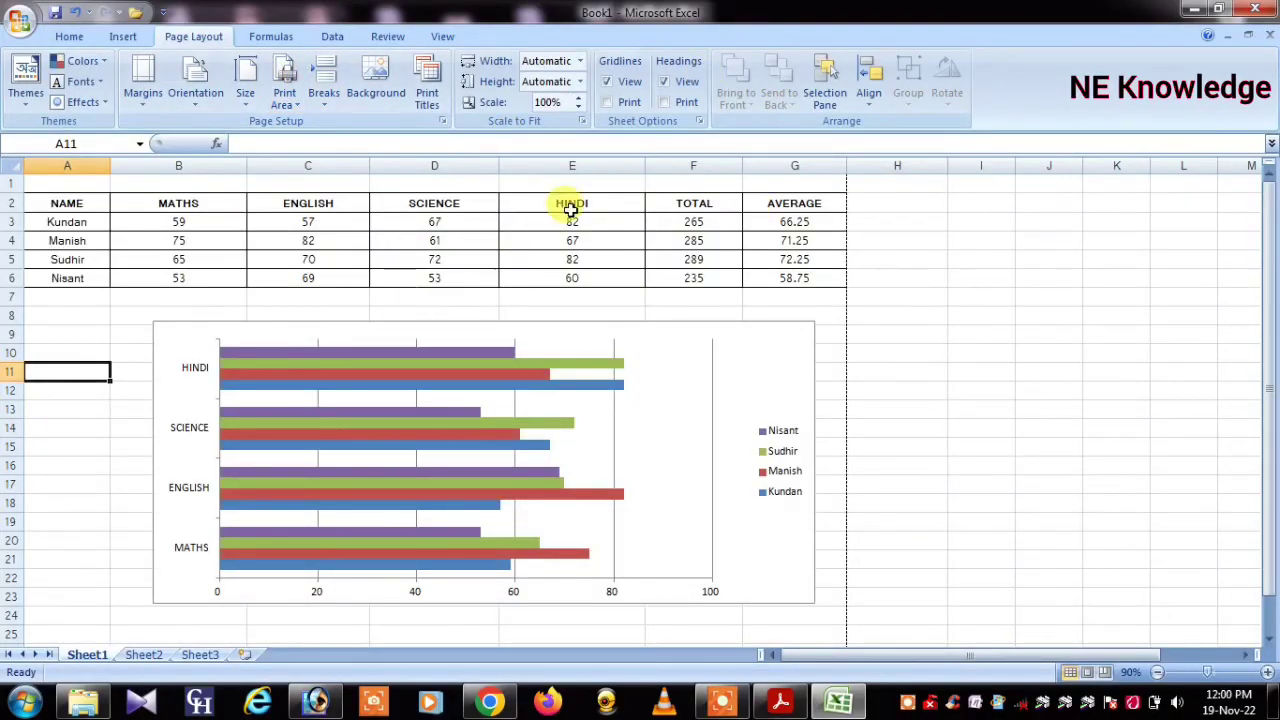
Maximize the assignment PDF at item e)'s landscape, Normal-margin single-sheet printing instruction
click(781, 702)
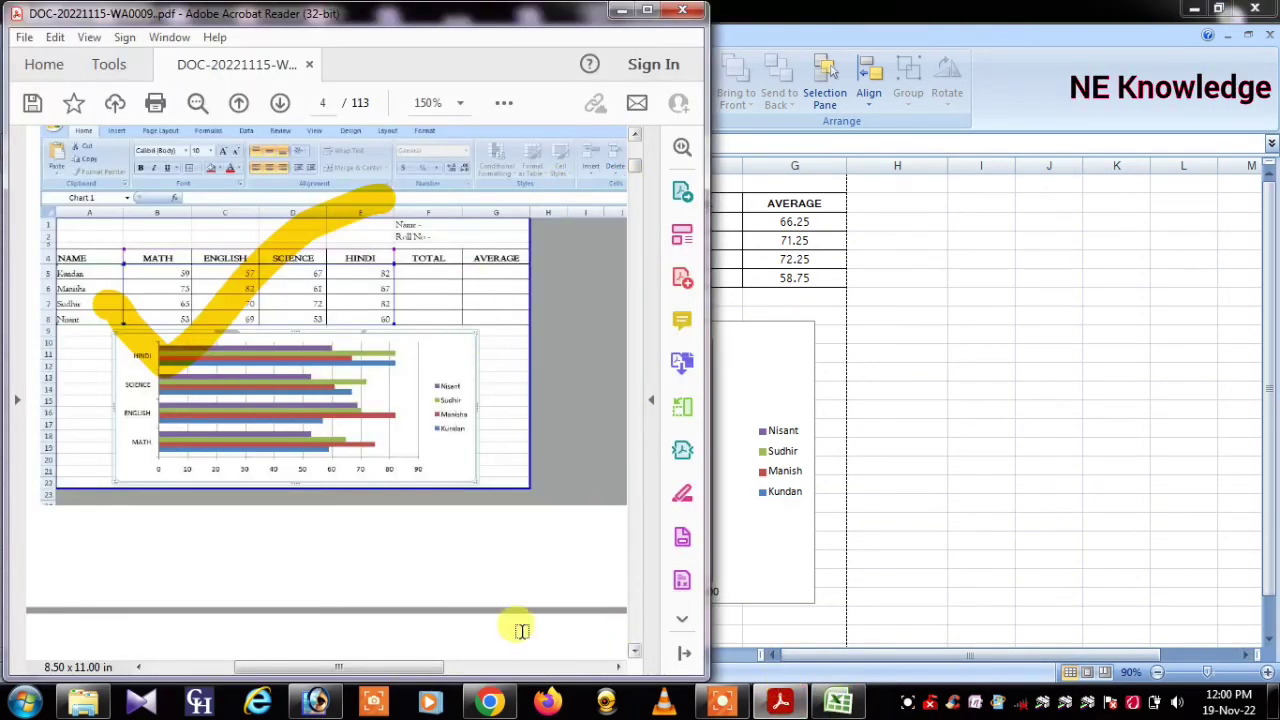
click(647, 10)
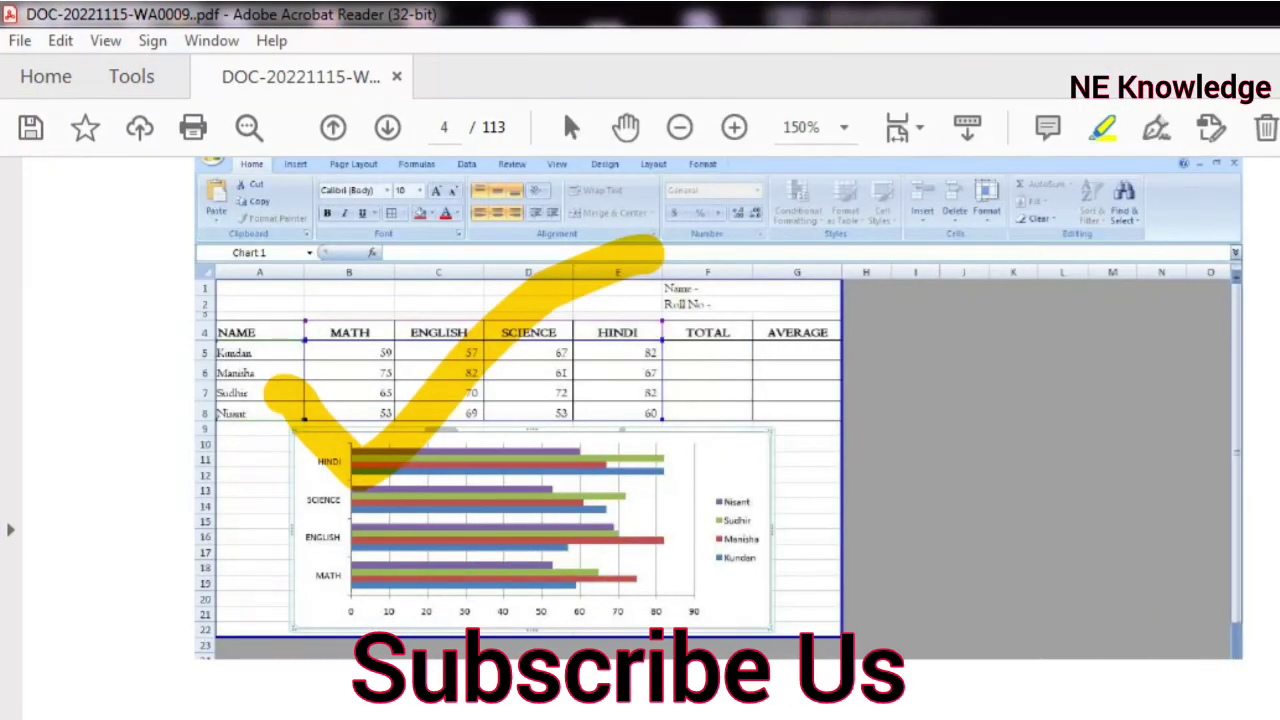
scroll(640, 440, up, 3)
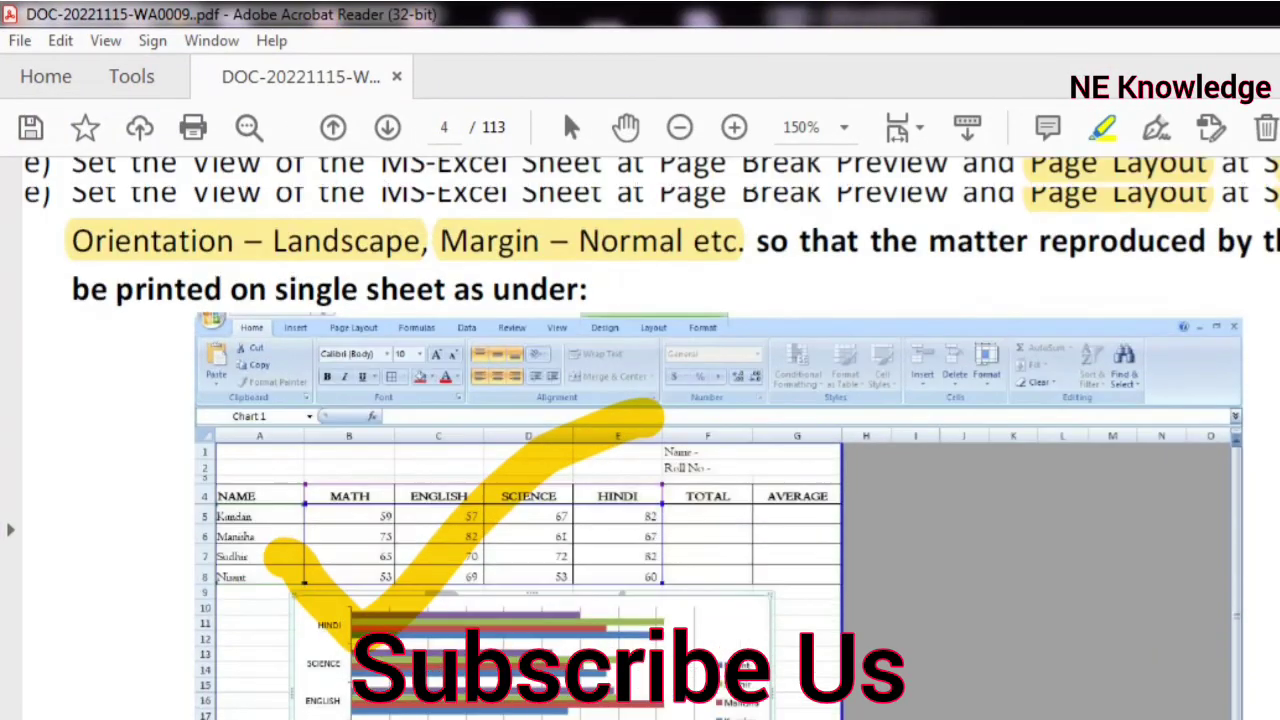
scroll(640, 440, left, 3)
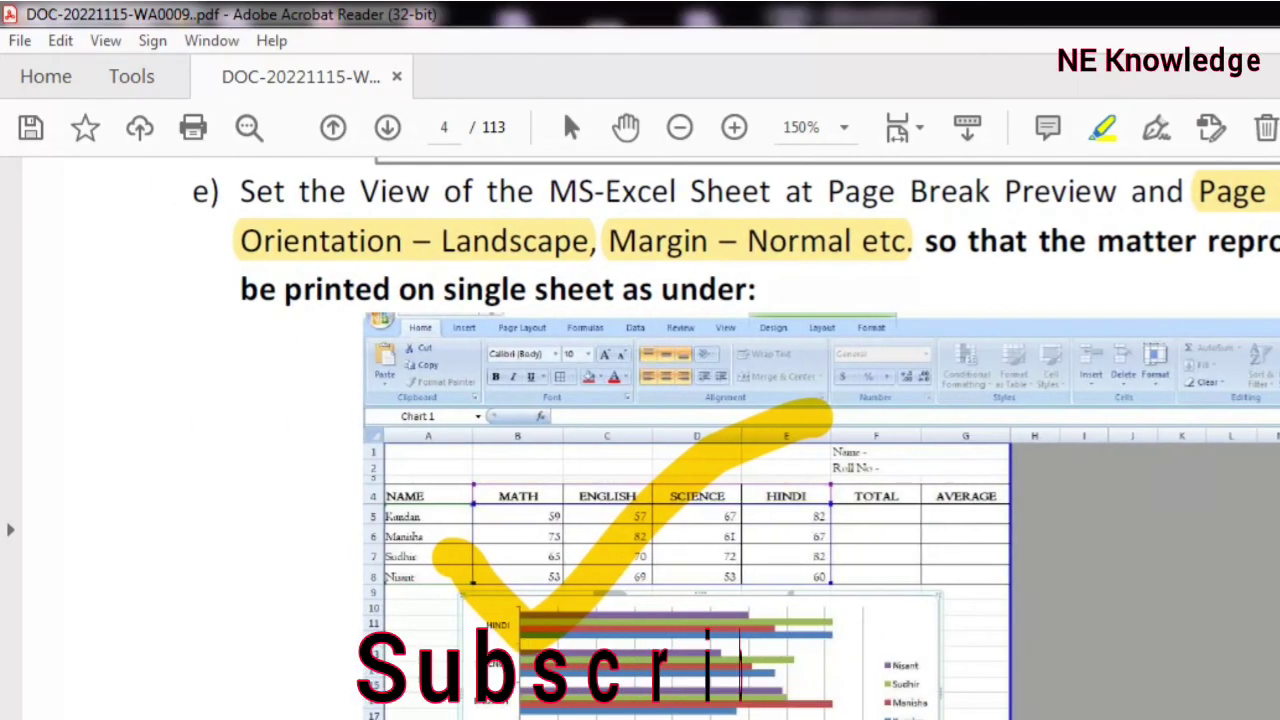
scroll(640, 440, right, 1)
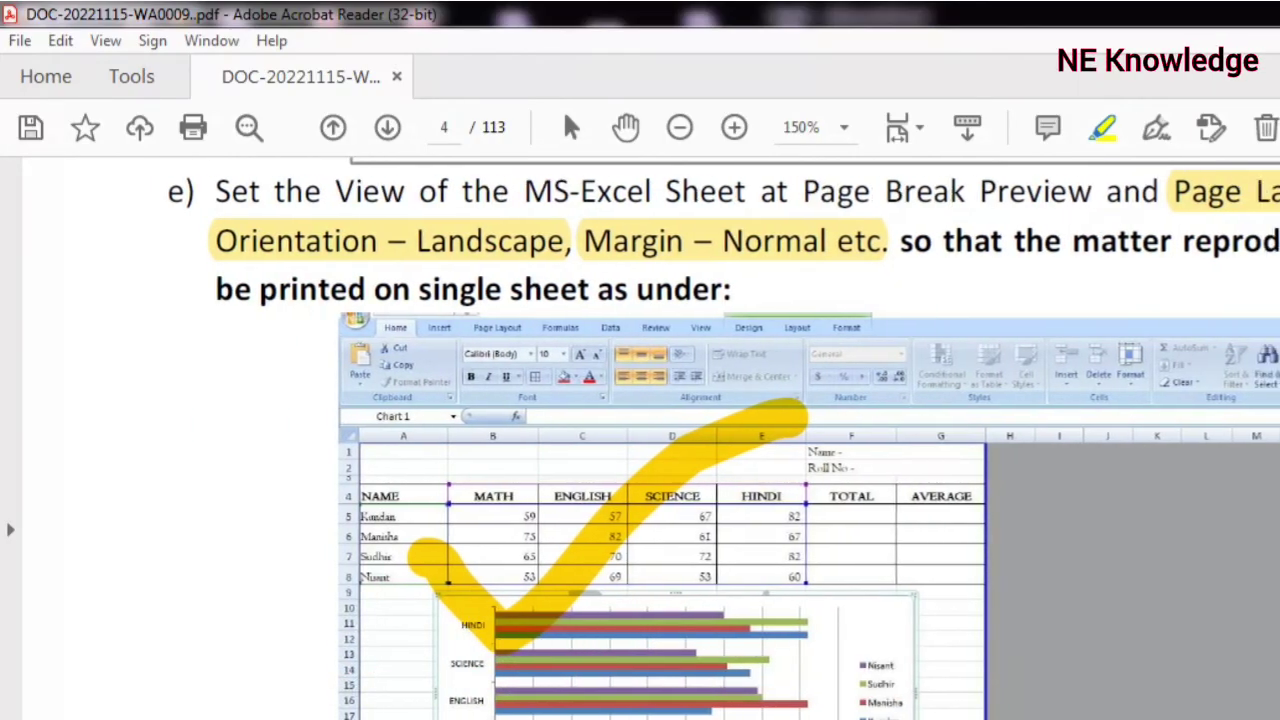